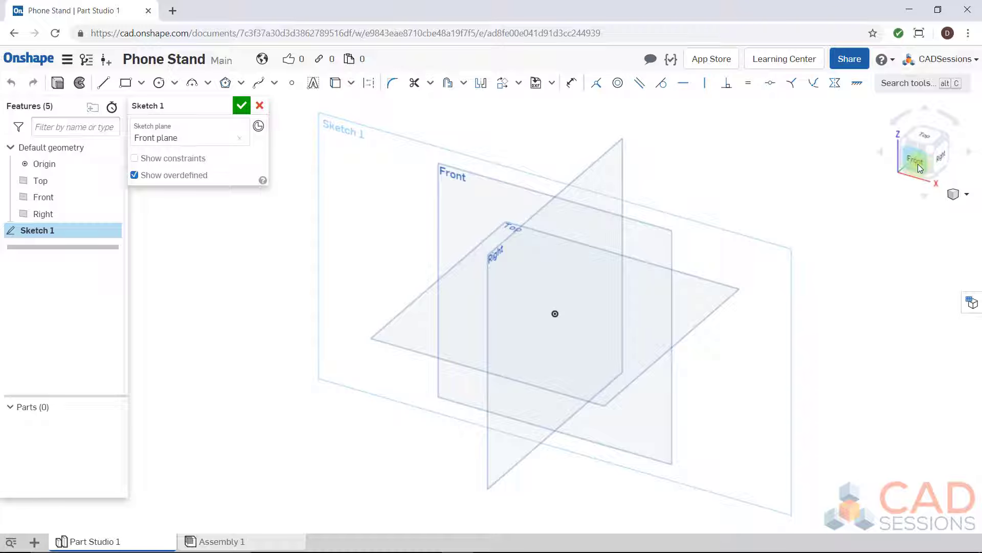
Step: View the sketch straight on from the front and hide the Right, Front and Top planes
click(919, 165)
scroll(302, 368, down, 2)
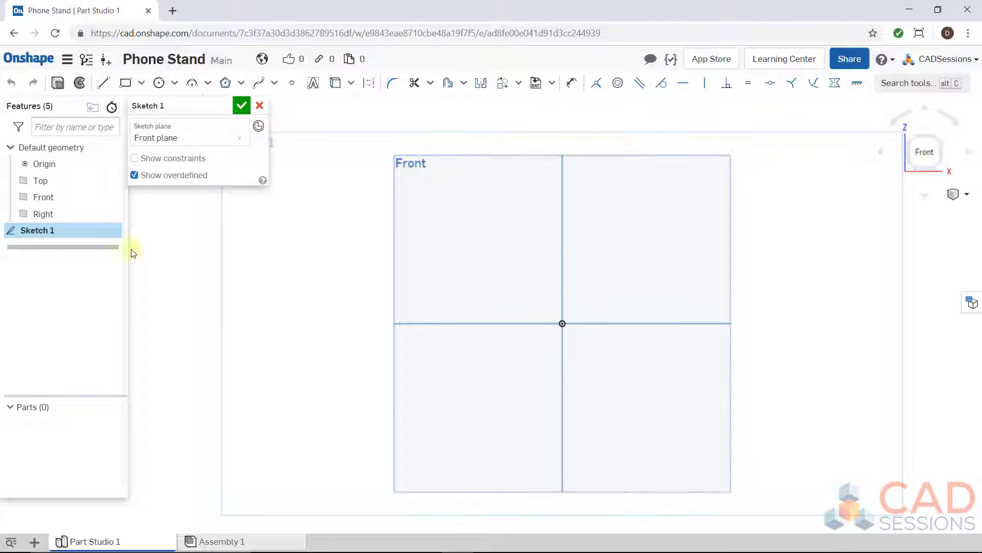
click(113, 213)
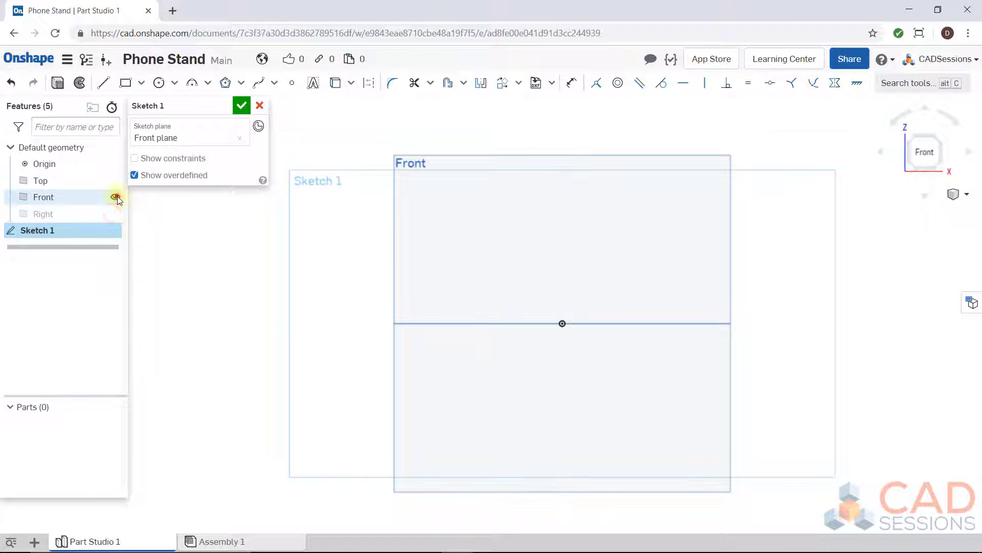
click(116, 196)
click(116, 180)
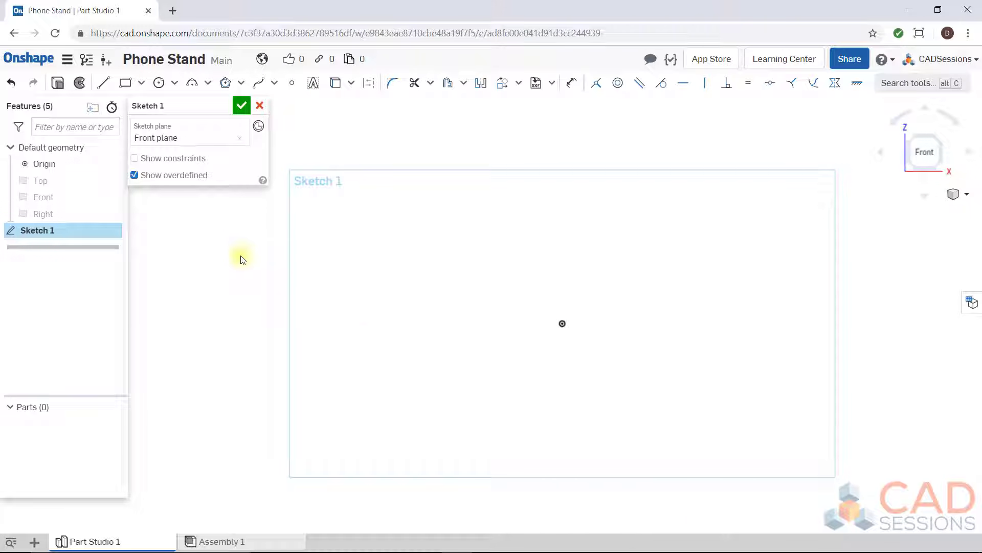
scroll(412, 377, down, 1)
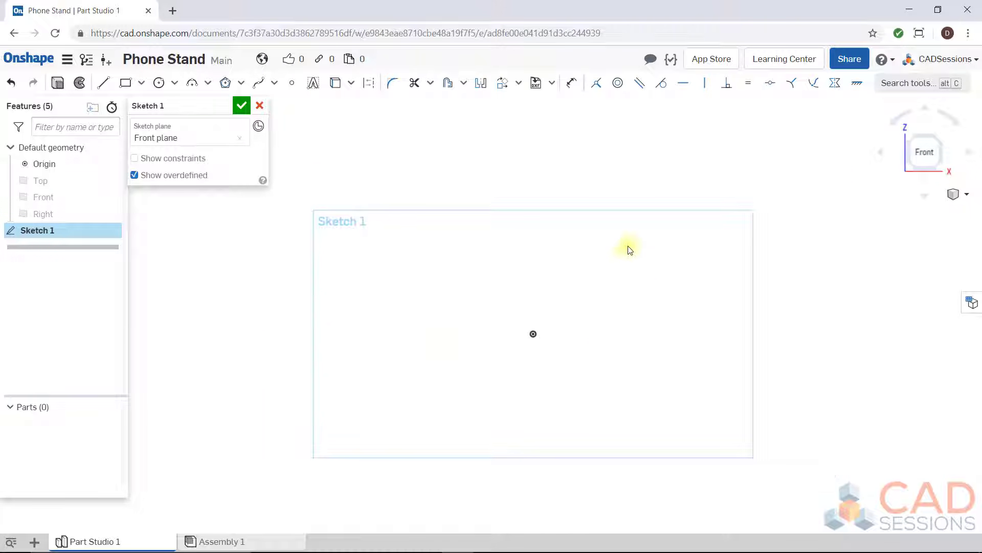
scroll(630, 219, up, 1)
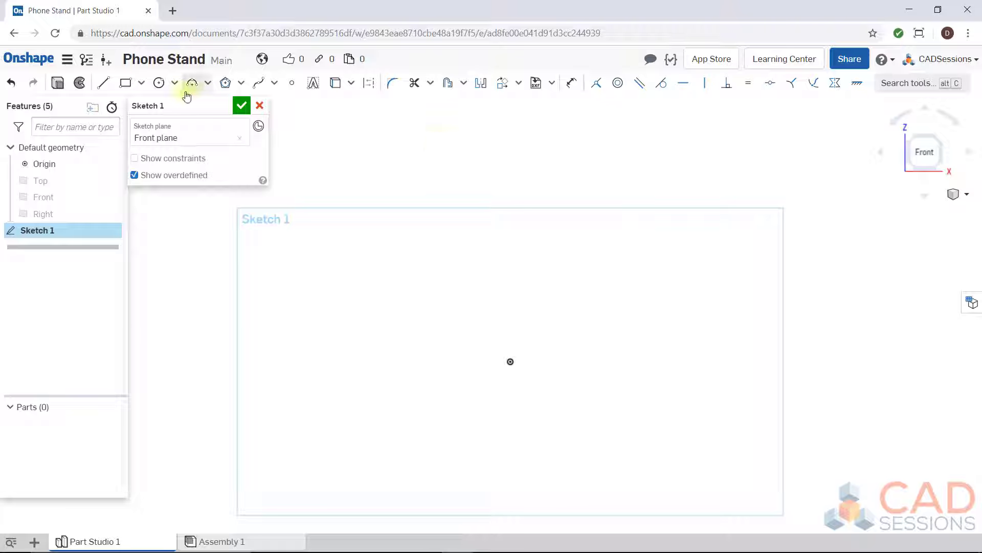
Step: Sketch a tall, narrow corner rectangle about 0.3 in wide and 3.85 in high, above and beside the origin
click(126, 83)
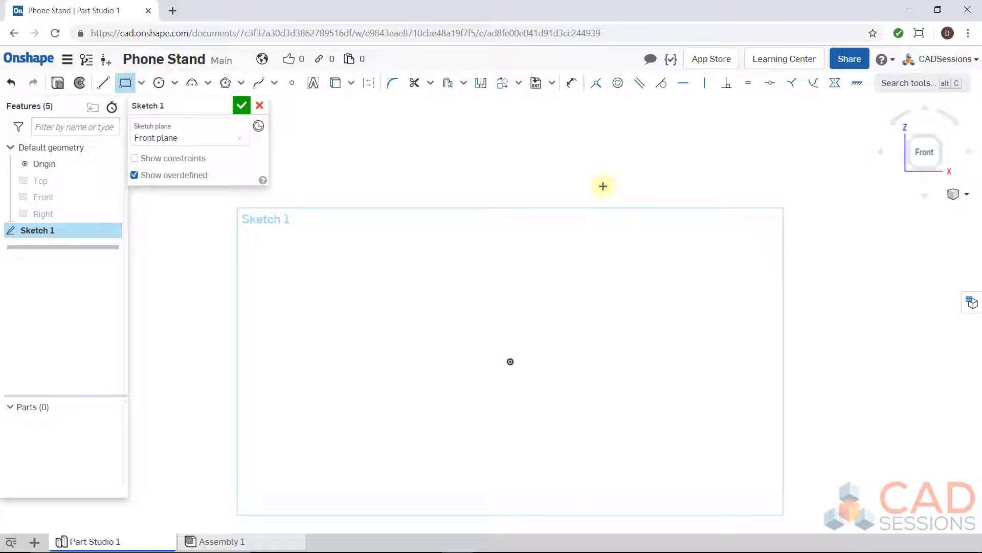
click(126, 83)
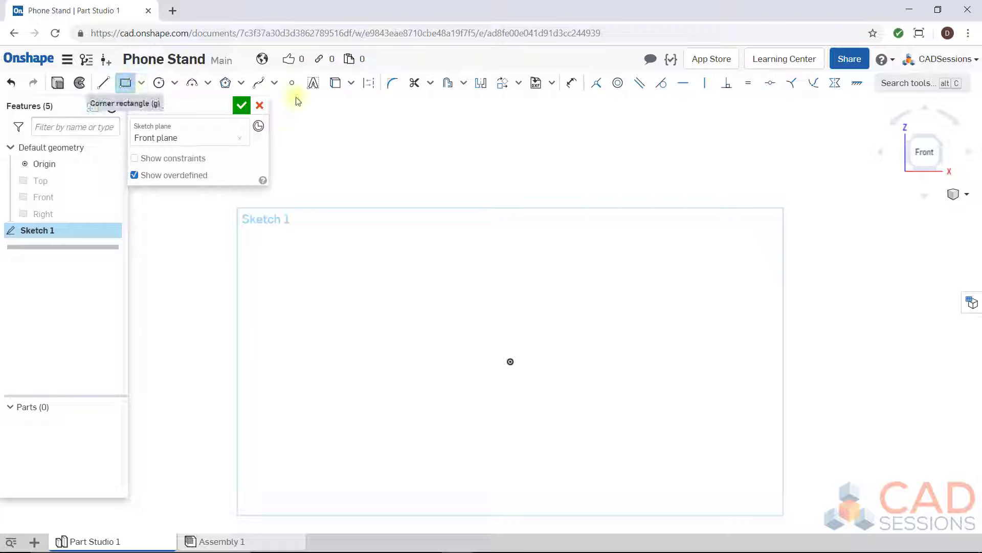
click(587, 130)
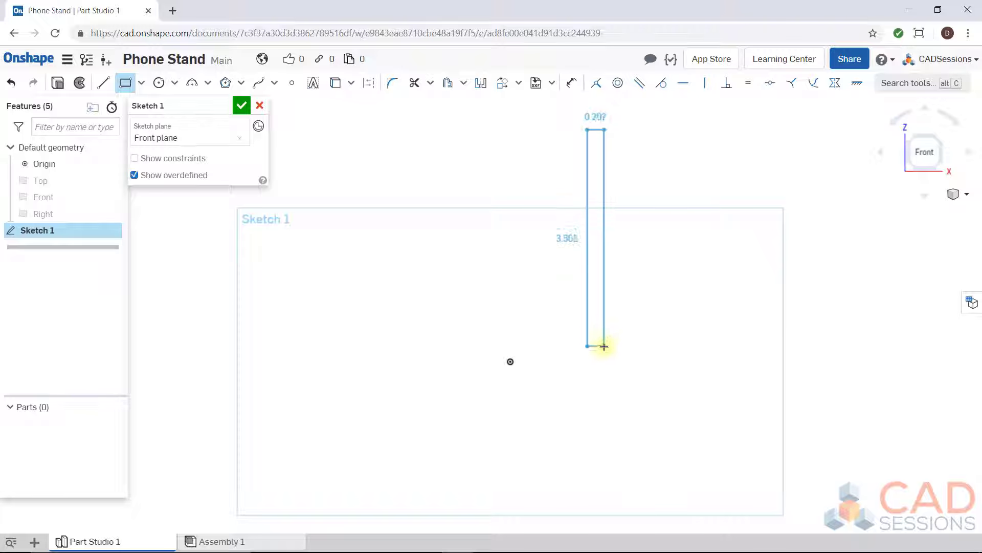
click(604, 346)
key(Escape)
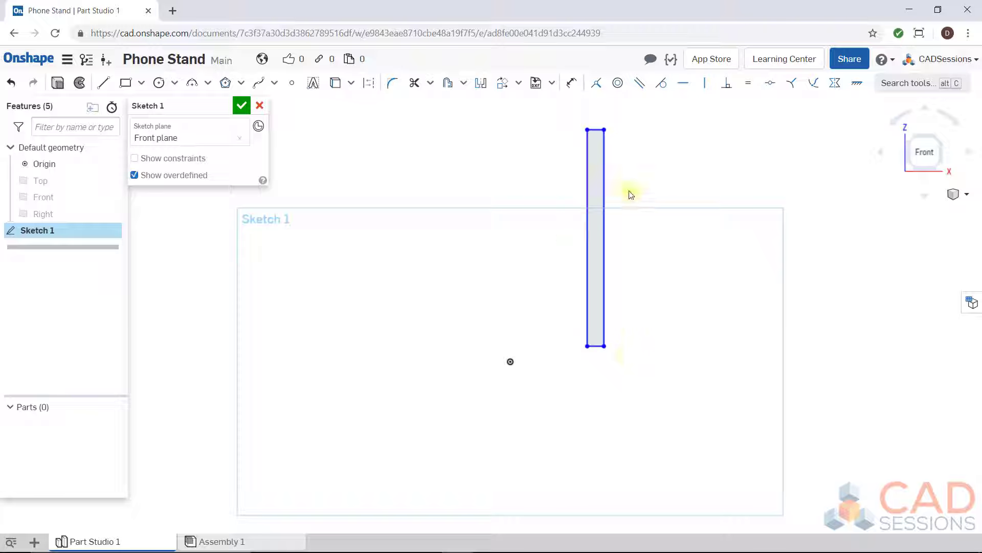
scroll(607, 119, up, 2)
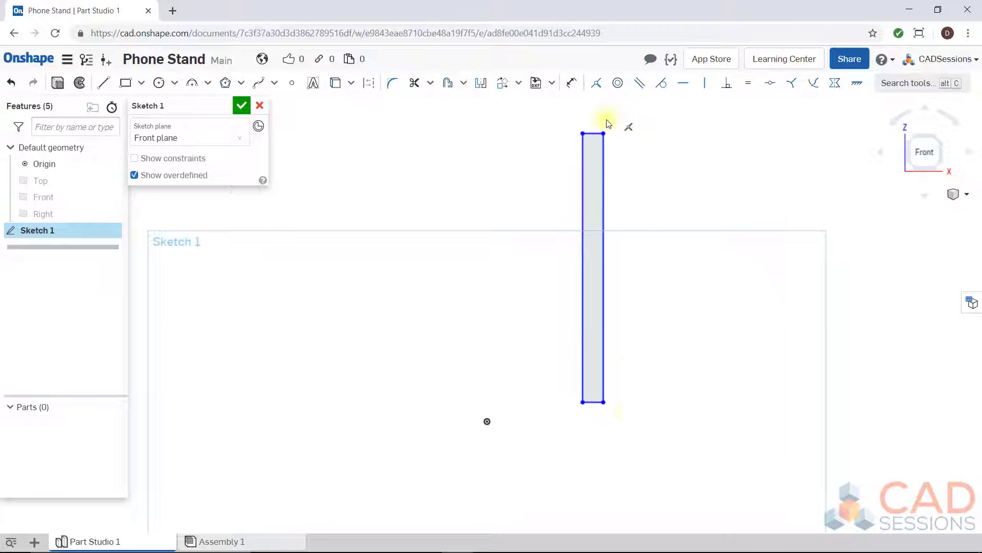
Step: Draw a vertical construction line between the midpoints of the rectangle's top and bottom edges
click(103, 83)
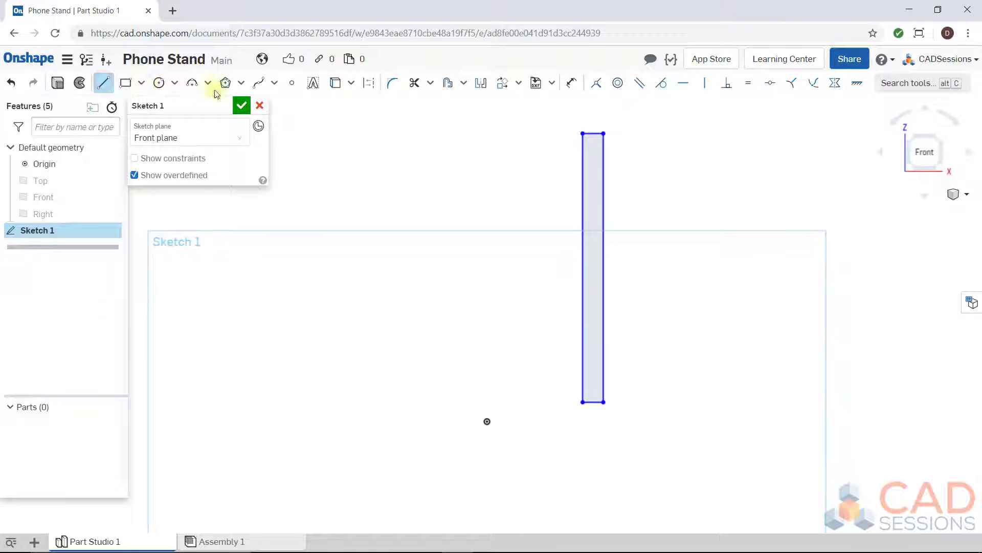
click(593, 133)
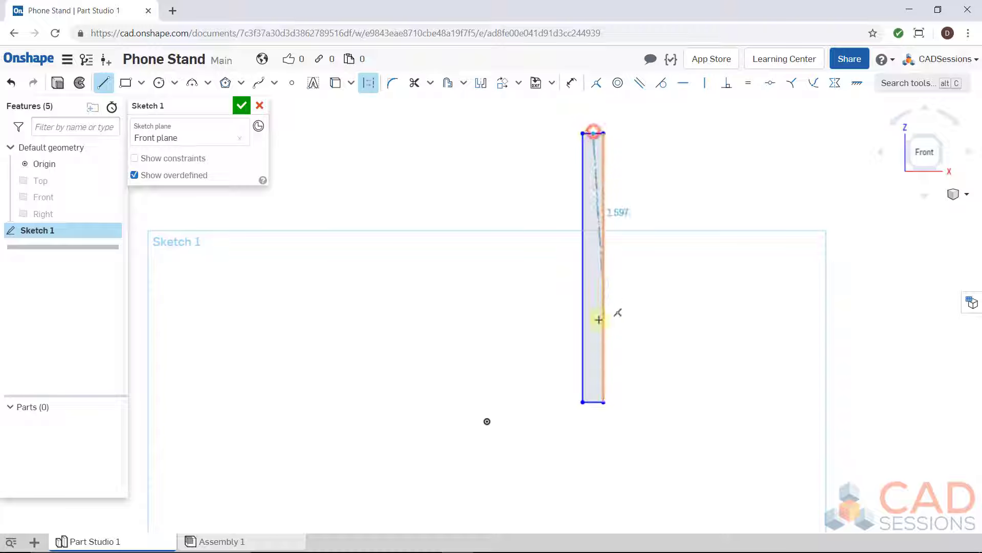
click(593, 402)
key(Escape)
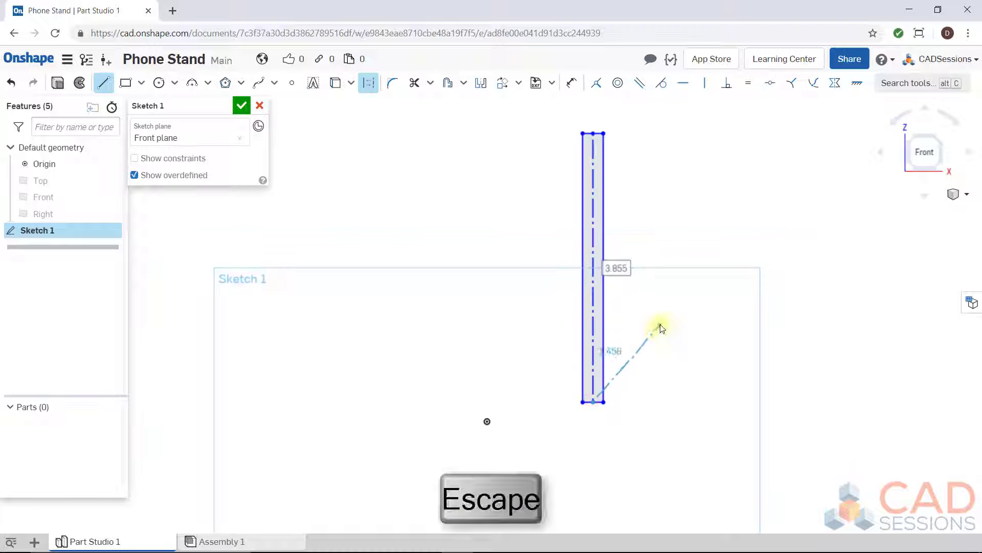
Step: Dimension the rectangle's long vertical edge and set its height to 5.65 in
key(d)
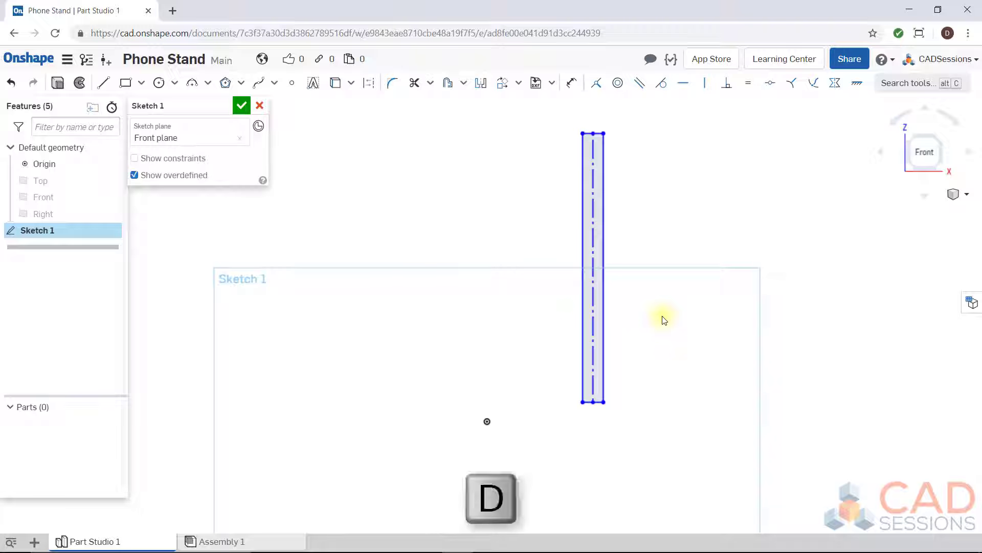
click(604, 222)
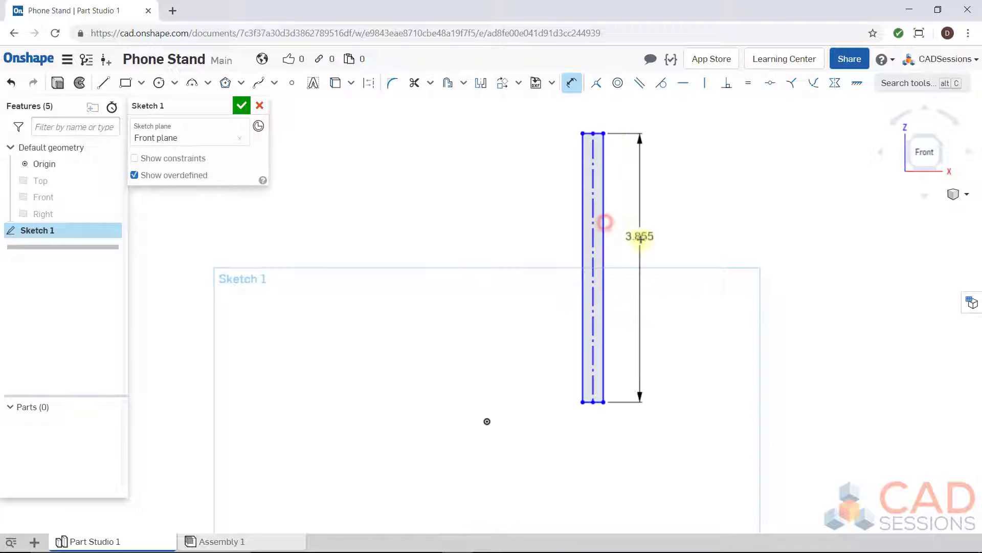
click(641, 241)
text(5.65)
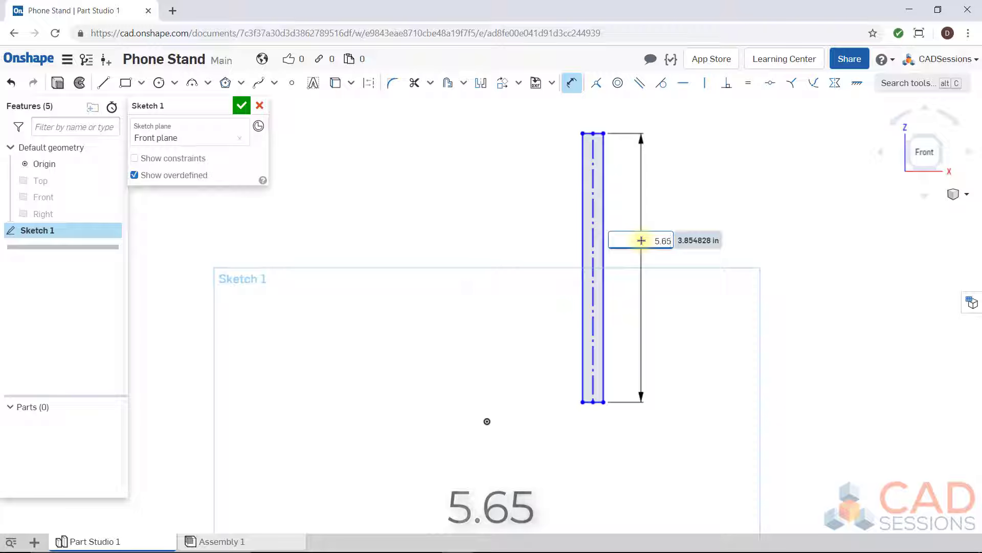
key(Return)
Step: Dimension the rectangle's top edge and set its width to 0.40 in
scroll(641, 240, down, 3)
scroll(604, 177, up, 3)
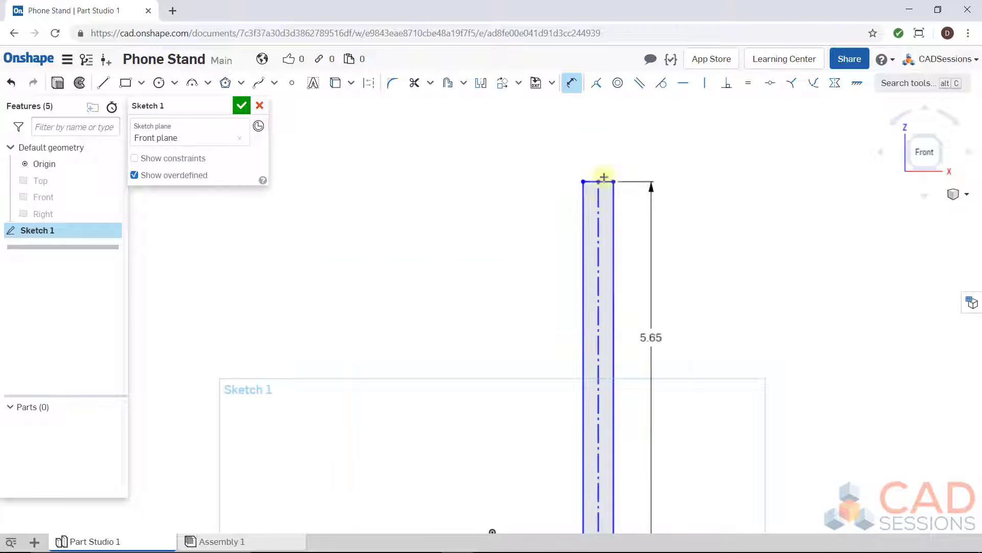
click(593, 183)
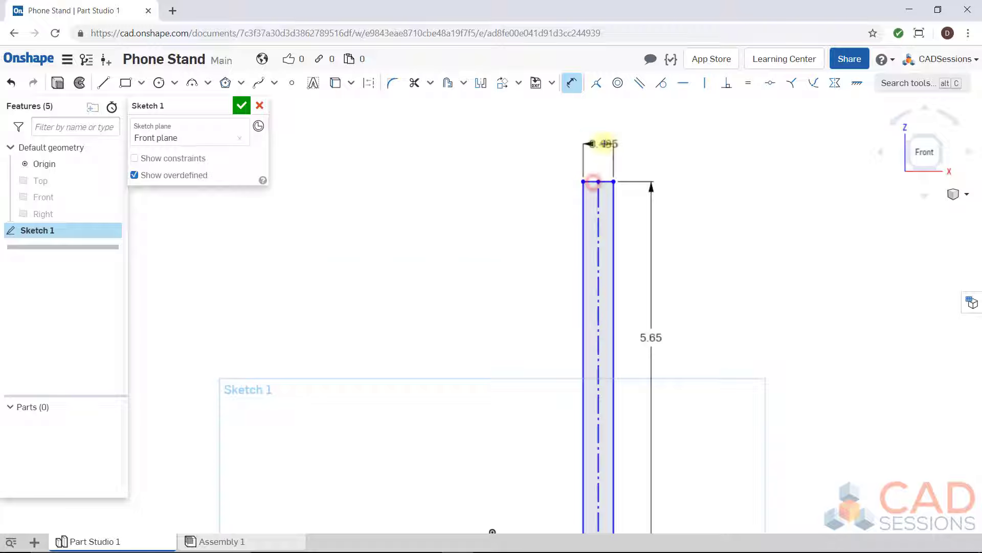
click(550, 134)
text(.40)
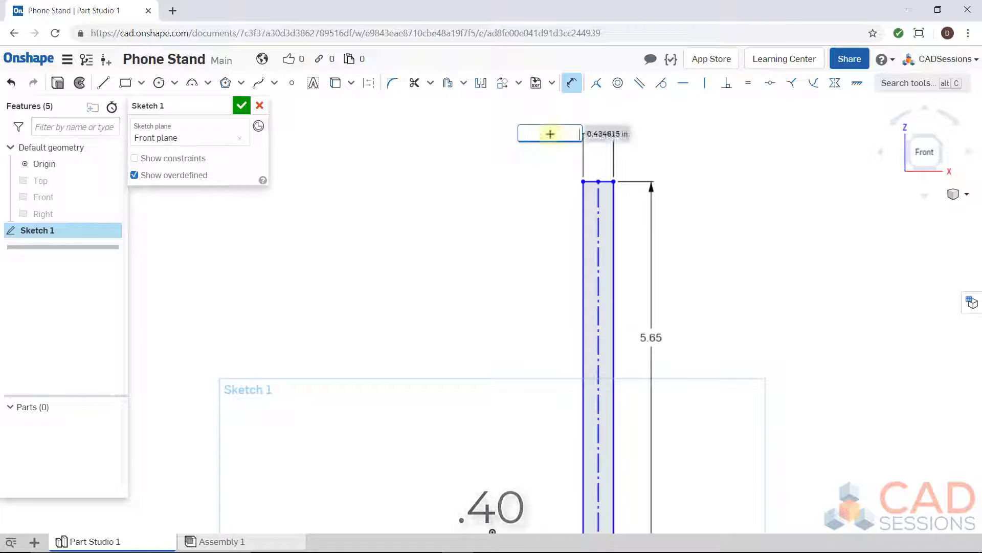
key(Return)
scroll(551, 236, down, 5)
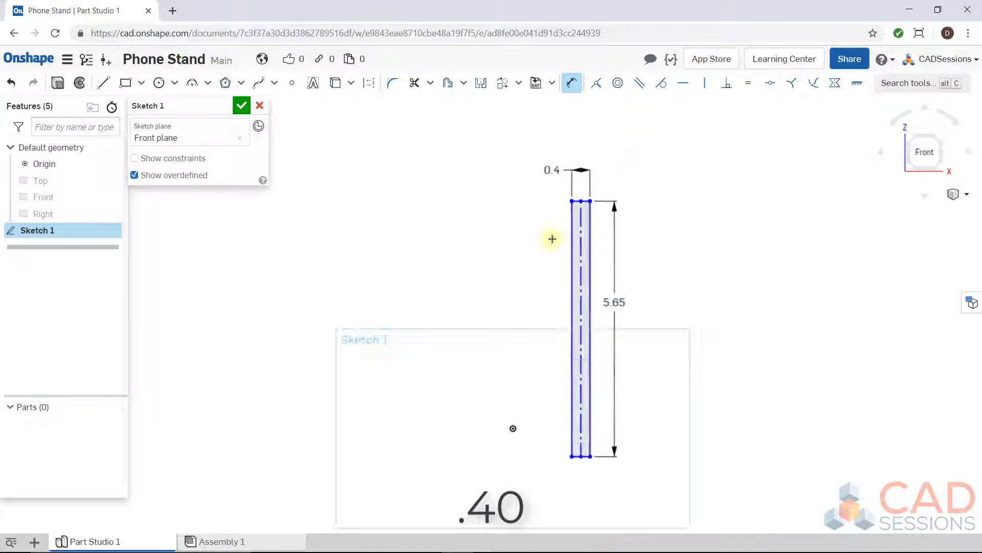
scroll(522, 294, up, 2)
key(Escape)
Step: Move the dimensioned rectangle up and farther away from the origin, clear to its right
scroll(609, 306, up, 2)
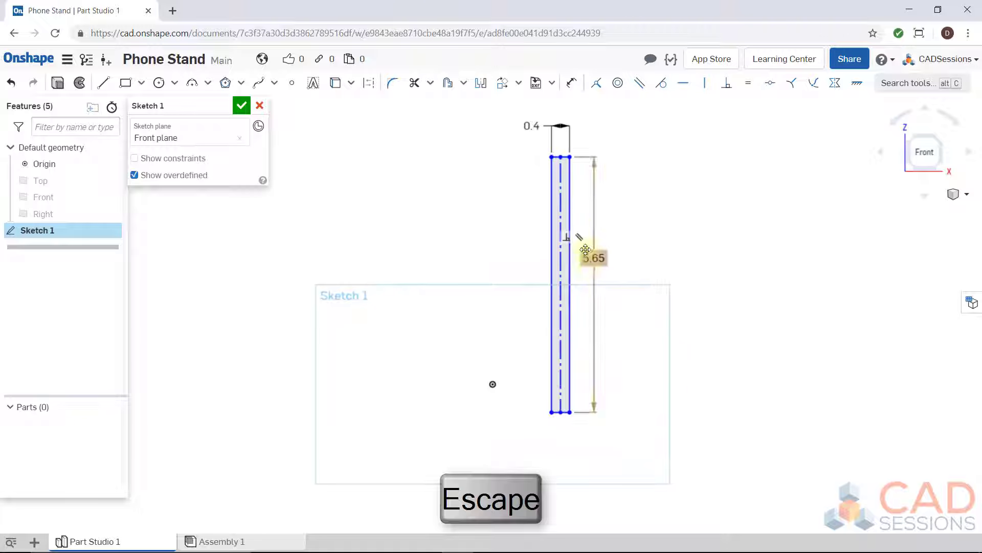
drag(549, 158, 685, 103)
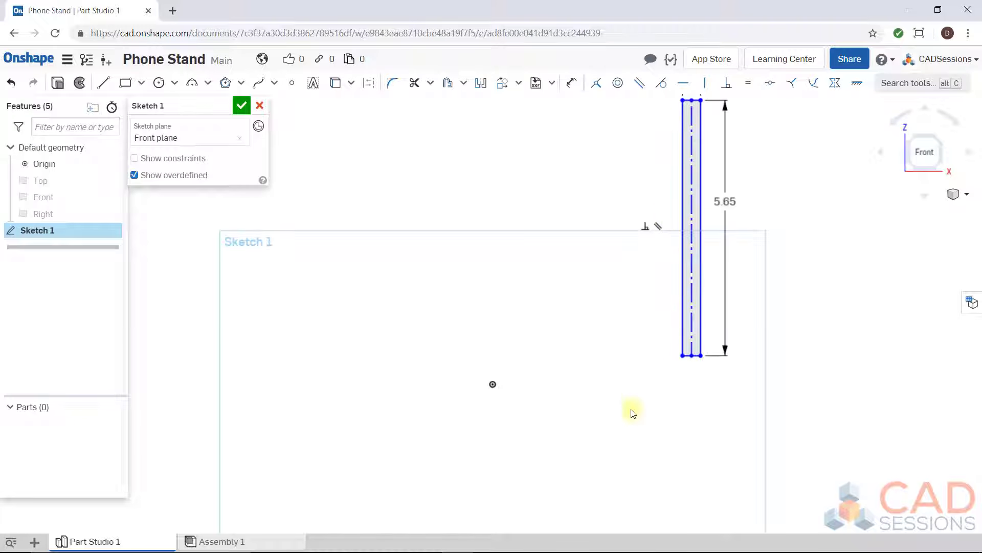
scroll(631, 410, down, 2)
scroll(752, 262, up, 2)
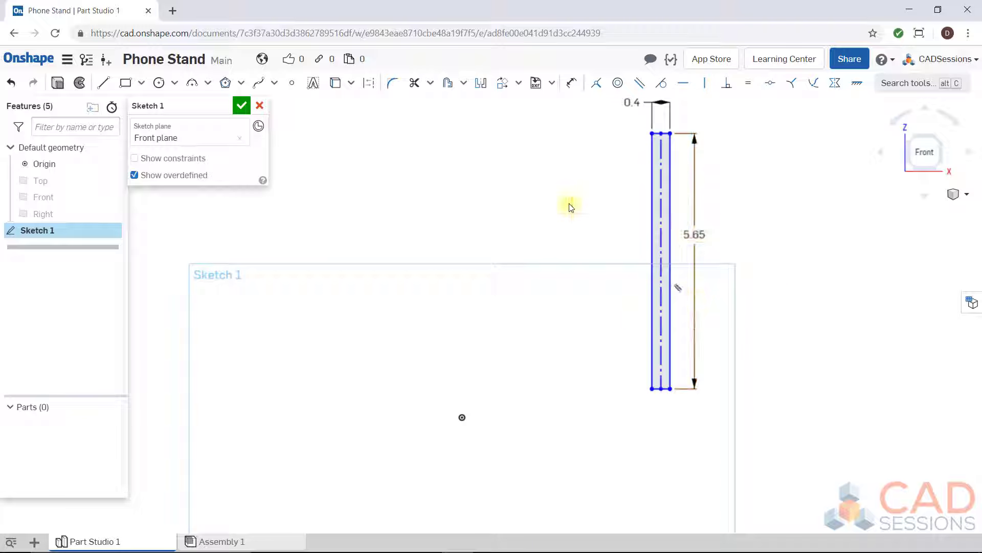
Step: Apply a sketch fillet to all four corners of the rectangle
click(395, 85)
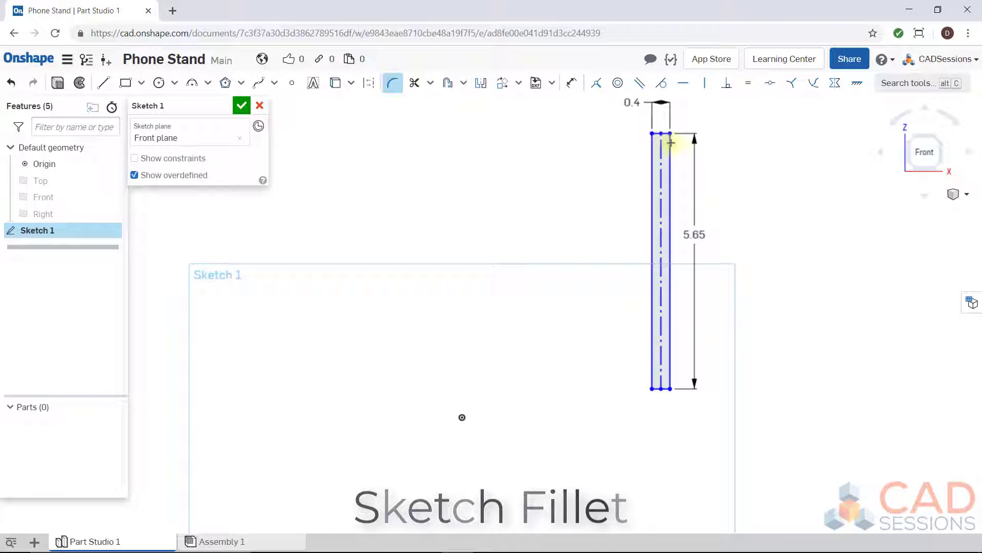
scroll(646, 132, up, 3)
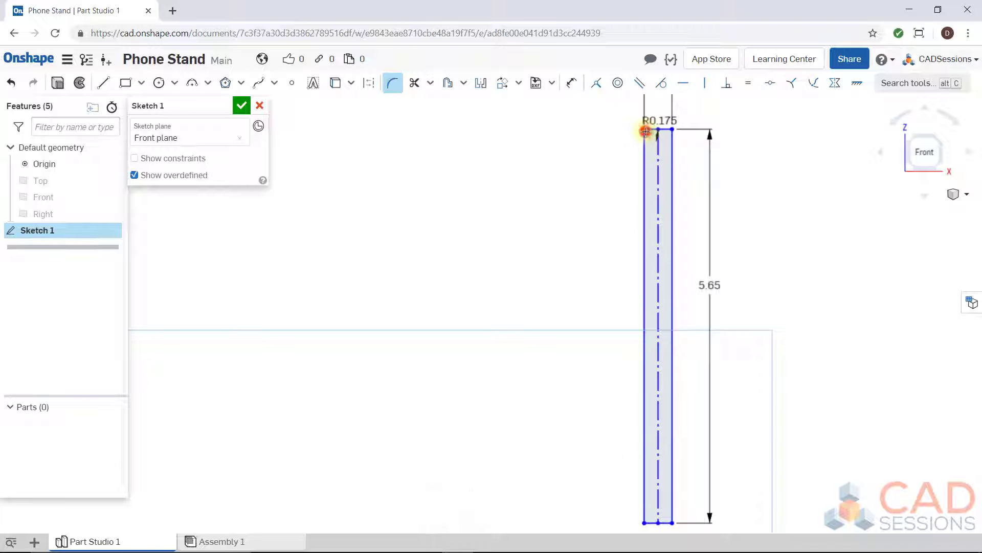
click(645, 131)
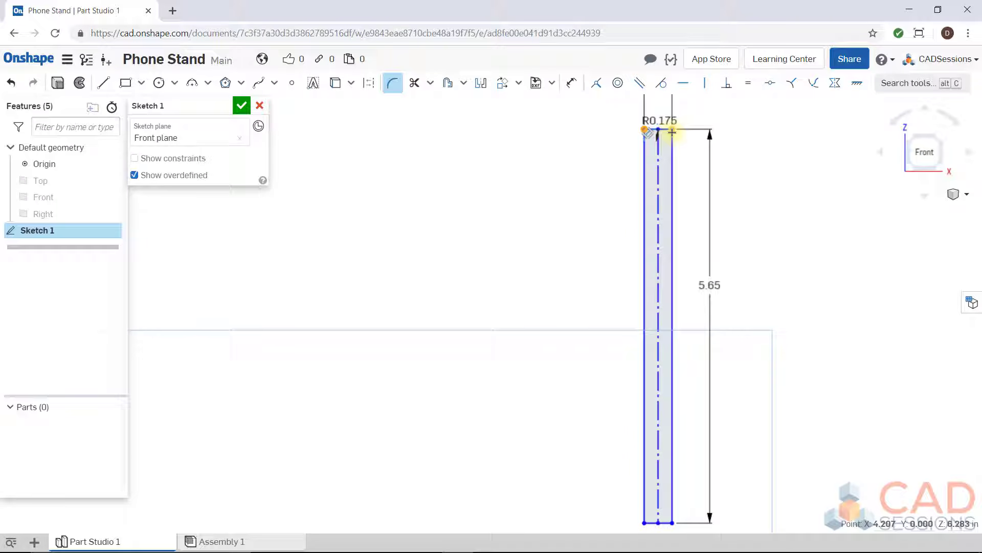
click(671, 130)
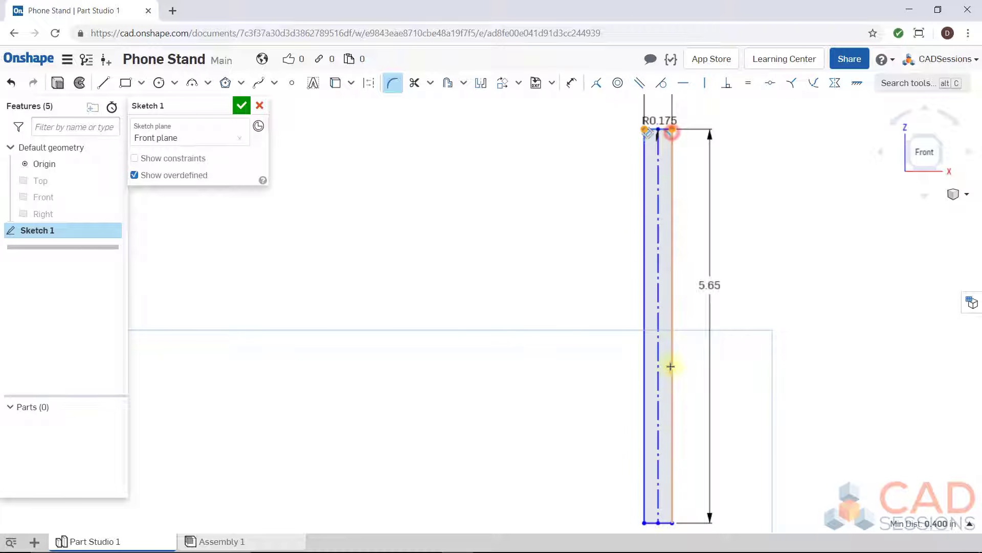
click(672, 522)
click(646, 522)
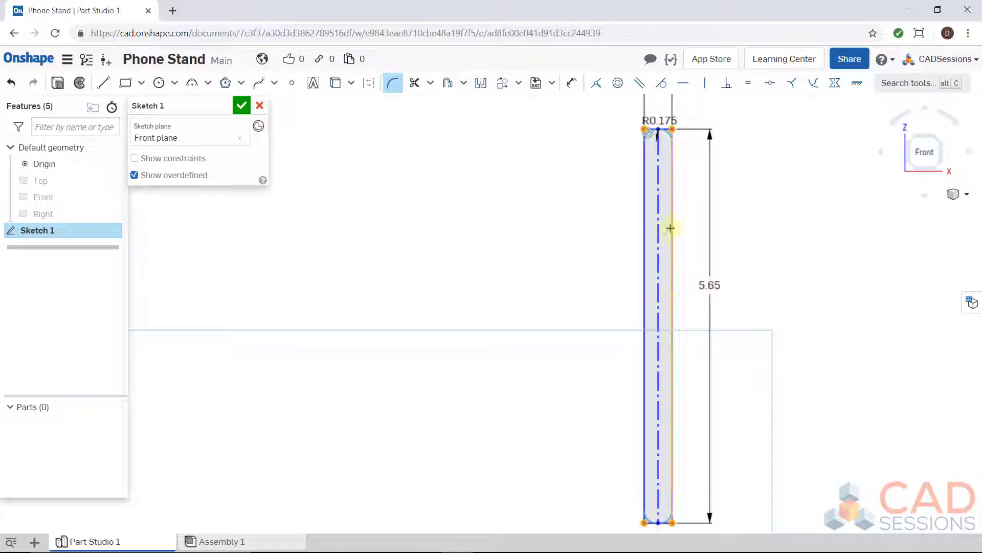
Step: Adjust the corner fillet radius freehand, enlarging it to about 0.243 in and shrinking it to about 0.129 in
mouse_move(645, 132)
mouse_down()
mouse_move(657, 142)
mouse_move(648, 133)
mouse_up()
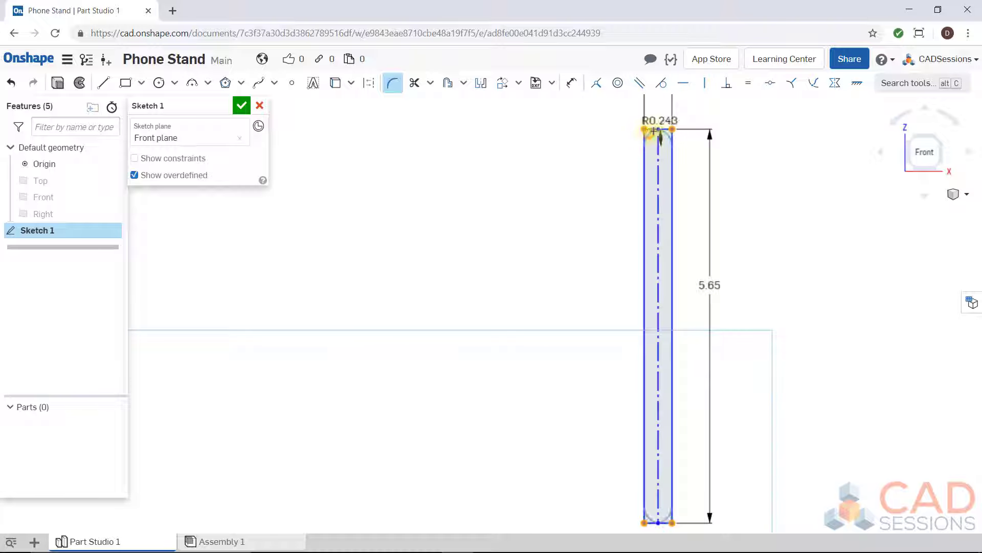
scroll(648, 133, up, 8)
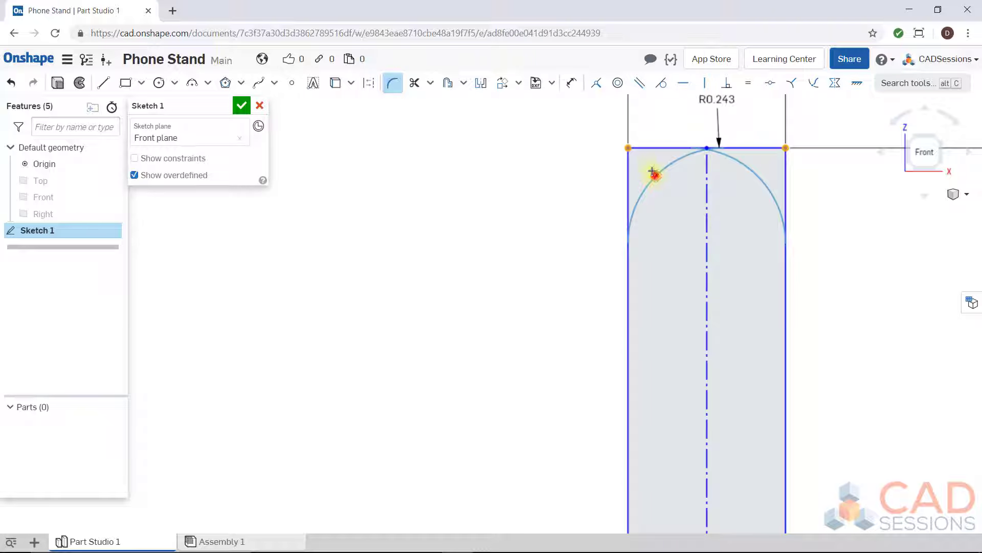
drag(653, 172, 641, 161)
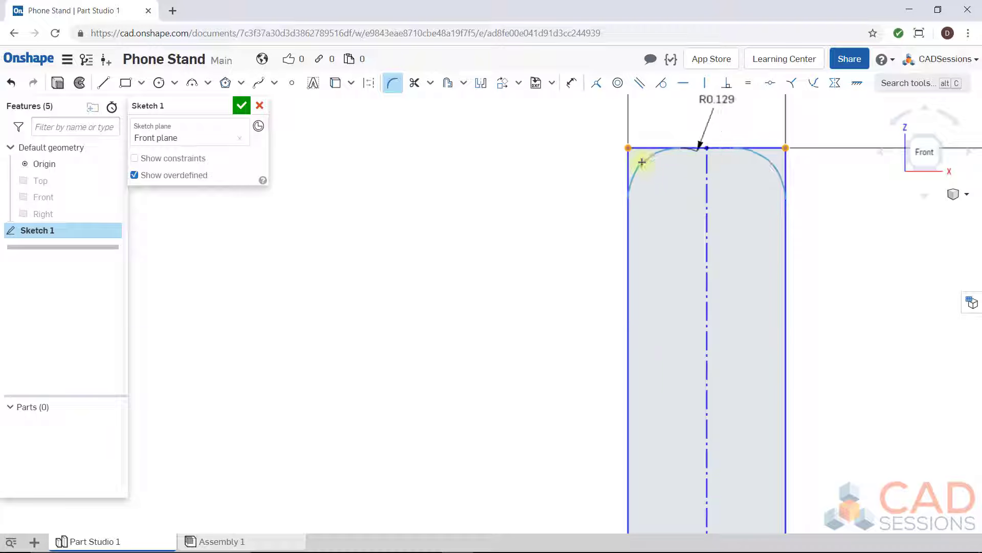
Step: Set the radius of the rectangle's corner fillets to 0.175 in
double_click(717, 100)
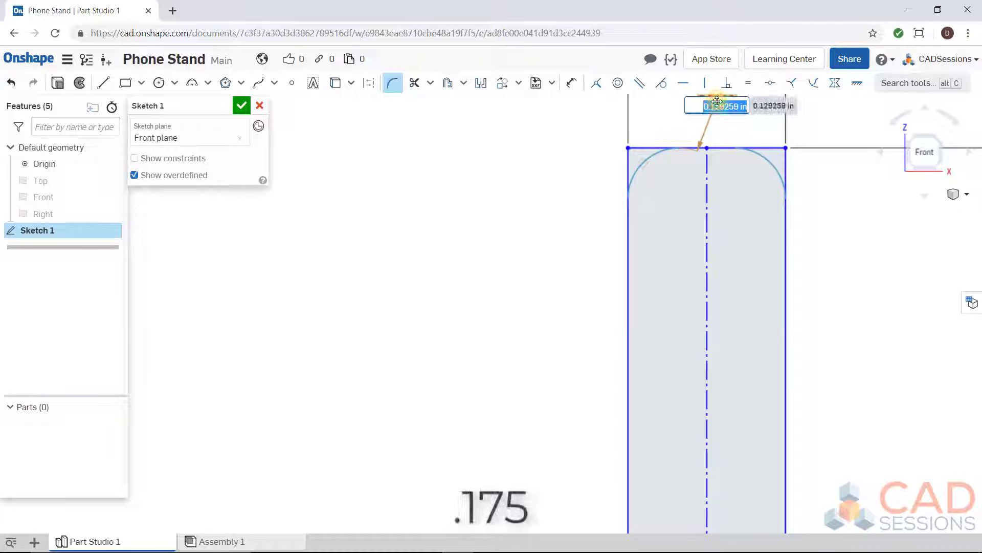
text(.175)
key(Return)
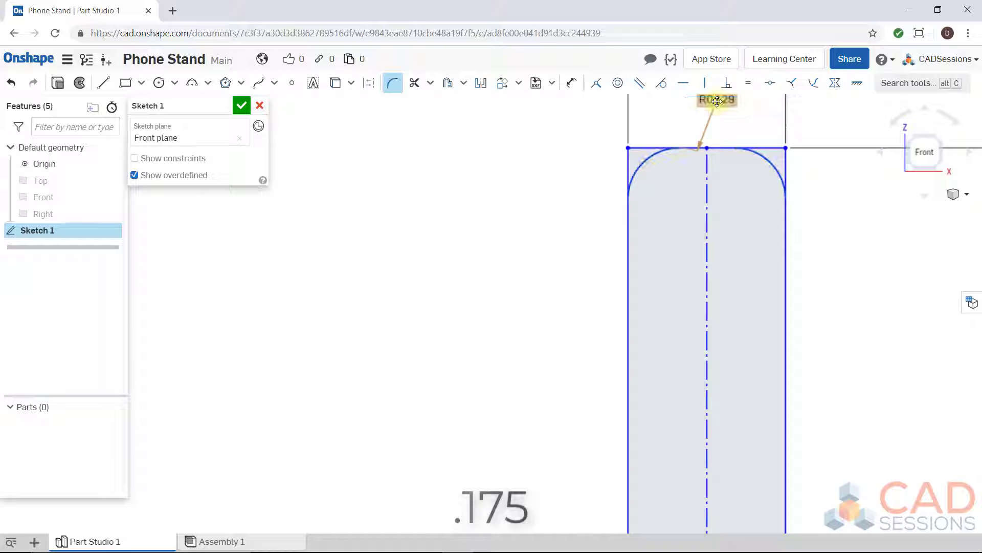
scroll(664, 126, down, 5)
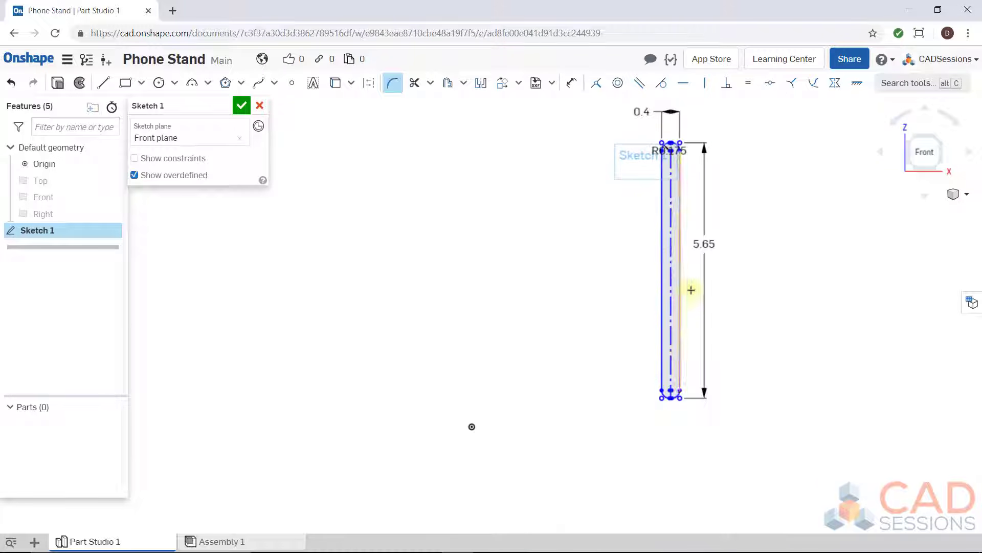
scroll(650, 310, down, 2)
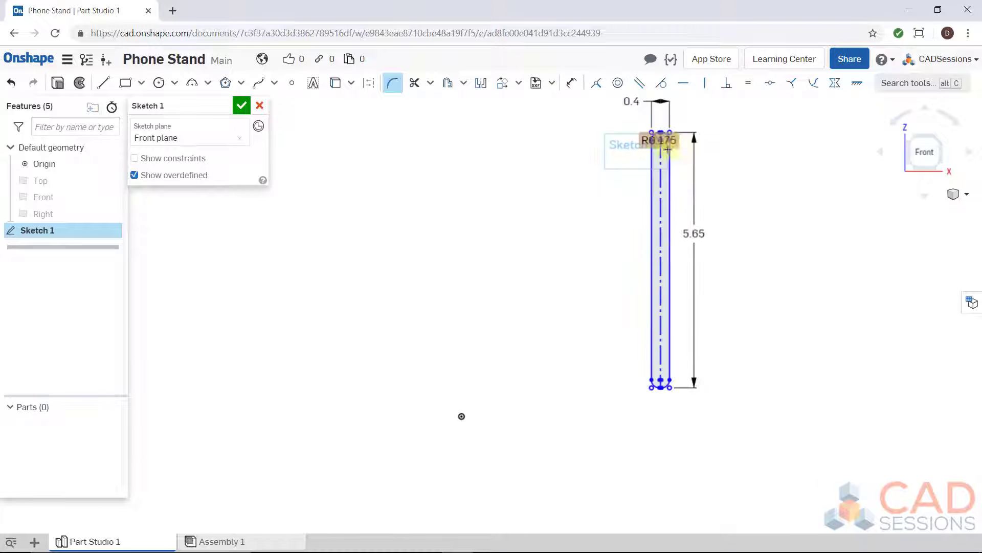
Step: Rotate the whole rounded rectangle with its centerline 15 degrees counterclockwise about its lower-left corner using Transform
key(Escape)
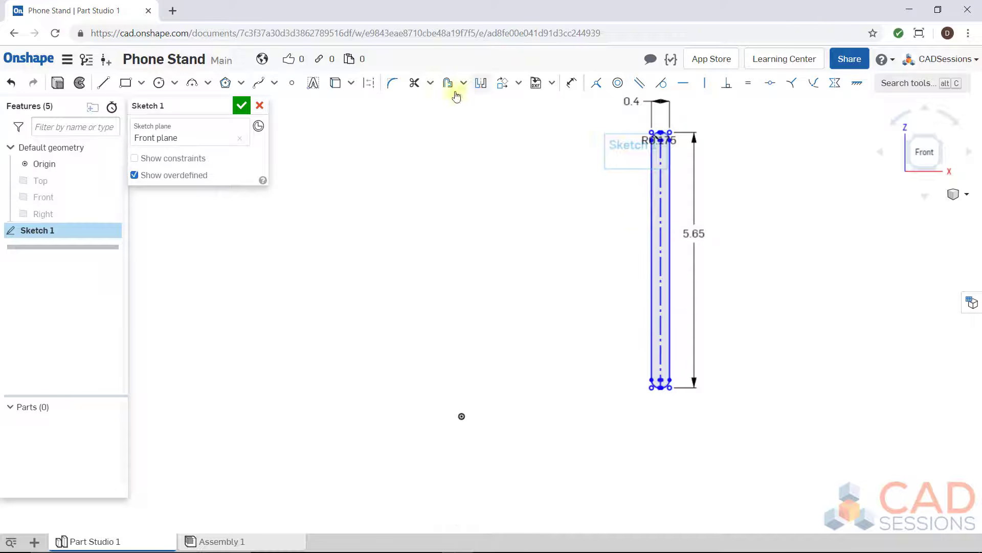
click(519, 83)
click(514, 113)
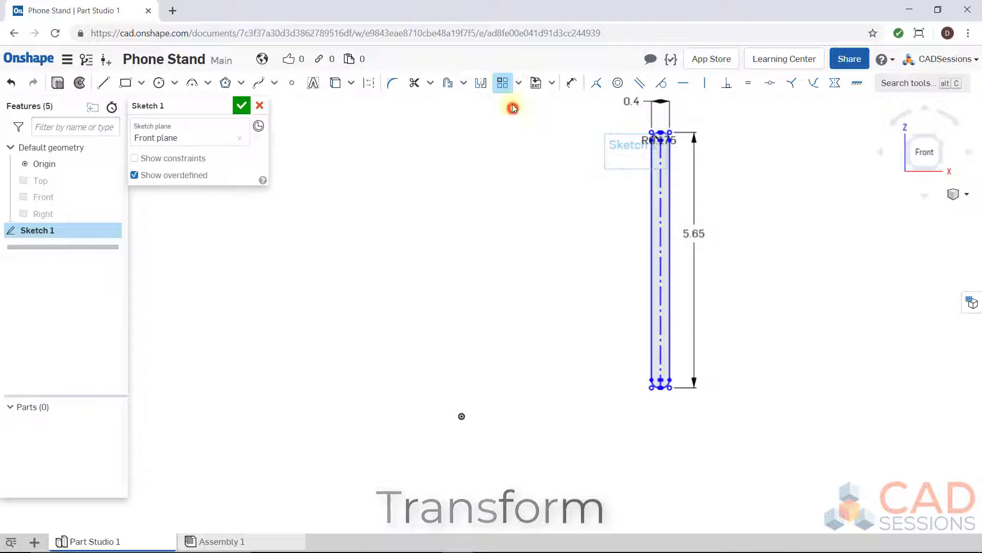
click(520, 84)
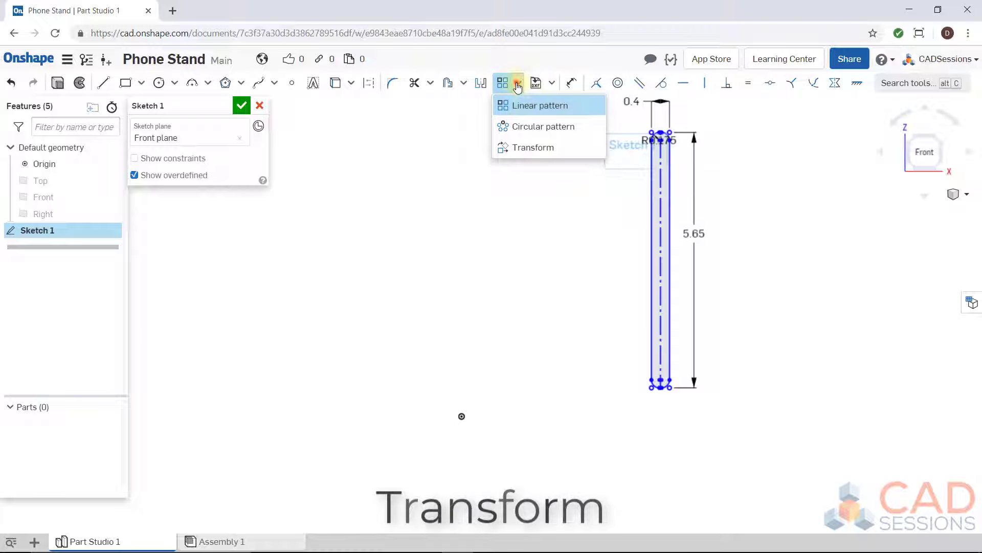
click(518, 83)
click(519, 83)
click(506, 147)
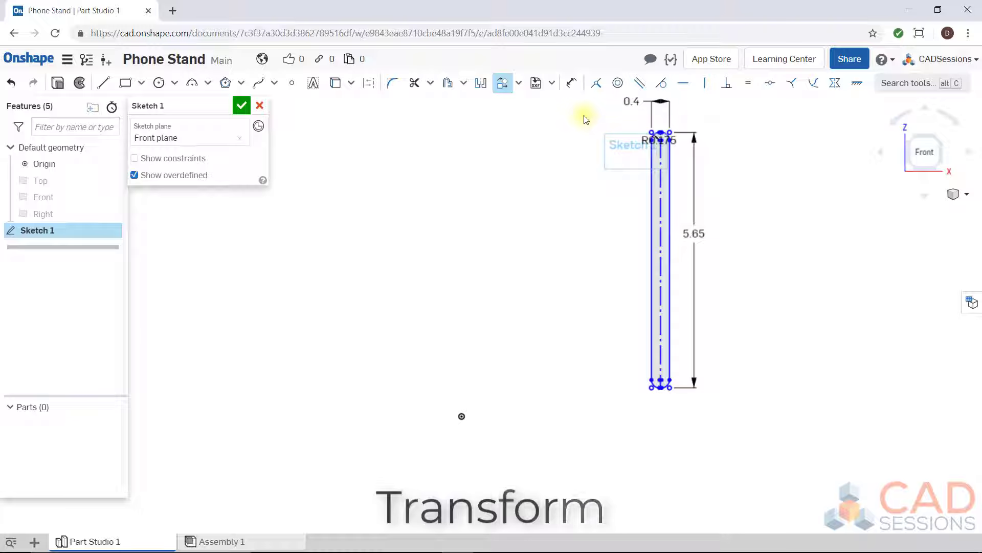
mouse_move(584, 116)
mouse_down()
mouse_move(665, 215)
mouse_move(762, 417)
mouse_up()
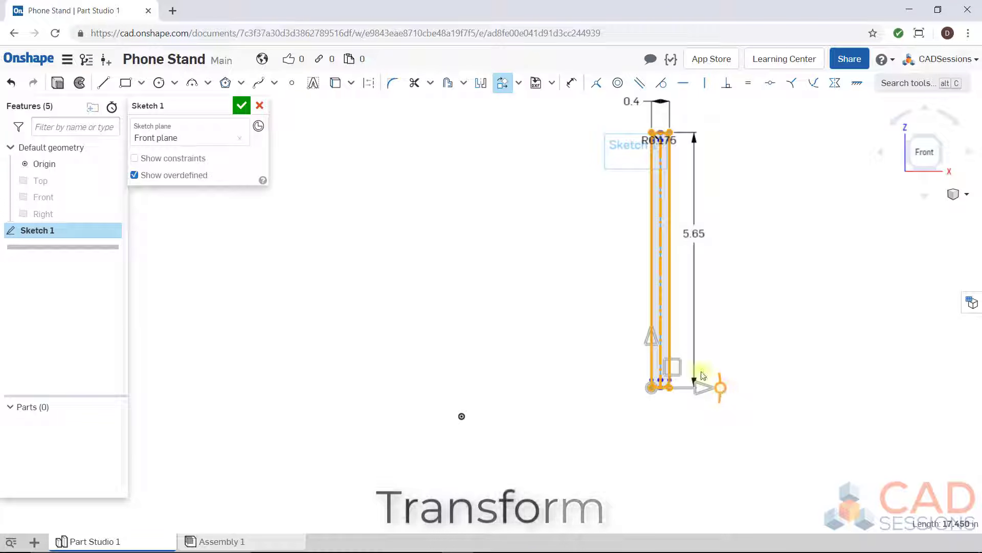
drag(721, 388, 725, 367)
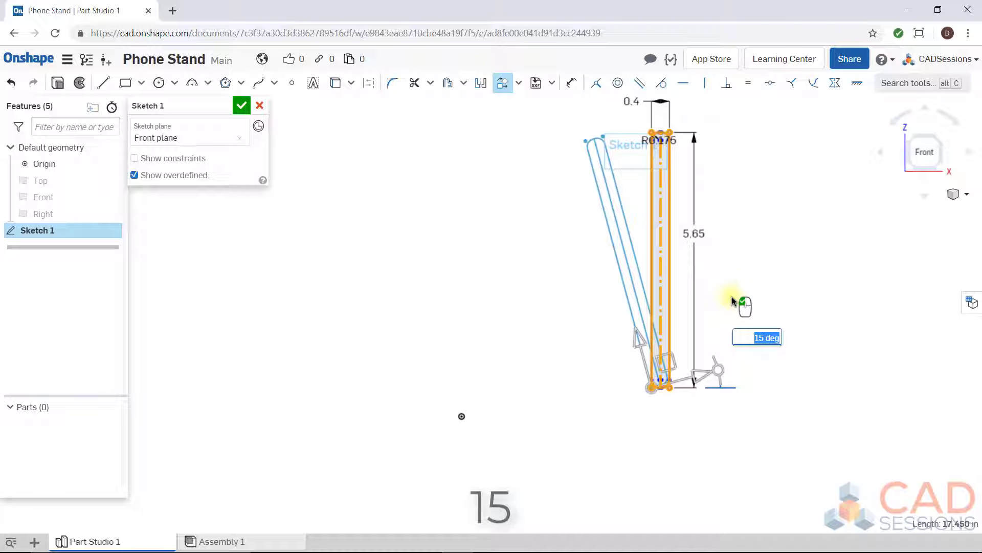
key(Return)
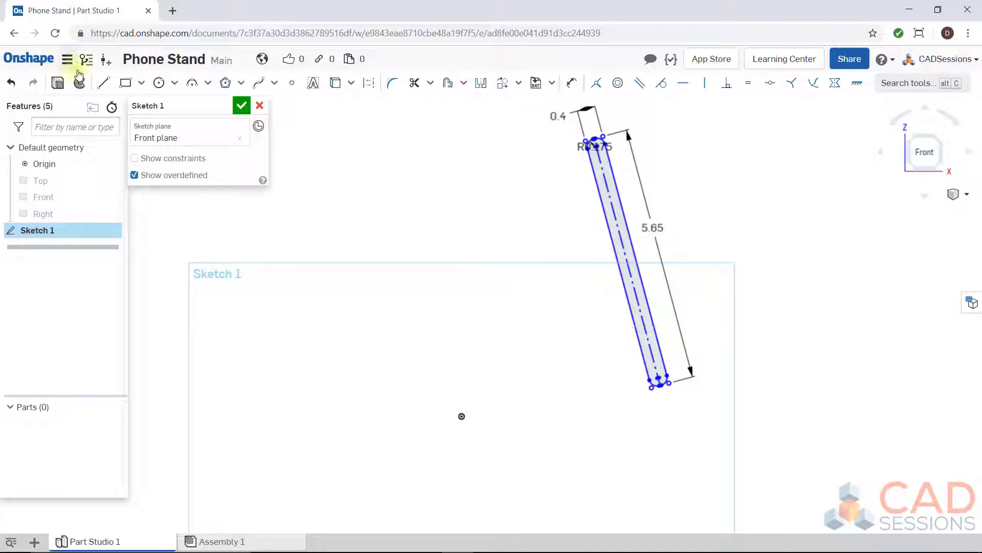
Step: Sketch a closed stand profile through the origin: a horizontal base about 0.48 in thick with a left-leaning back about 5.03 in long
click(101, 82)
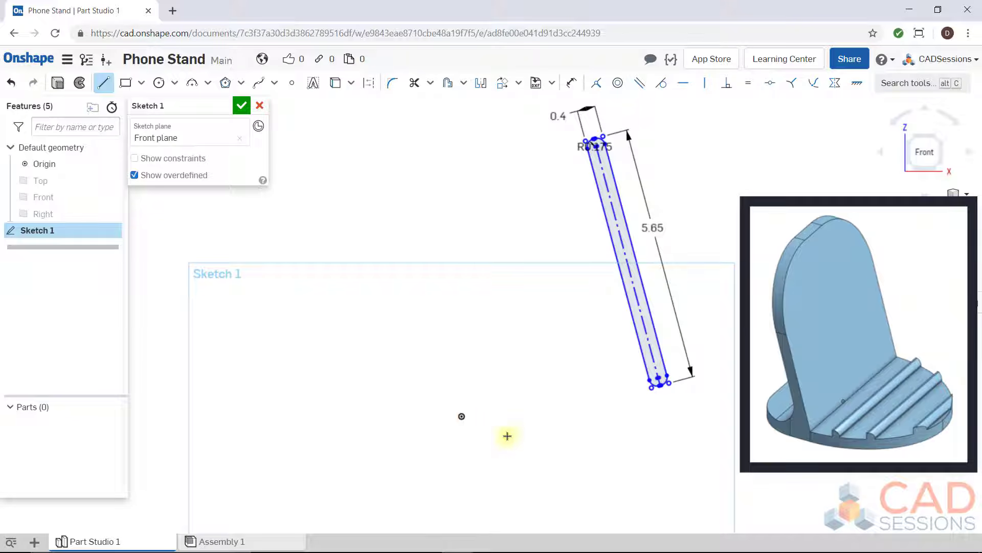
click(461, 416)
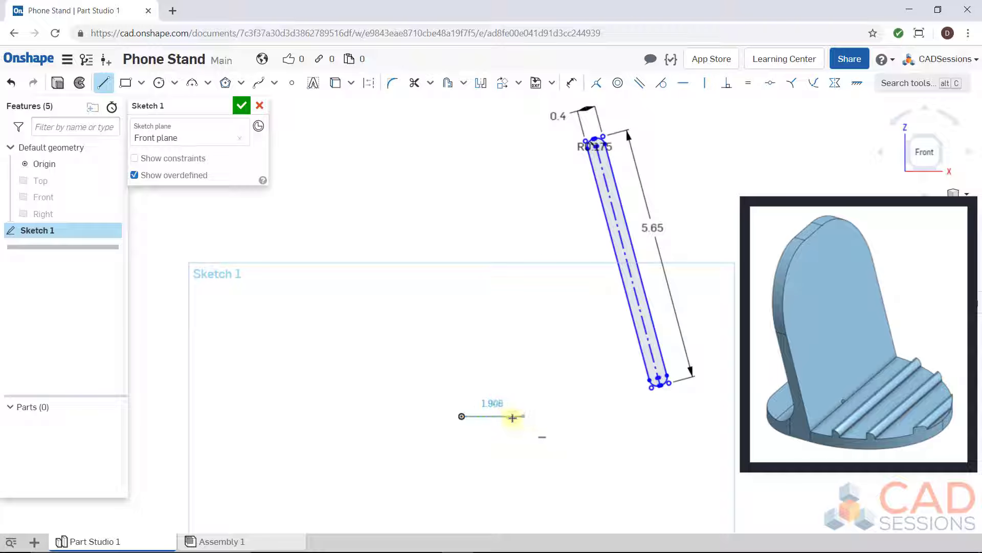
click(555, 416)
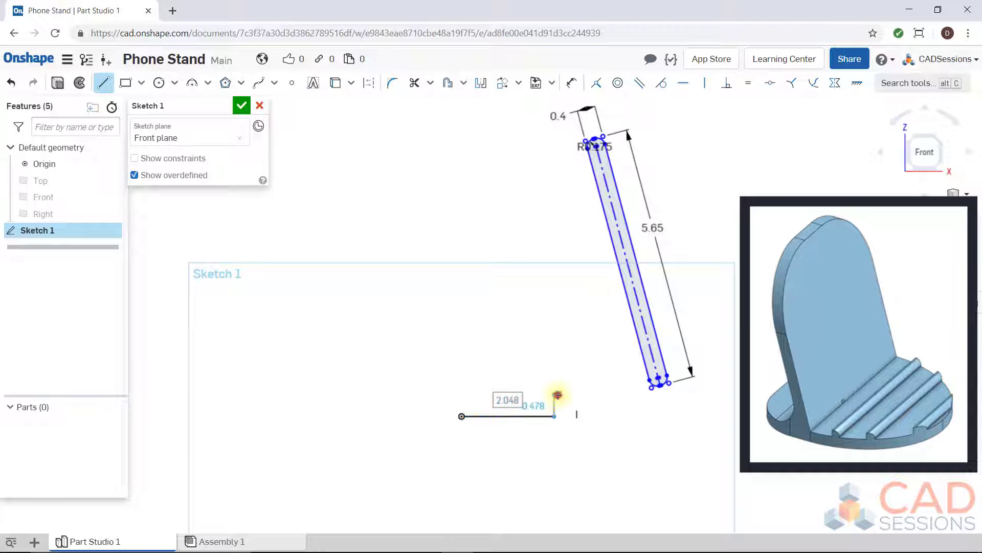
click(554, 395)
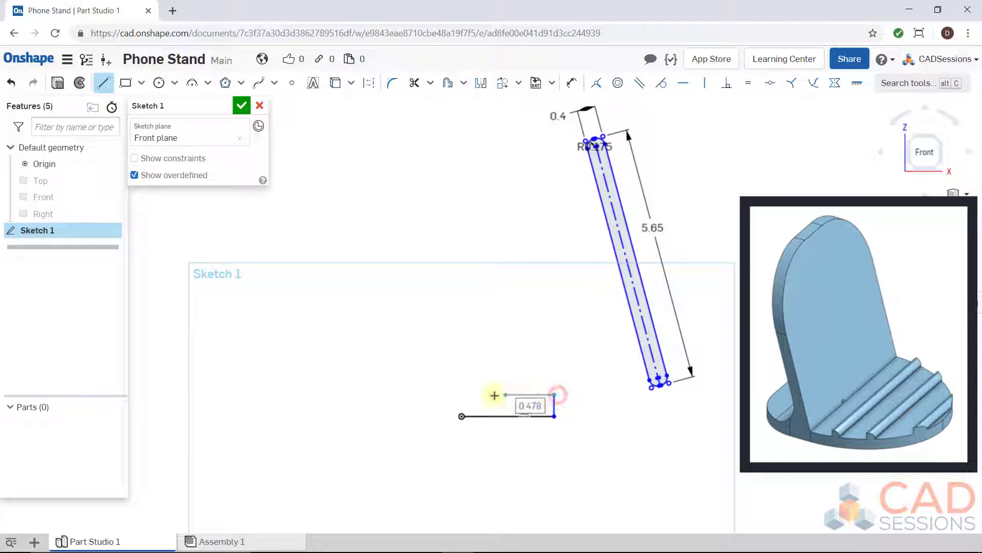
click(440, 394)
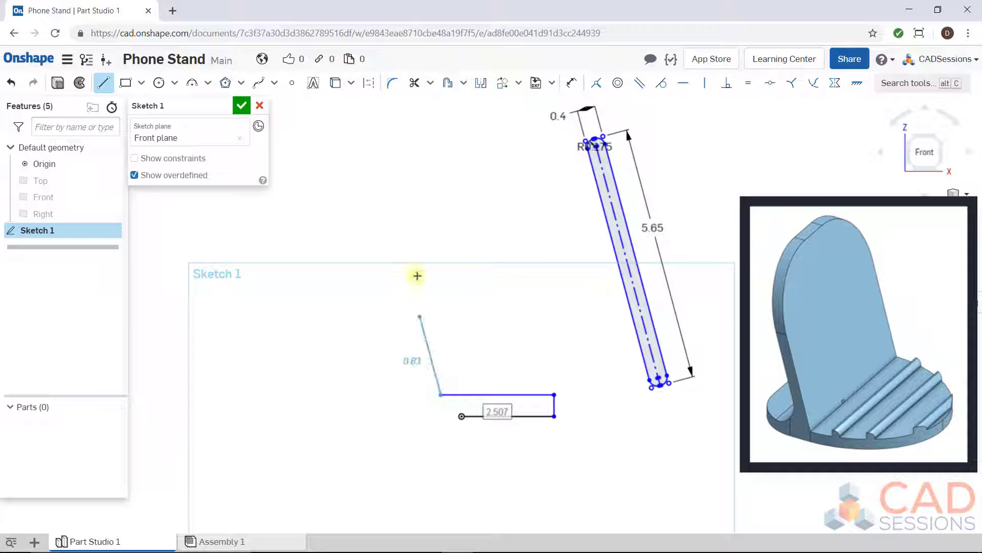
click(383, 176)
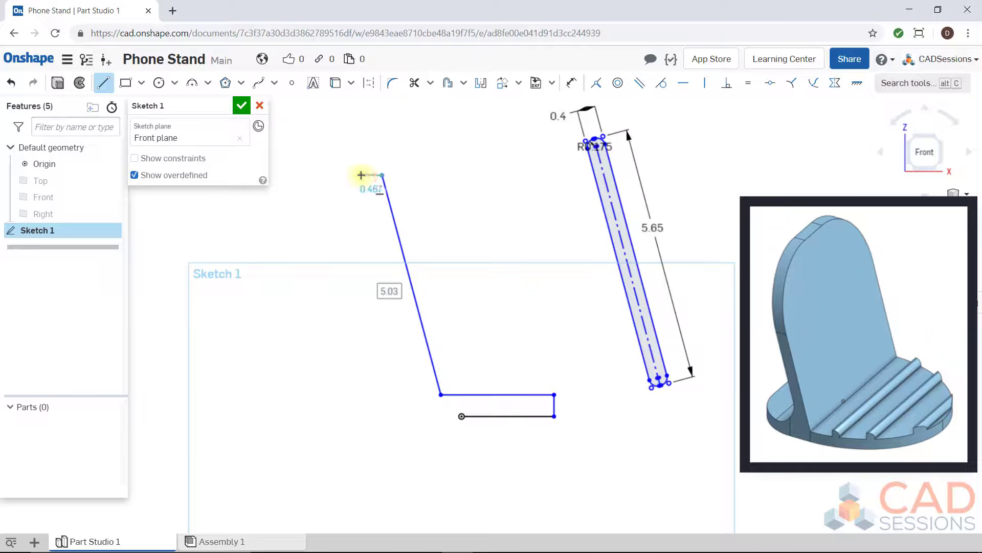
click(361, 175)
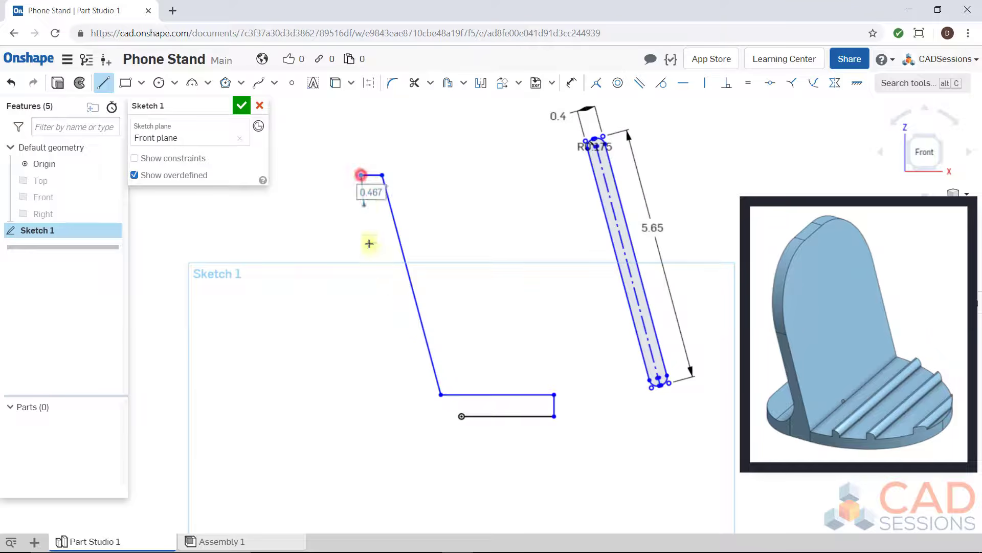
click(405, 393)
click(349, 394)
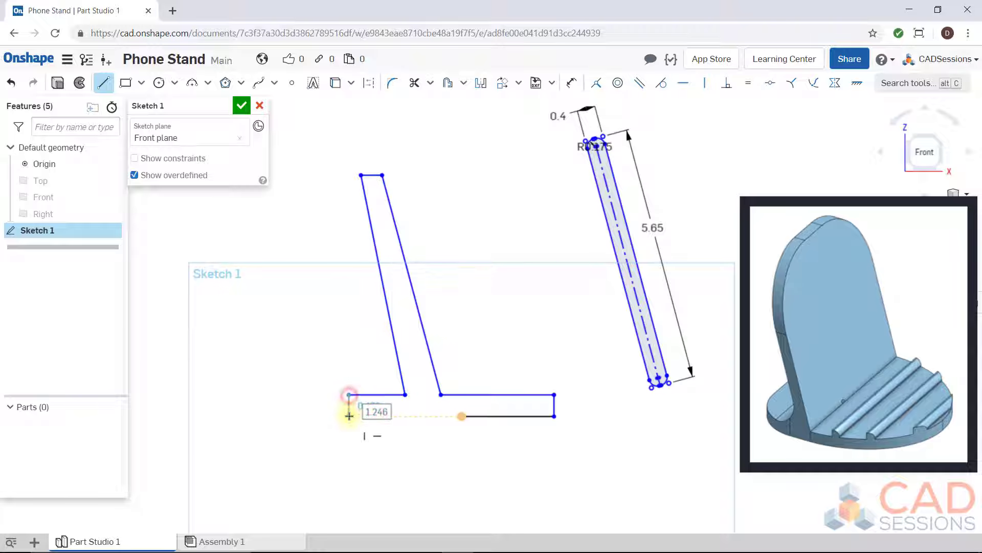
click(349, 415)
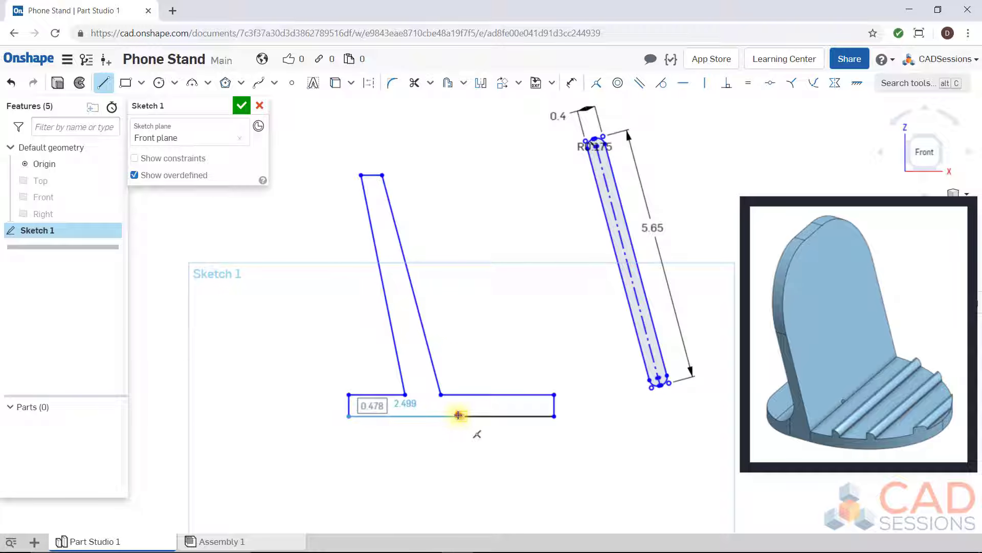
click(461, 416)
key(Escape)
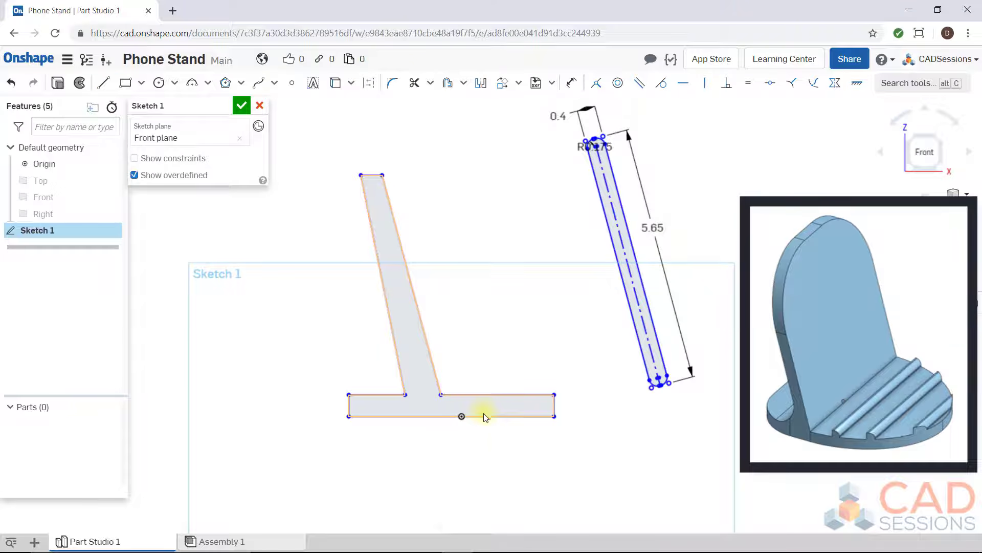
Step: Make the two slanted sides of the stand's back parallel
click(388, 296)
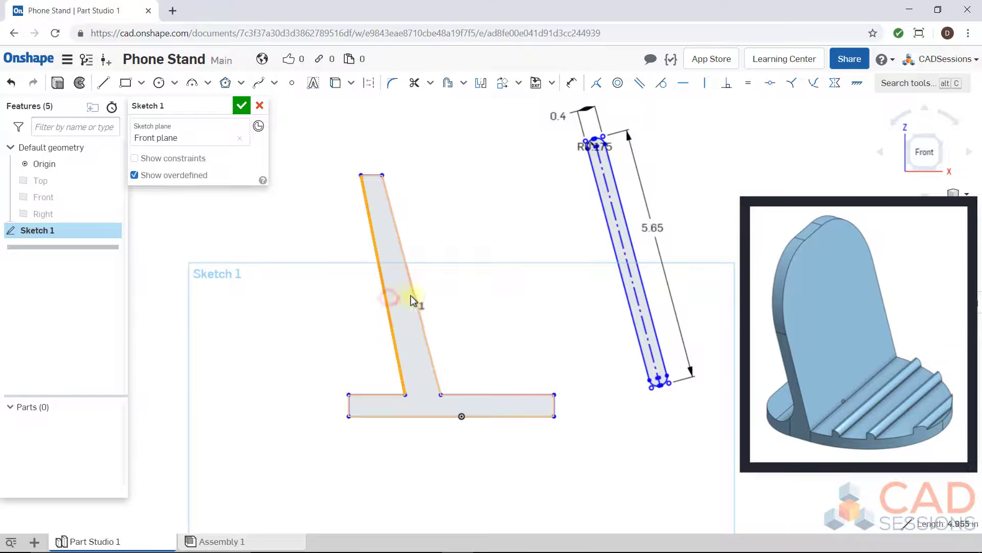
click(413, 296)
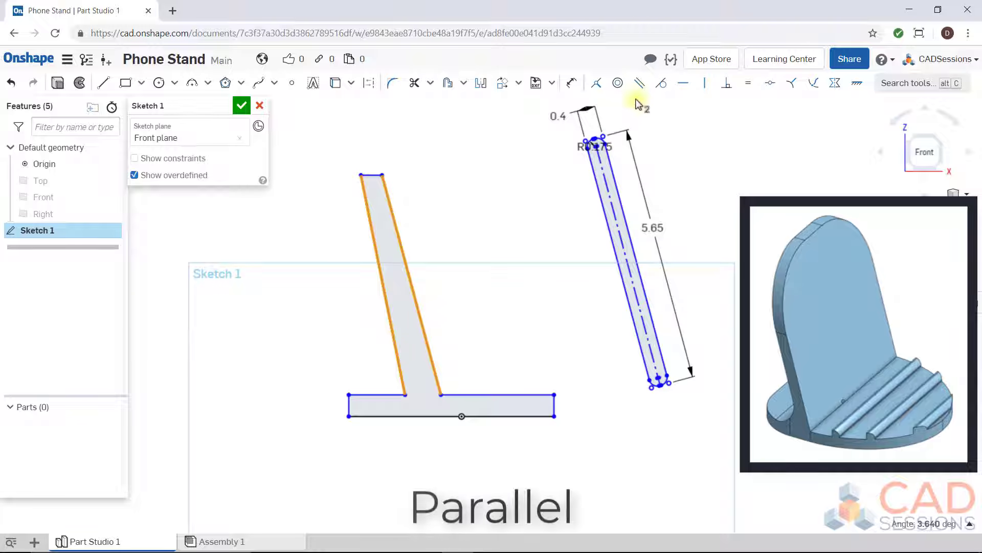
click(639, 83)
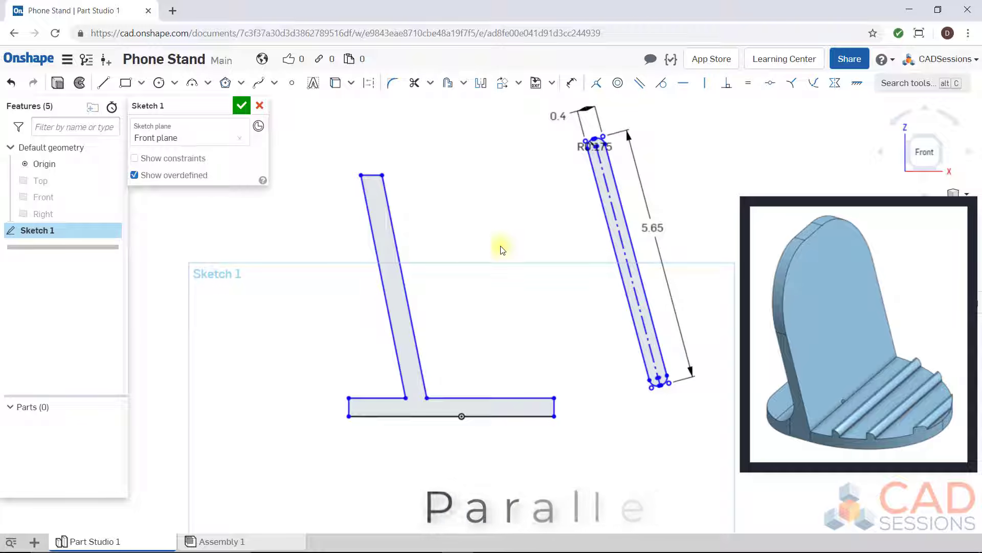
Step: Thin the stand's base freehand and dimension its thickness at the right end to 0.2 in
mouse_move(554, 398)
mouse_down()
mouse_move(520, 390)
mouse_move(542, 373)
mouse_move(561, 405)
mouse_up()
key(d)
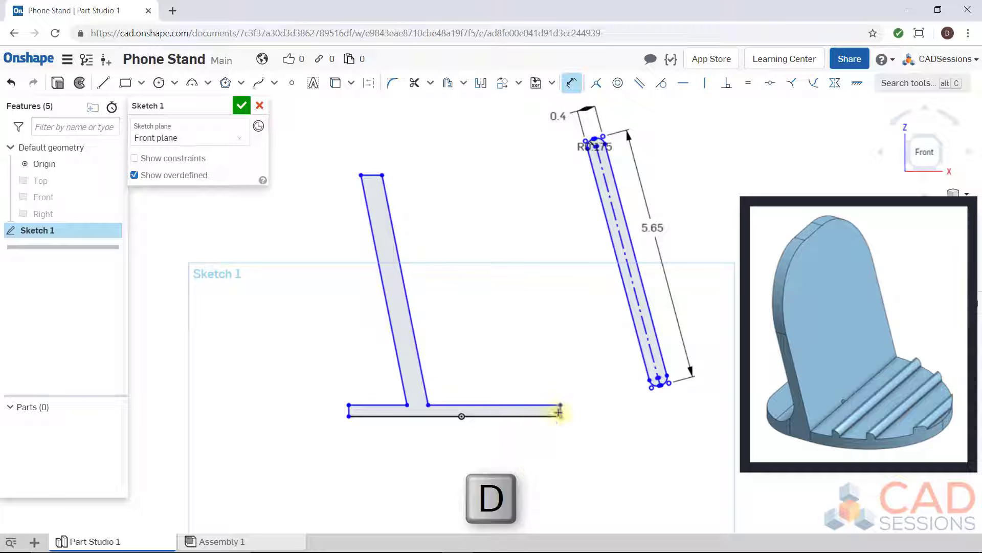
scroll(557, 410, up, 2)
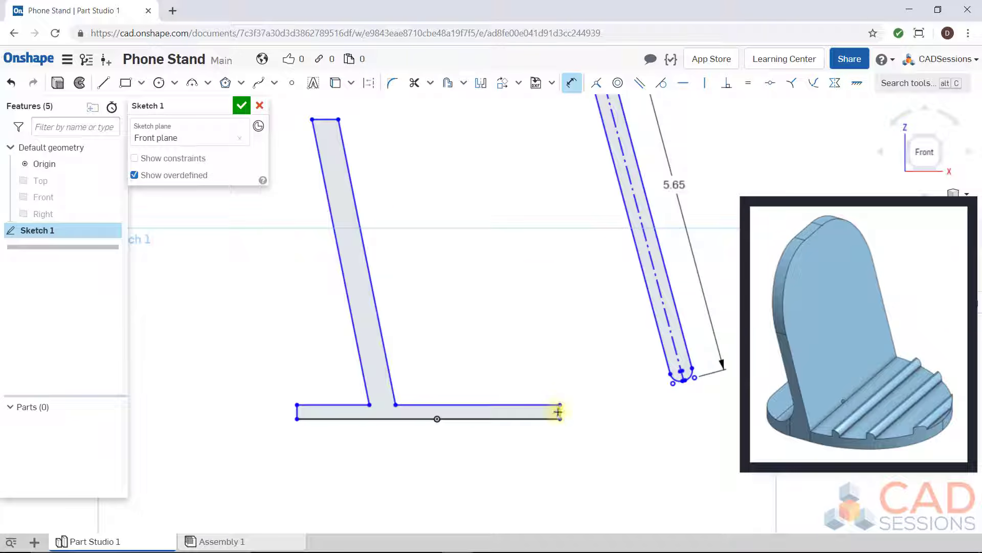
double_click(576, 445)
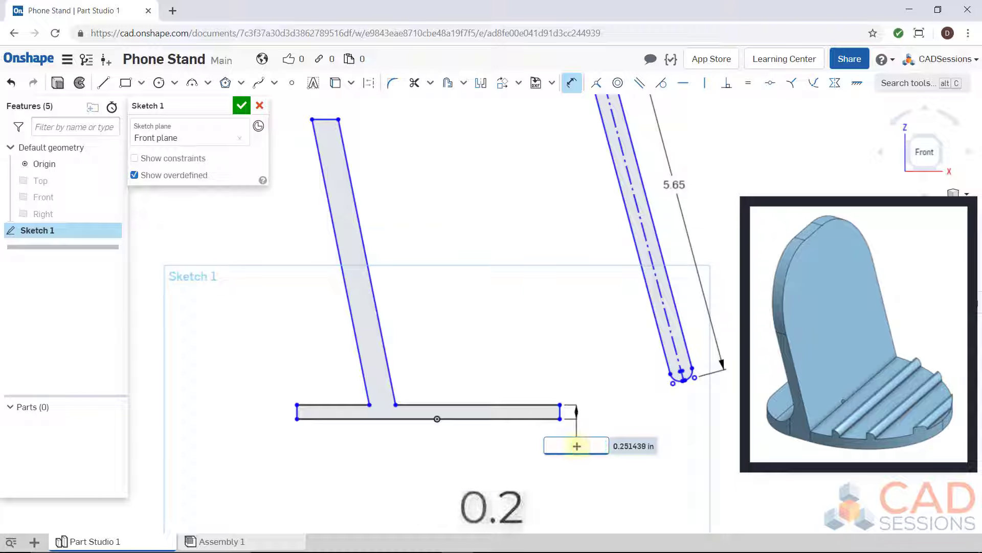
text(0.2)
key(Return)
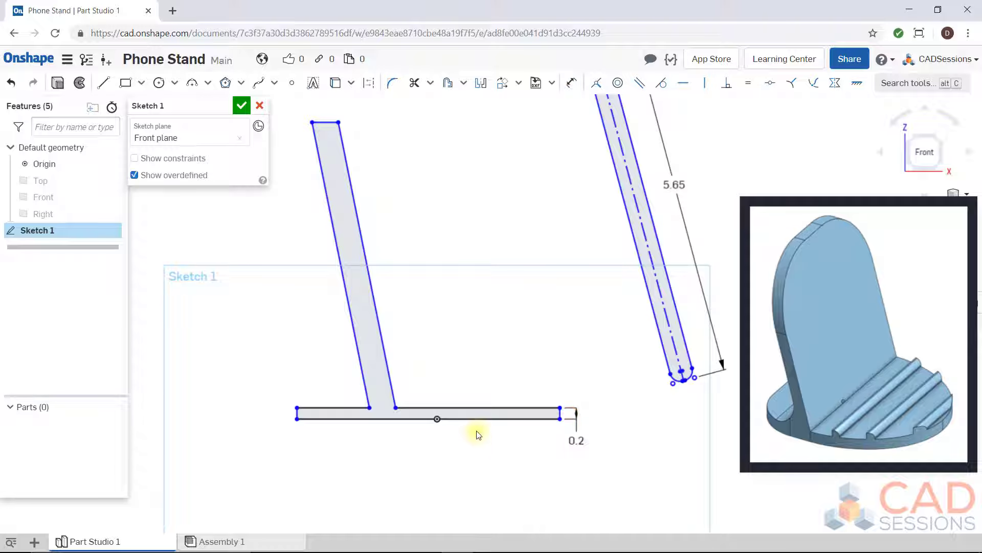
Step: Dimension the base's bottom edge from the origin to its left end to 1 in
key(d)
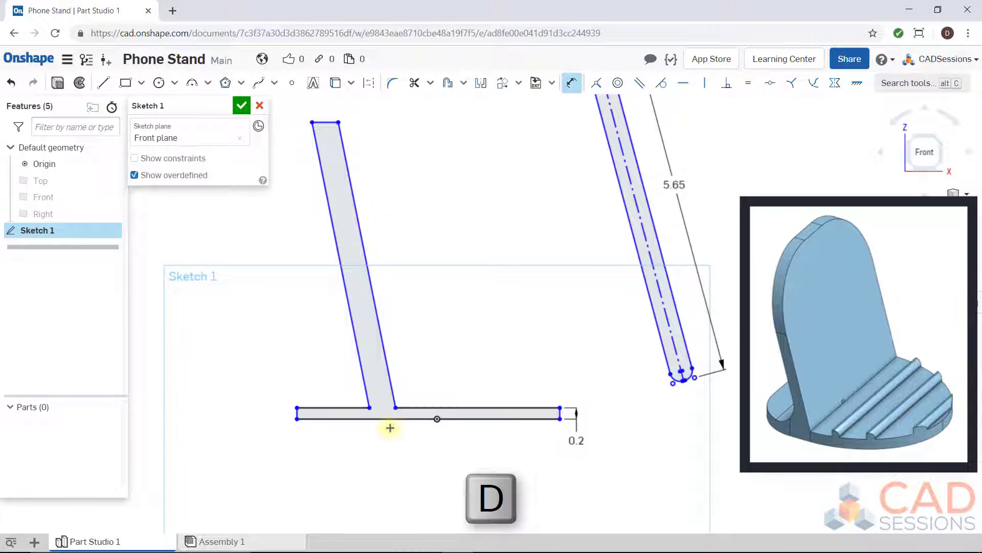
click(363, 418)
click(365, 450)
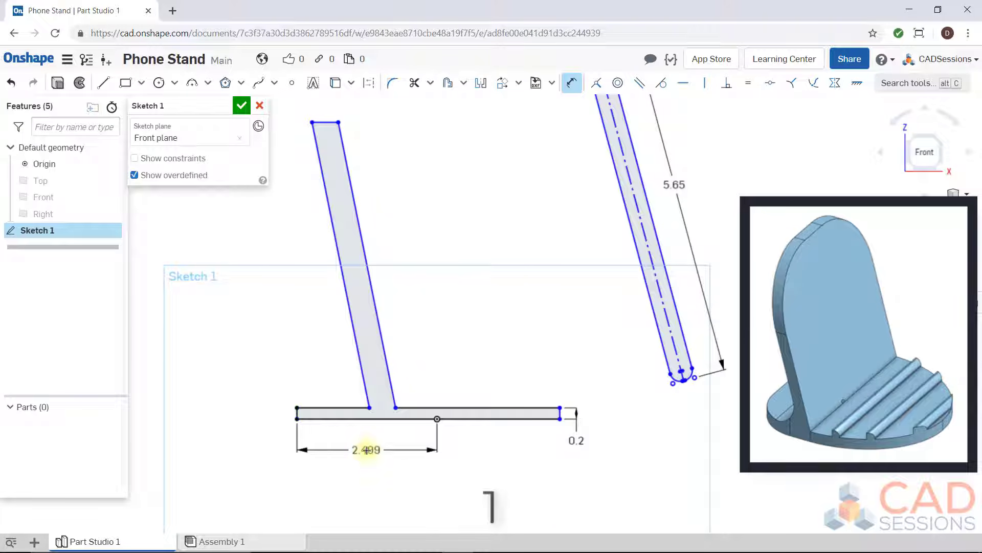
key(Return)
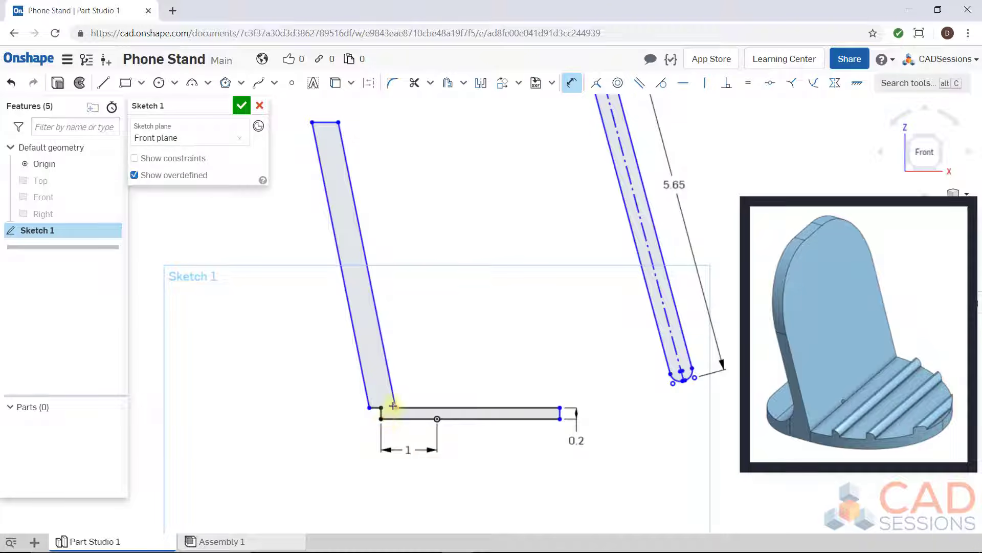
key(Escape)
Step: Shift the foot of the leaning back along the base until it sits to the right of the origin
drag(413, 409, 474, 424)
scroll(469, 463, down, 1)
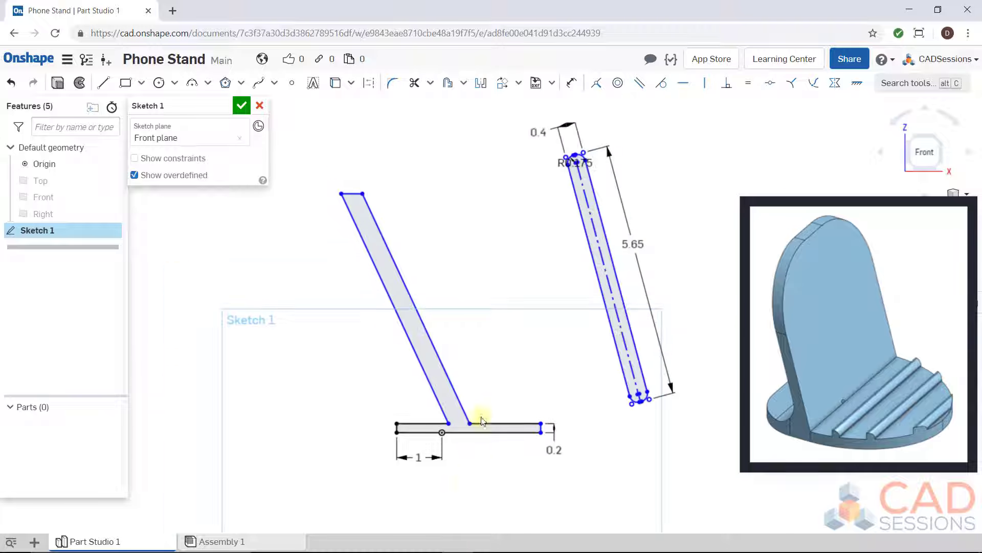
scroll(492, 325, up, 1)
Step: Dimension the base's bottom edge from the origin to its right end to 2 in
key(d)
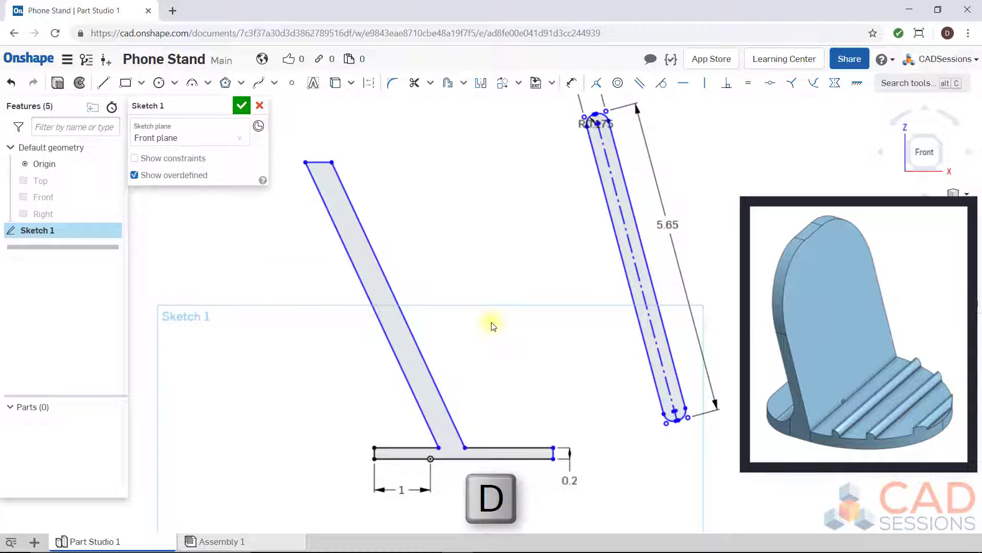
click(502, 457)
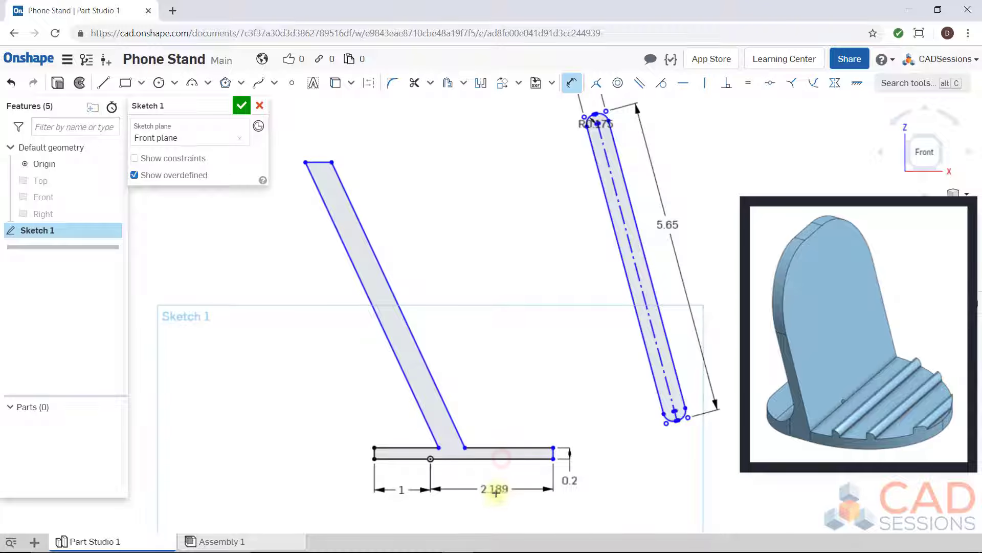
click(496, 501)
text(2)
key(Return)
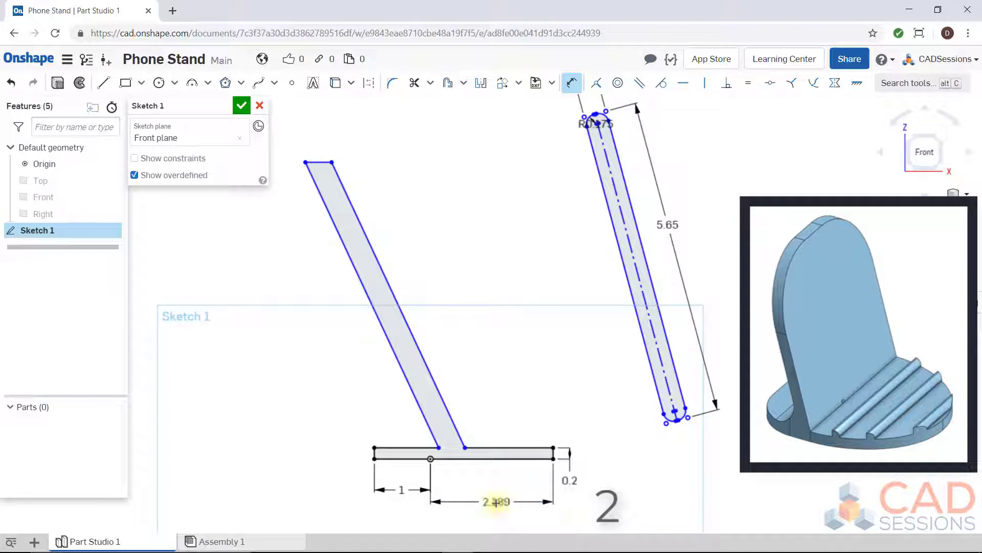
key(Escape)
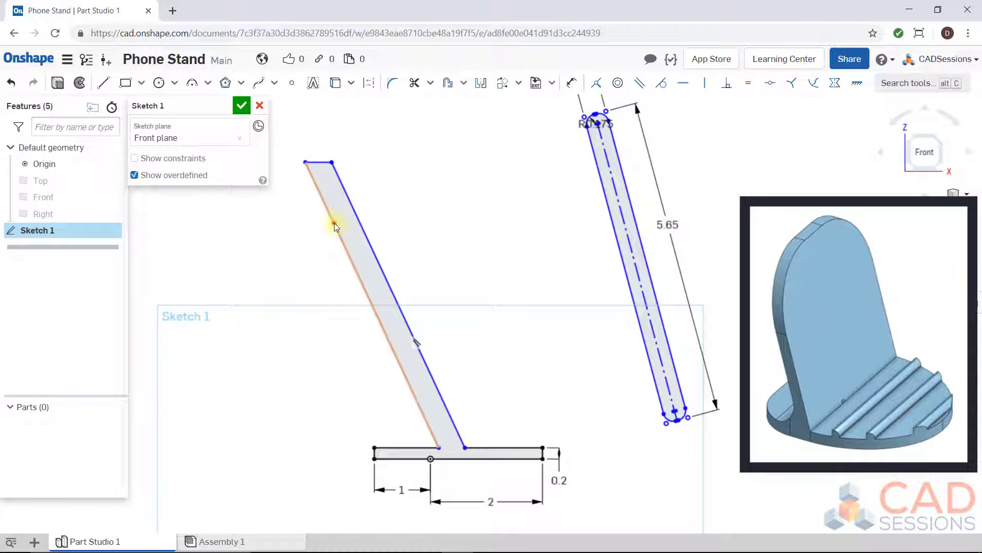
Step: Narrow the leaning back slightly and dimension the distance between its parallel slanted sides to 0.2 in
drag(333, 222, 339, 225)
key(d)
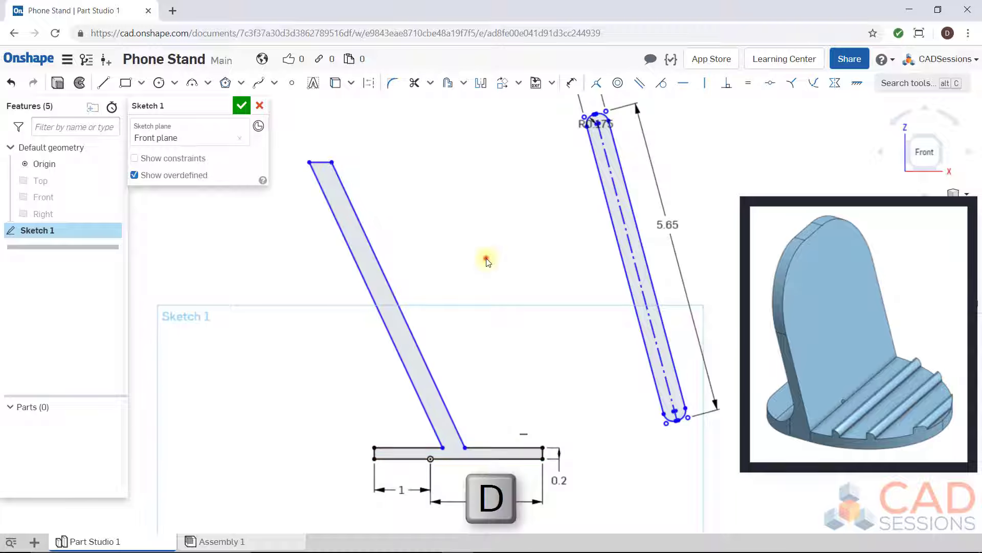
click(367, 276)
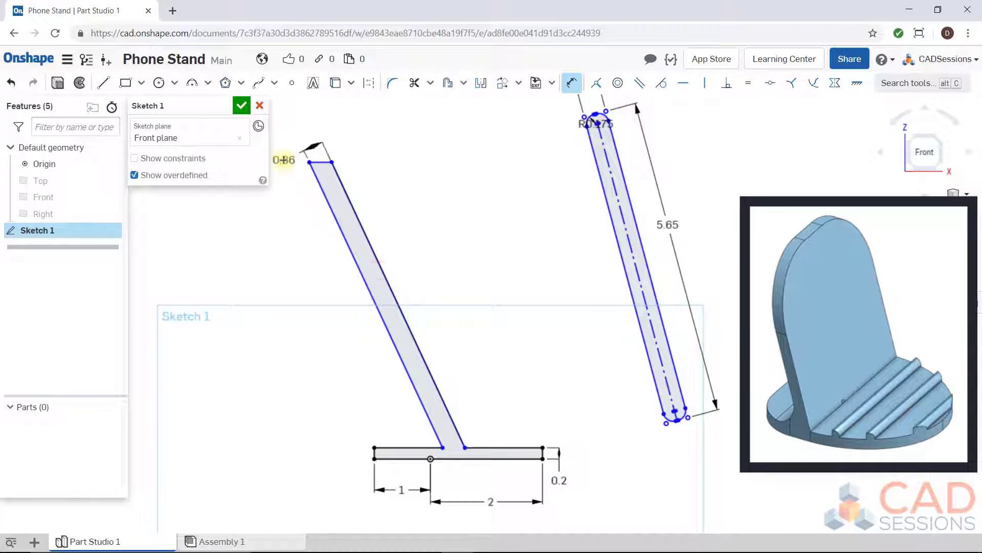
text(0.2)
key(Return)
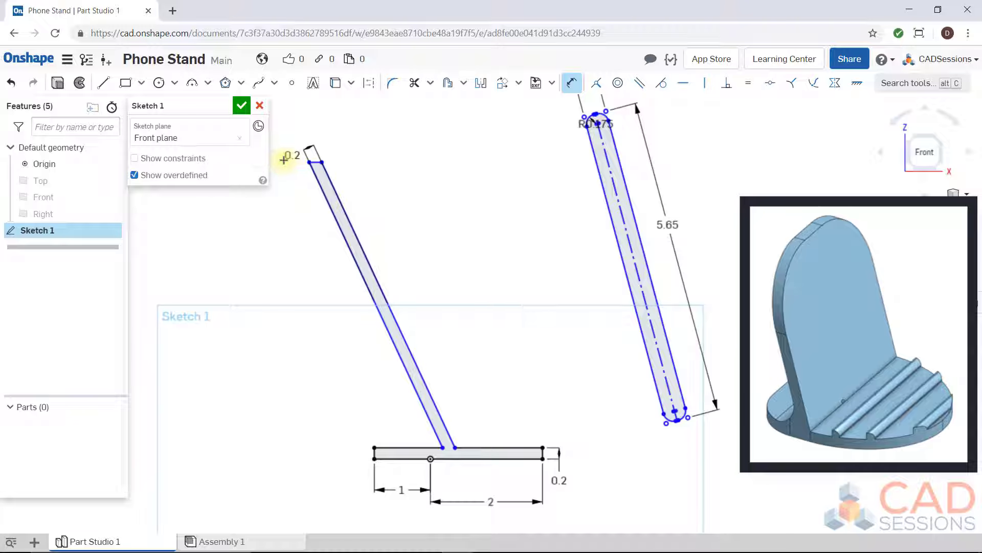
Step: Shorten the leaning back by moving its upper end closer to the base, and reposition its 0.2 in thickness dimension beside it
key(Escape)
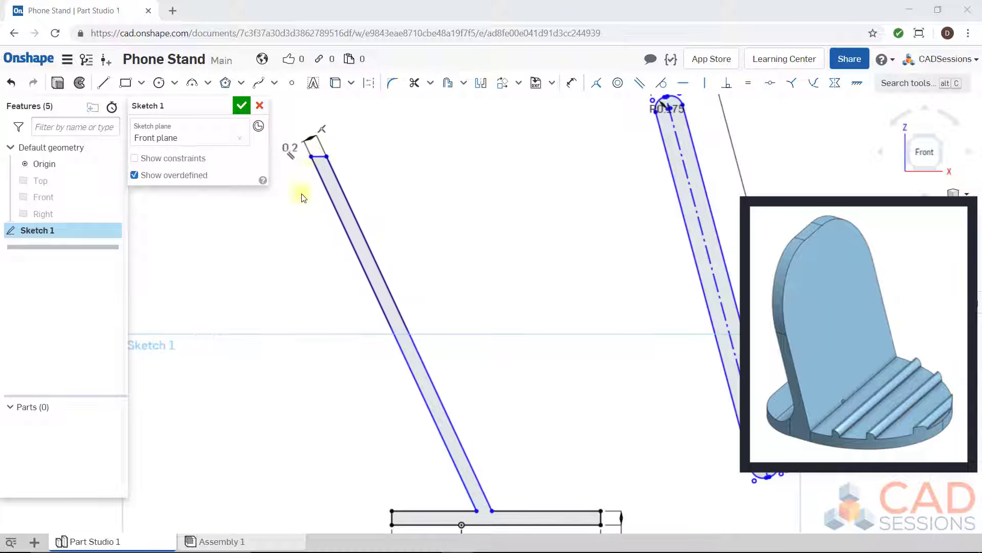
scroll(304, 189, up, 2)
mouse_move(309, 164)
mouse_down()
mouse_move(351, 175)
mouse_move(445, 233)
mouse_move(445, 343)
mouse_move(338, 353)
mouse_move(397, 340)
mouse_move(432, 401)
mouse_move(383, 335)
mouse_move(419, 362)
mouse_up()
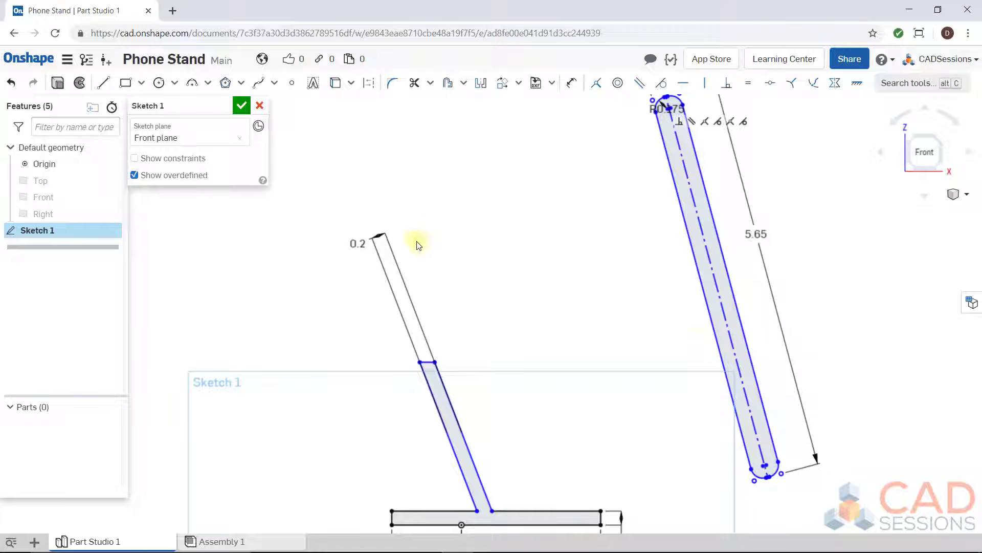
drag(363, 243, 493, 440)
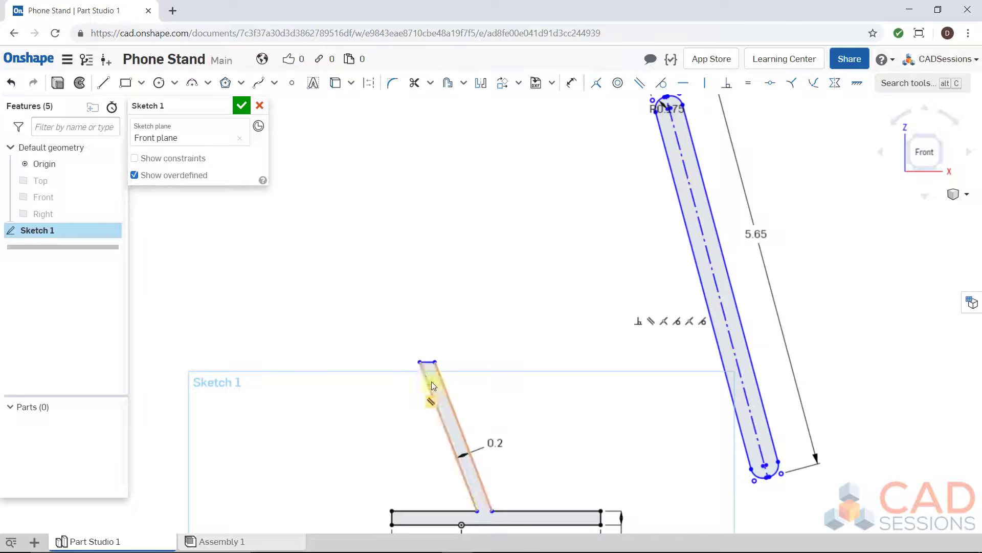
mouse_move(420, 362)
mouse_down()
mouse_move(345, 167)
mouse_move(335, 108)
mouse_move(364, 134)
mouse_move(401, 340)
mouse_move(451, 450)
mouse_move(433, 437)
mouse_move(412, 287)
mouse_move(416, 296)
mouse_up()
Step: Dimension the vertical height from the base's top edge to the leaning back's upper end to 3 in
key(d)
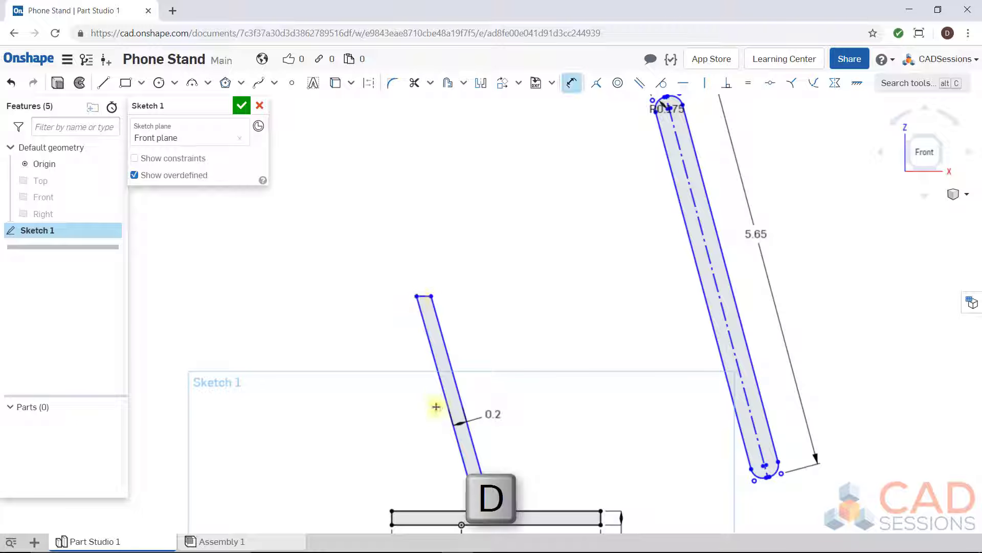
click(444, 511)
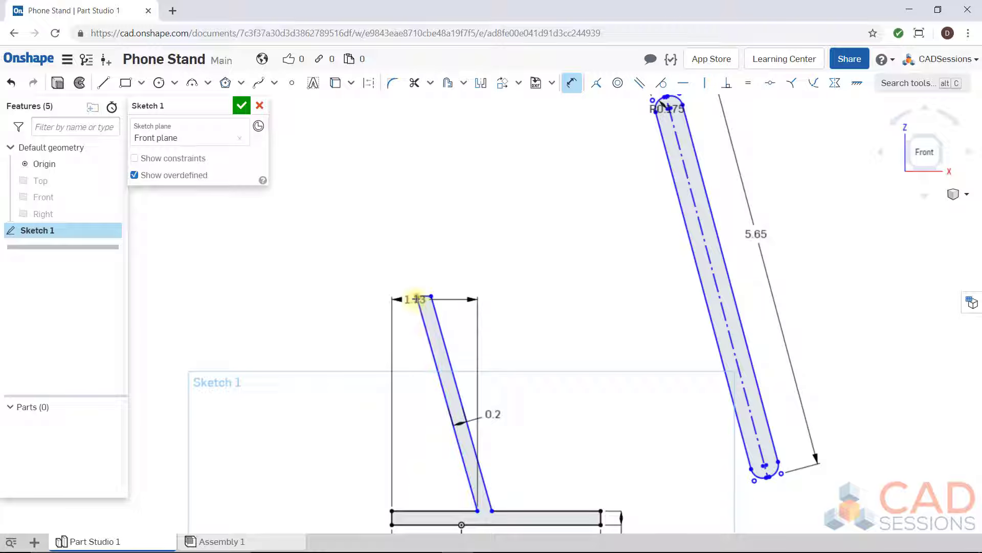
click(417, 296)
click(333, 412)
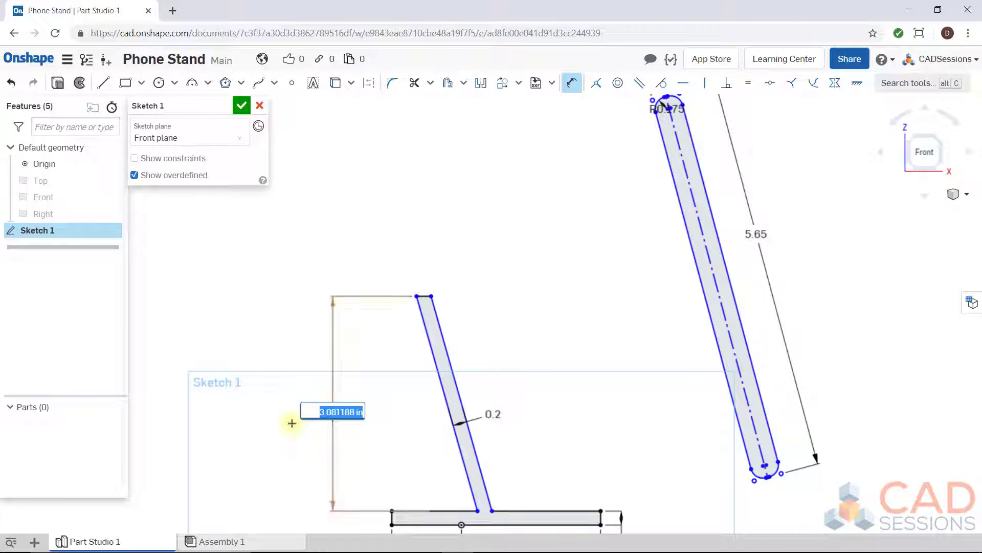
text(3)
key(Return)
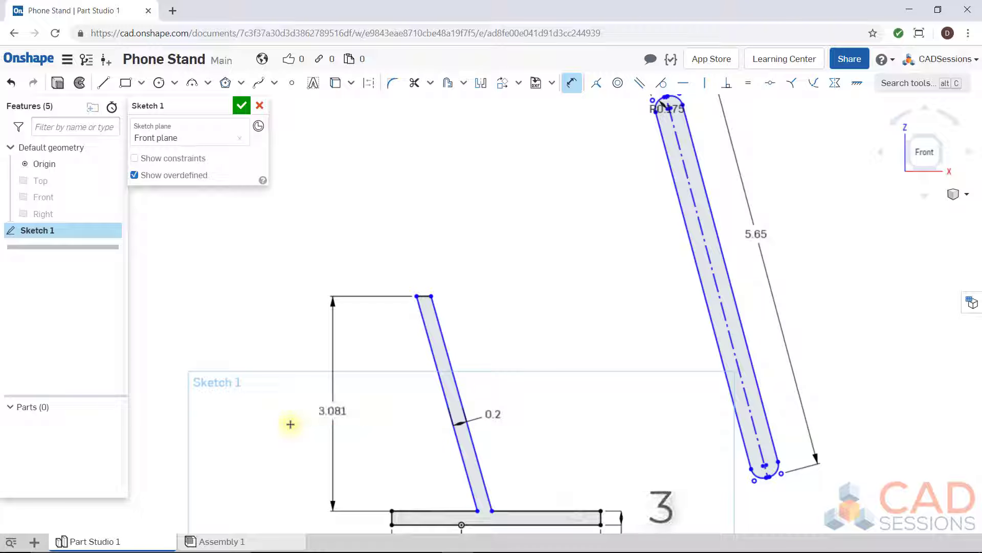
key(Escape)
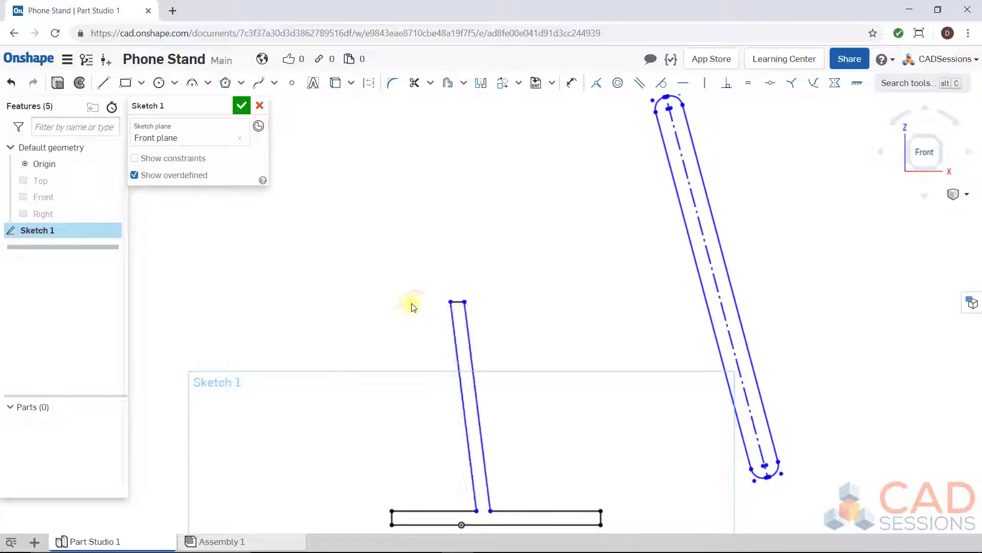
Step: Slide the leaning back along the base so its foot sits to the right of the origin and it leans further over
mouse_move(414, 307)
mouse_down()
mouse_move(504, 368)
mouse_move(382, 382)
mouse_move(411, 396)
mouse_up()
mouse_move(476, 512)
mouse_down()
mouse_move(445, 510)
mouse_move(493, 509)
mouse_up()
scroll(475, 242, down, 2)
middle_drag(446, 380, 452, 354)
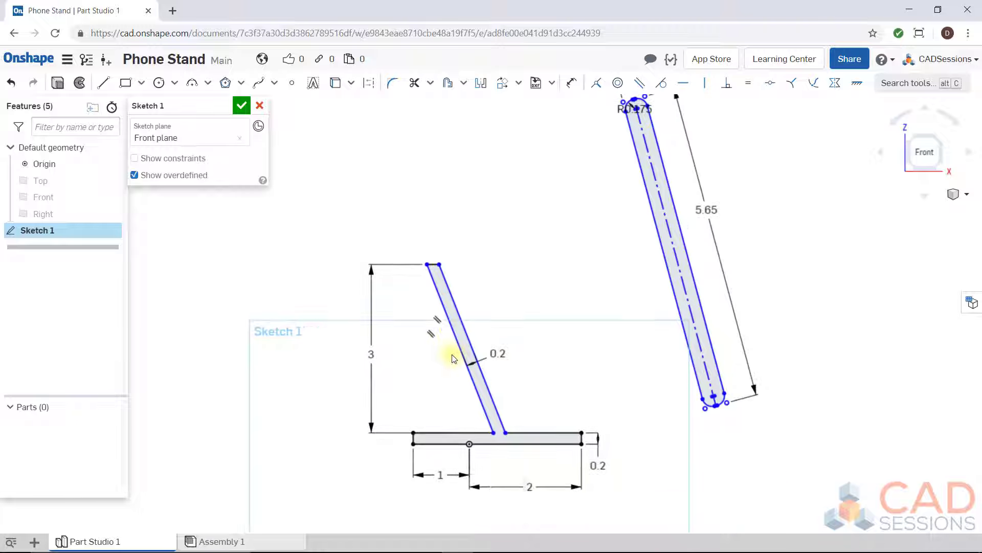
Step: Dimension the angle between the base's top edge and the leaning back's left side to 75 degrees
key(d)
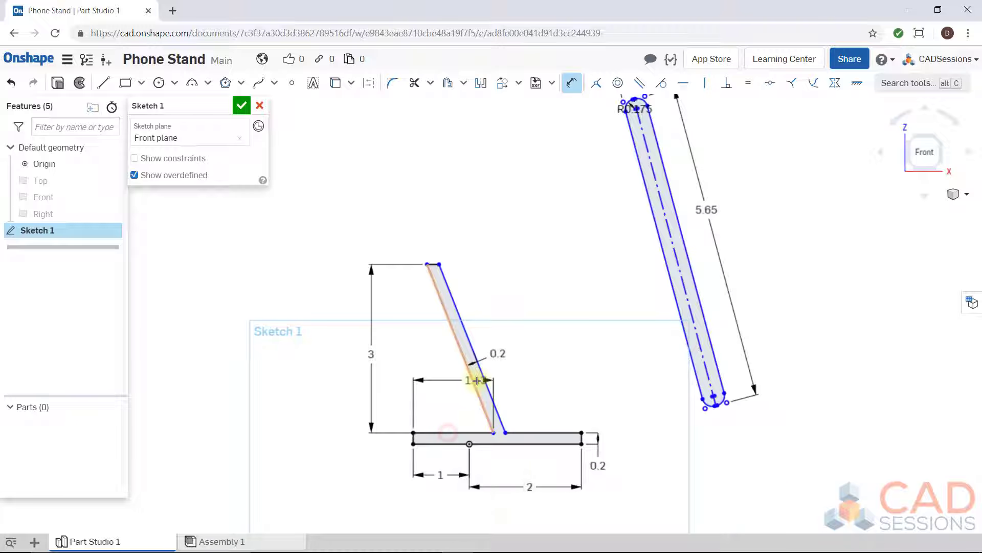
click(471, 377)
click(431, 397)
text(75)
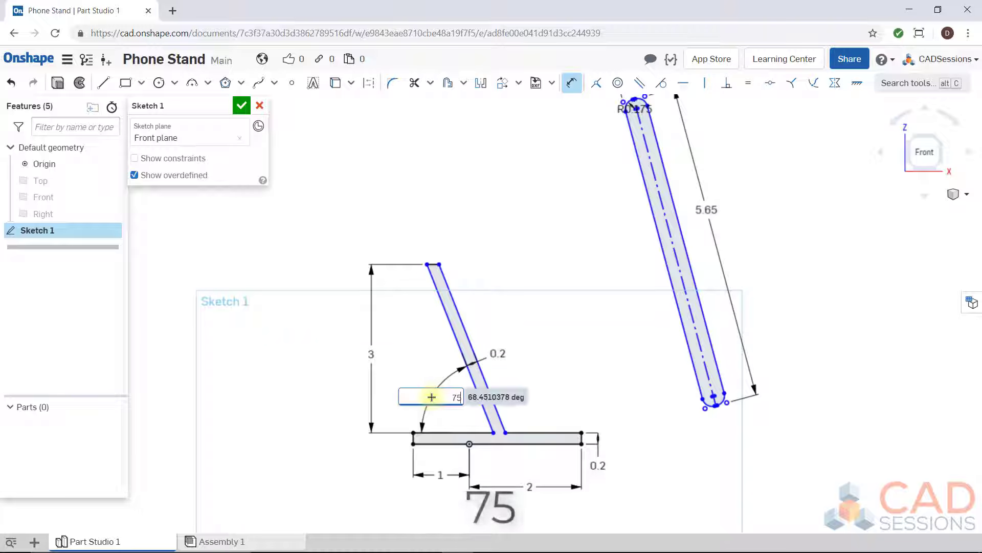
key(Return)
key(Escape)
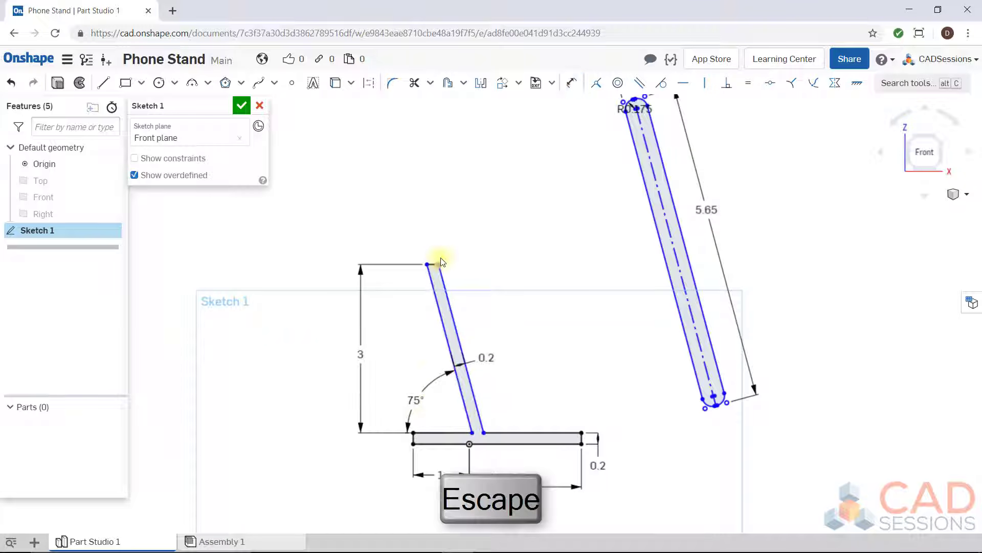
Step: Apply a vertical constraint between the leaning back's lower left corner and the origin
mouse_move(437, 264)
mouse_down()
mouse_move(478, 276)
mouse_move(440, 280)
mouse_move(463, 281)
mouse_move(447, 417)
mouse_move(502, 436)
mouse_up()
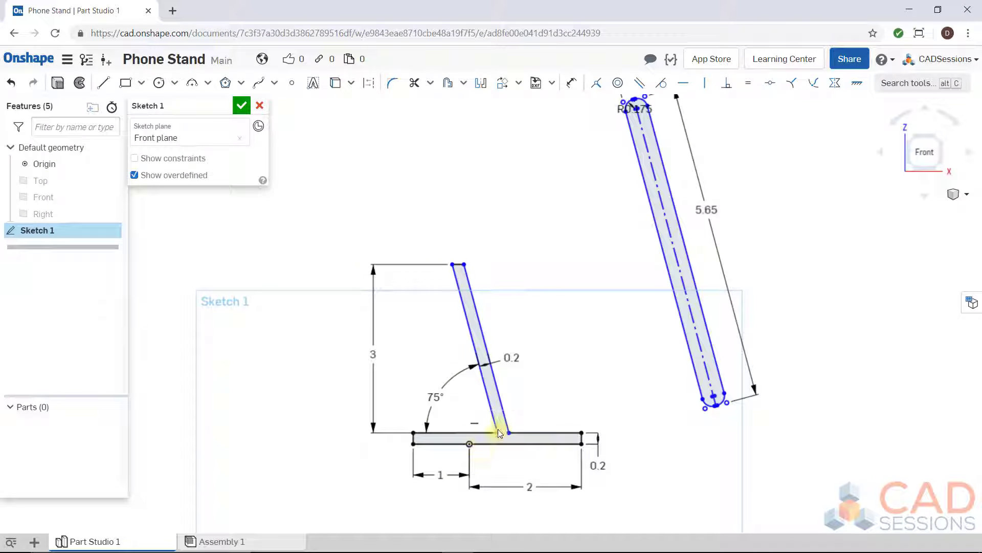
mouse_move(500, 436)
mouse_down()
mouse_move(432, 432)
mouse_move(515, 434)
mouse_move(491, 433)
mouse_move(482, 480)
mouse_move(502, 434)
mouse_up()
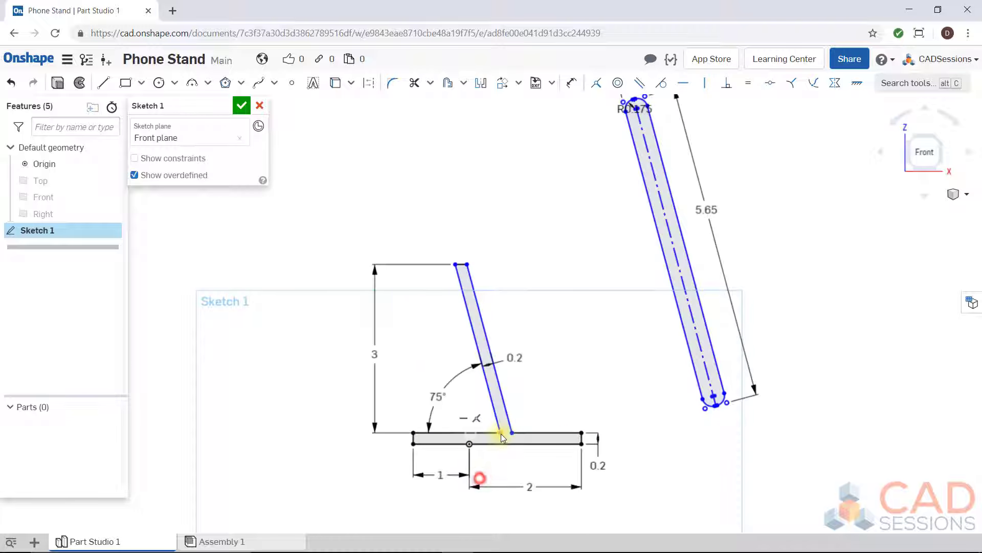
right_click(468, 447)
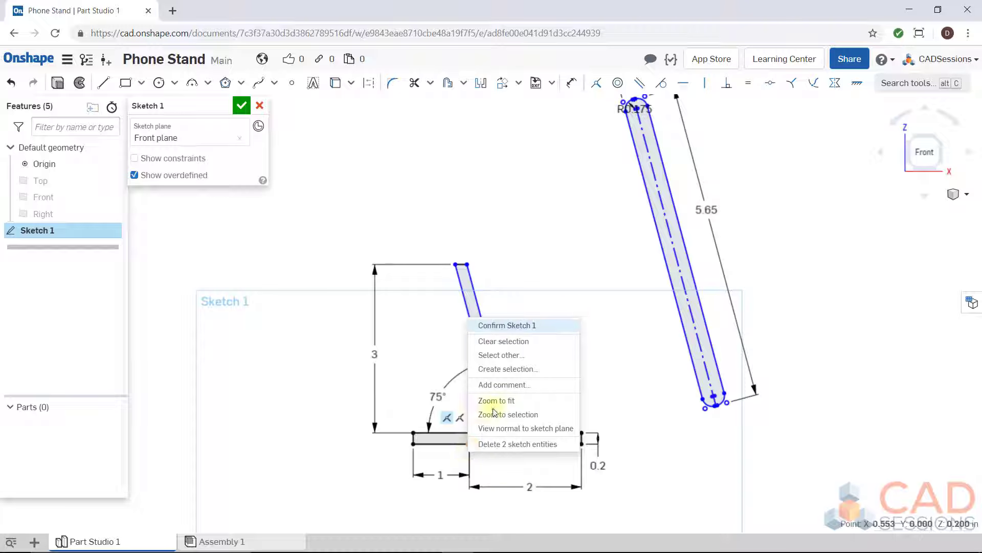
click(624, 475)
click(467, 441)
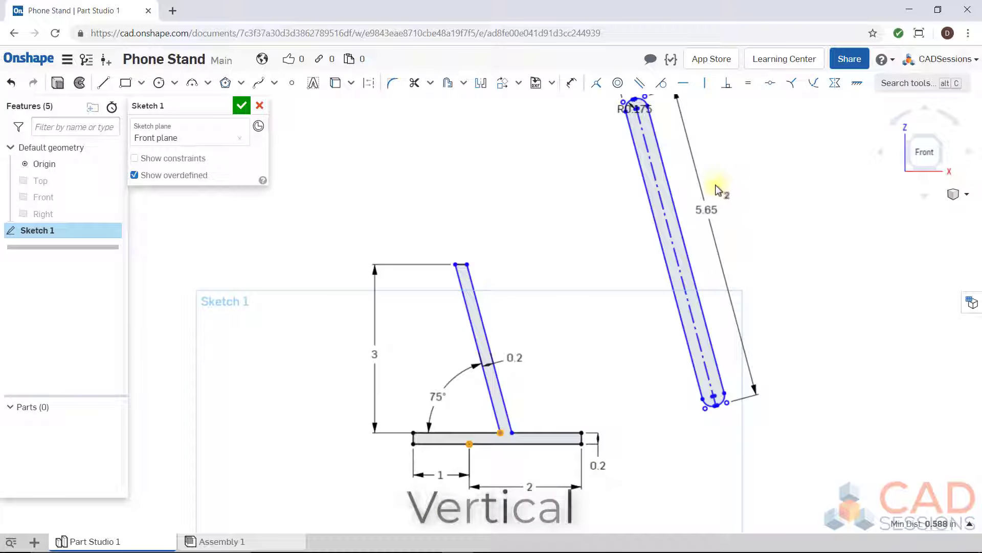
click(709, 85)
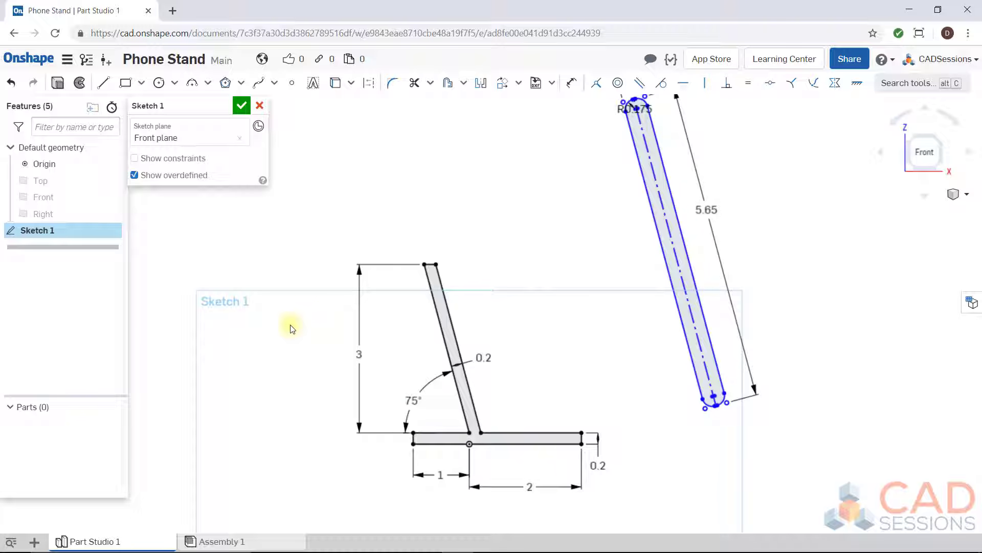
Step: Move the phone outline closer to the stand so its lower end sits above the base's right end
scroll(483, 216, down, 3)
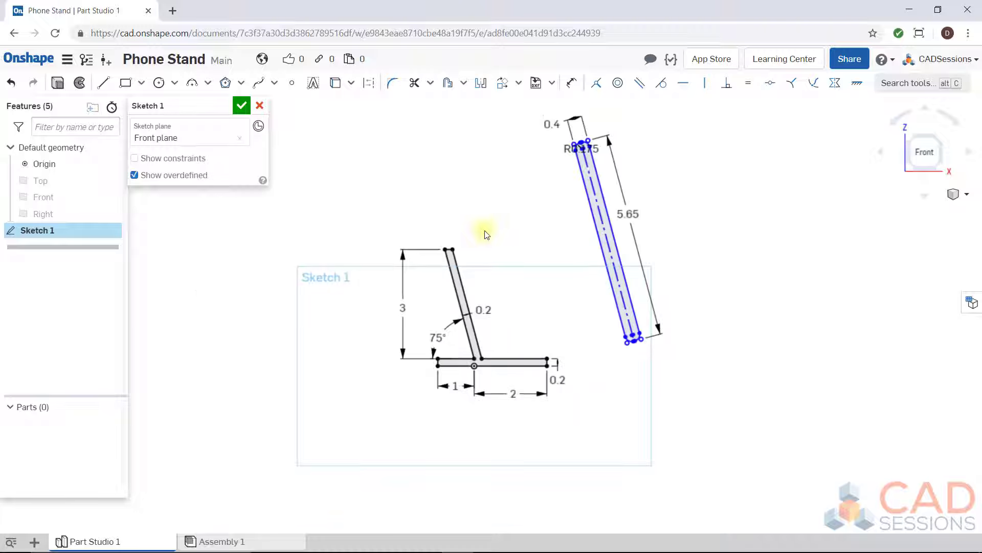
scroll(485, 232, up, 1)
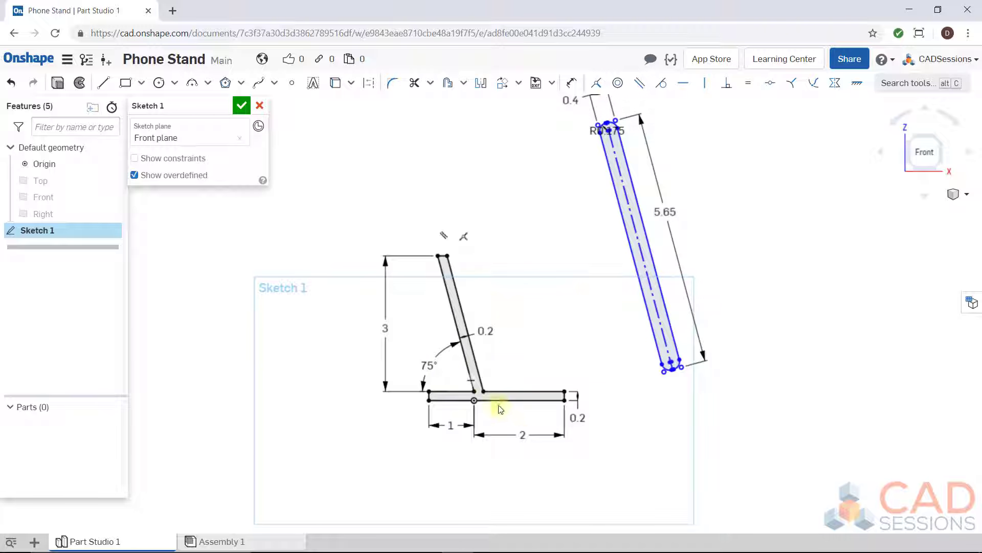
drag(667, 377, 587, 360)
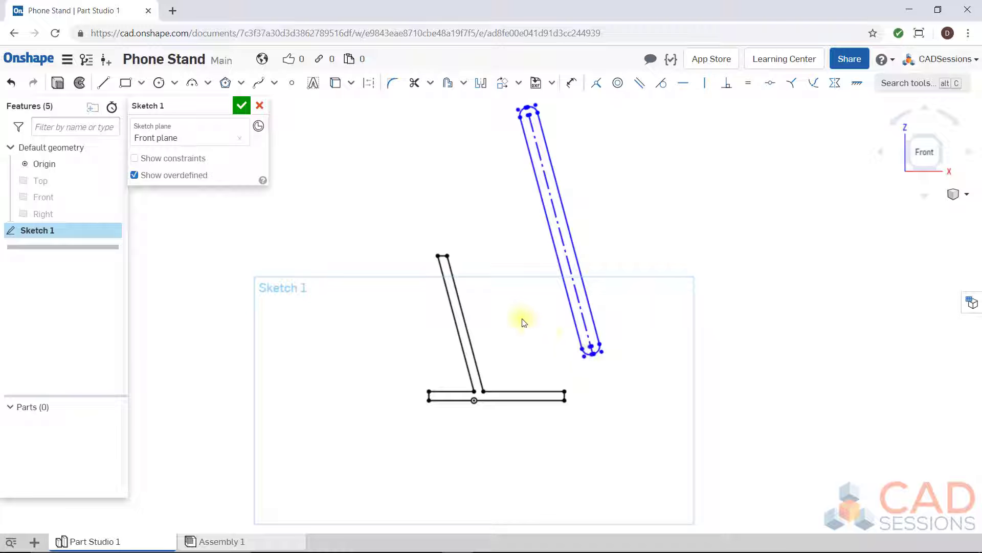
scroll(640, 281, up, 2)
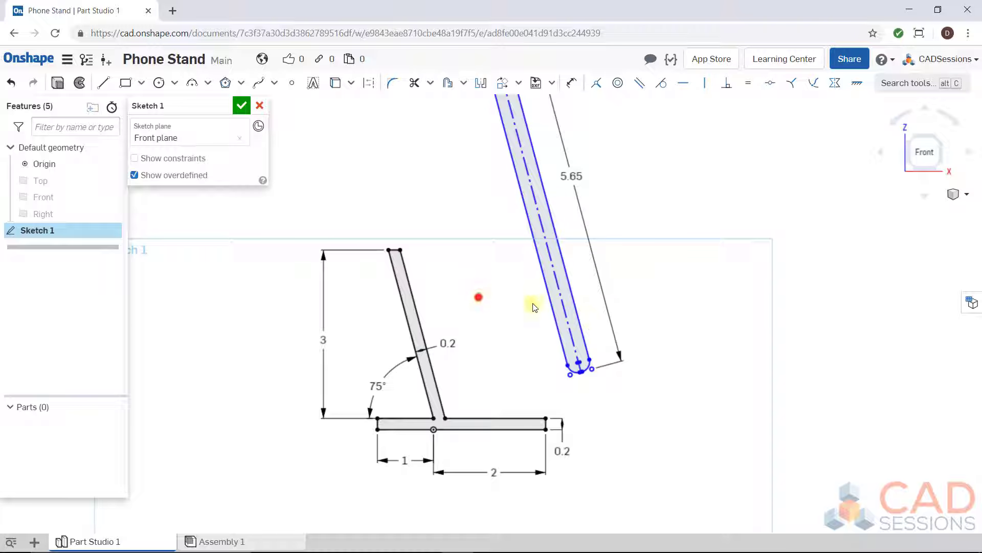
scroll(564, 388, down, 1)
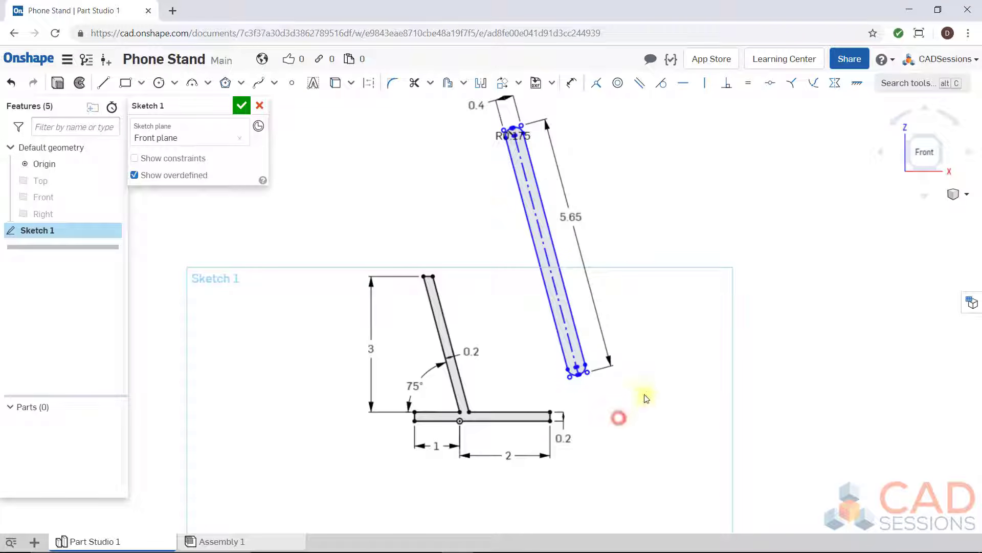
scroll(495, 352, up, 1)
scroll(598, 452, down, 1)
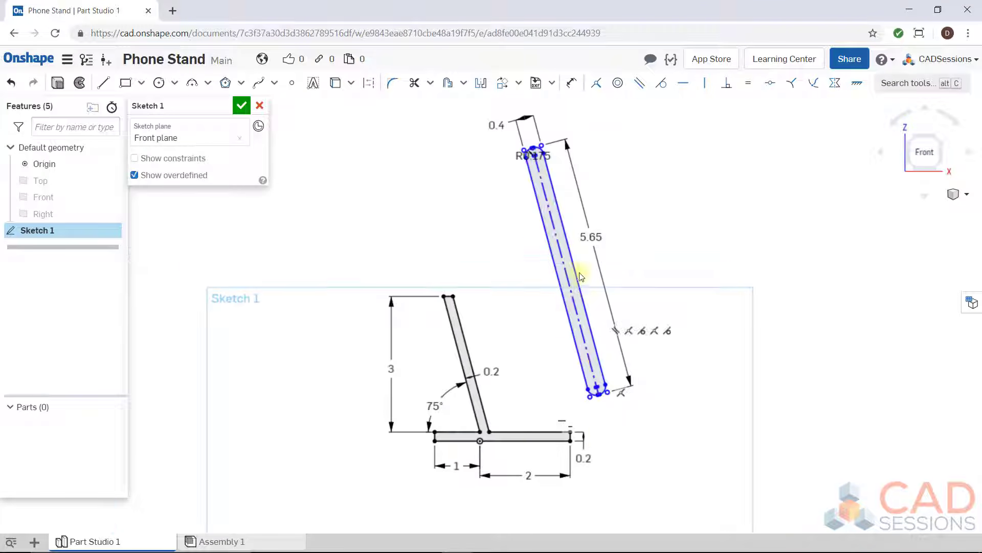
scroll(550, 275, down, 1)
scroll(574, 263, up, 2)
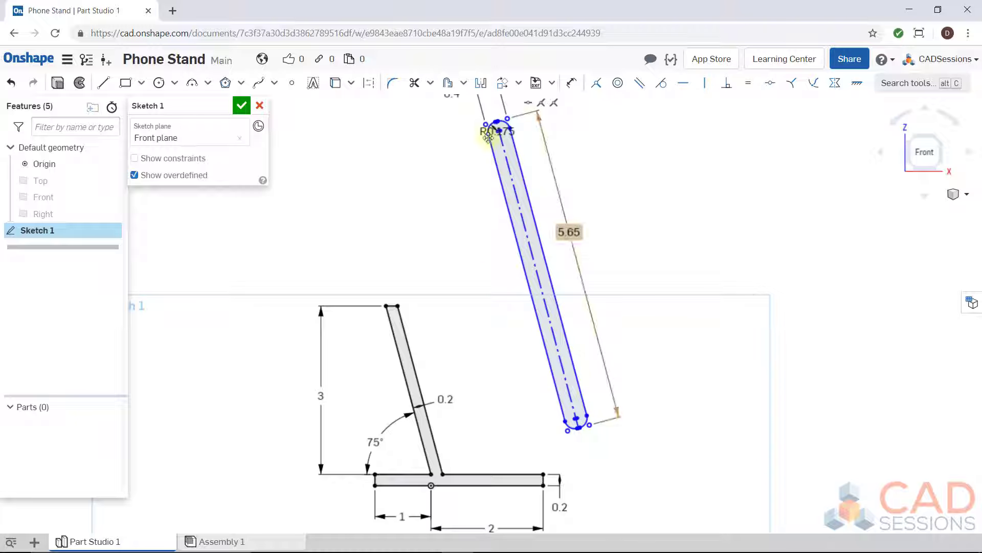
Step: Try converting the phone outline's left side and top end curves to construction geometry, and undo the conversion
scroll(494, 134, up, 4)
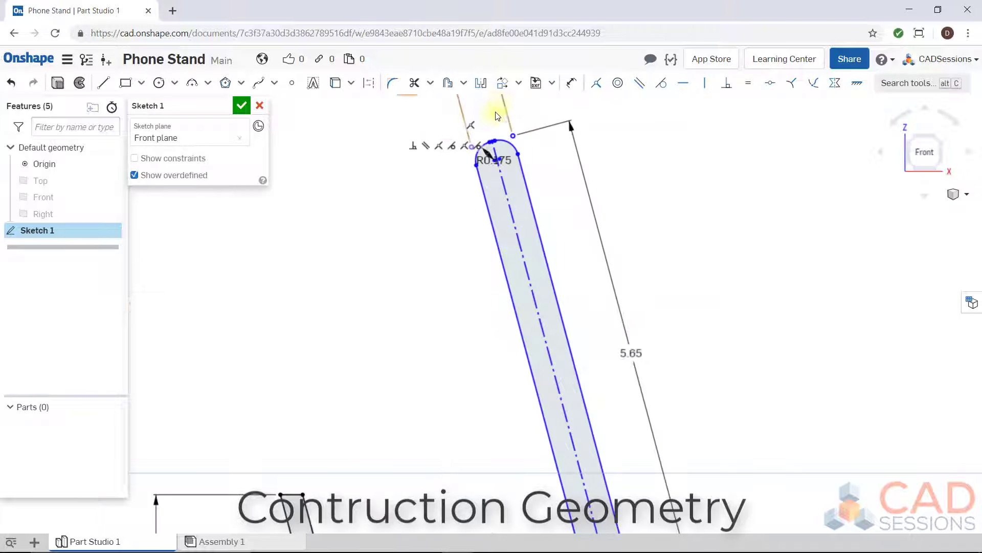
click(495, 225)
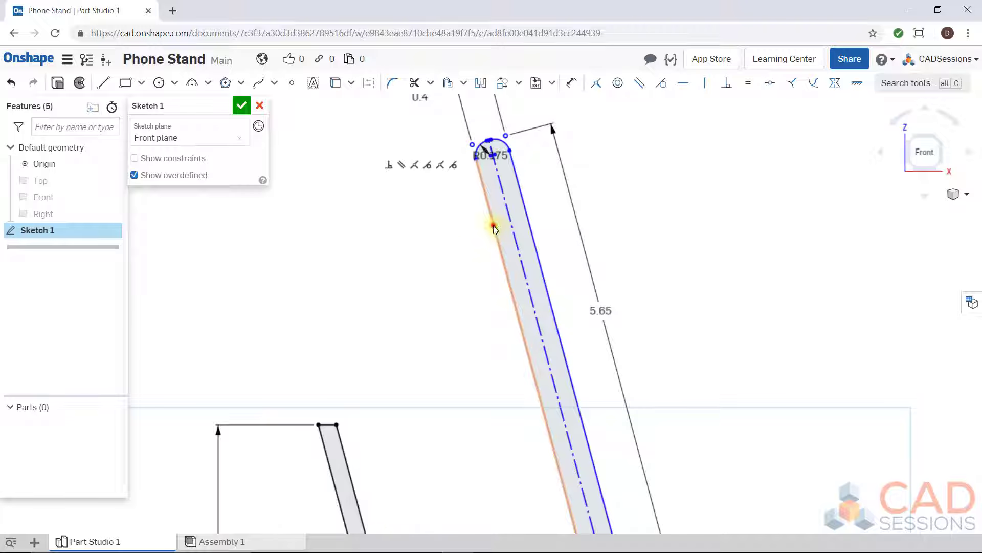
scroll(493, 225, up, 5)
scroll(503, 130, up, 5)
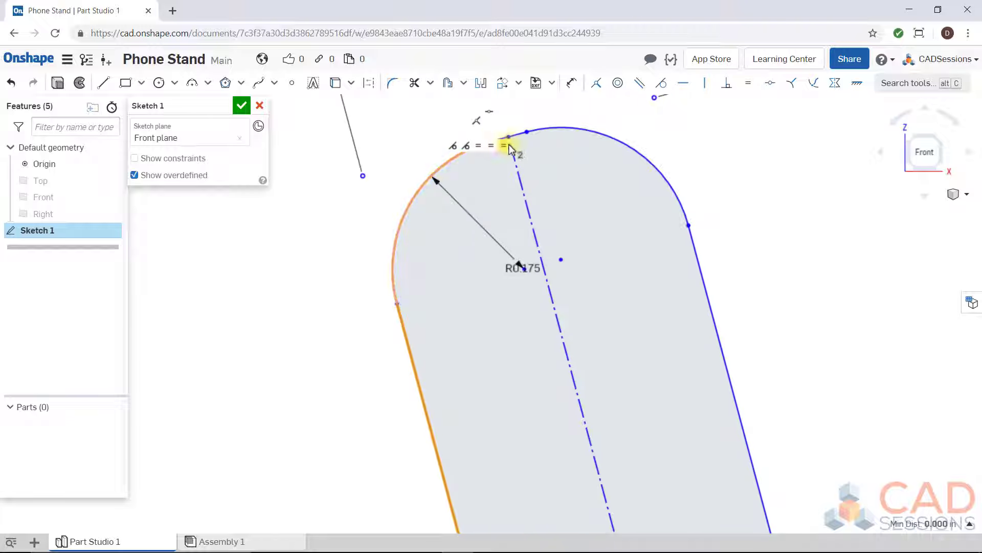
click(508, 143)
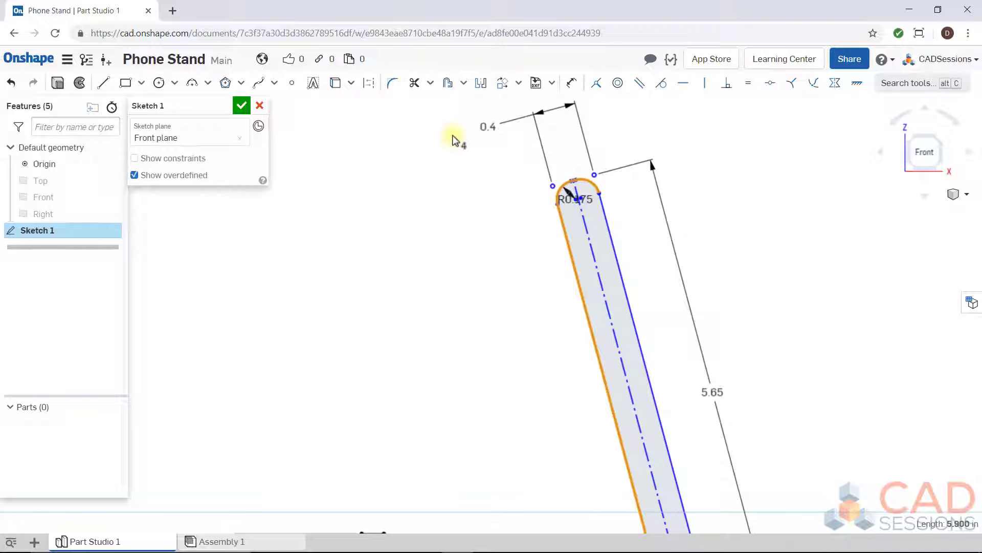
click(369, 84)
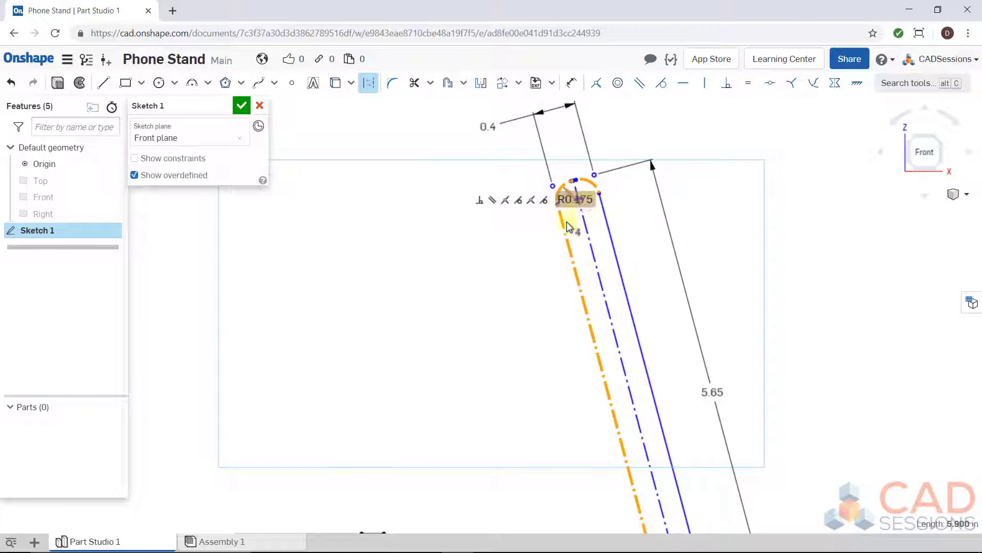
key(ctrl+z)
click(462, 225)
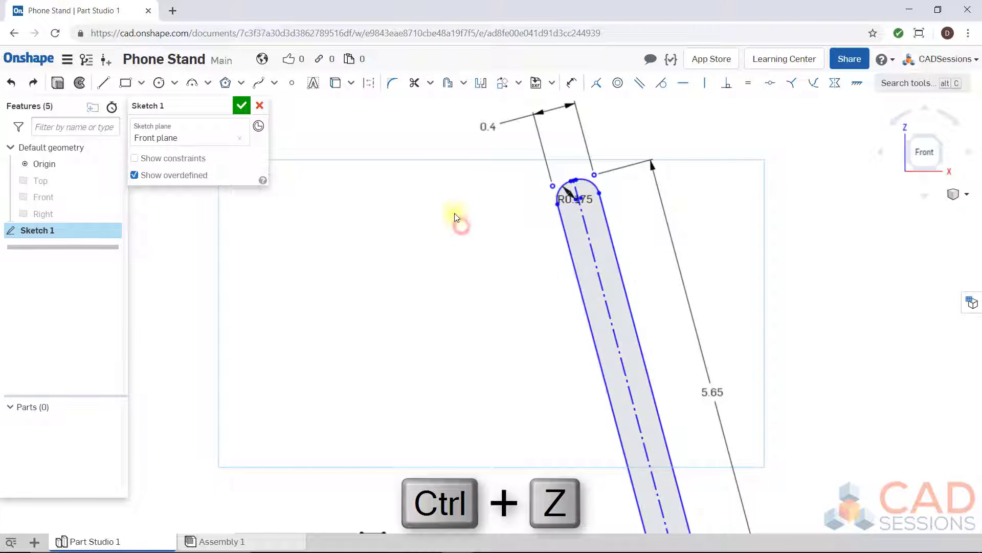
scroll(455, 214, down, 5)
scroll(525, 311, up, 1)
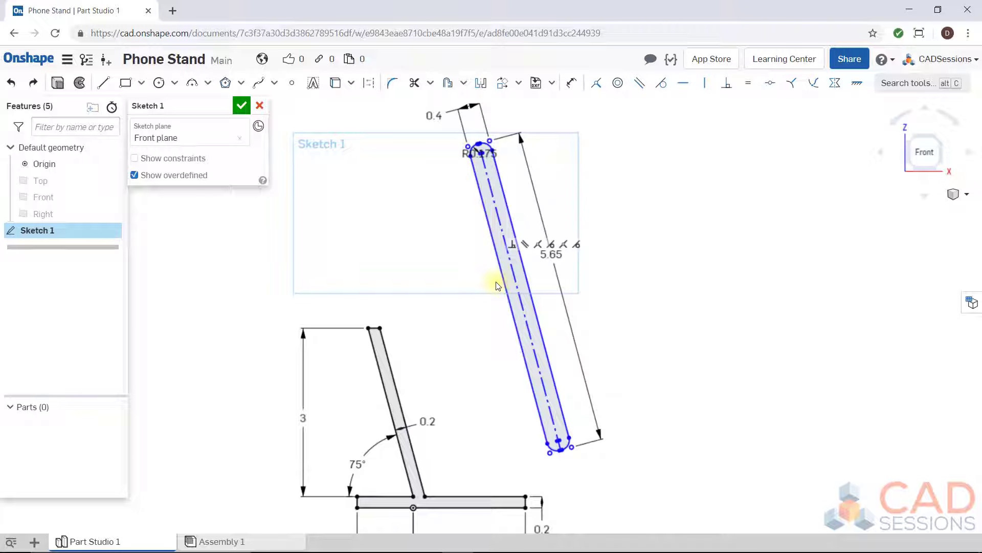
click(651, 289)
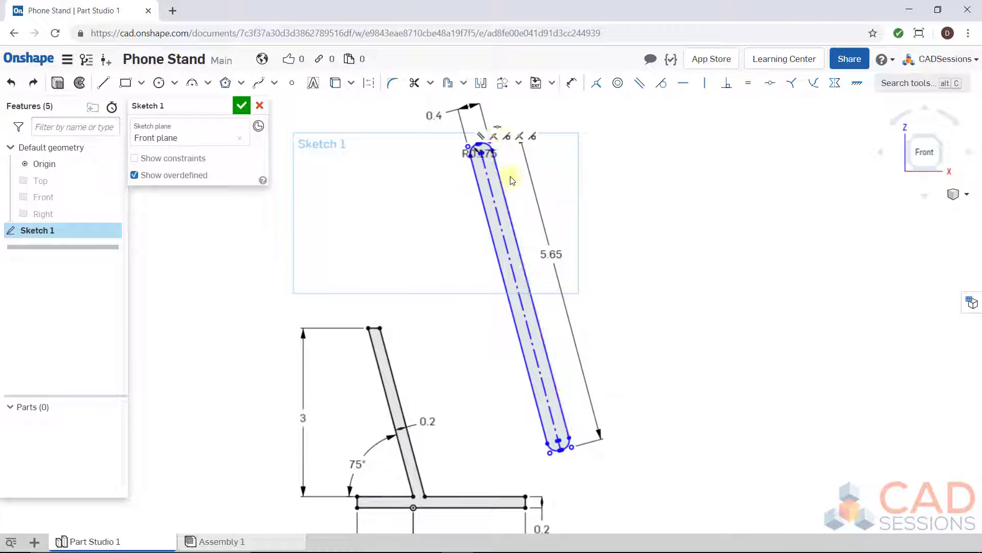
click(538, 307)
click(663, 364)
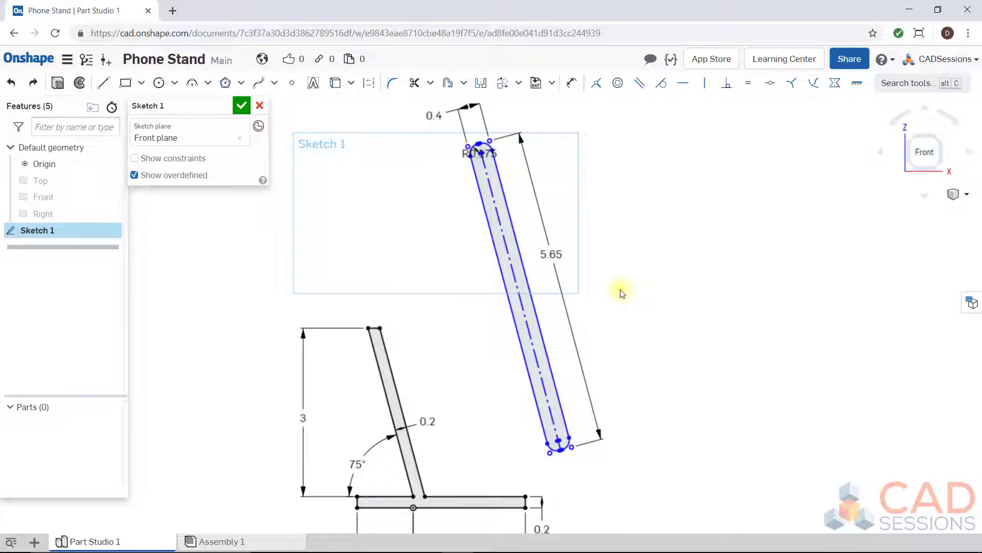
Step: Convert the whole phone outline to construction geometry, picking its edges through a Loop/chain connected edge selection started from its left side
scroll(491, 317, up, 3)
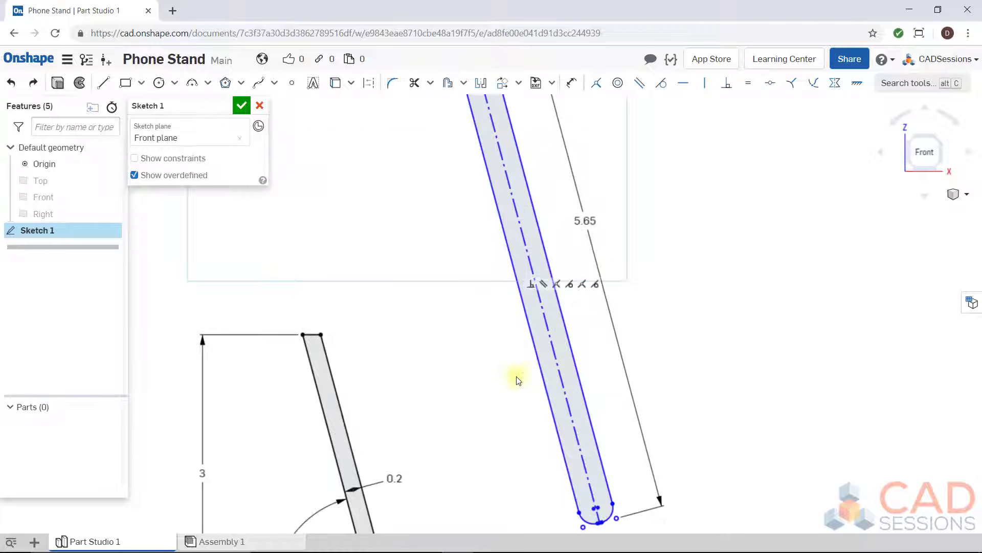
scroll(519, 368, down, 1)
right_click(526, 333)
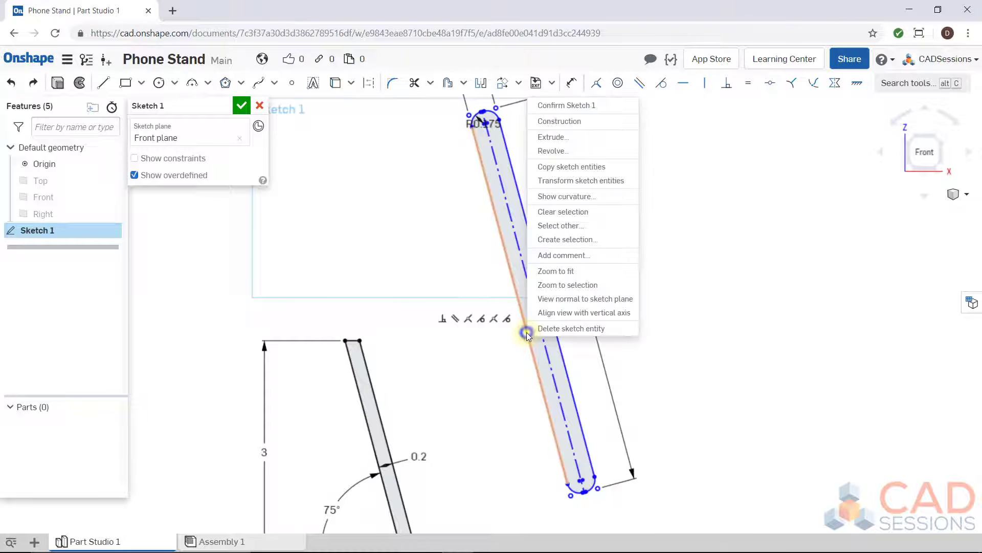
click(620, 245)
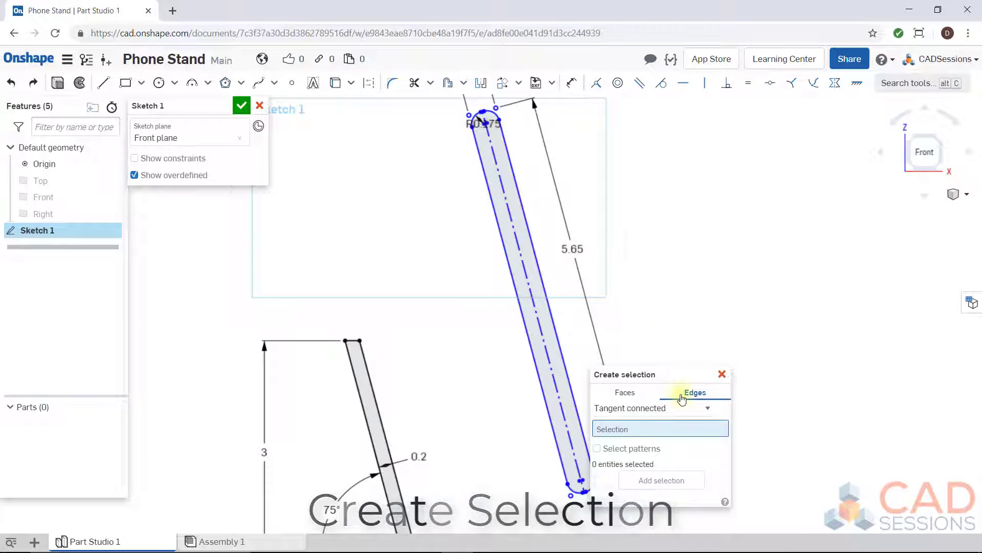
click(709, 409)
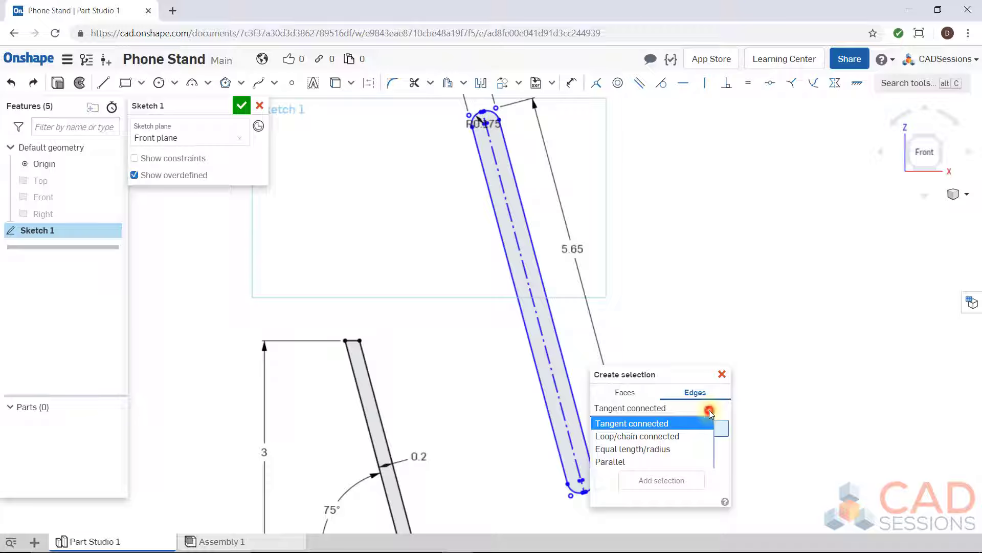
click(699, 435)
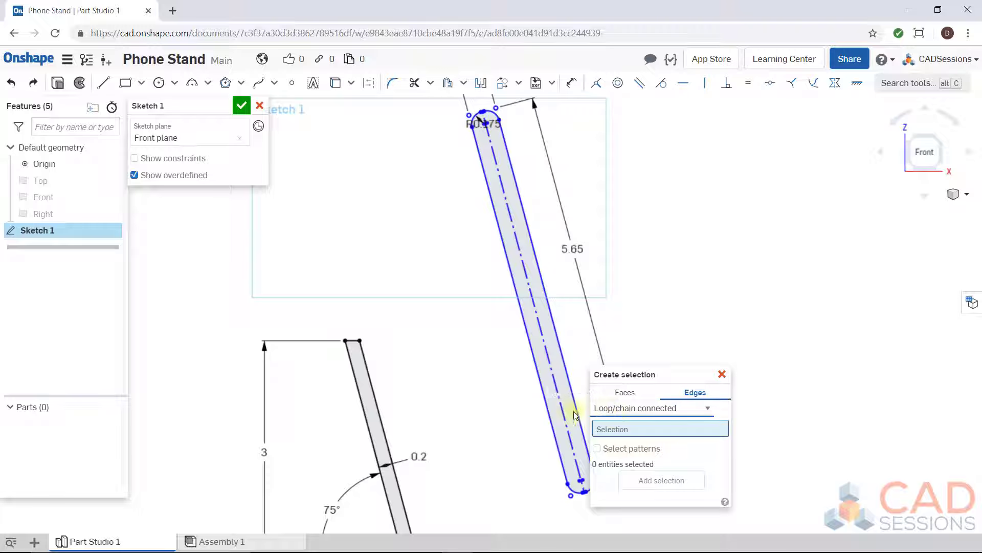
click(545, 406)
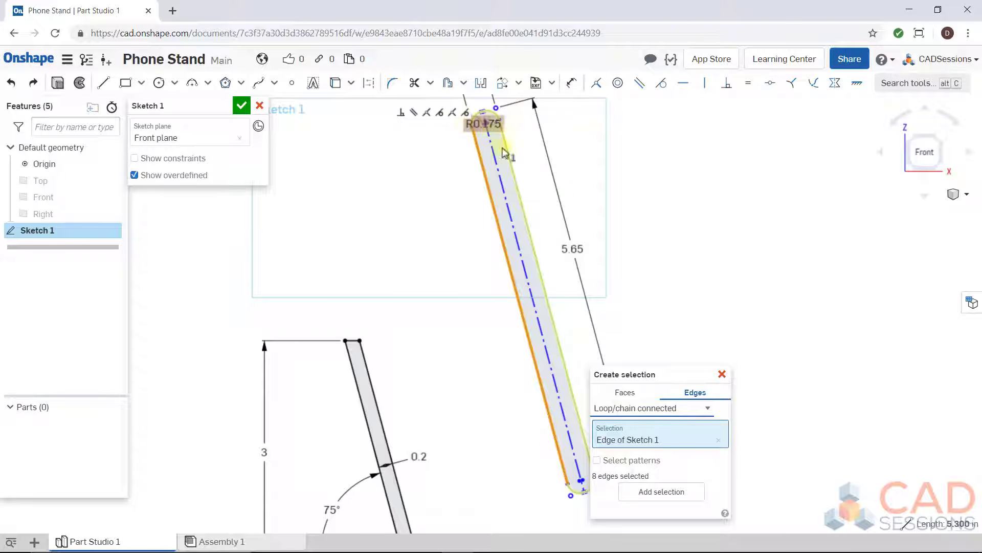
drag(631, 369, 688, 364)
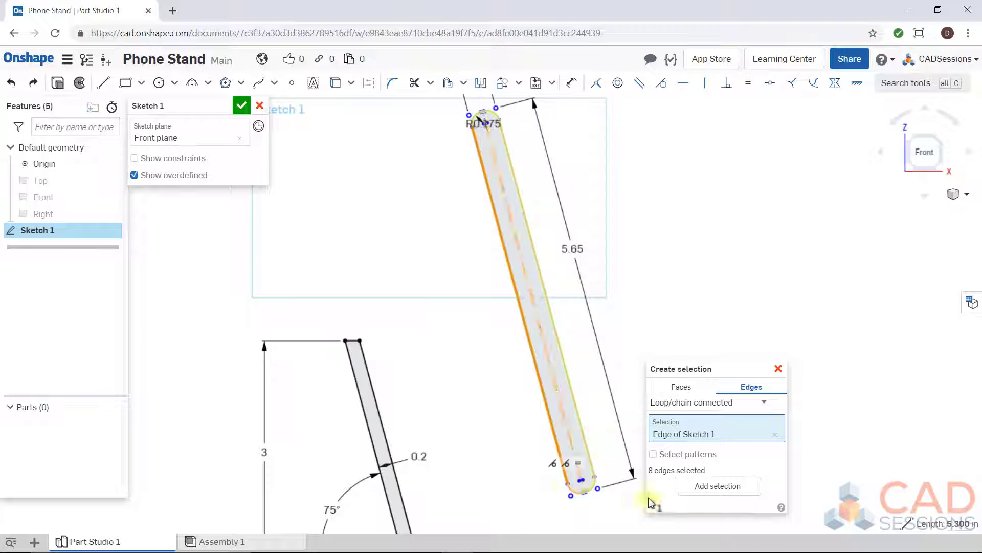
click(701, 487)
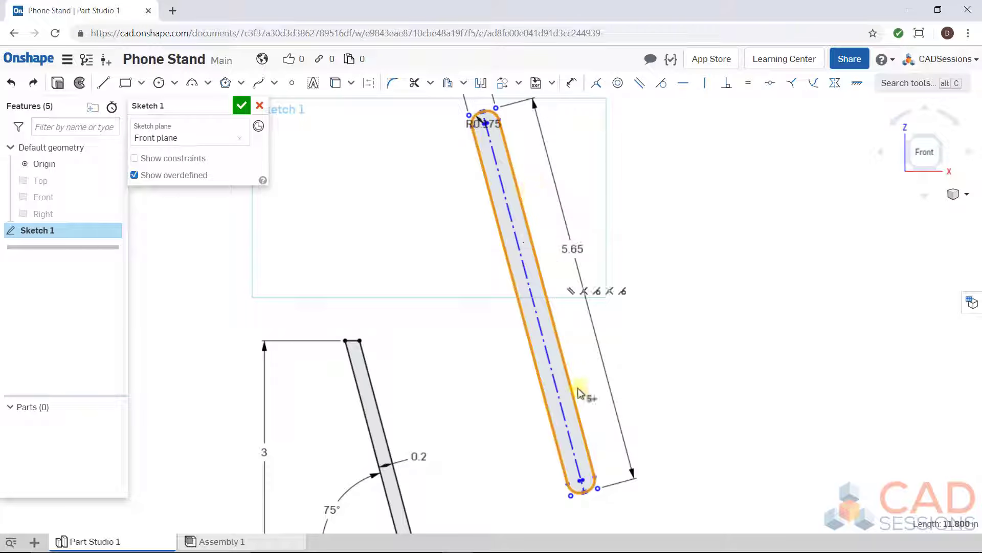
click(368, 85)
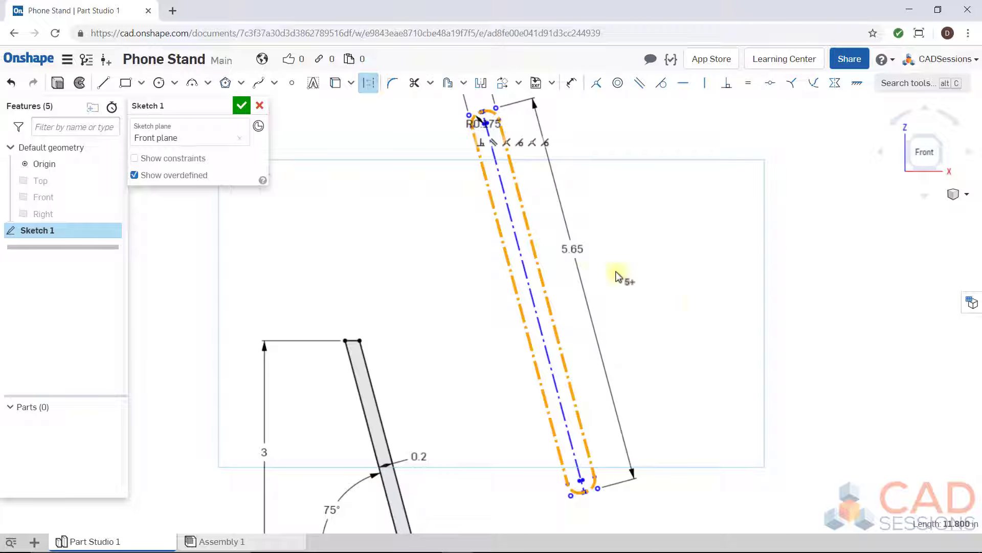
click(707, 311)
Step: Move the phone outline so its rounded lower end sits just above the base, to the right of the leaning back
scroll(706, 309, down, 2)
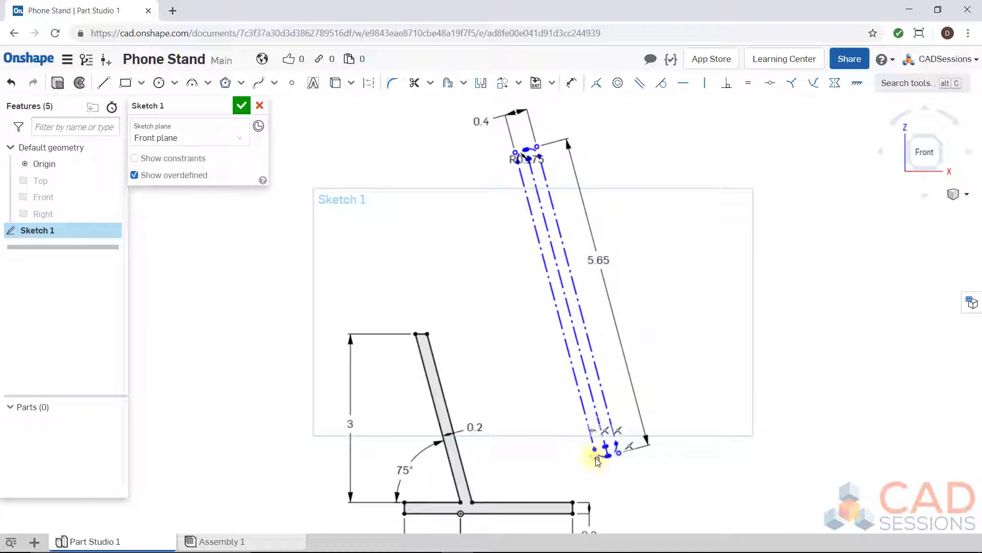
mouse_move(594, 456)
mouse_down()
mouse_move(629, 436)
mouse_move(551, 371)
mouse_move(566, 370)
mouse_move(540, 429)
mouse_up()
scroll(469, 452, up, 2)
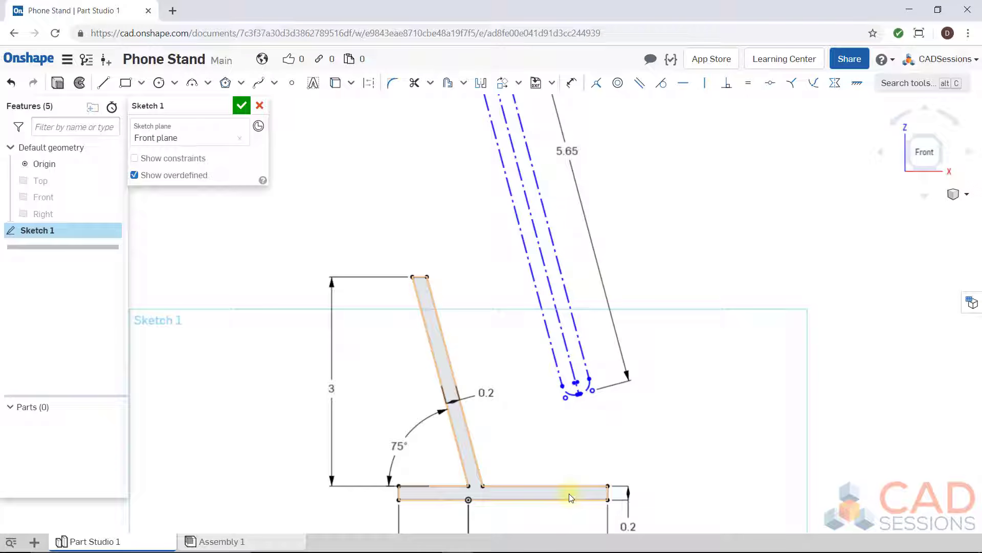
scroll(559, 332, down, 2)
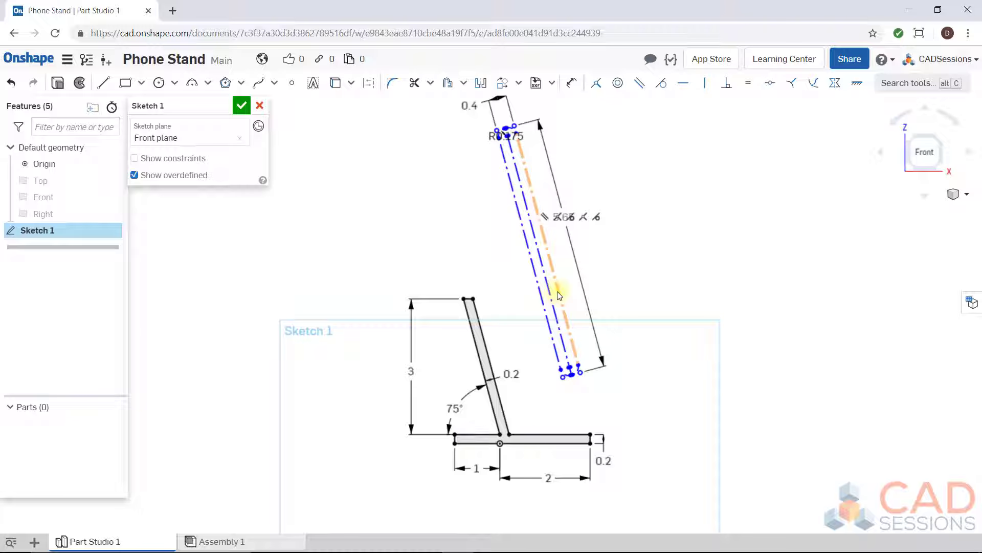
mouse_move(609, 350)
mouse_down()
mouse_move(559, 409)
mouse_move(547, 469)
mouse_move(576, 452)
mouse_up()
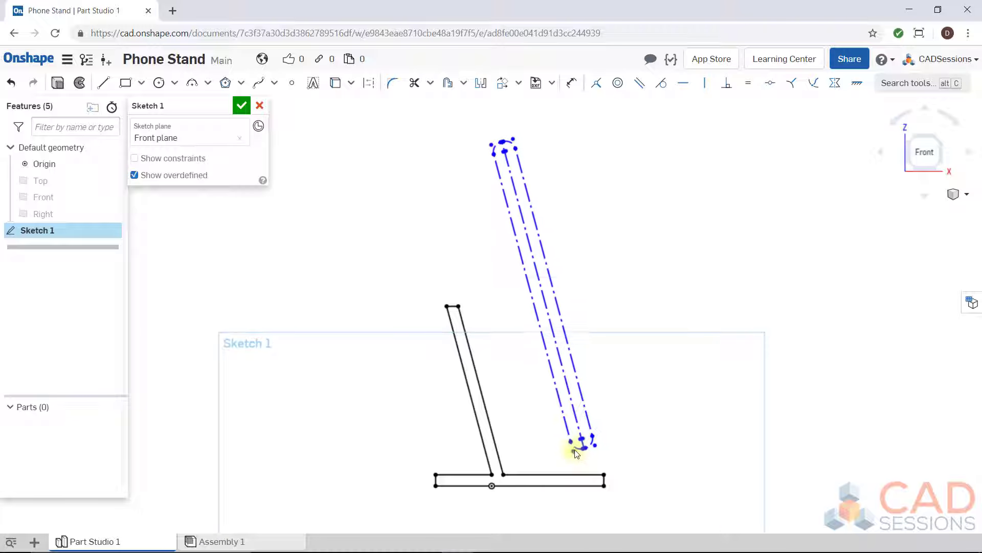
Step: Apply a coincident constraint between the phone outline's left side and the upper right corner of the leaning back
scroll(559, 478, up, 2)
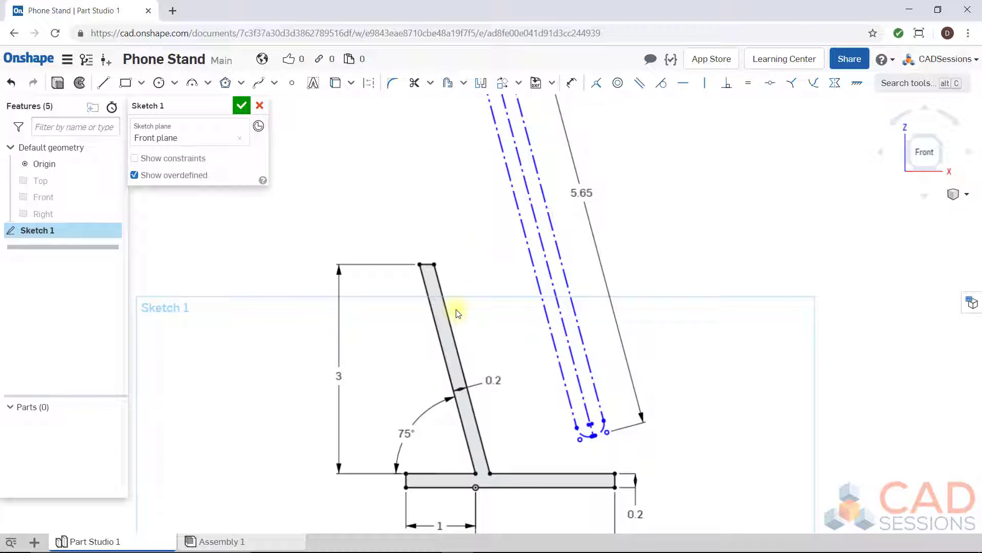
click(519, 210)
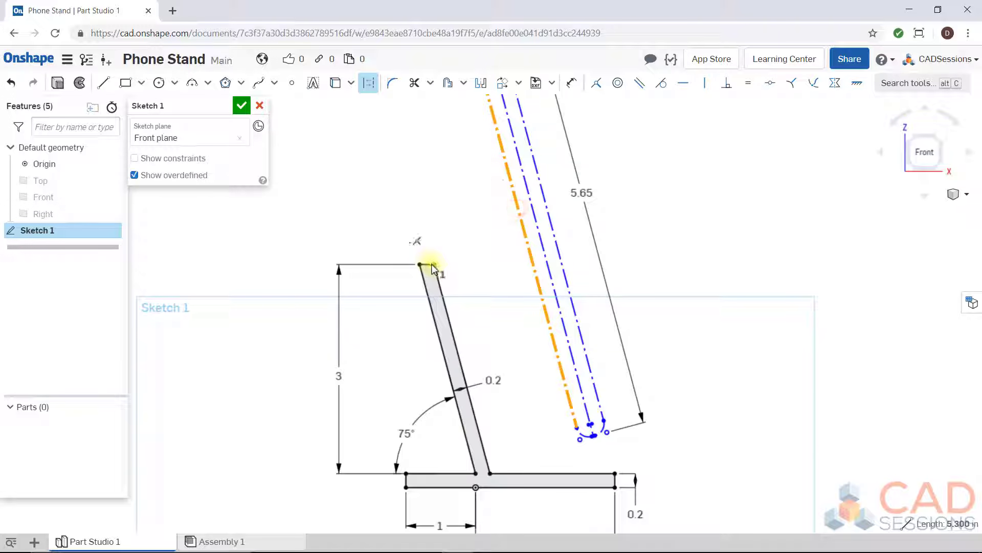
click(432, 265)
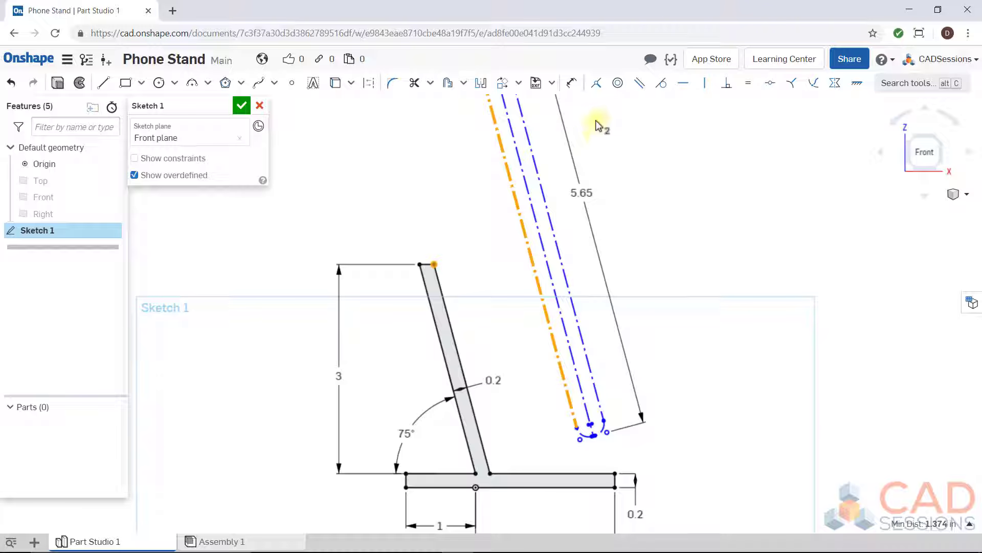
click(595, 83)
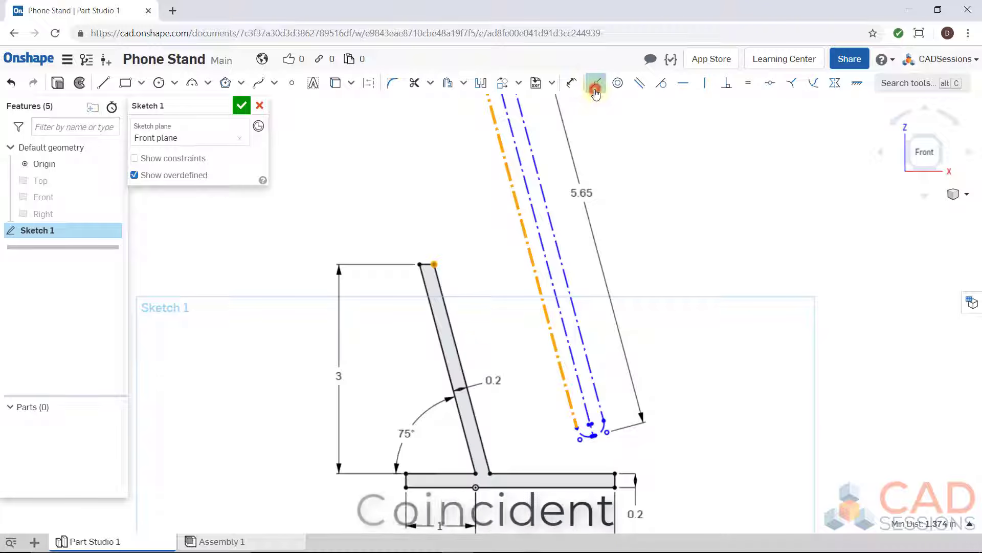
click(595, 250)
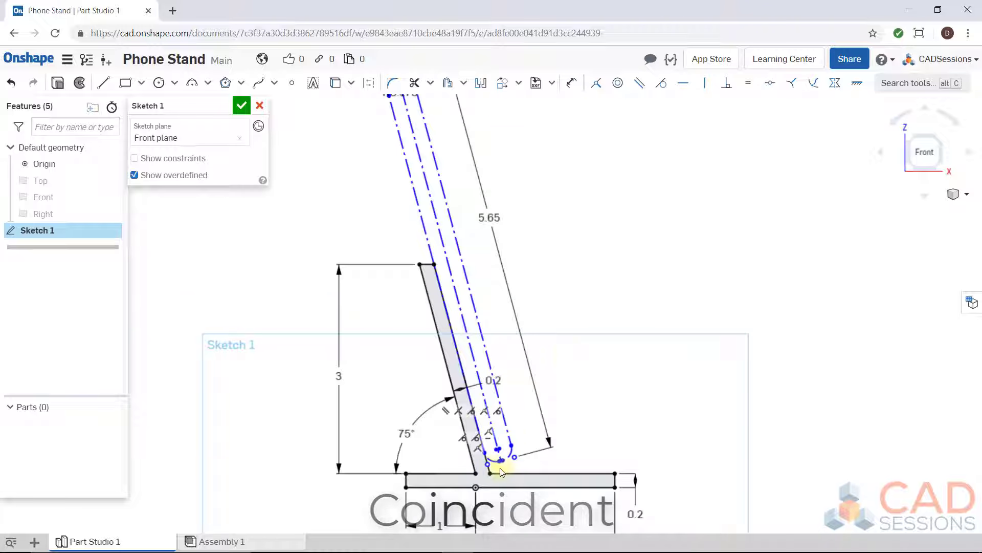
Step: Swing the phone outline's lower end away from the back and try making its lower arc coincident with the base's top edge
mouse_move(520, 456)
mouse_down()
mouse_move(559, 428)
mouse_move(588, 386)
mouse_move(590, 439)
mouse_move(563, 465)
mouse_move(624, 462)
mouse_move(592, 450)
mouse_move(548, 395)
mouse_move(570, 432)
mouse_move(526, 369)
mouse_move(588, 465)
mouse_up()
scroll(571, 481, up, 5)
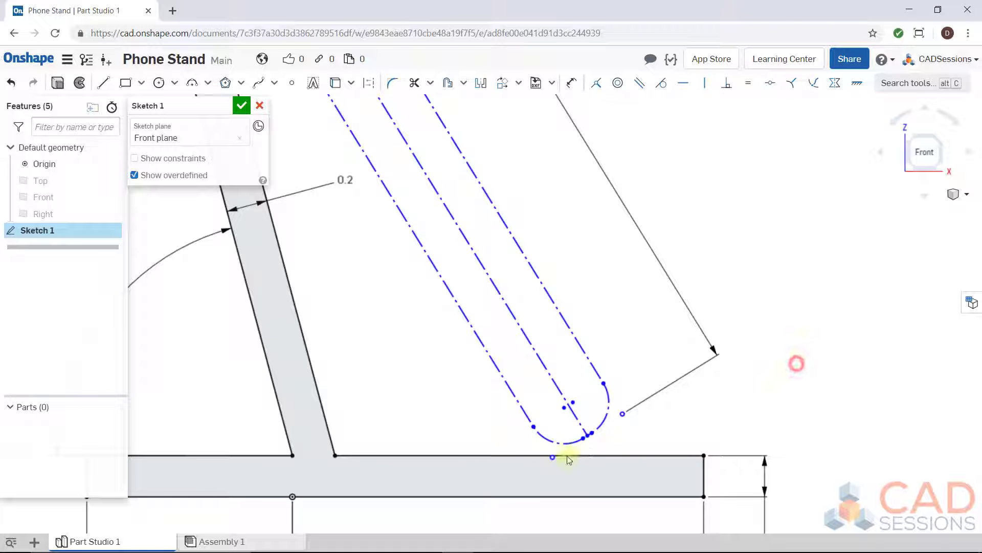
click(557, 443)
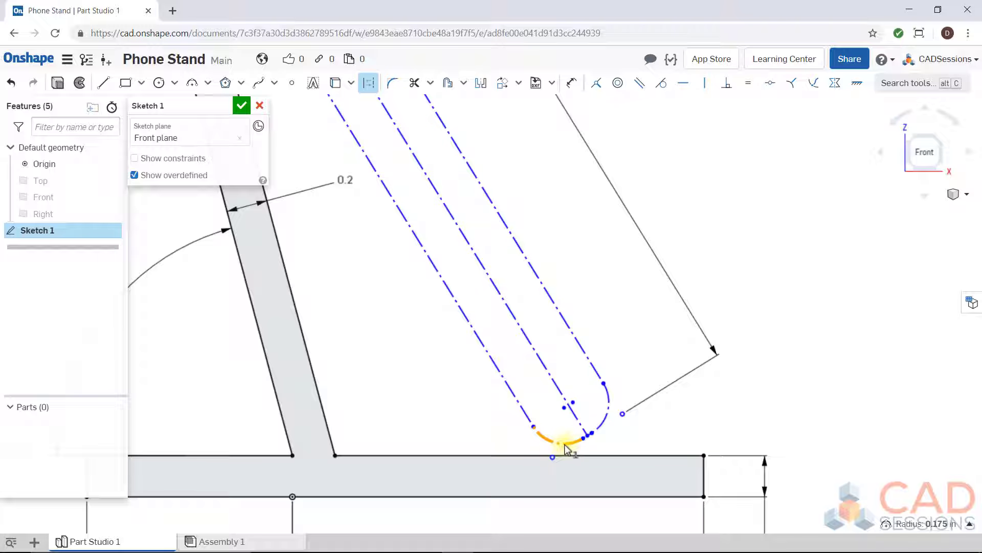
click(609, 455)
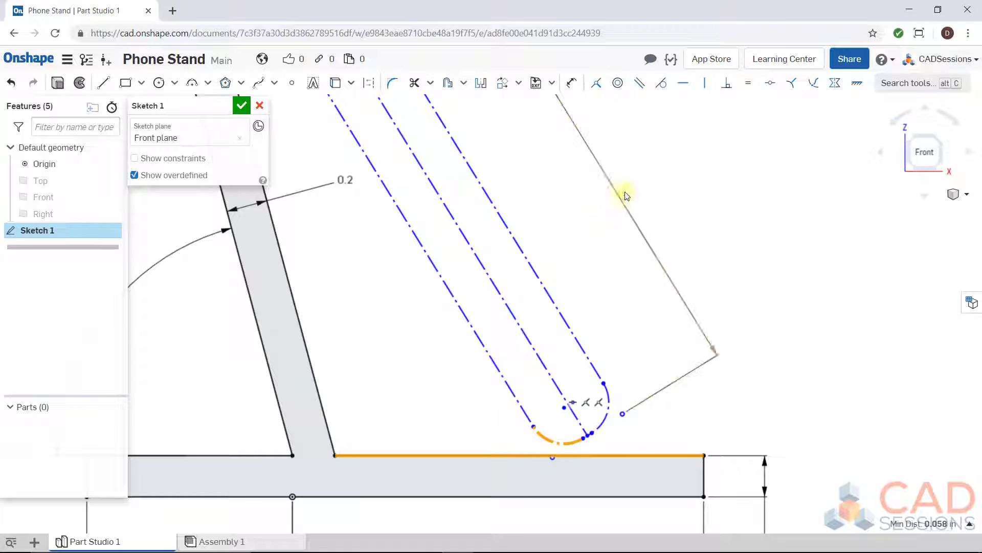
click(593, 87)
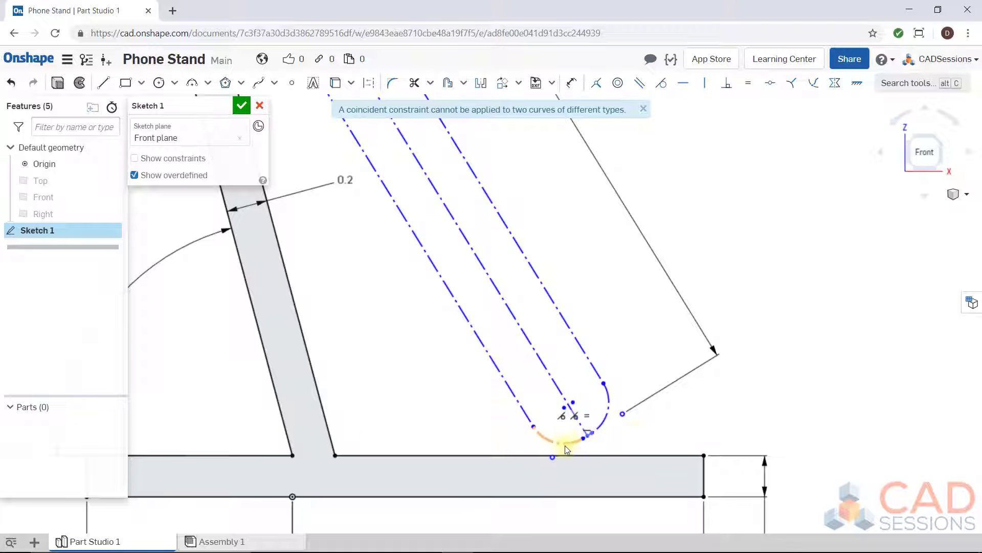
Step: Apply a tangent constraint between the phone outline's lower arc and the base's top edge right of the leaning back
click(566, 443)
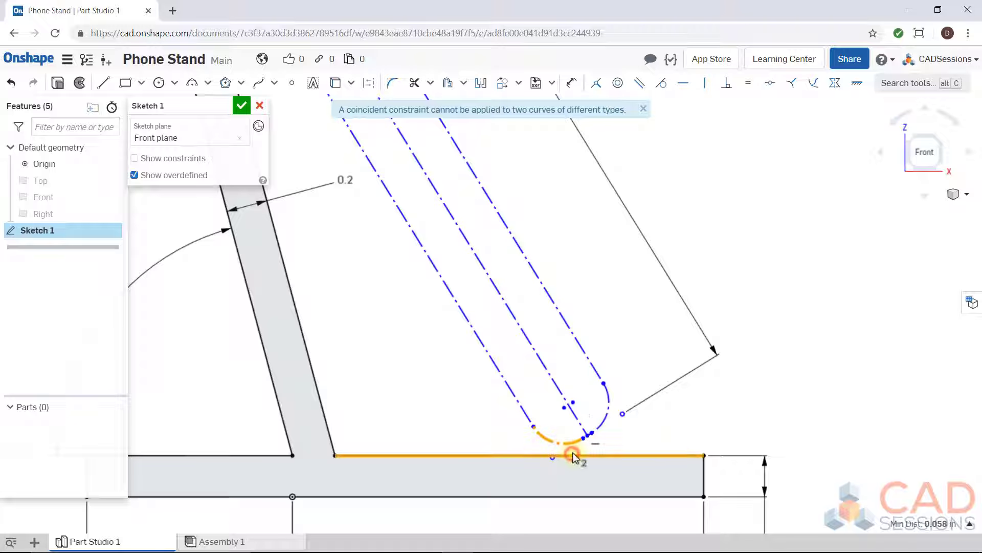
click(572, 454)
click(665, 90)
scroll(732, 429, down, 3)
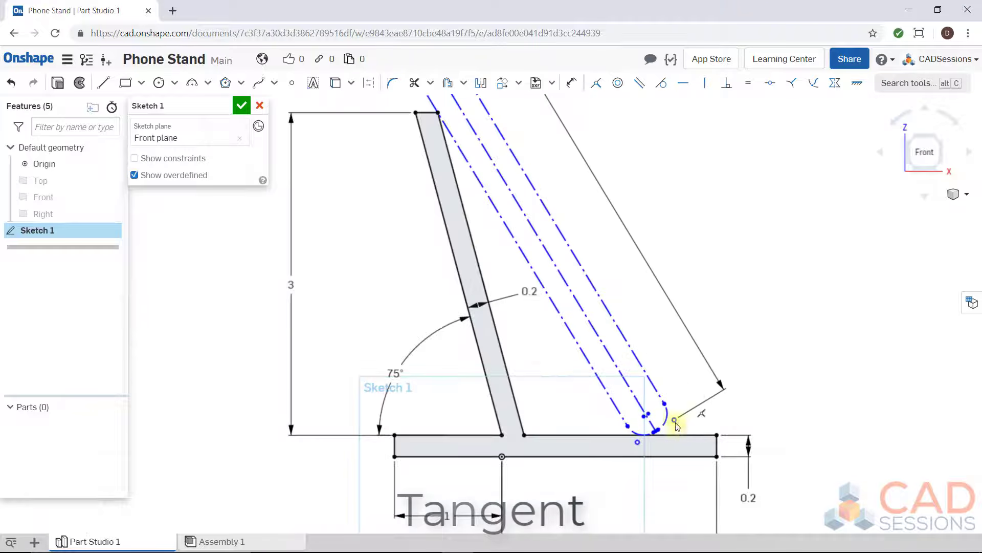
scroll(632, 424, up, 5)
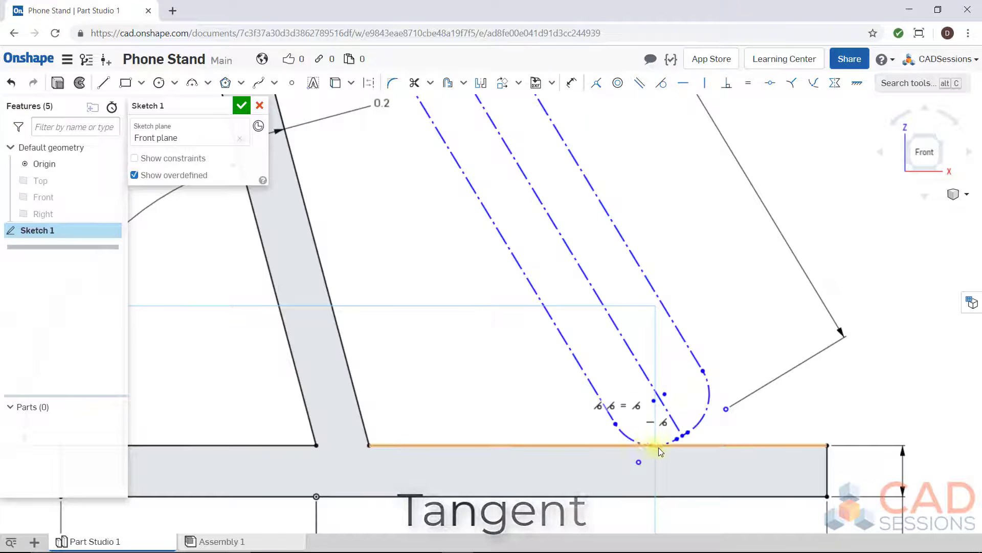
Step: Test the phone outline's motion by sliding its lower end to the base's right end and back towards the leaning back
scroll(660, 450, down, 4)
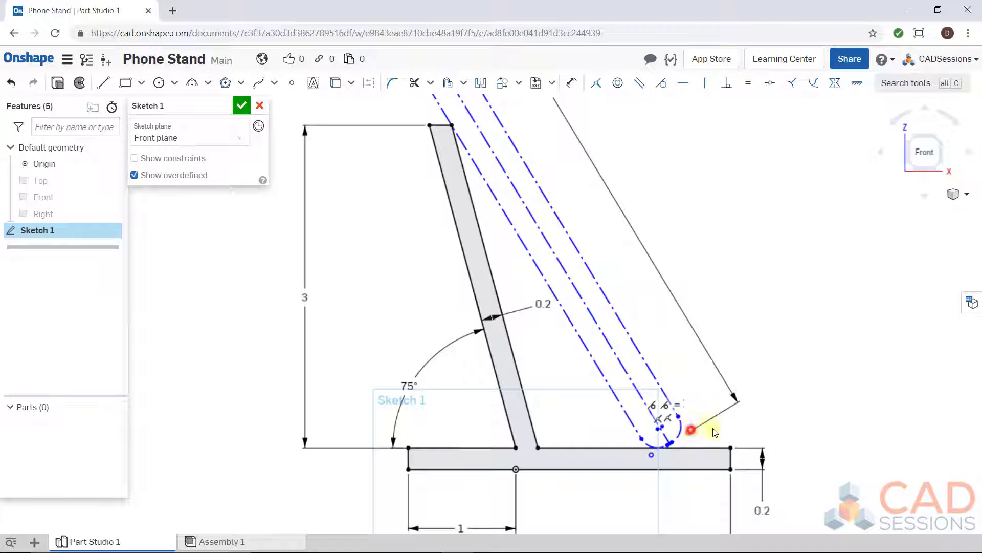
drag(691, 429, 763, 435)
scroll(739, 429, down, 2)
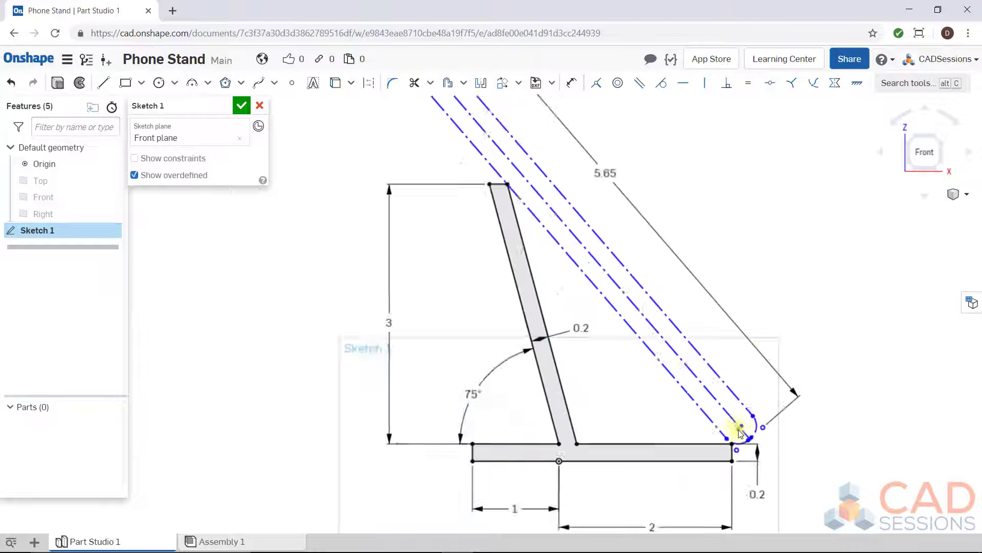
scroll(739, 432, down, 2)
scroll(744, 300, up, 1)
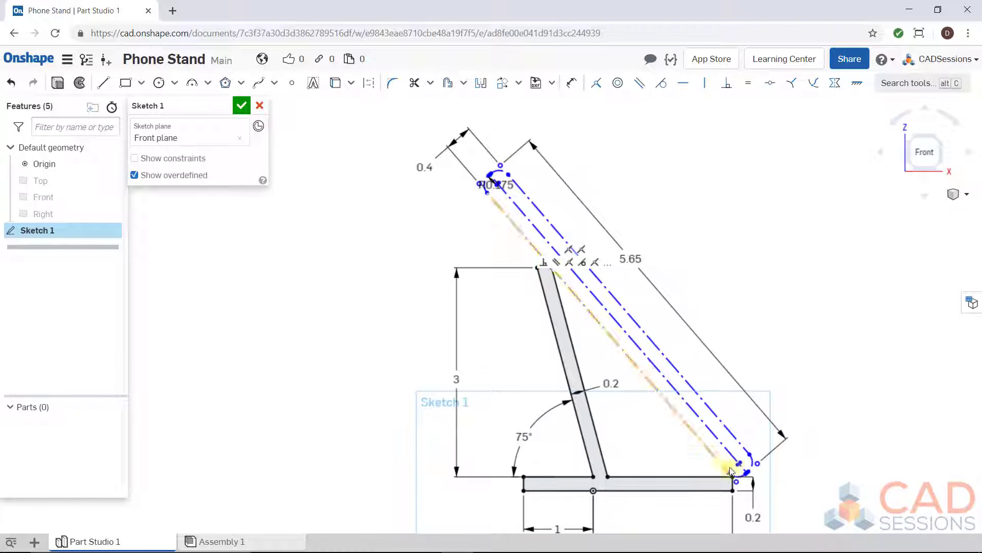
drag(759, 469, 653, 468)
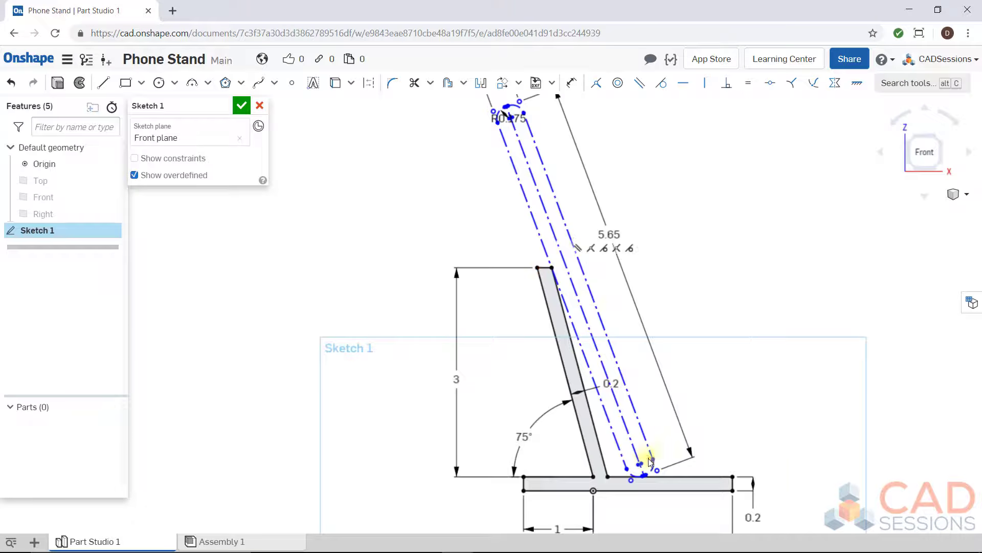
Step: Try dropping the phone outline's lower right corner point onto the base's top edge, and undo the move
mouse_move(656, 470)
mouse_down()
mouse_move(665, 467)
mouse_move(645, 471)
mouse_move(845, 481)
mouse_move(874, 468)
mouse_move(739, 464)
mouse_move(666, 481)
mouse_move(658, 474)
mouse_up()
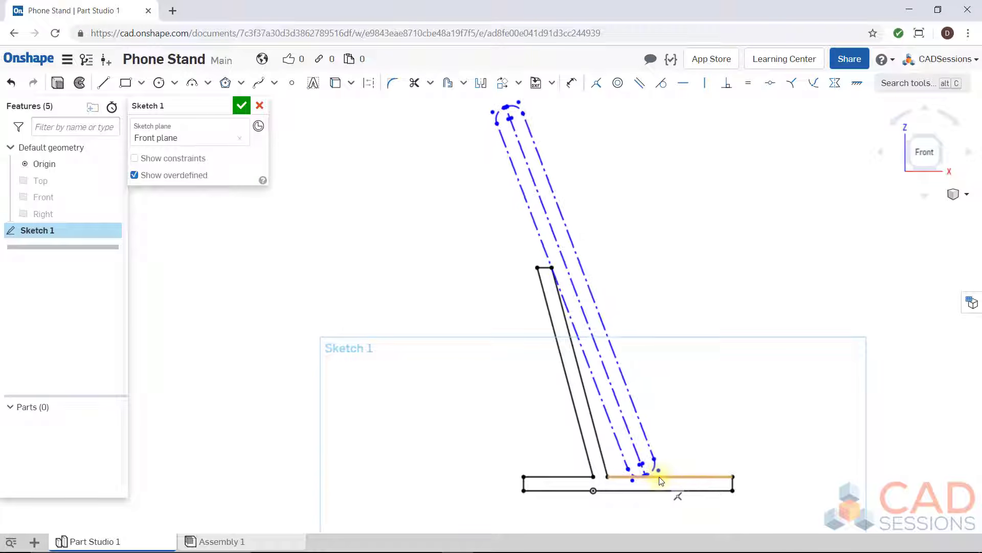
key(ctrl+z)
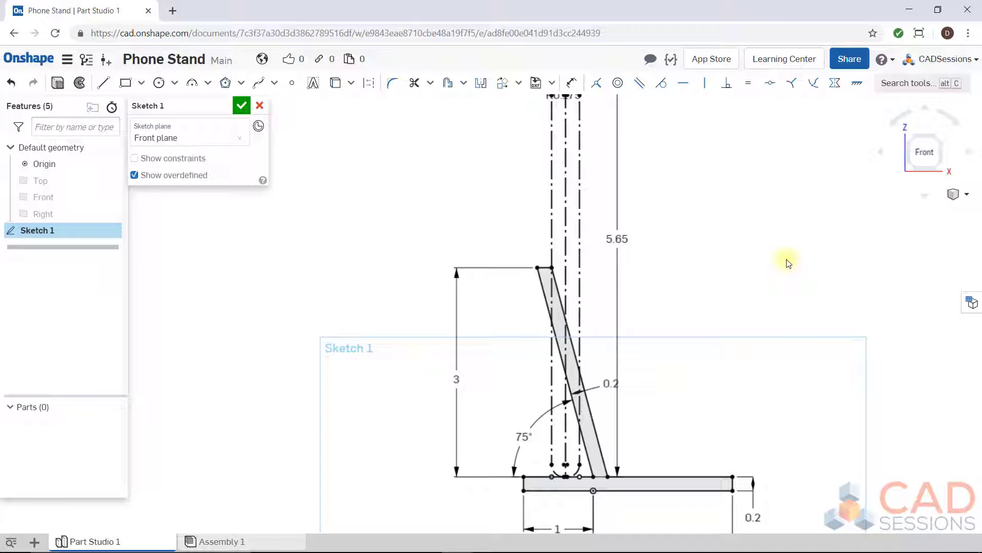
scroll(796, 262, up, 1)
scroll(755, 282, down, 2)
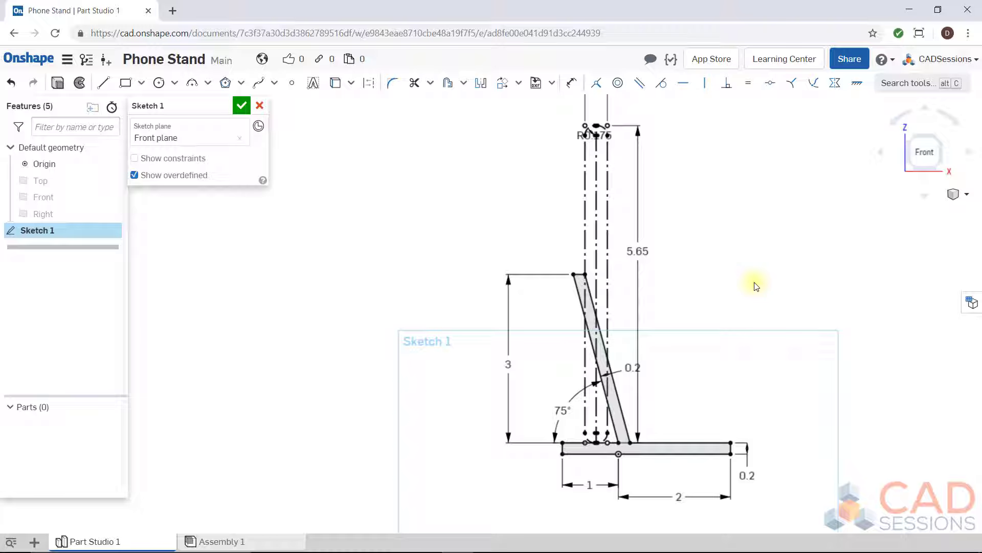
key(ctrl+z)
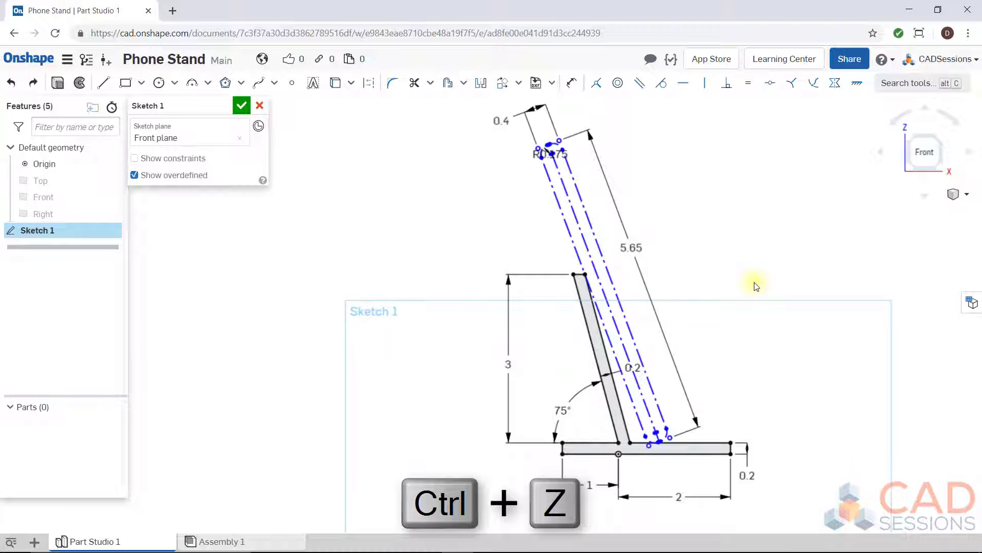
Step: Slide the phone outline's lower end along the base and past its right end
drag(668, 426, 692, 425)
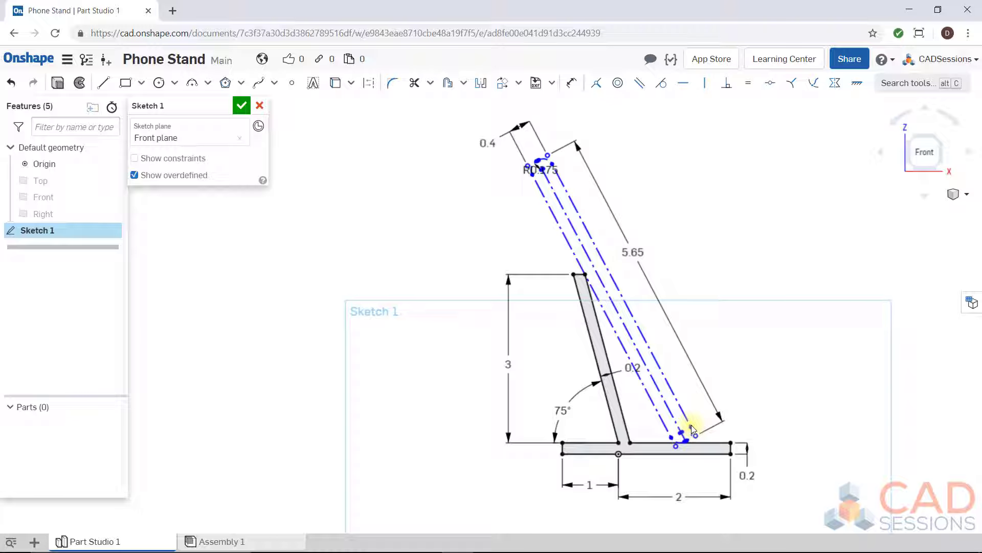
drag(692, 425, 777, 449)
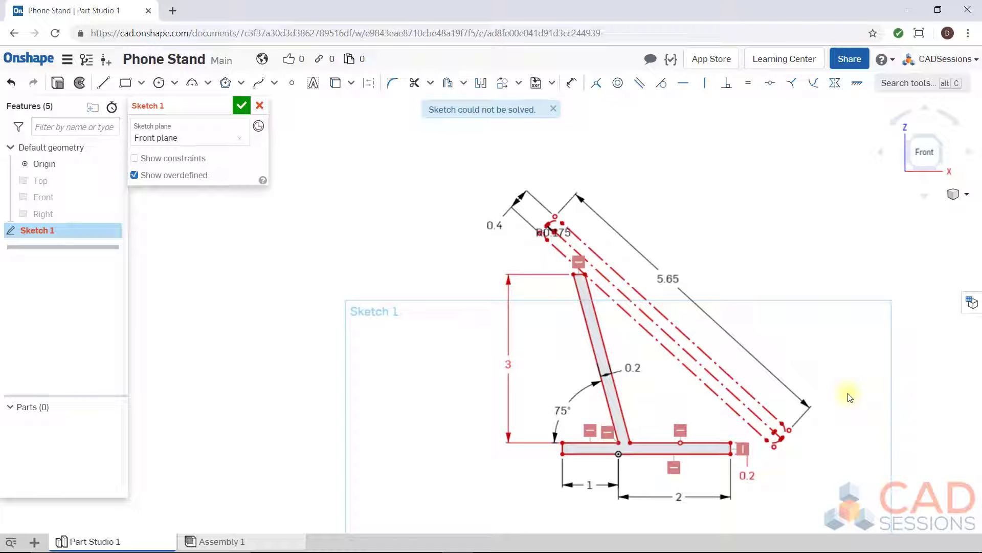
Step: Undo the last phone outline move and sketch three corner rectangles, about 0.2, 0.23 and 0.31 in wide, on the base's top edge right of the leaning back
key(ctrl+z)
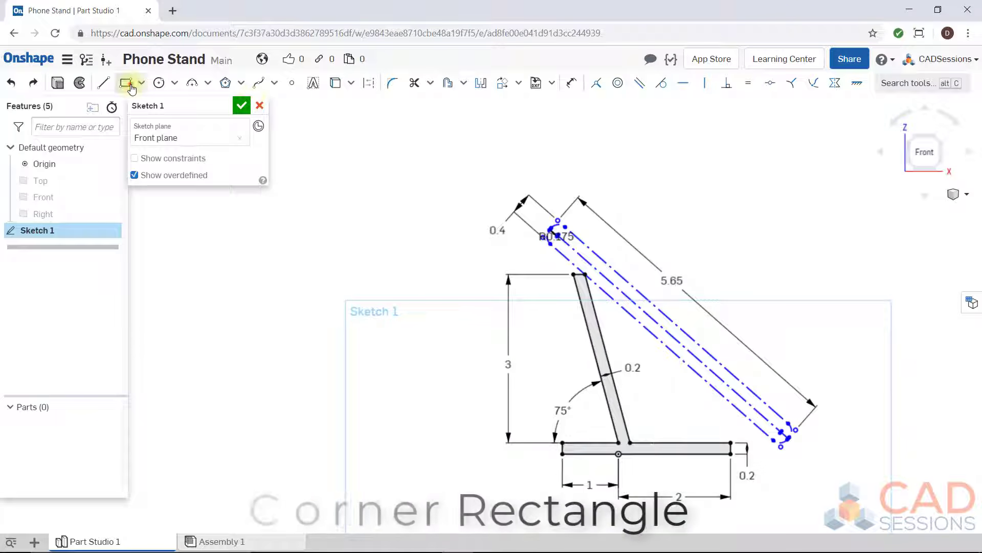
click(126, 83)
scroll(712, 445, up, 3)
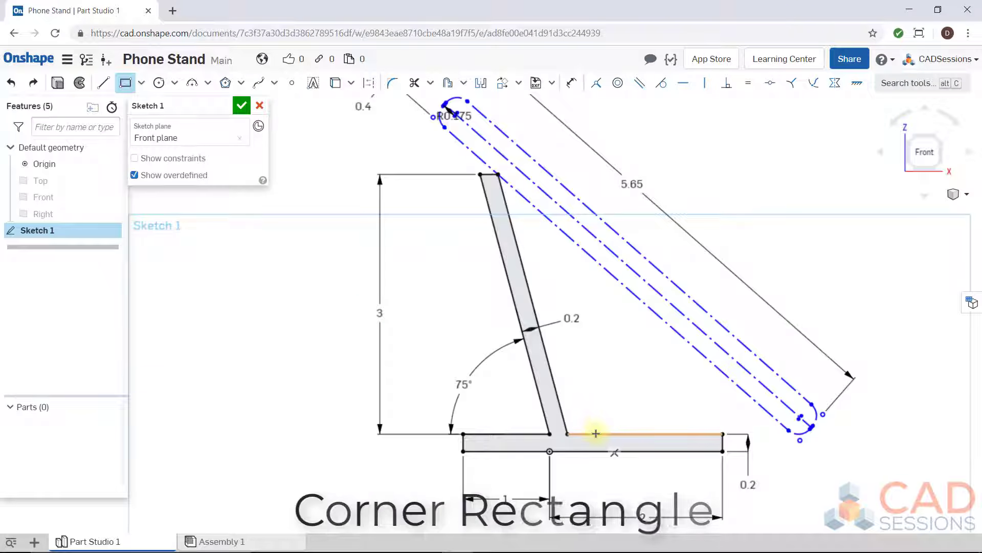
click(598, 433)
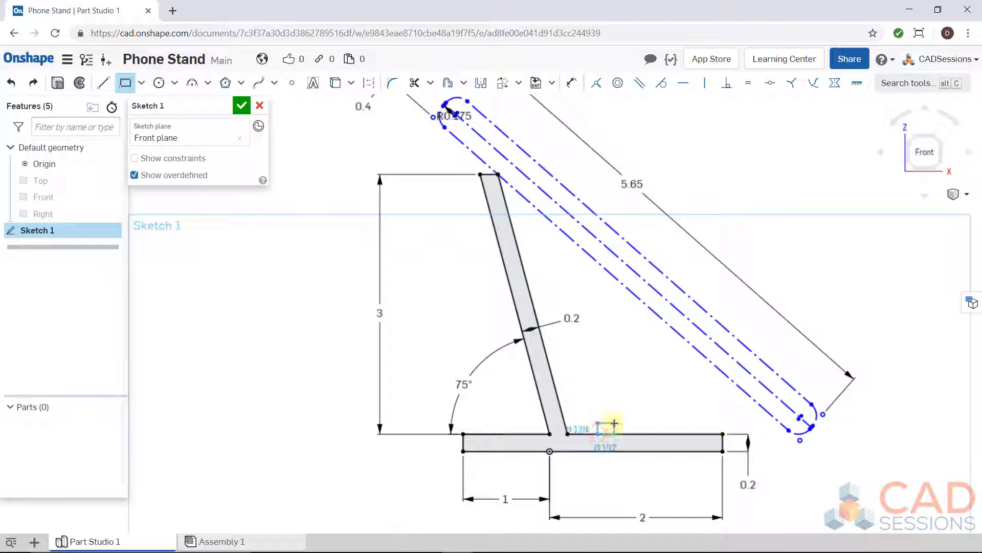
click(644, 434)
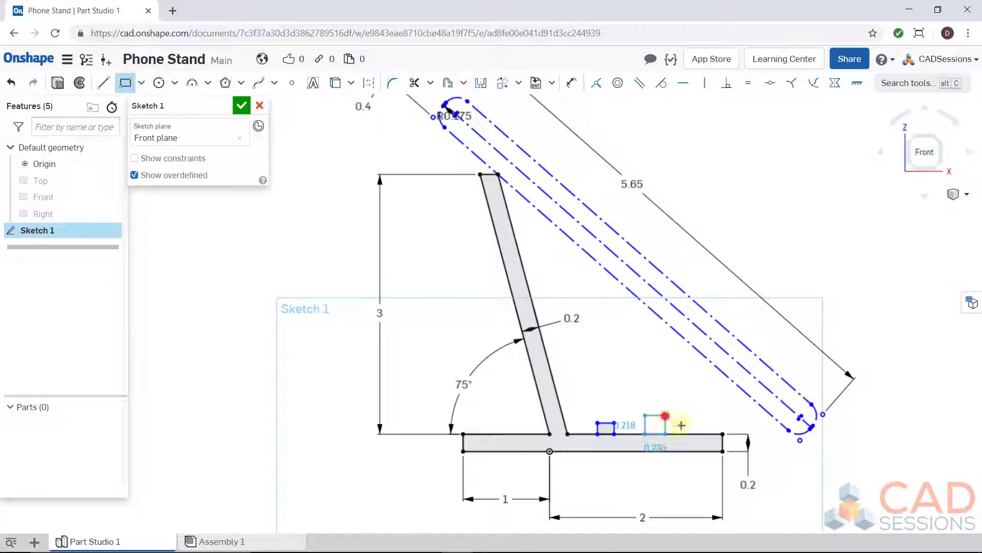
click(665, 416)
click(689, 434)
click(715, 410)
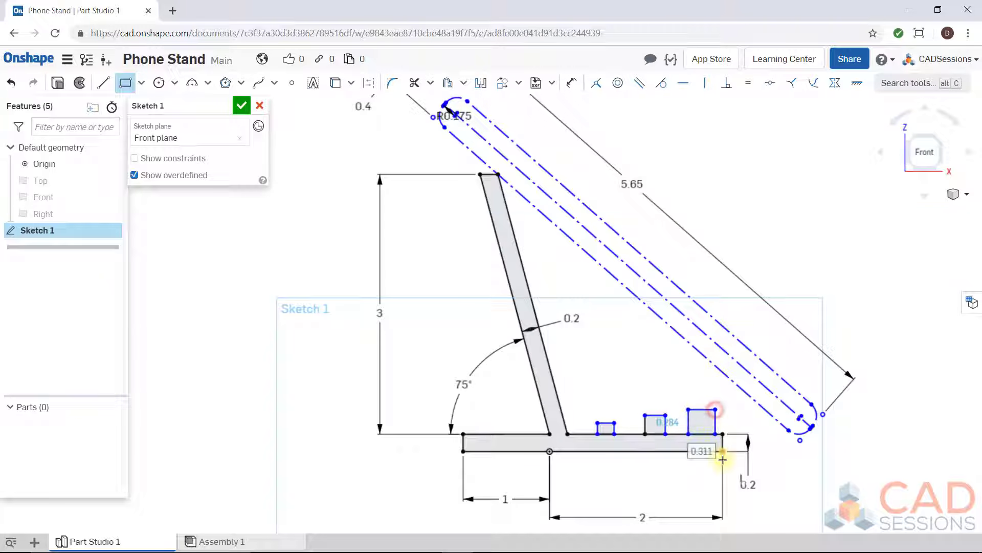
key(Escape)
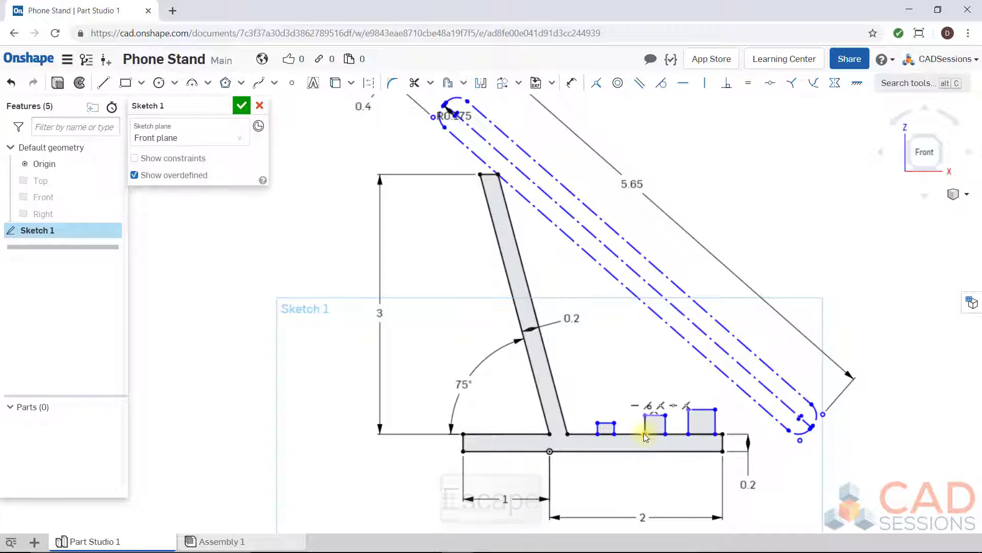
Step: Delete the midpoint constraint at the middle rectangle's lower left corner on the base's top edge
scroll(645, 426, up, 5)
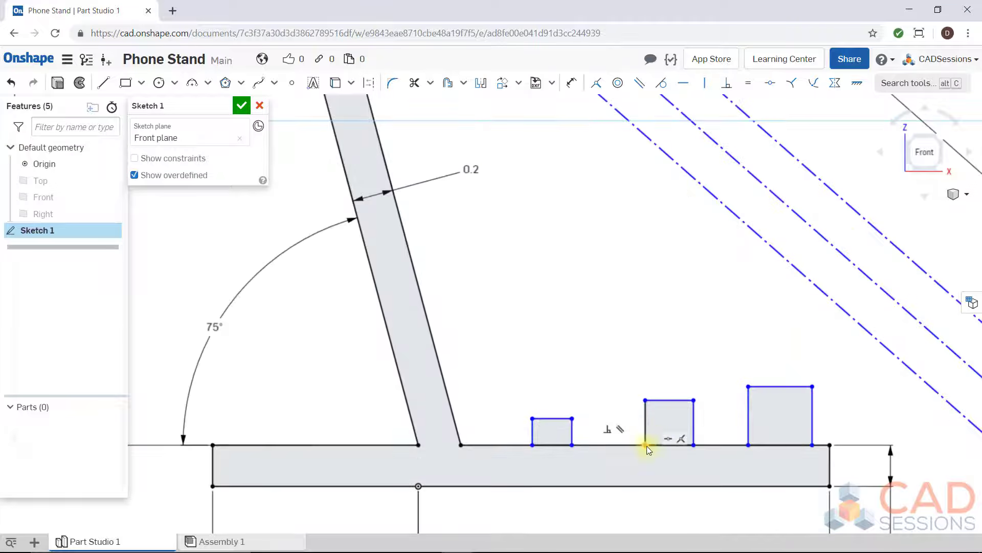
click(667, 440)
key(Delete)
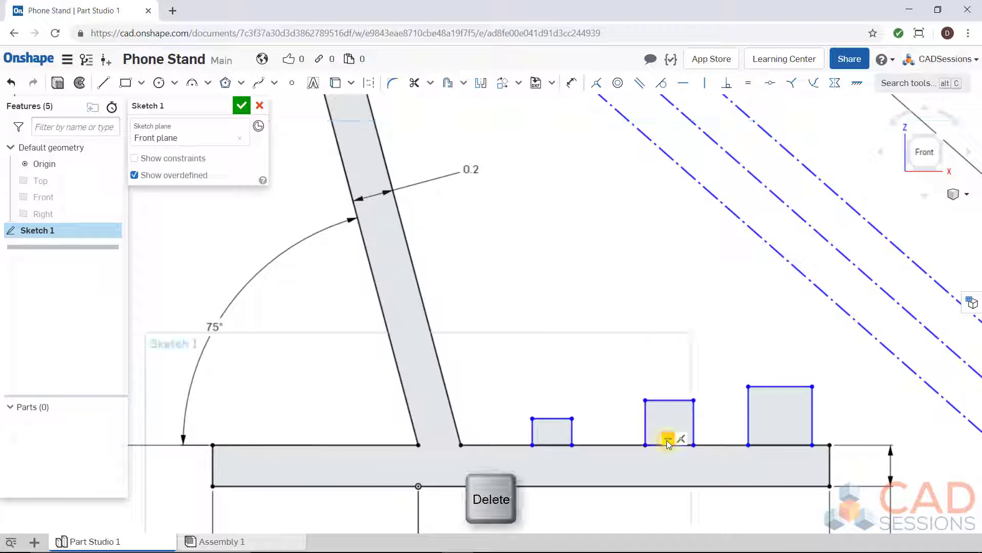
scroll(675, 306, down, 3)
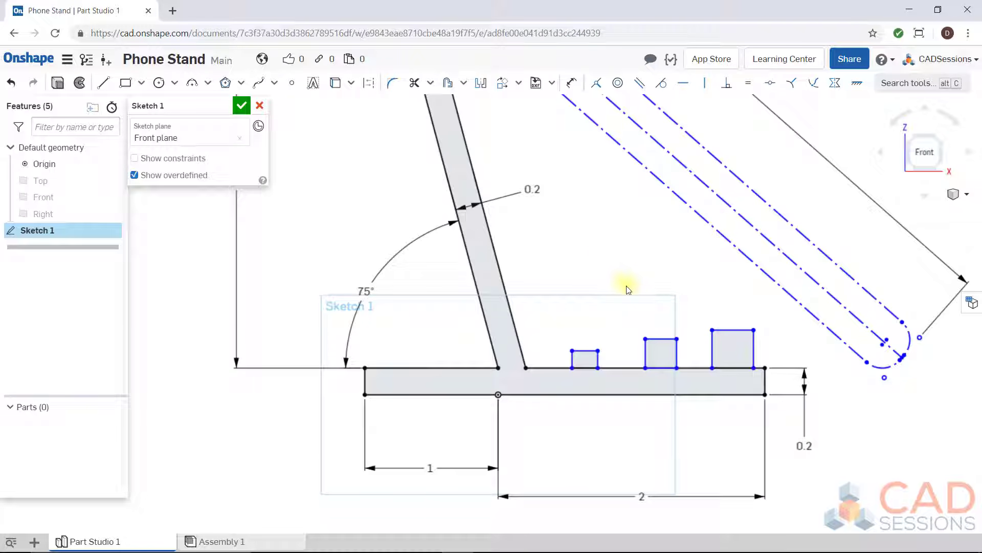
Step: Apply equal constraints to the left edges and to the top edges of the three small rectangles
click(572, 361)
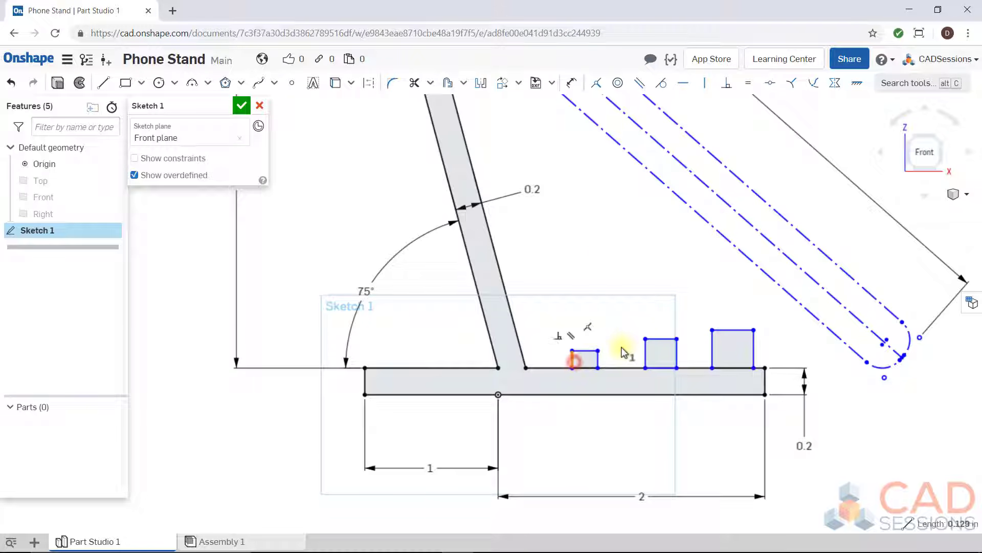
click(645, 356)
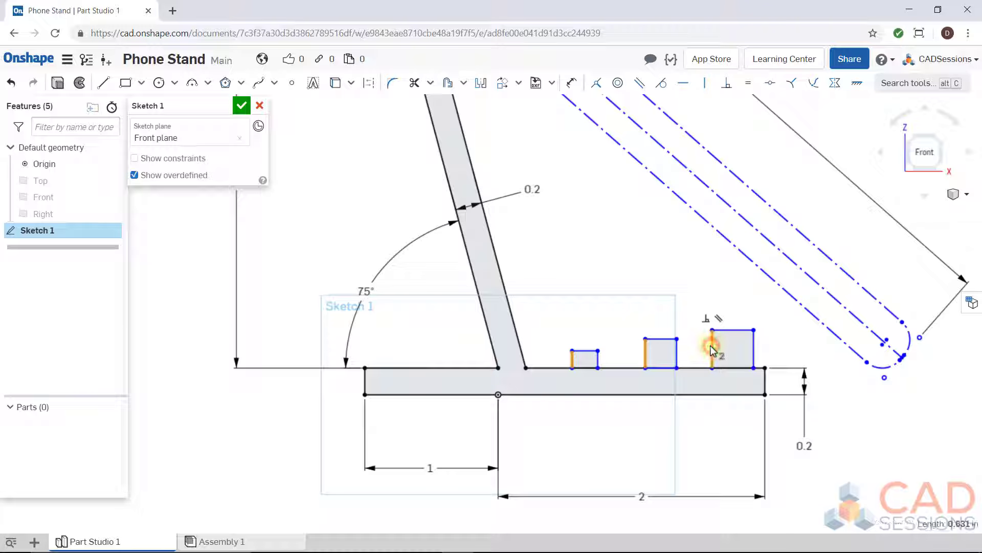
click(747, 84)
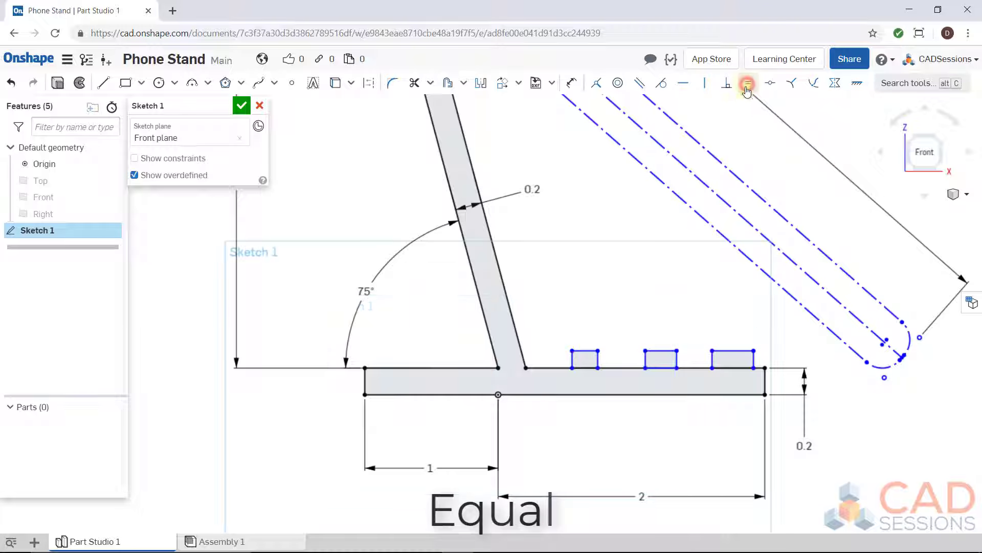
click(588, 351)
click(673, 351)
click(731, 351)
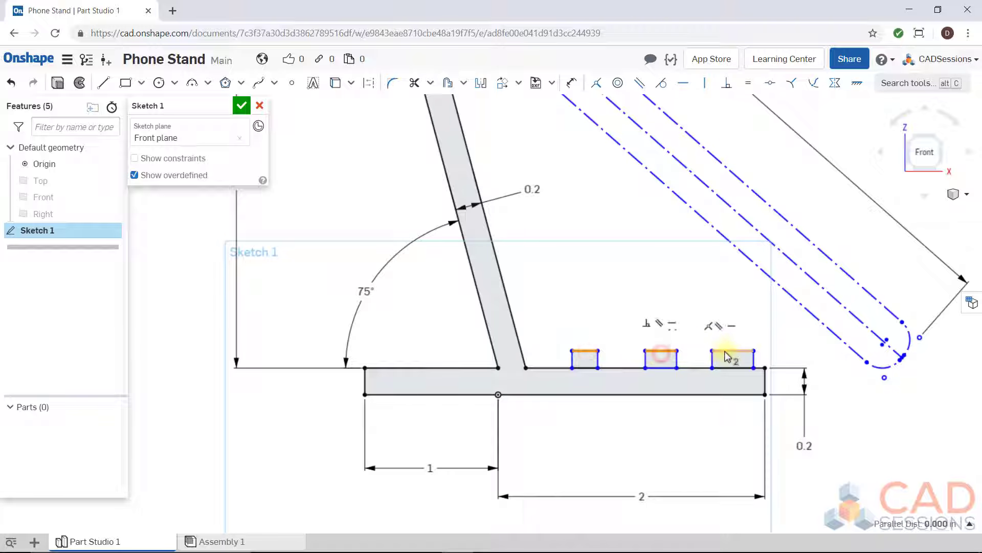
click(752, 83)
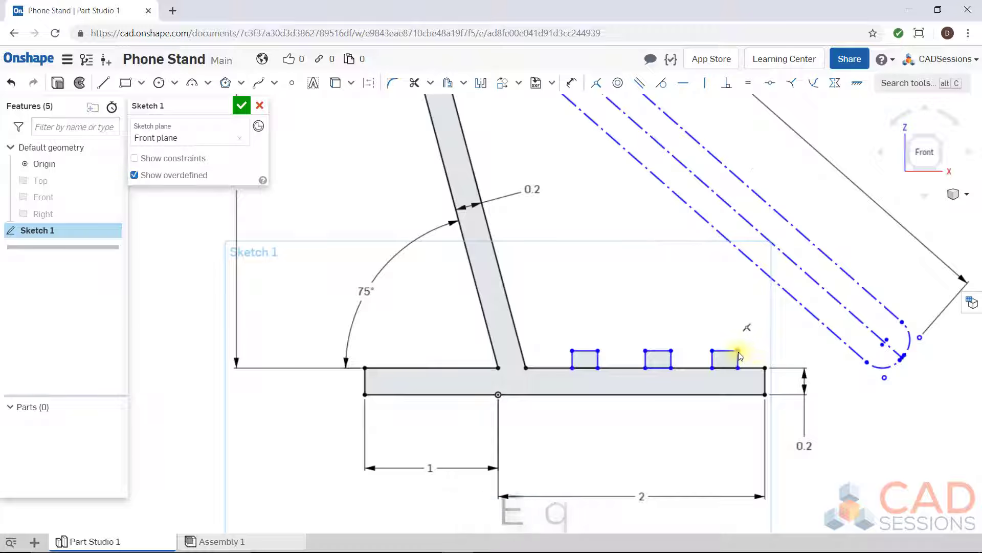
Step: Enlarge the right rectangle by its upper right corner, and make the middle rectangle's lower right corner coincident with the base's top edge
mouse_move(738, 351)
mouse_down()
mouse_move(750, 358)
mouse_move(750, 346)
mouse_up()
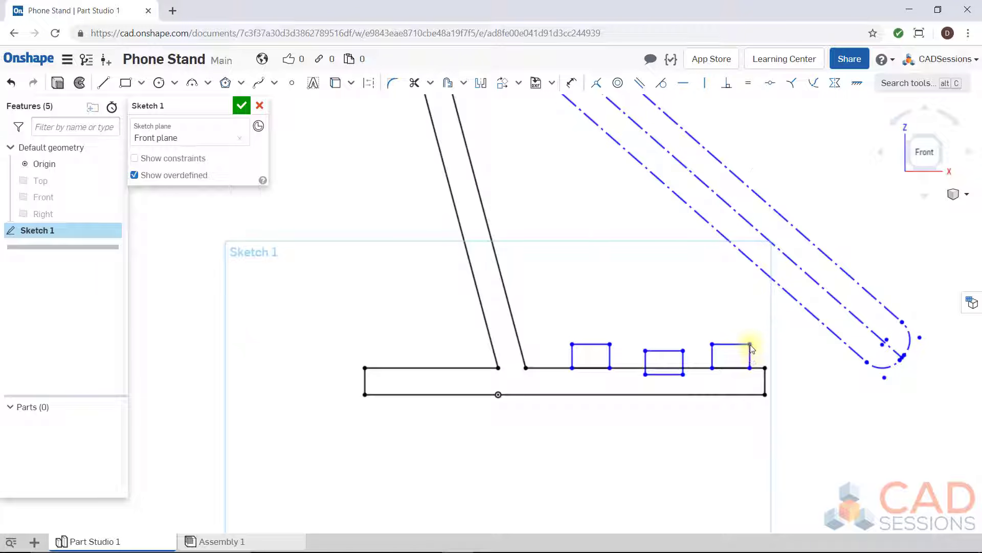
click(703, 451)
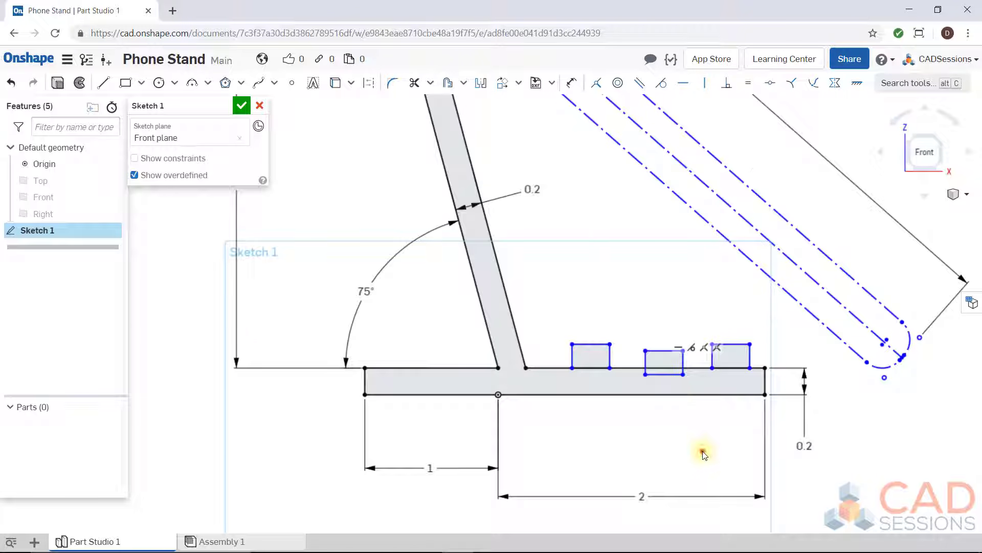
click(683, 374)
click(692, 368)
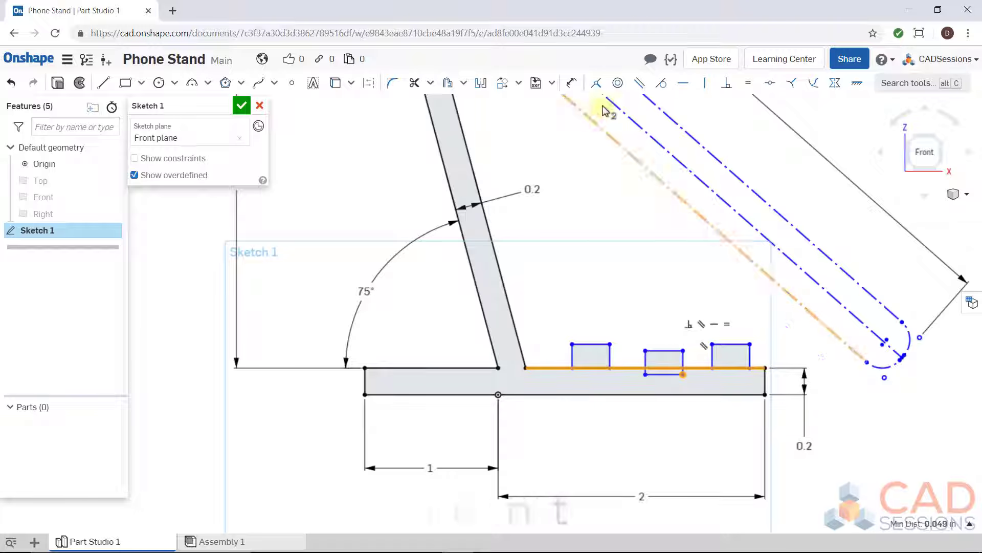
click(596, 83)
click(613, 268)
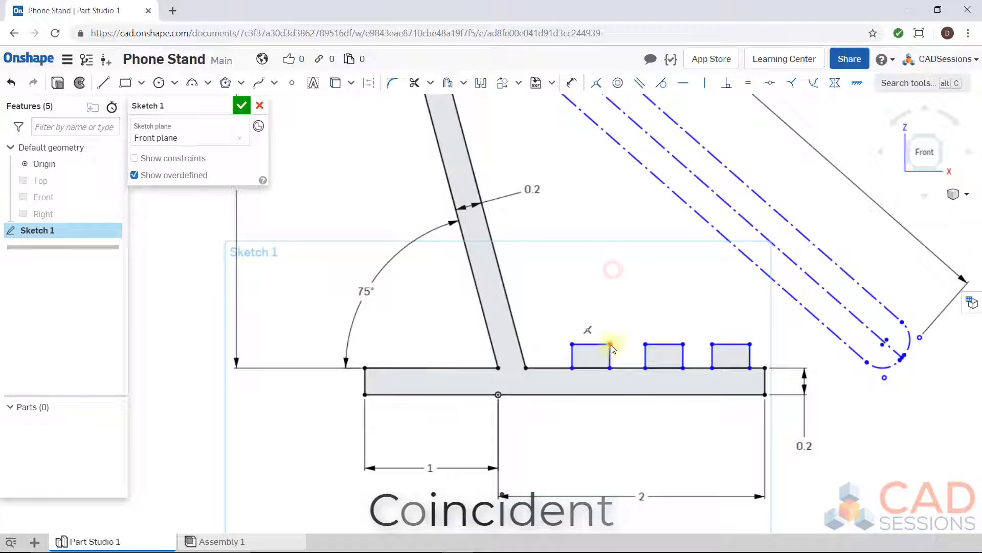
Step: Shift the left rectangle slightly right along the base and reduce the rectangles' height from the middle one's upper right corner
mouse_move(610, 345)
mouse_down()
mouse_move(589, 344)
mouse_move(646, 348)
mouse_up()
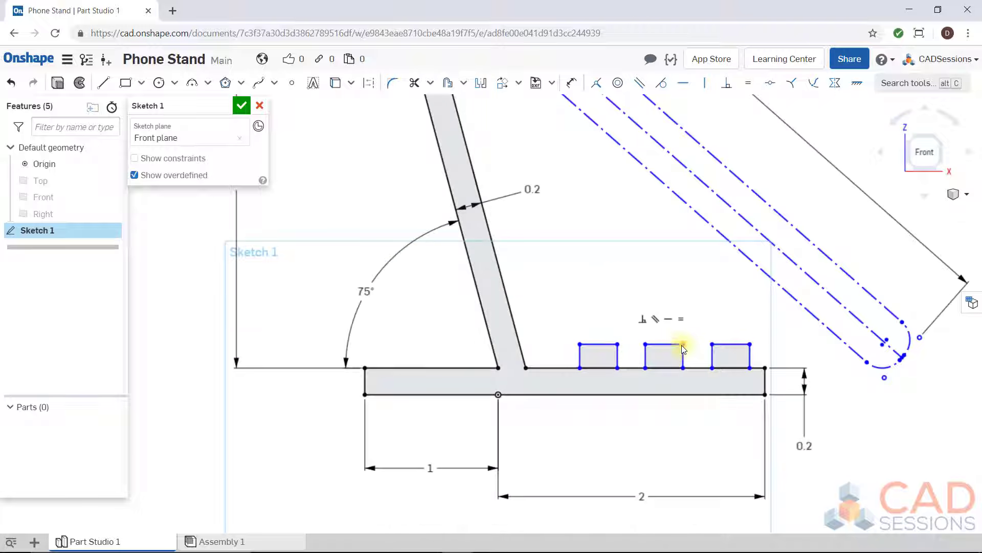
mouse_move(682, 314)
mouse_down()
mouse_move(688, 356)
mouse_move(680, 352)
mouse_up()
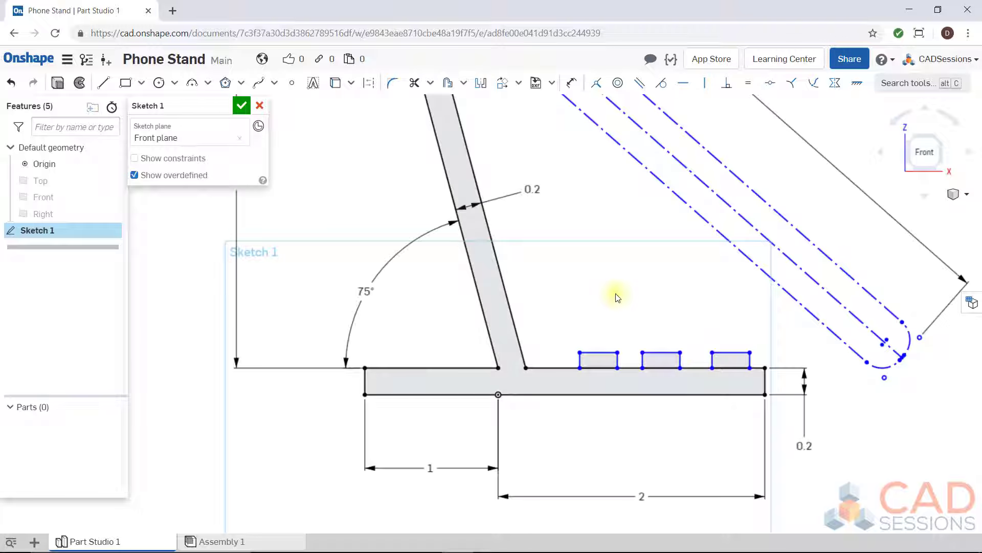
Step: Dimension the left rectangle's width and height, setting both to 0.125 in
key(d)
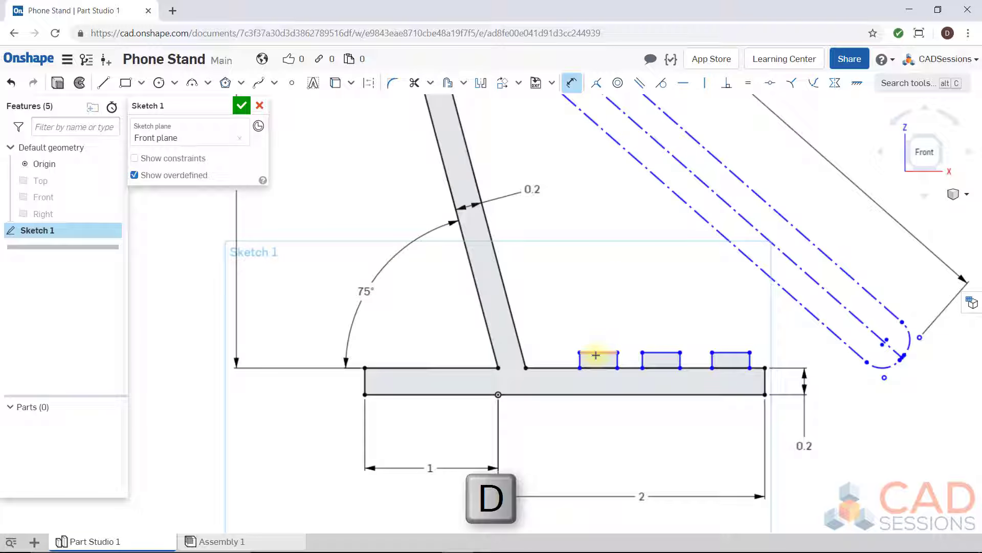
click(593, 352)
click(593, 327)
text(.125)
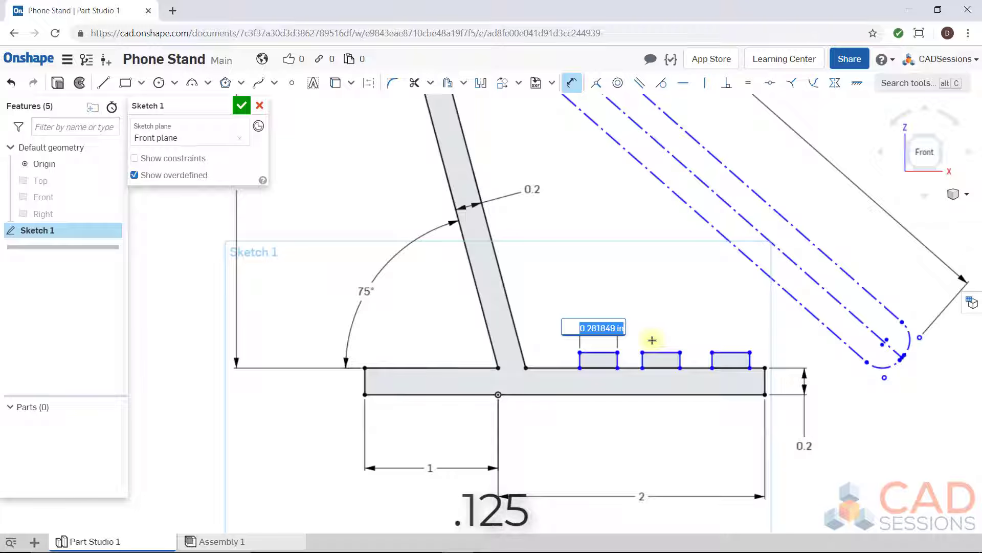
key(Return)
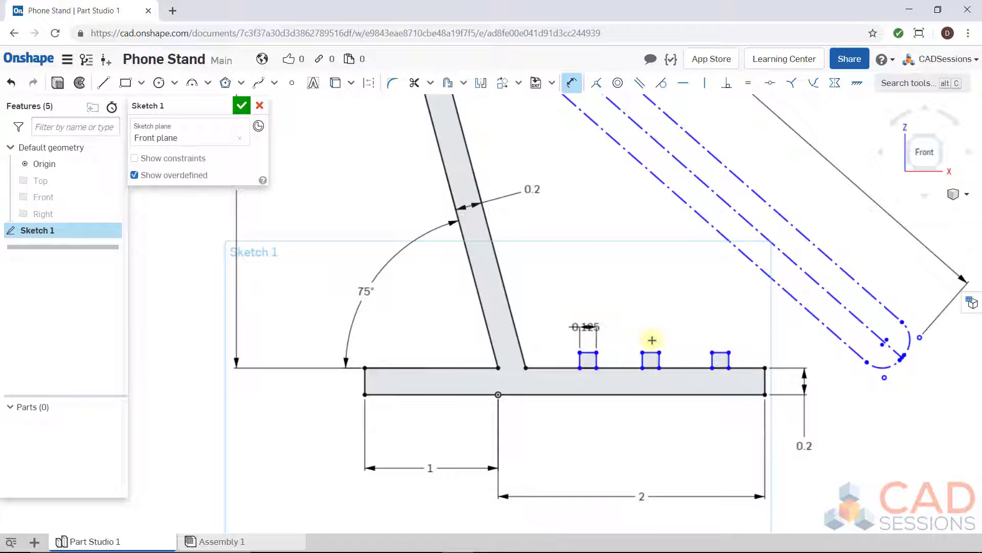
scroll(594, 369, up, 3)
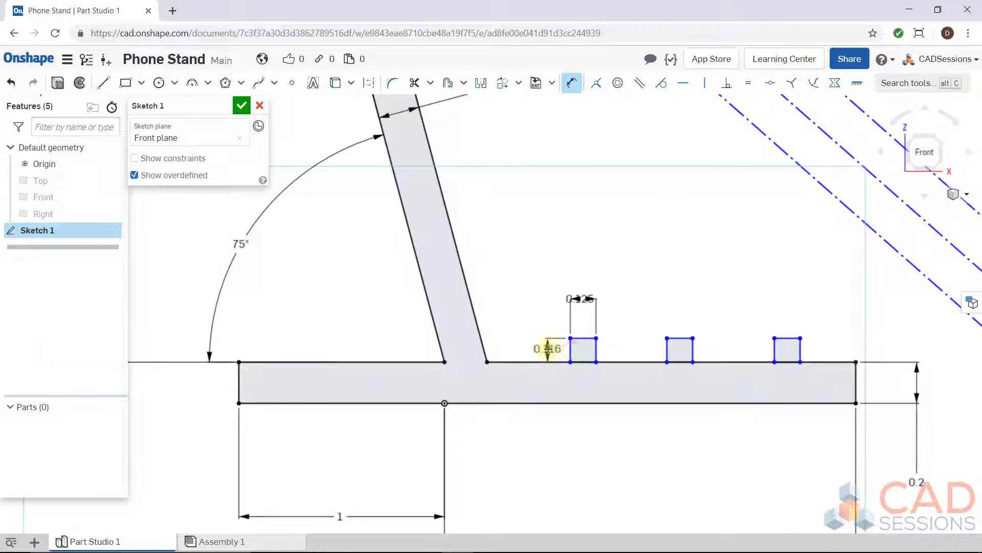
double_click(548, 348)
text(.125)
key(Return)
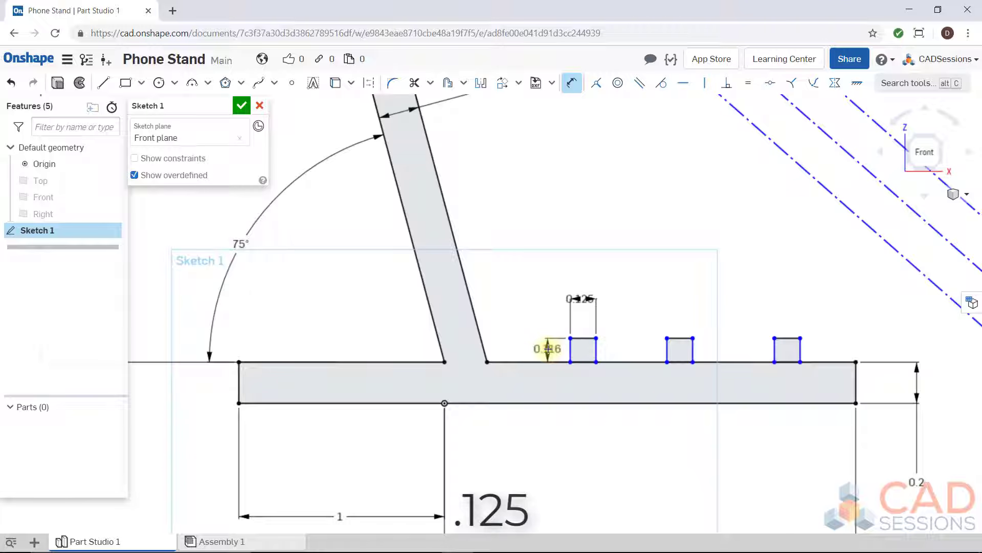
key(Escape)
Step: Move the three small squares farther right along the base's top edge, spacing them roughly evenly towards its right end
scroll(597, 314, down, 2)
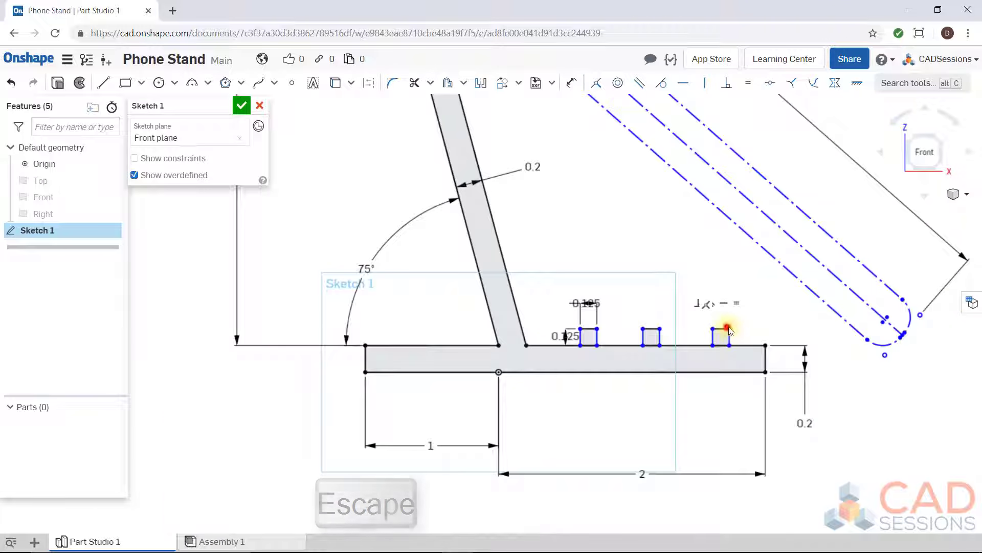
mouse_move(728, 328)
mouse_down()
mouse_move(761, 331)
mouse_move(742, 330)
mouse_up()
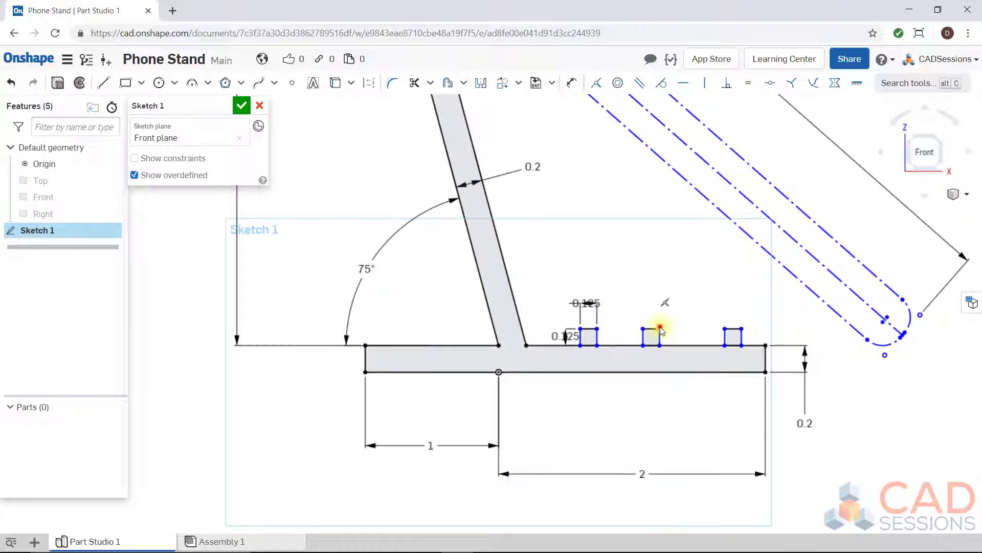
drag(660, 329, 685, 331)
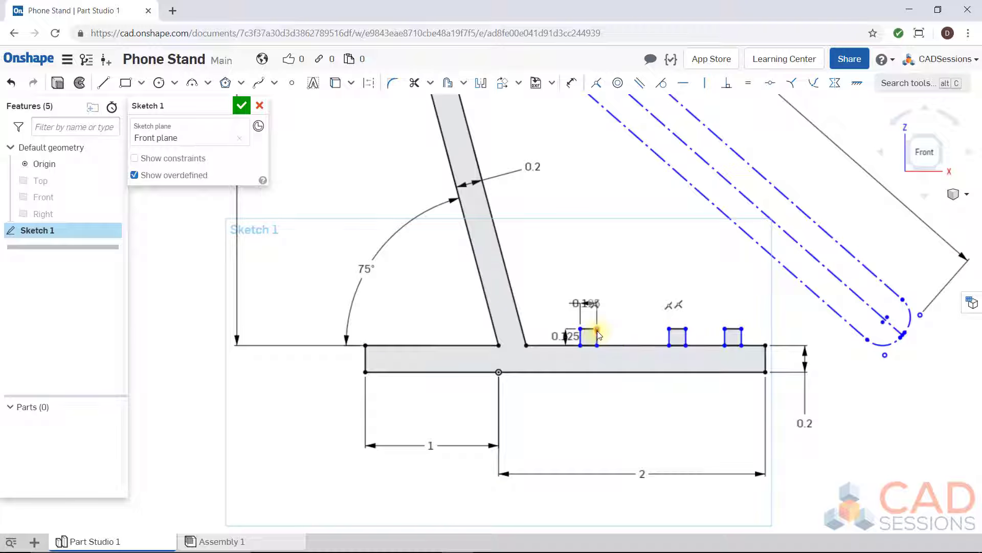
drag(597, 330, 631, 335)
Step: Test the phone outline against the squares by sliding its lower end towards the leaning back, over the left square and past the base's right end
scroll(720, 323, down, 3)
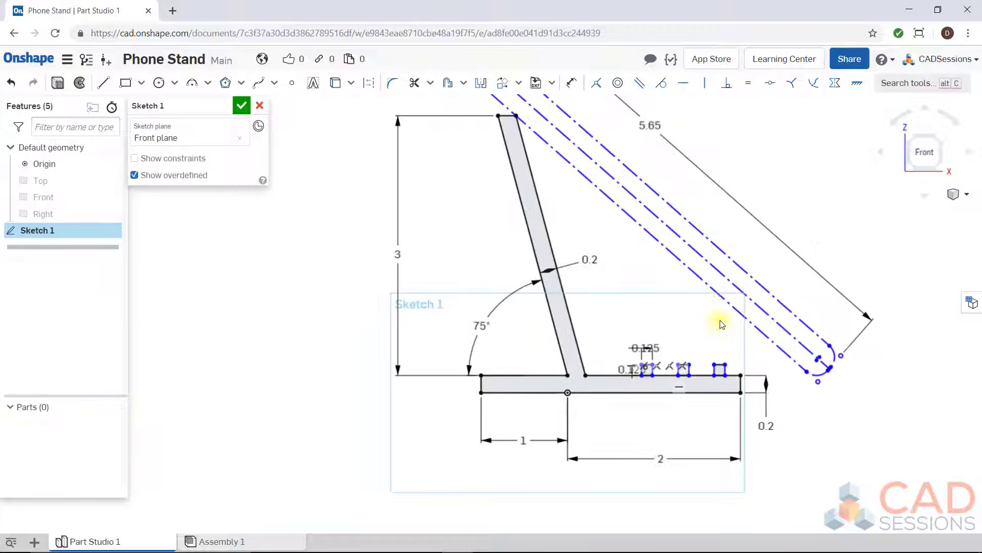
scroll(837, 372, up, 2)
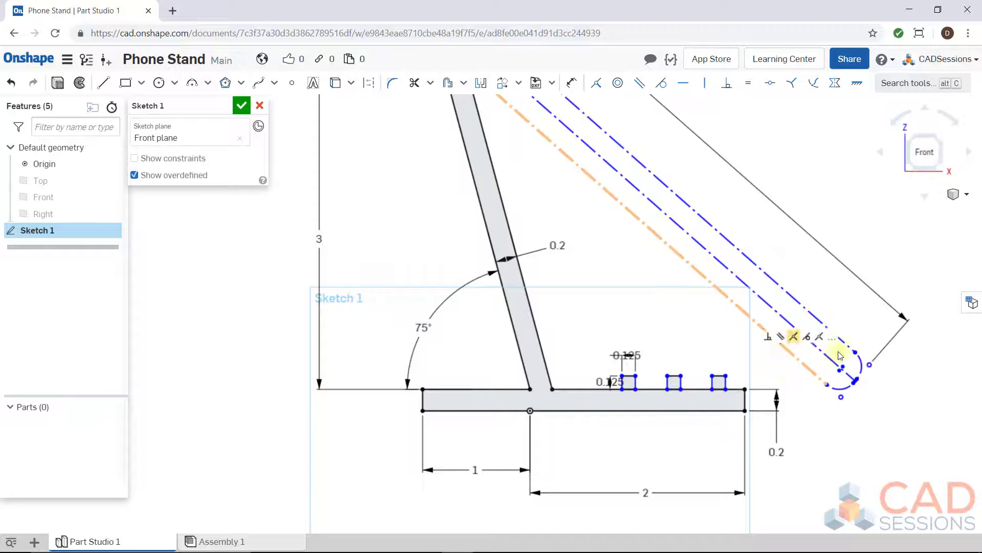
drag(847, 401, 591, 396)
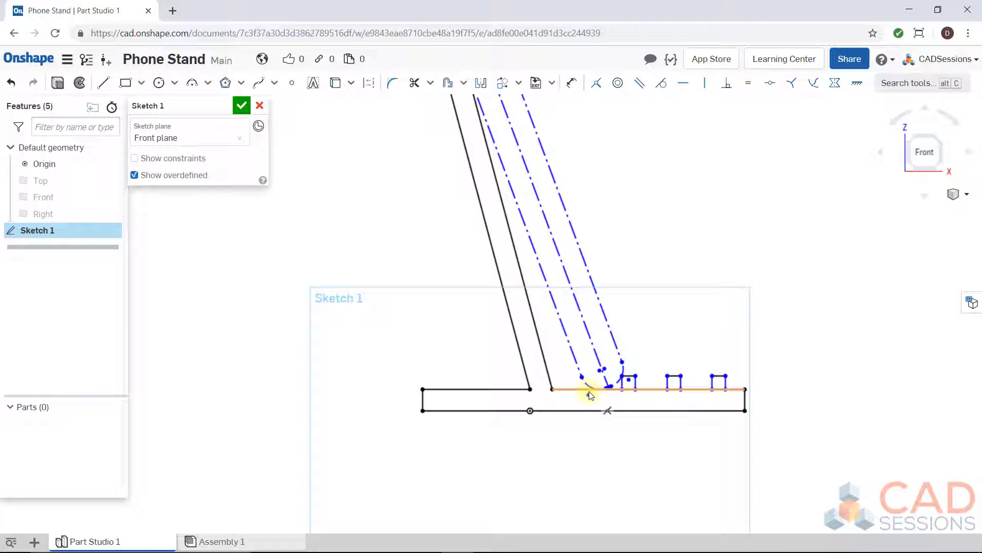
drag(589, 392, 636, 379)
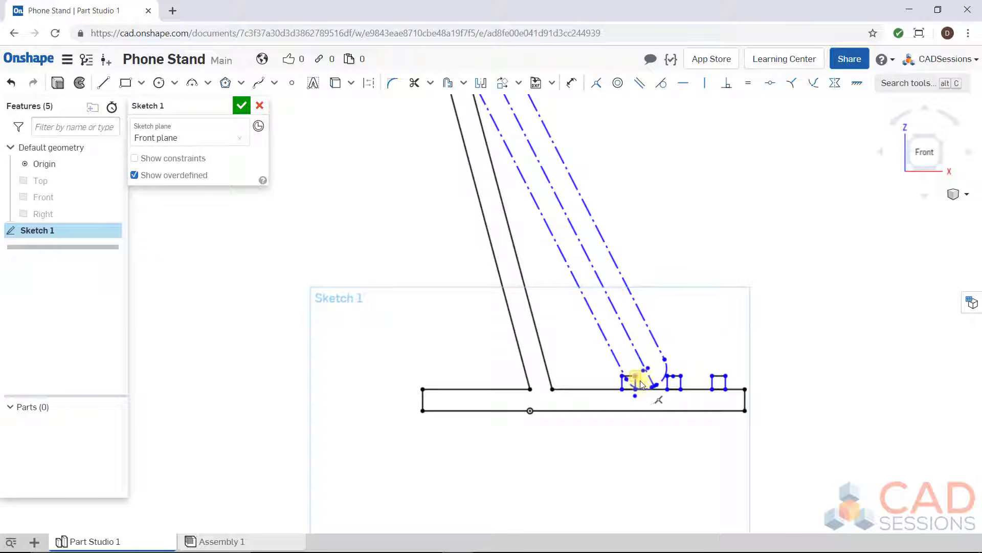
scroll(640, 378, up, 5)
mouse_move(639, 378)
mouse_down()
mouse_move(578, 384)
mouse_move(680, 377)
mouse_move(624, 371)
mouse_move(617, 383)
mouse_move(636, 386)
mouse_move(603, 386)
mouse_move(631, 394)
mouse_move(641, 390)
mouse_move(413, 394)
mouse_move(721, 372)
mouse_move(646, 372)
mouse_move(790, 377)
mouse_move(772, 384)
mouse_move(462, 385)
mouse_move(639, 375)
mouse_move(500, 377)
mouse_move(502, 368)
mouse_move(771, 352)
mouse_move(977, 383)
mouse_up()
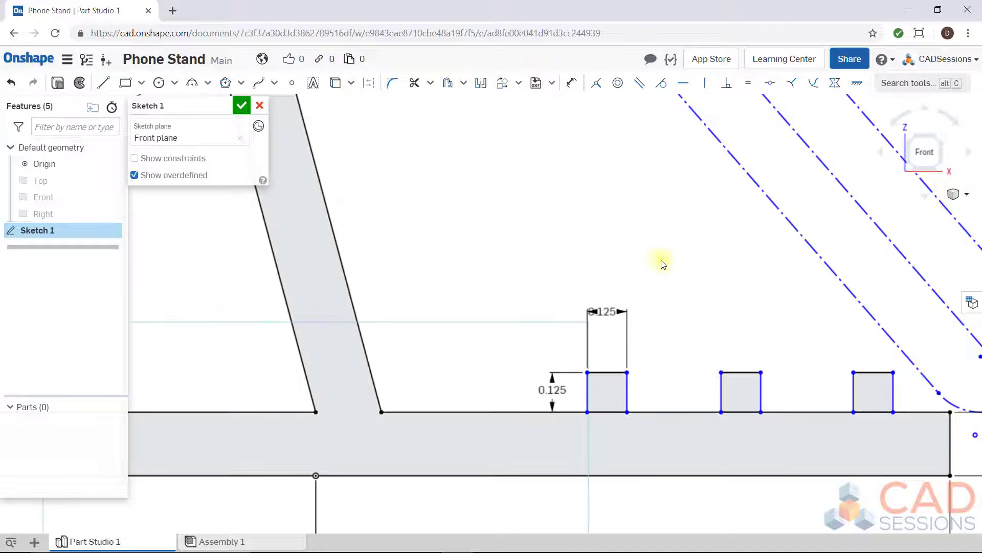
Step: Move the left and middle squares left along the base's top edge, keeping the right square near the base's end
scroll(660, 259, down, 2)
scroll(702, 319, up, 1)
drag(624, 336, 573, 338)
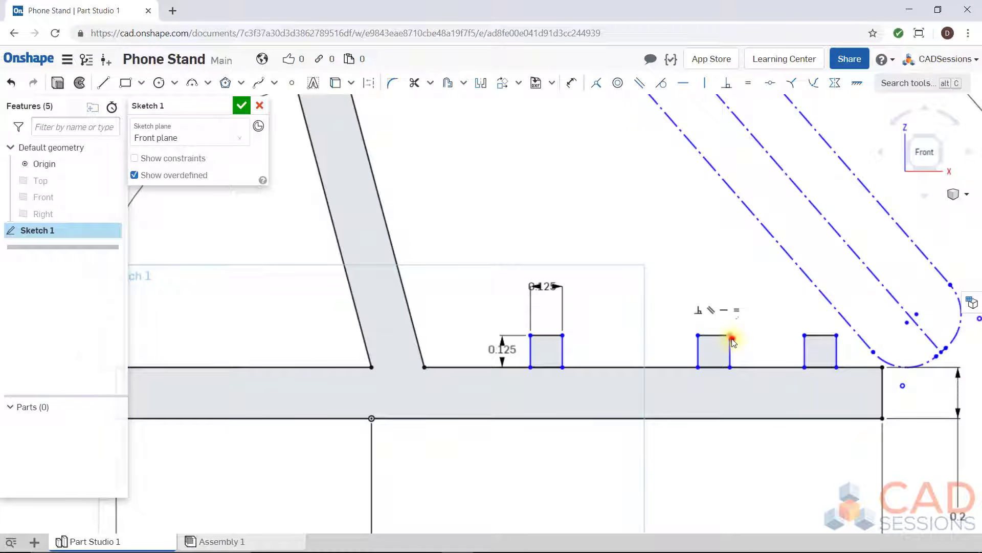
drag(732, 339, 704, 341)
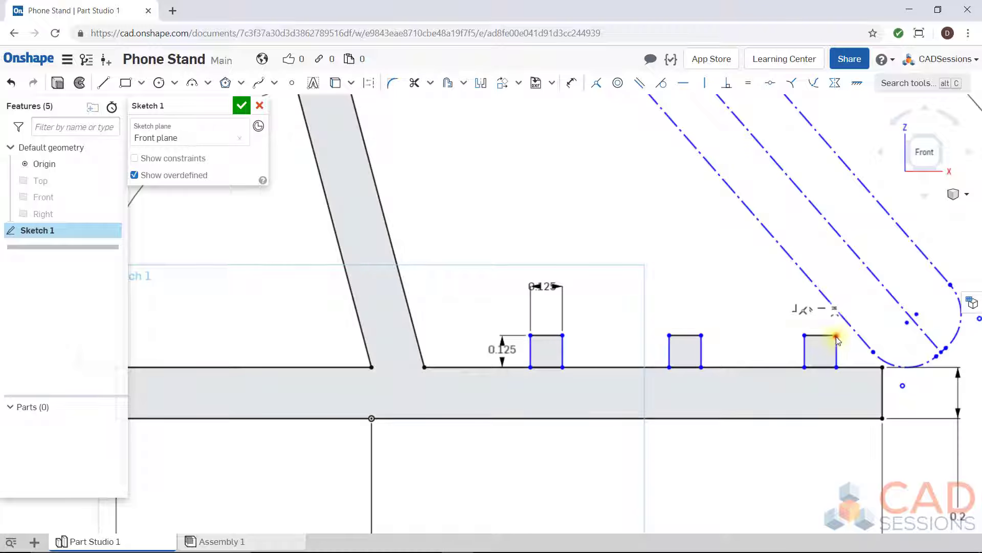
mouse_move(837, 337)
mouse_down()
mouse_move(858, 339)
mouse_move(839, 339)
mouse_up()
scroll(640, 449, up, 2)
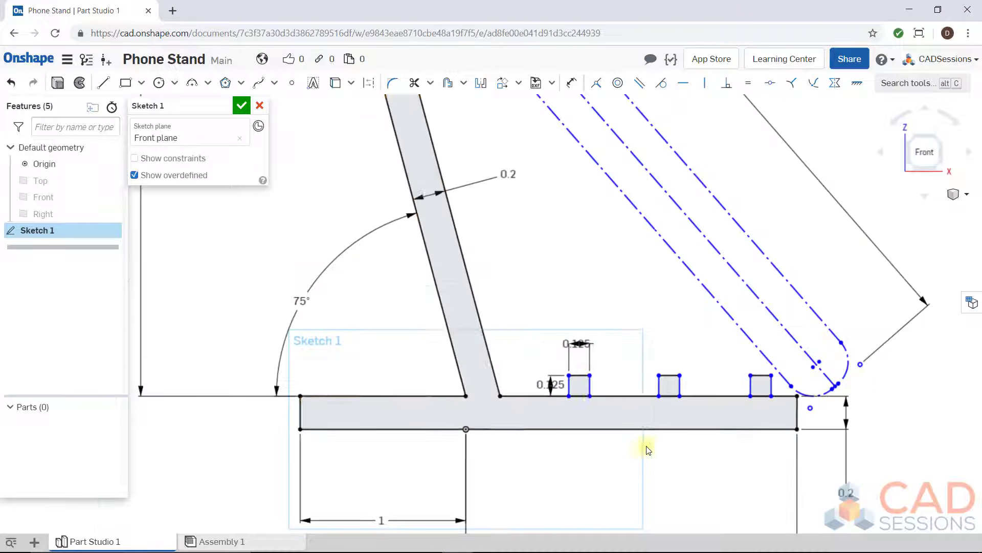
Step: Test the phone outline's lower end between the middle and right squares, and shift both squares slightly right along the base
mouse_move(802, 365)
mouse_down()
mouse_move(538, 374)
mouse_move(727, 365)
mouse_up()
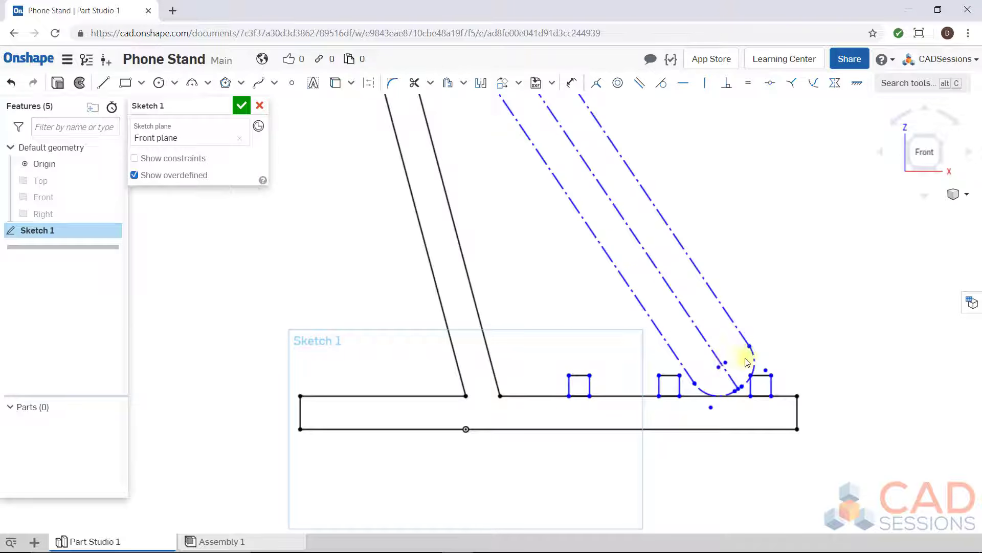
drag(746, 358, 889, 342)
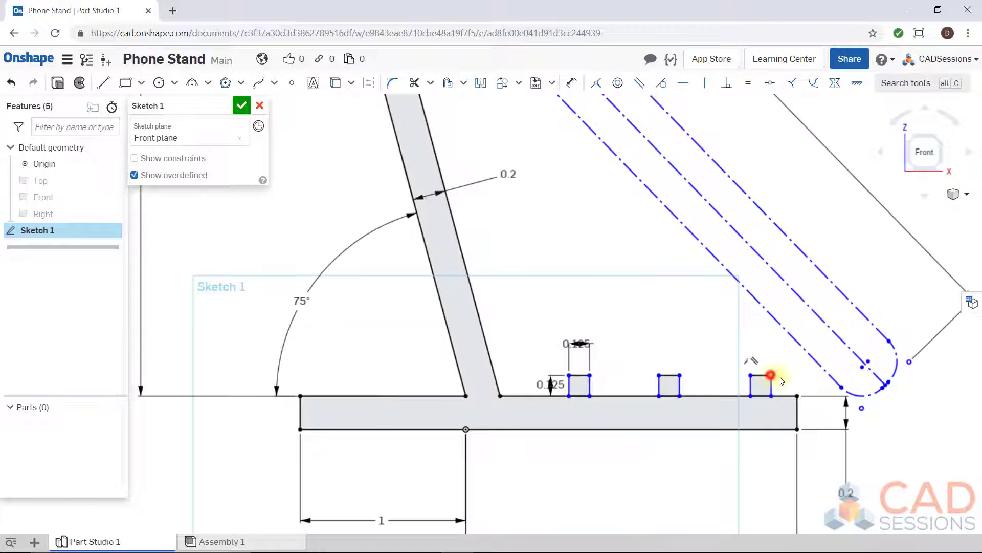
drag(771, 375, 788, 384)
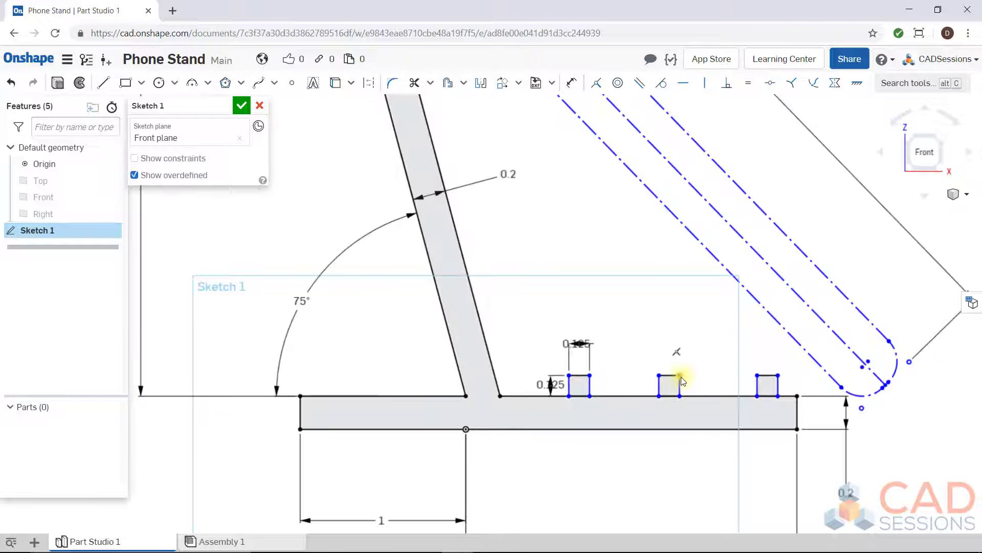
drag(680, 376, 706, 378)
drag(772, 382, 772, 382)
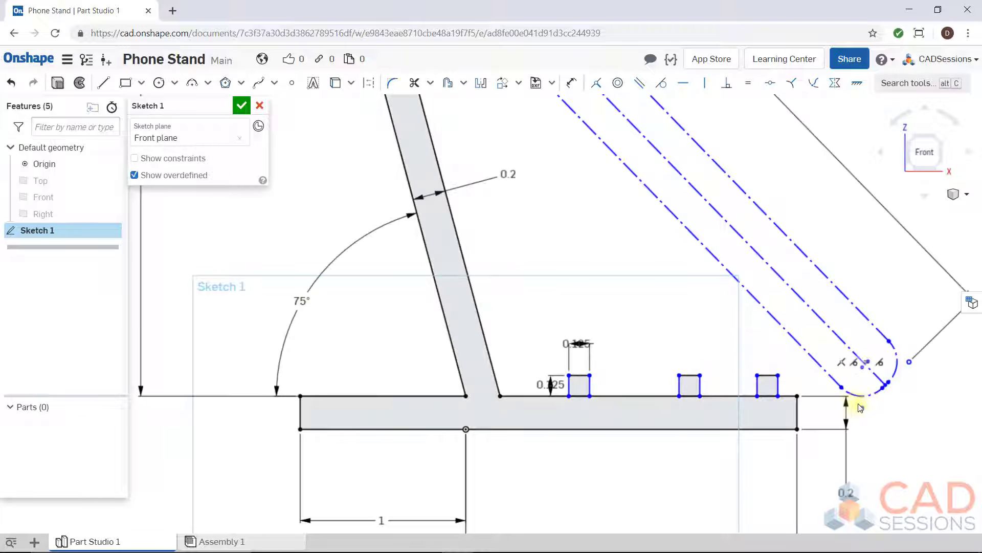
Step: Move the middle square slightly left and retest the phone outline's lower end between the middle and right squares and past the base's end
mouse_move(862, 414)
mouse_down()
mouse_move(508, 425)
mouse_move(509, 417)
mouse_move(830, 389)
mouse_move(837, 398)
mouse_up()
click(829, 464)
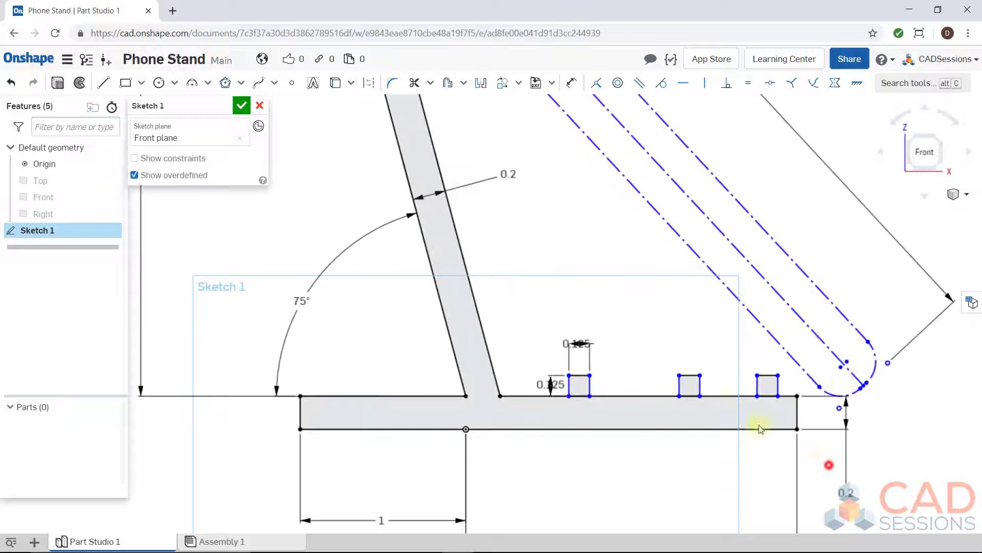
mouse_move(699, 375)
mouse_down()
mouse_move(664, 378)
mouse_move(677, 382)
mouse_up()
mouse_move(840, 413)
mouse_down()
mouse_move(519, 404)
mouse_move(604, 390)
mouse_move(722, 393)
mouse_up()
drag(720, 393, 881, 393)
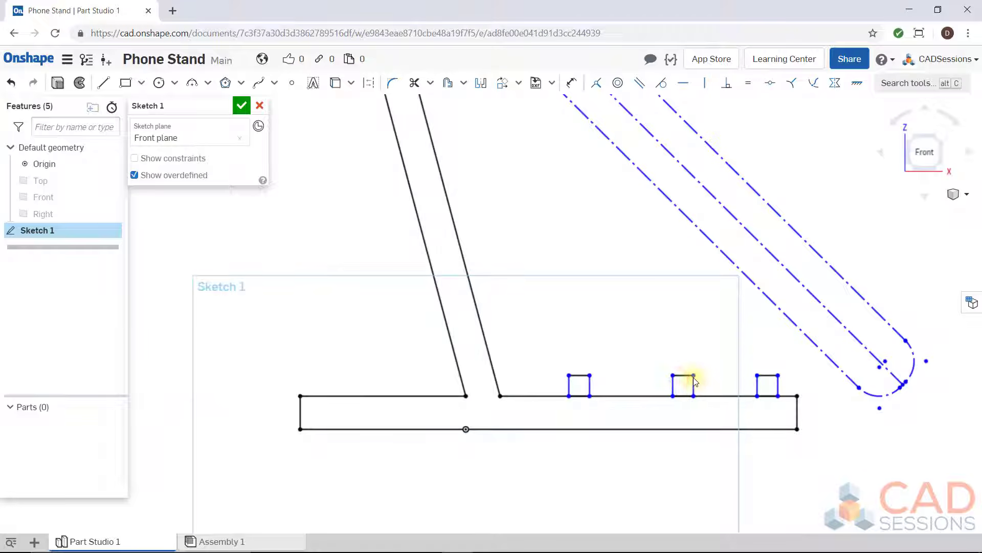
mouse_move(882, 412)
mouse_down()
mouse_move(647, 401)
mouse_move(855, 379)
mouse_move(794, 401)
mouse_up()
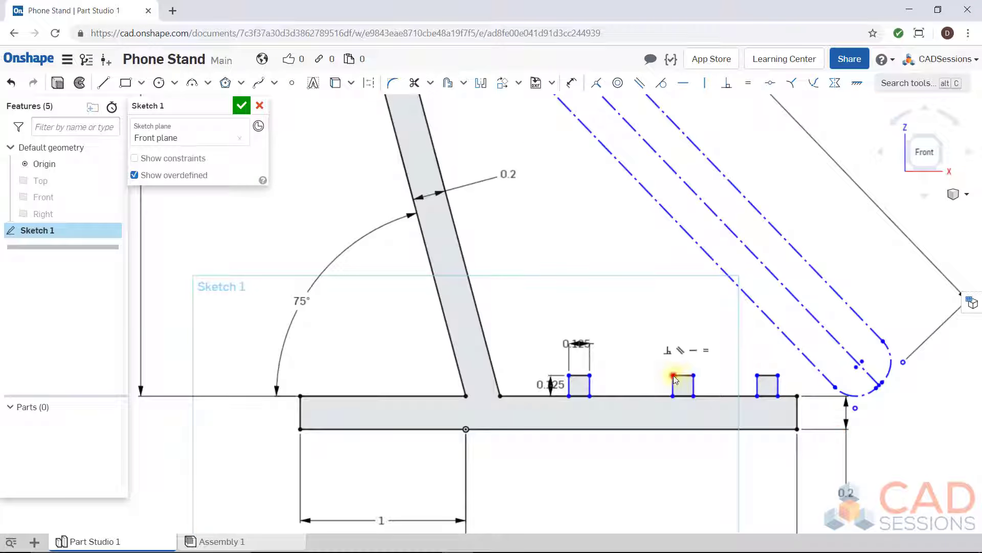
Step: Nudge the middle square left and the right square towards the base's end, and bring the phone outline closer to that end
drag(674, 378, 662, 375)
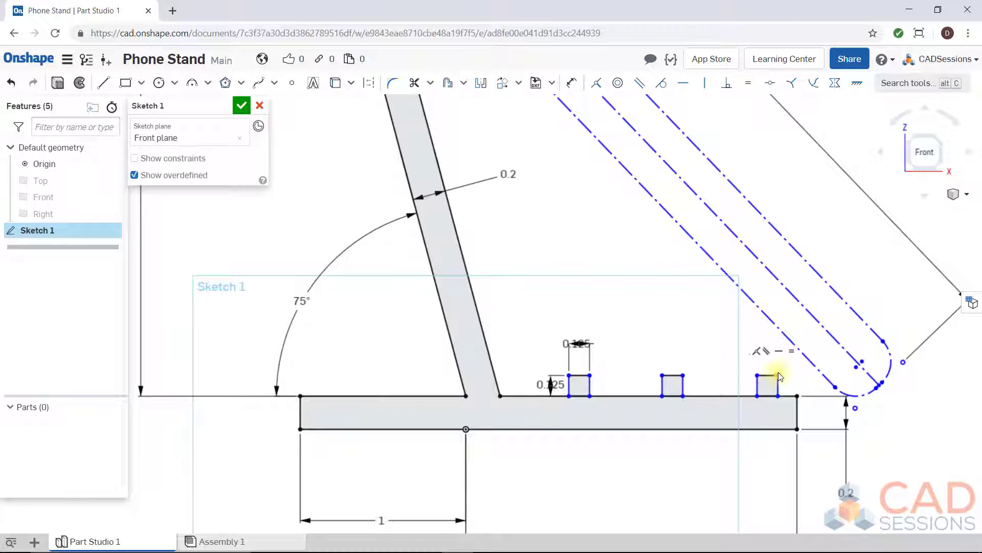
drag(778, 374, 786, 375)
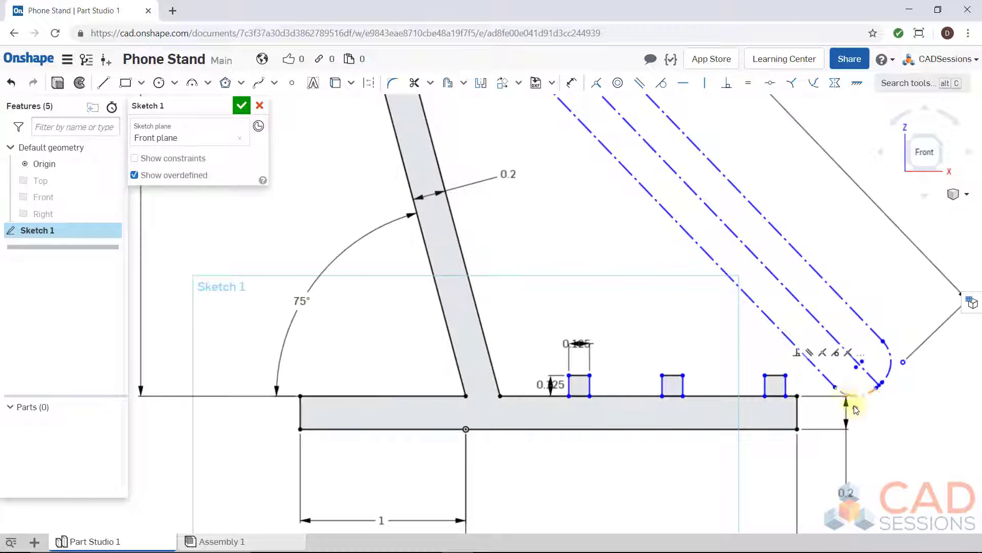
mouse_move(858, 410)
mouse_down()
mouse_move(614, 408)
mouse_move(868, 404)
mouse_move(844, 407)
mouse_up()
Step: Examine how the phone outline leans on the stand's back and how the three squares are spaced along the base
scroll(820, 446, down, 4)
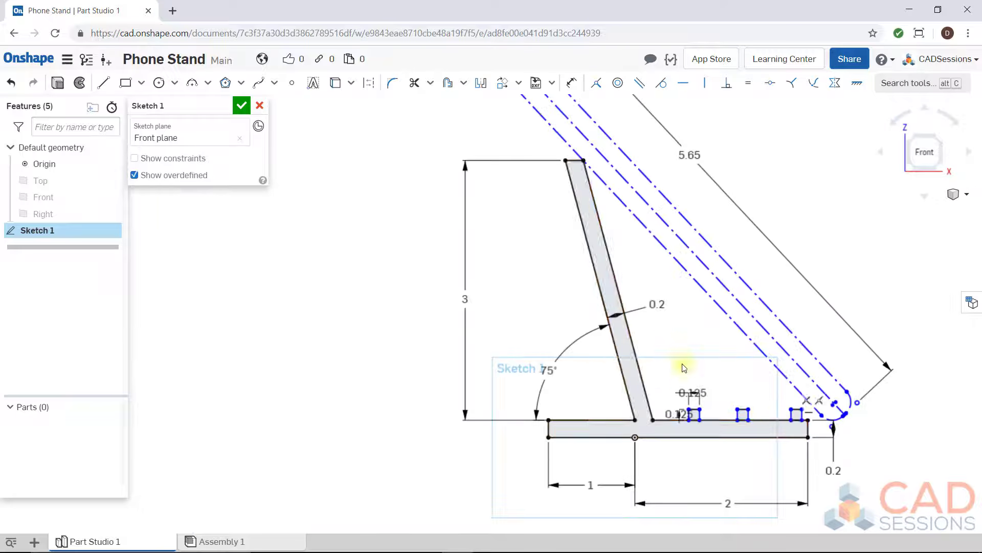
scroll(734, 357, up, 2)
scroll(766, 423, down, 2)
scroll(750, 351, up, 2)
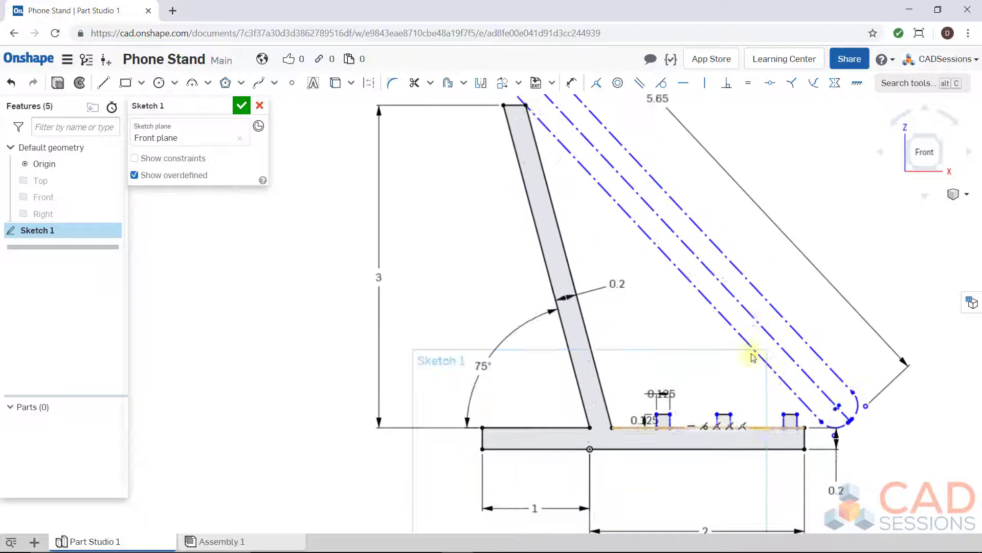
scroll(722, 401, down, 2)
scroll(707, 478, up, 2)
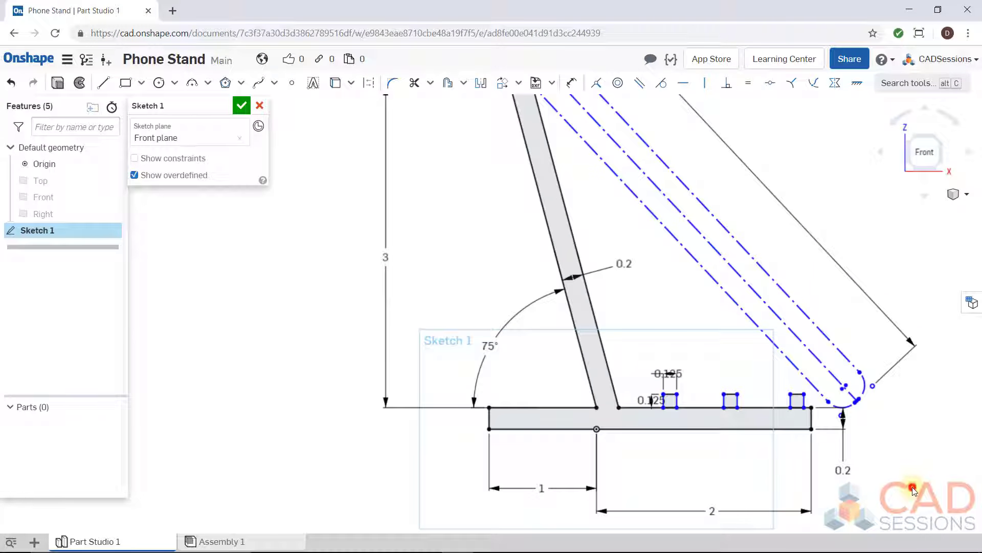
scroll(716, 440, up, 2)
scroll(677, 384, down, 1)
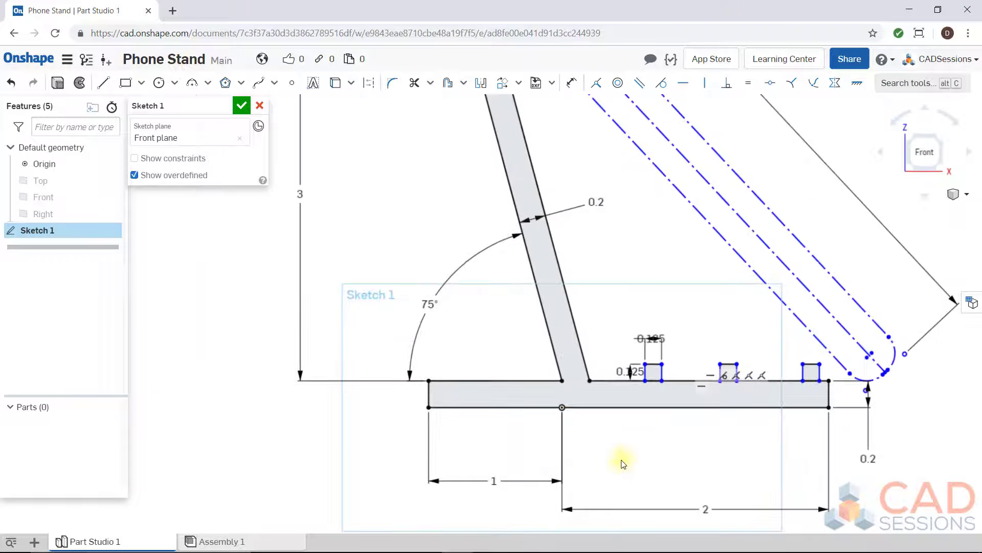
Step: Dimension the left square's left side from the origin, setting the horizontal distance to 0.62 in
key(d)
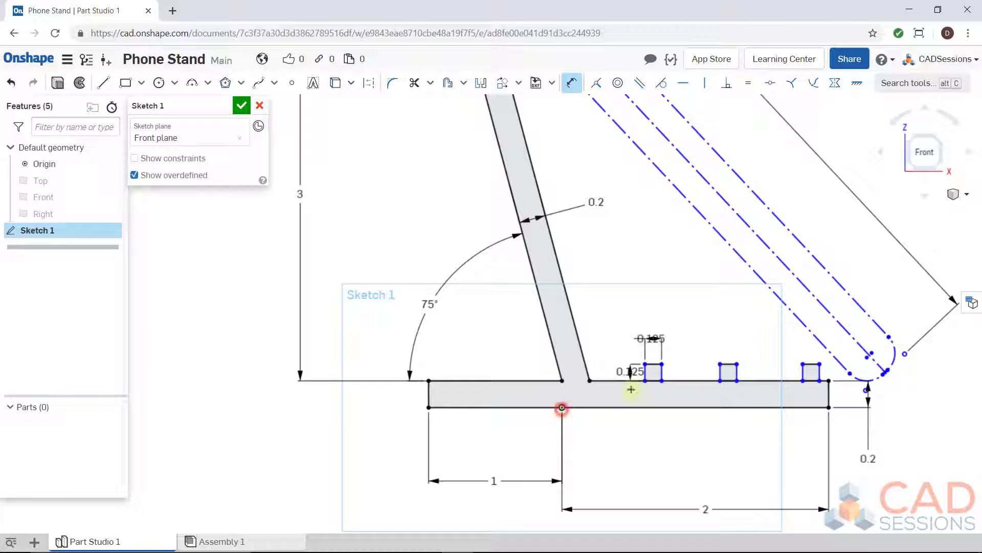
scroll(645, 380, up, 2)
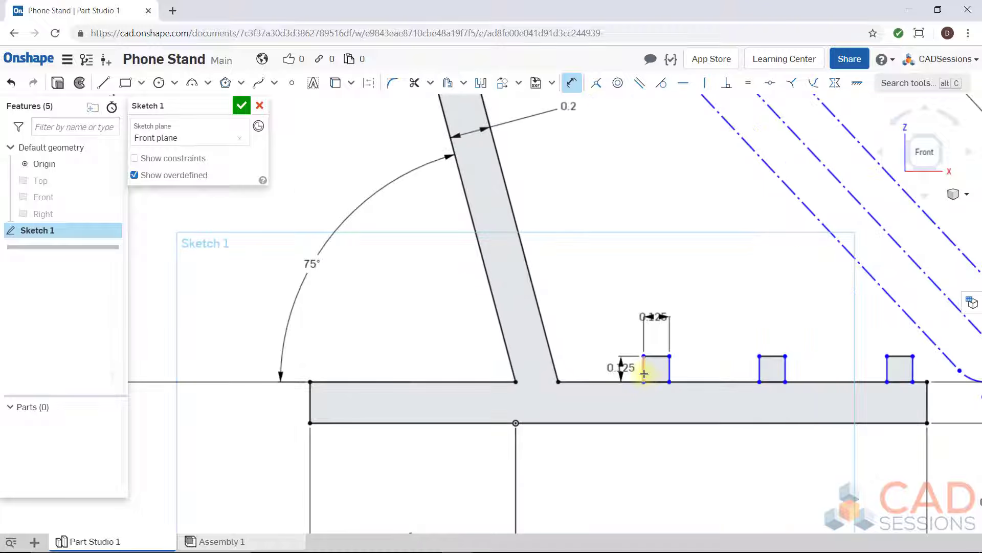
click(644, 373)
scroll(610, 353, down, 2)
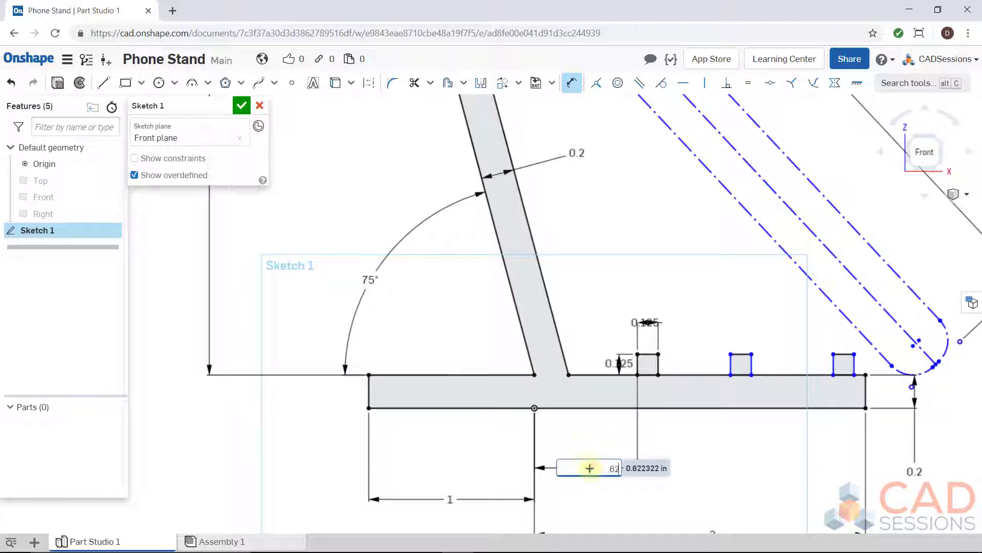
key(Return)
key(Escape)
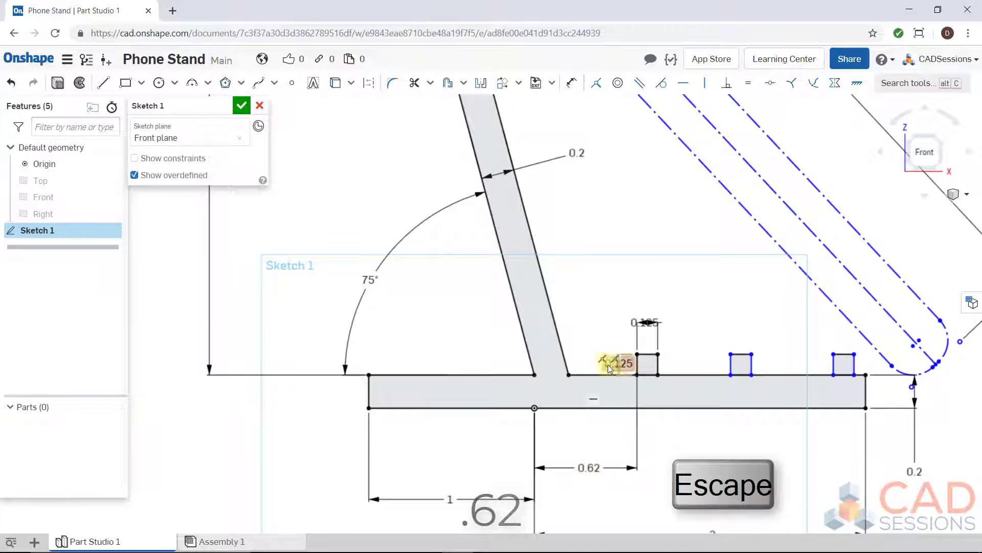
Step: Dimension the middle square's left side from the origin, setting the horizontal distance to 1.185 in
click(731, 362)
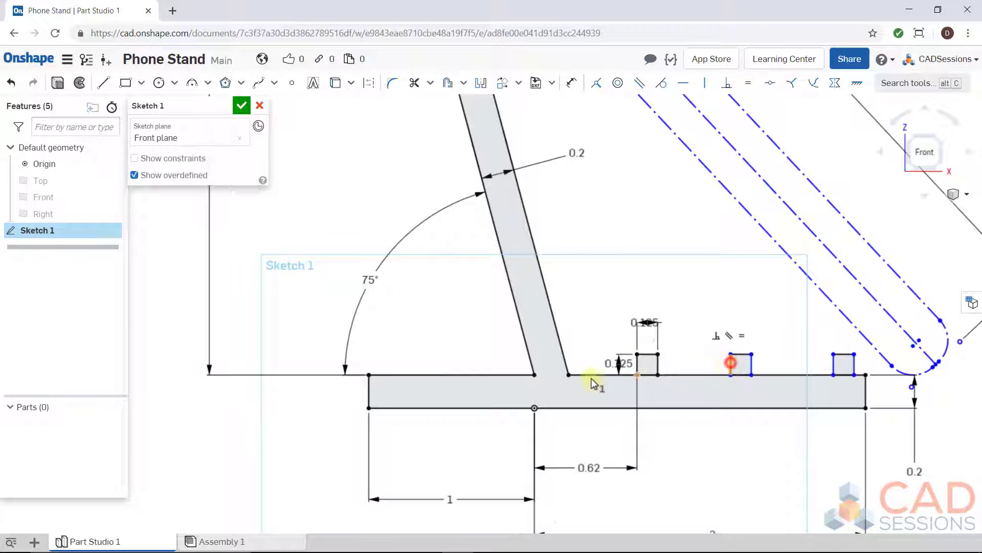
click(534, 407)
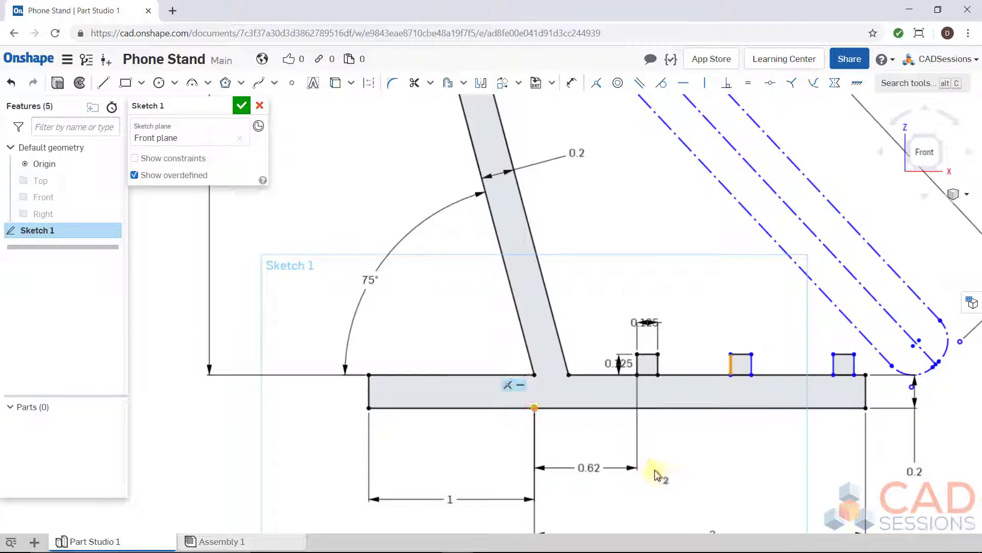
key(d)
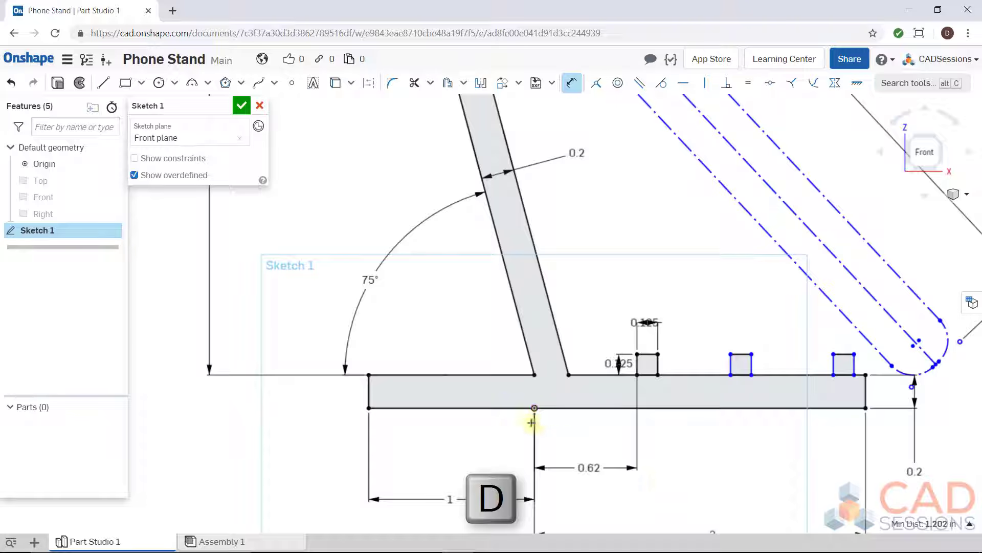
click(535, 408)
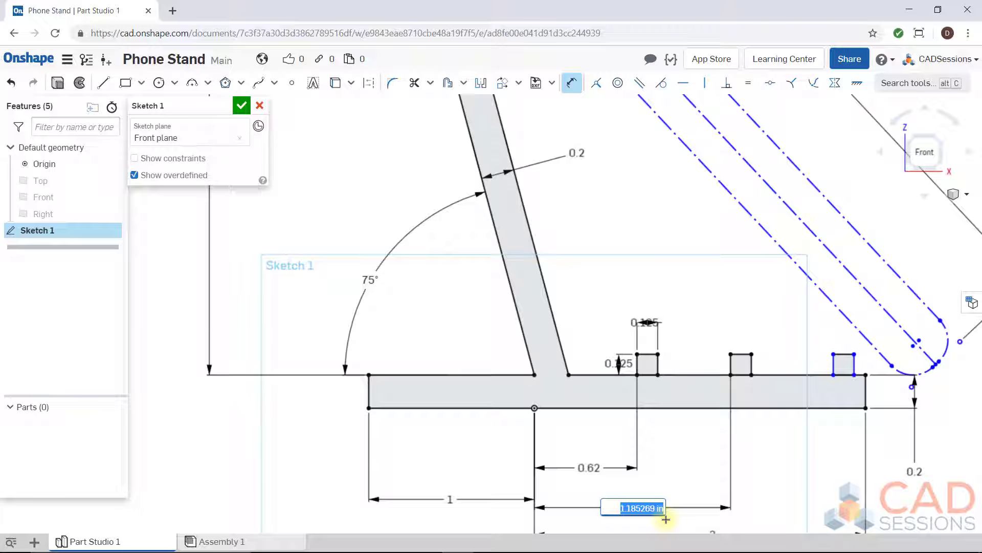
text(1.185)
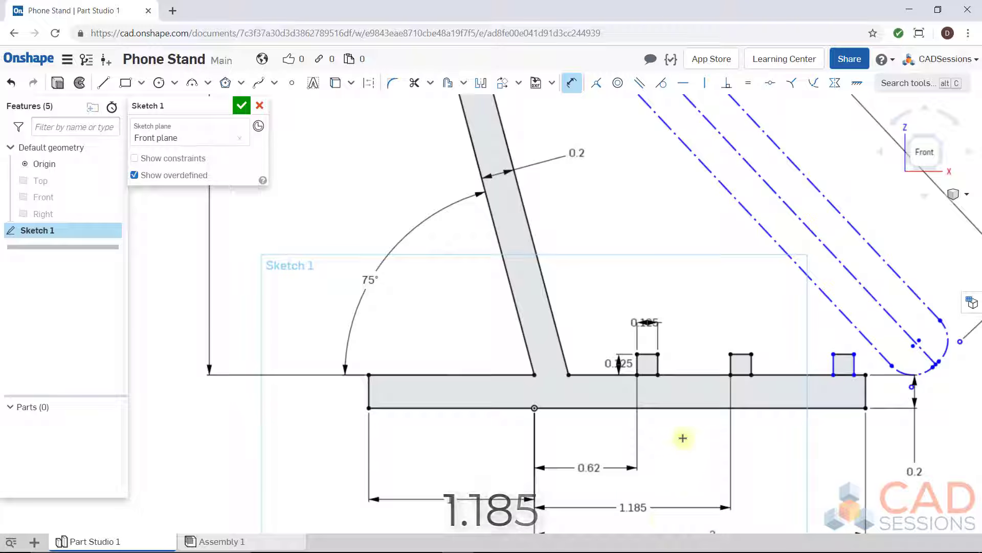
Step: Dimension the right square's left side from the origin, placing it below the base and setting it to 1.8 in
click(534, 408)
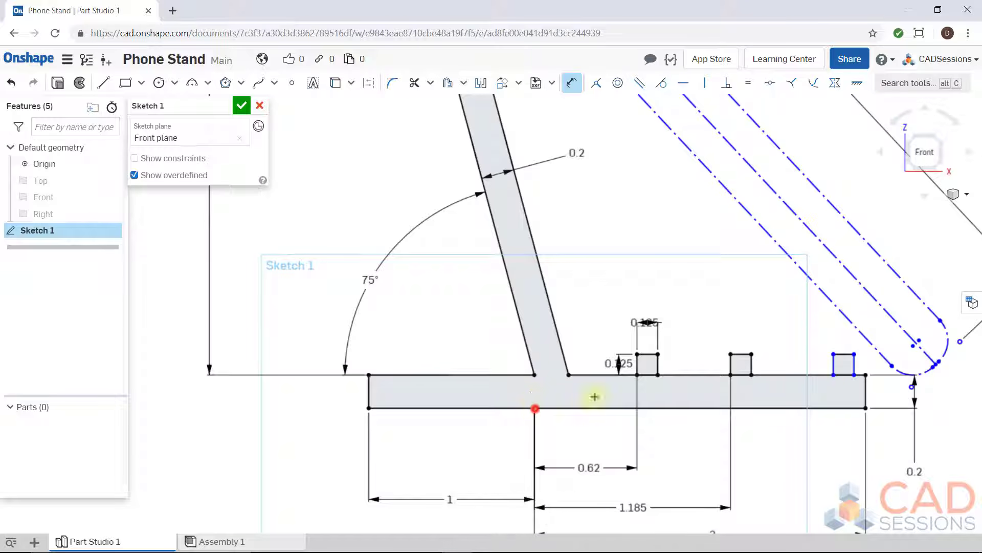
click(837, 363)
scroll(757, 285, down, 2)
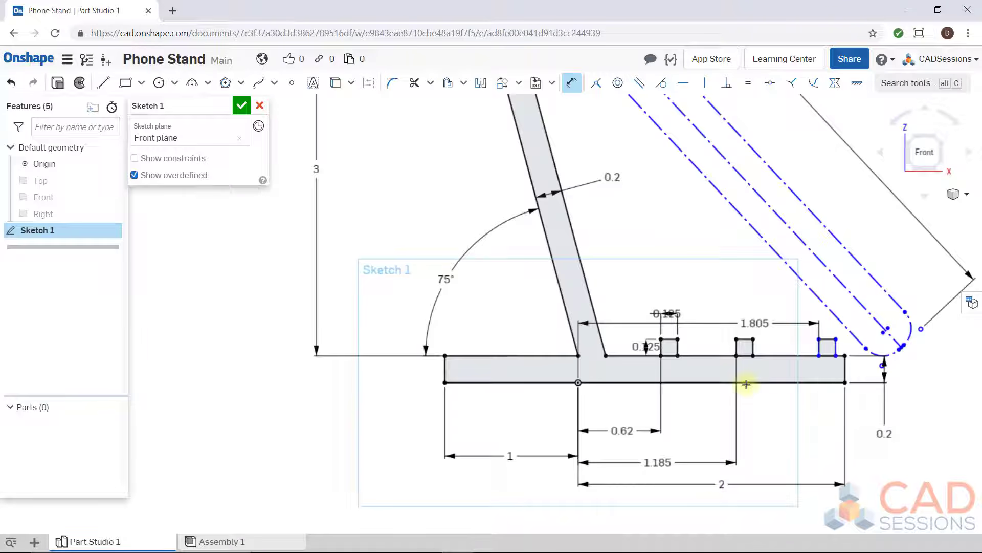
click(719, 483)
click(716, 475)
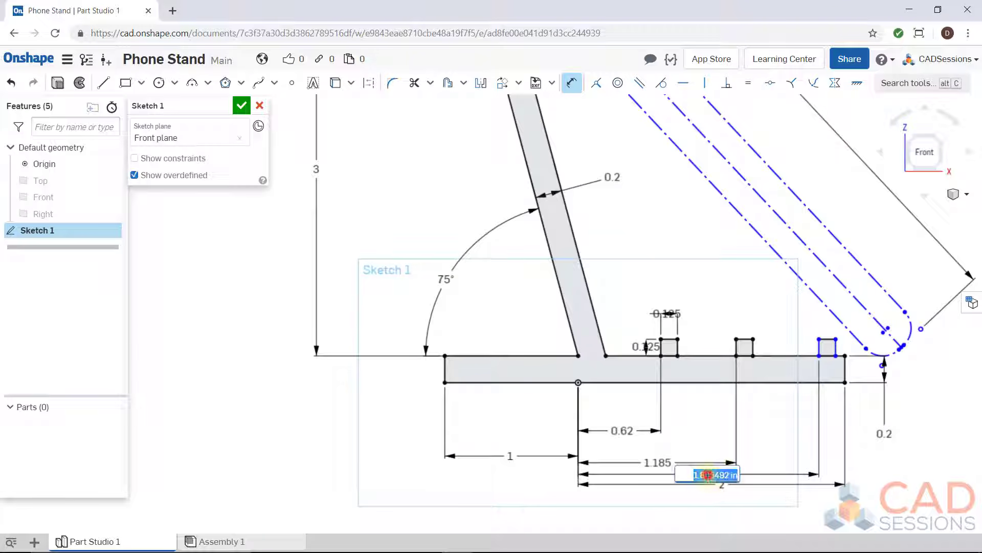
text(1.8)
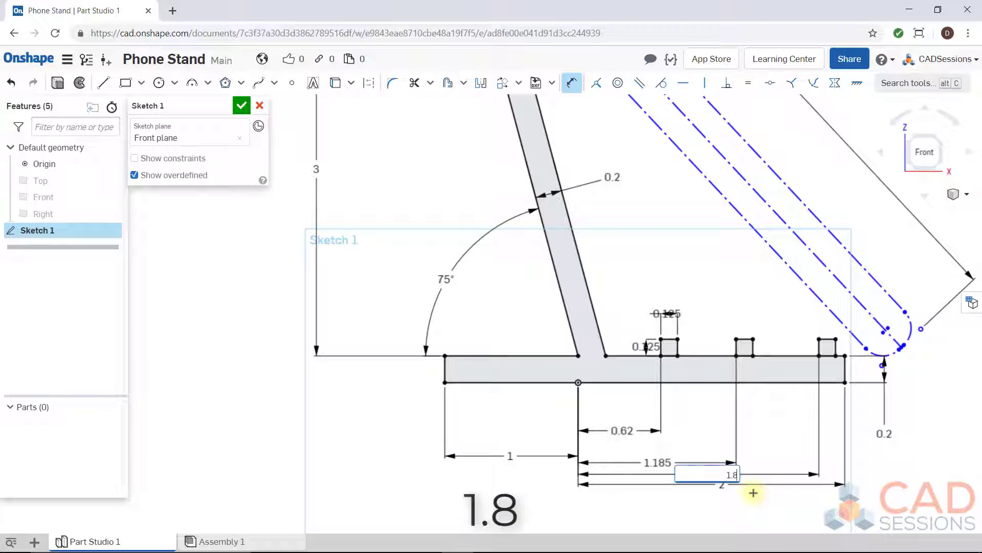
key(Return)
scroll(741, 421, down, 2)
scroll(822, 300, down, 2)
key(Escape)
Step: Slide the phone outline's lower end along the base into the gap between the left and middle squares and check its lean
scroll(815, 355, up, 2)
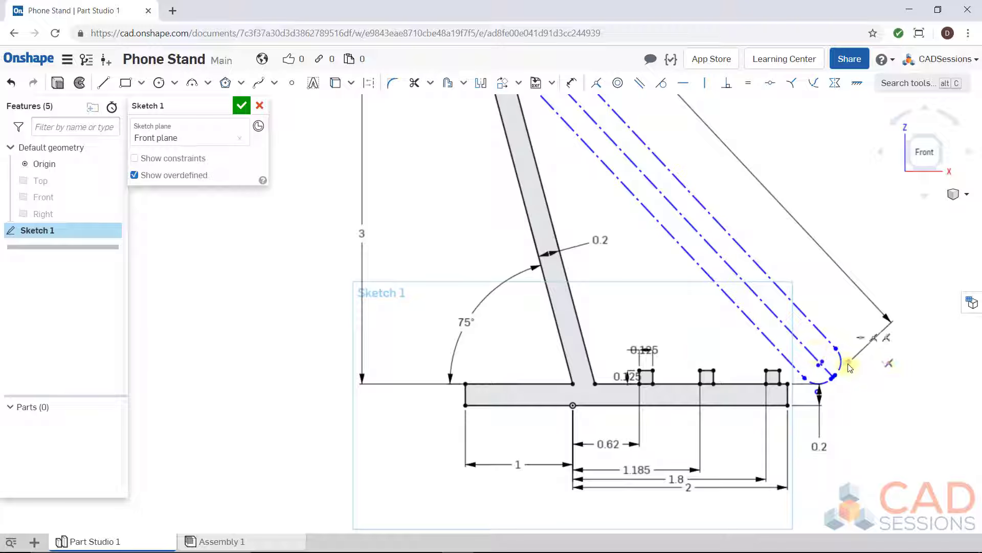
mouse_move(850, 367)
mouse_down()
mouse_move(642, 361)
mouse_move(879, 351)
mouse_move(628, 354)
mouse_move(862, 344)
mouse_up()
scroll(890, 396, down, 6)
scroll(791, 409, up, 2)
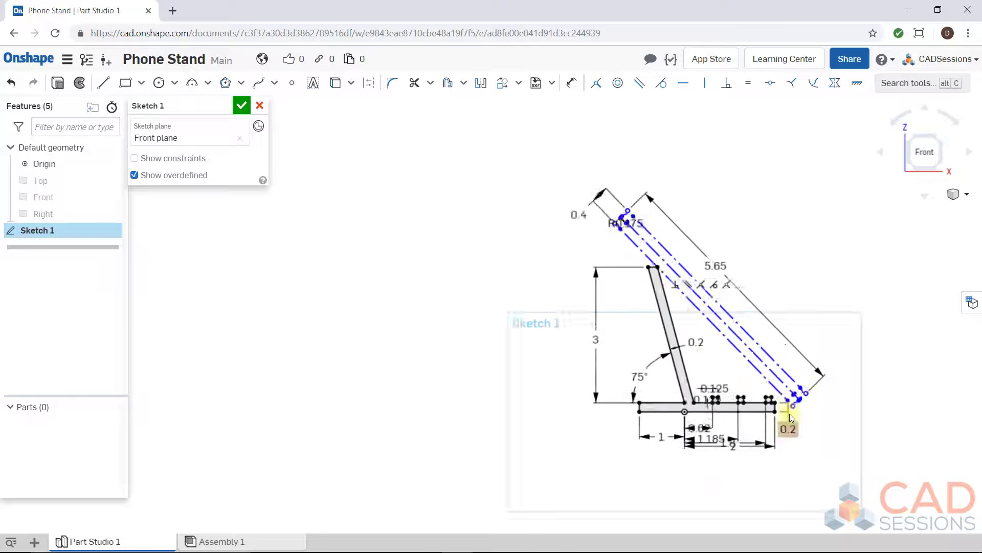
scroll(791, 417, up, 3)
mouse_move(821, 375)
mouse_down()
mouse_move(686, 377)
mouse_move(693, 372)
mouse_up()
click(840, 369)
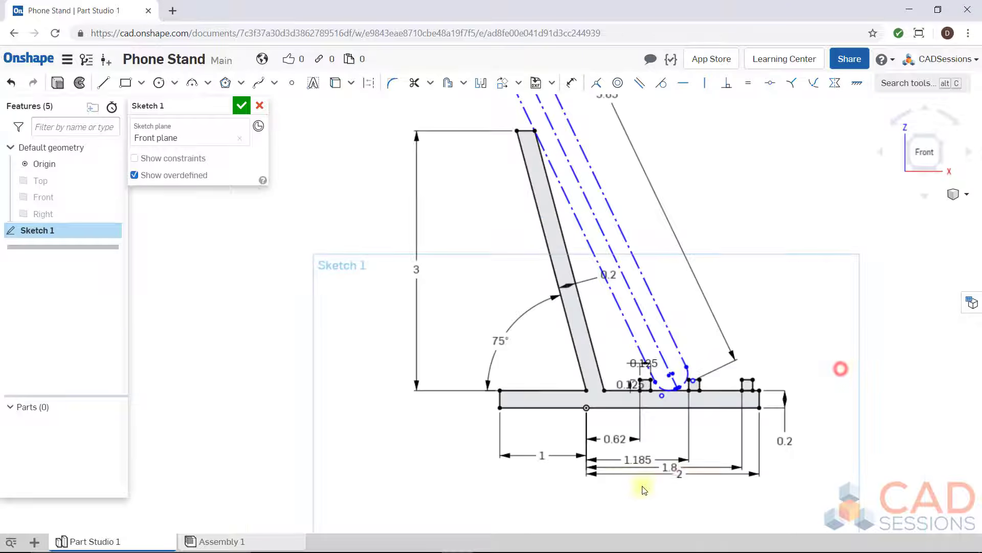
scroll(655, 453, down, 2)
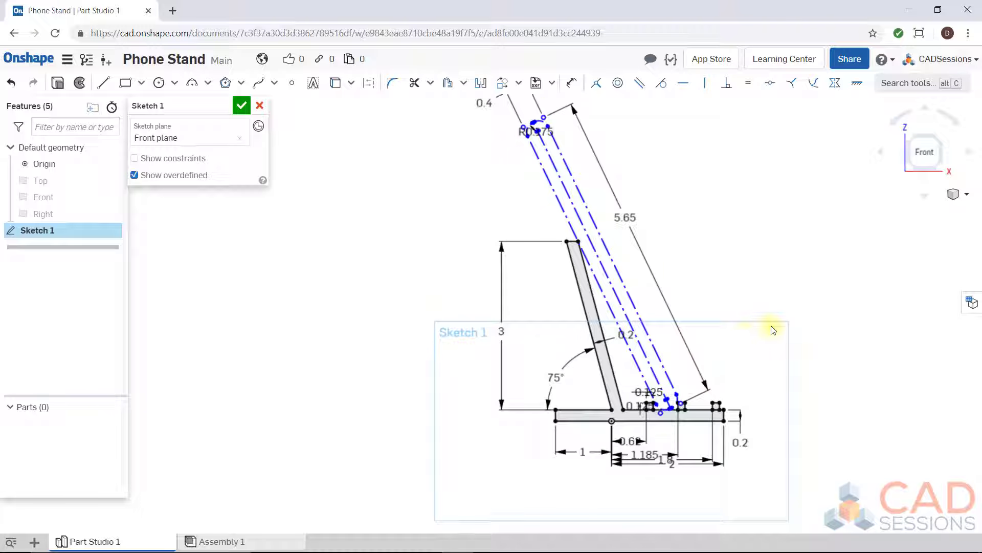
scroll(772, 327, up, 3)
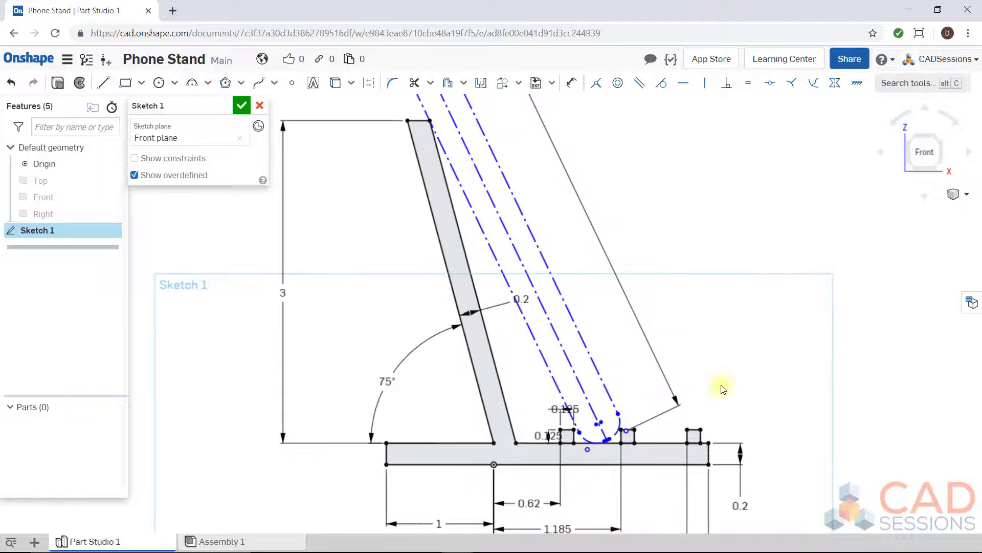
scroll(715, 314, down, 4)
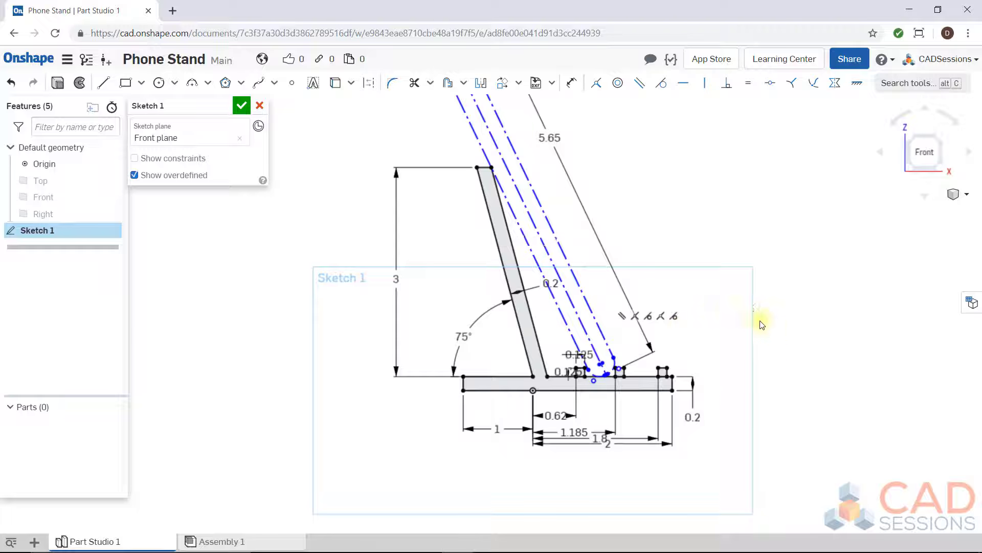
Step: Dimension the angle between the base's upper edge and the phone outline's centreline, leaving its value as it is
scroll(575, 380, up, 4)
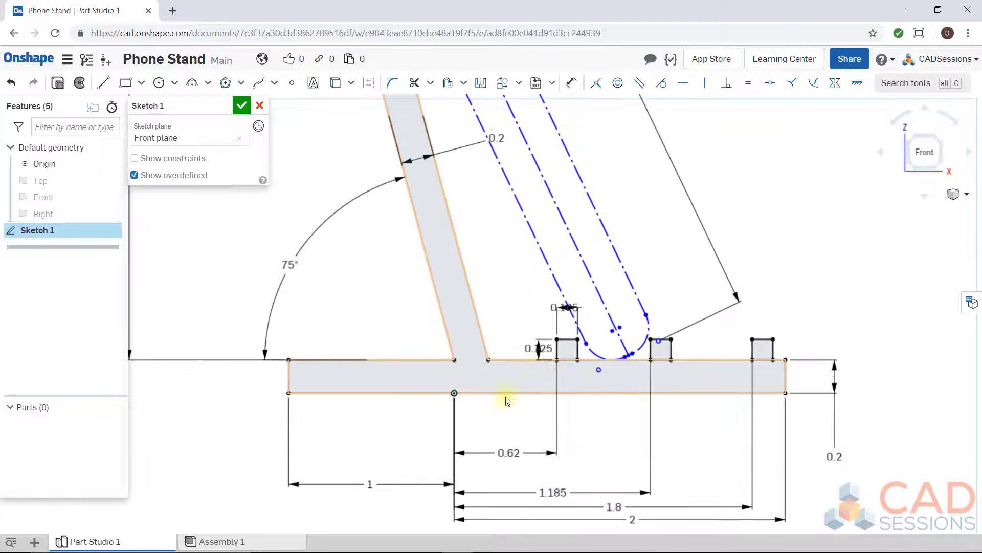
key(d)
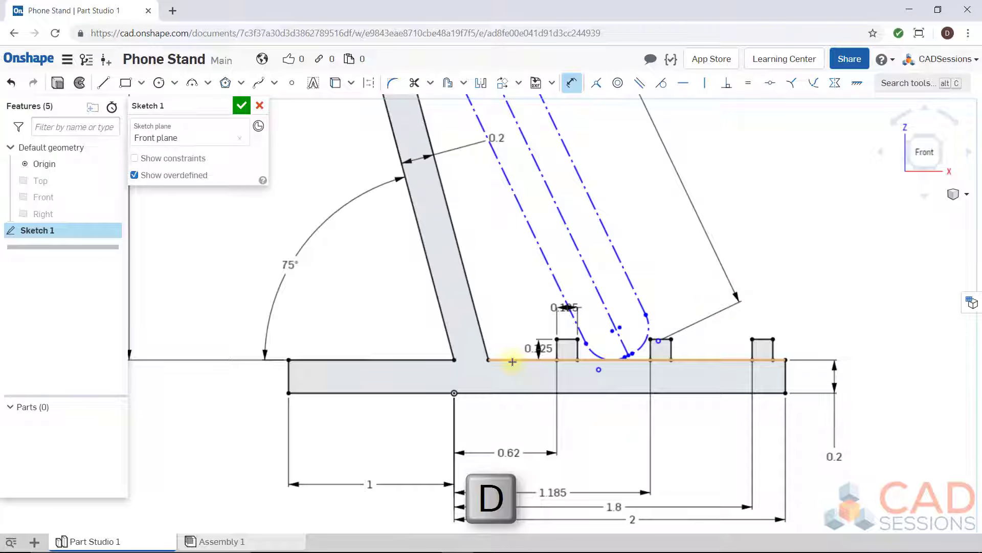
click(512, 362)
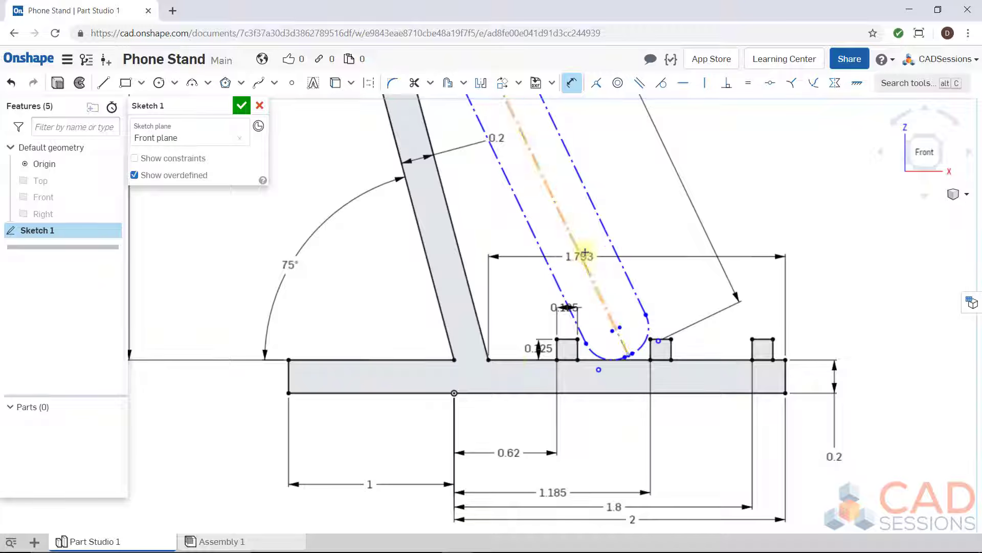
click(575, 249)
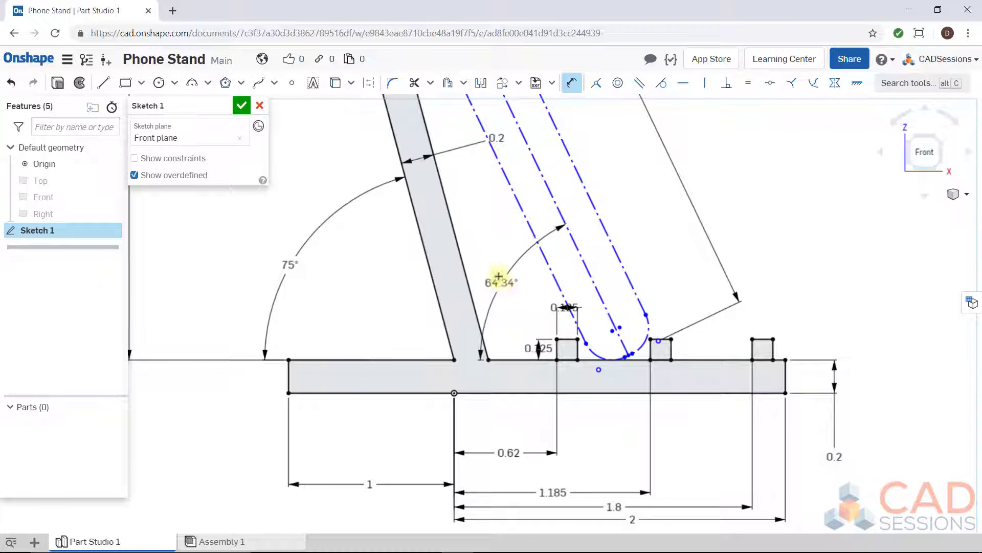
click(497, 278)
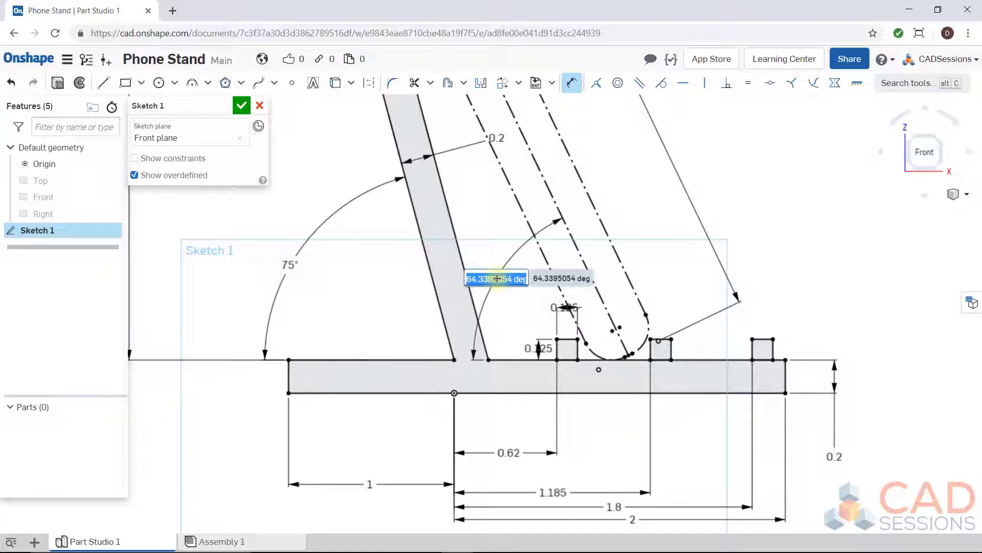
key(Escape)
scroll(506, 299, up, 3)
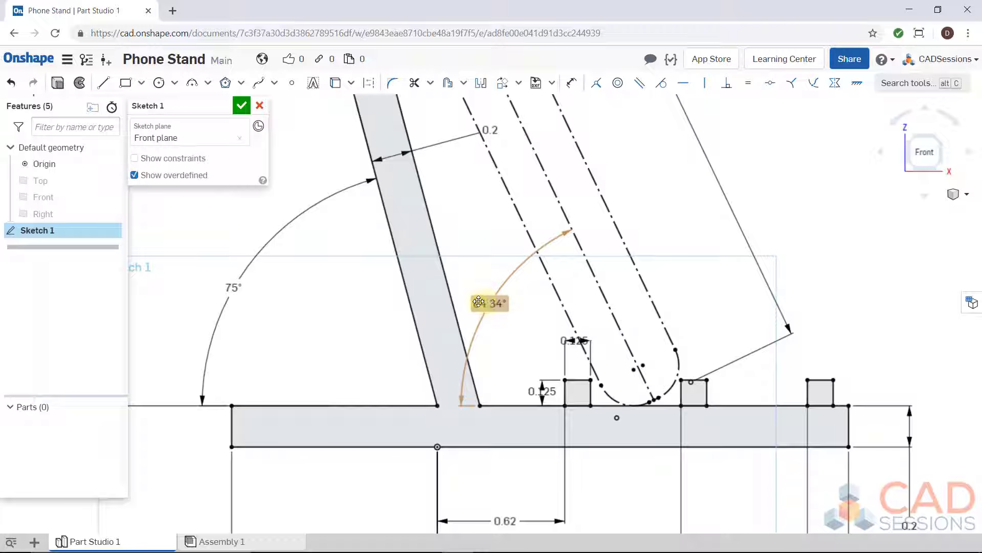
click(567, 221)
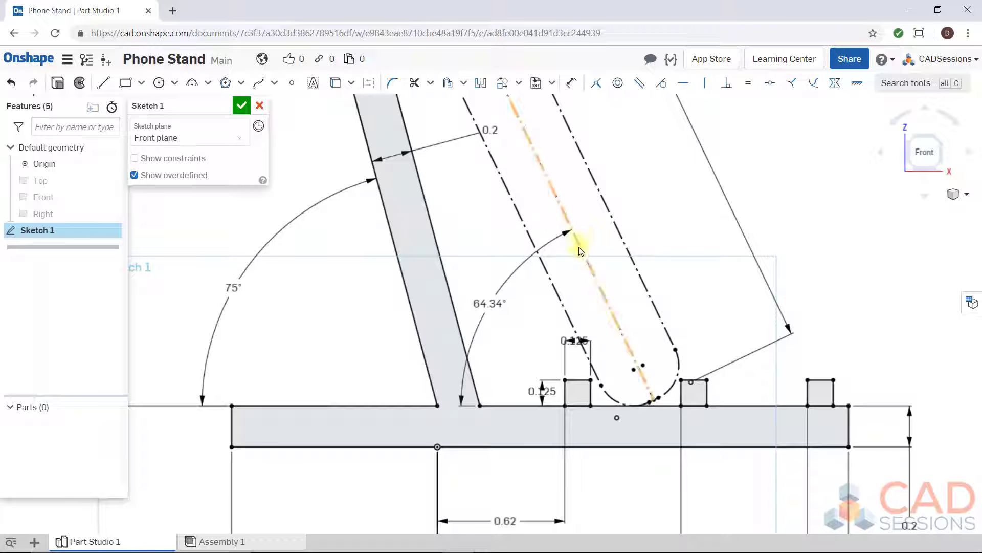
Step: Change the phone outline's lean angle to a driven dimension and shift its label slightly
right_click(482, 304)
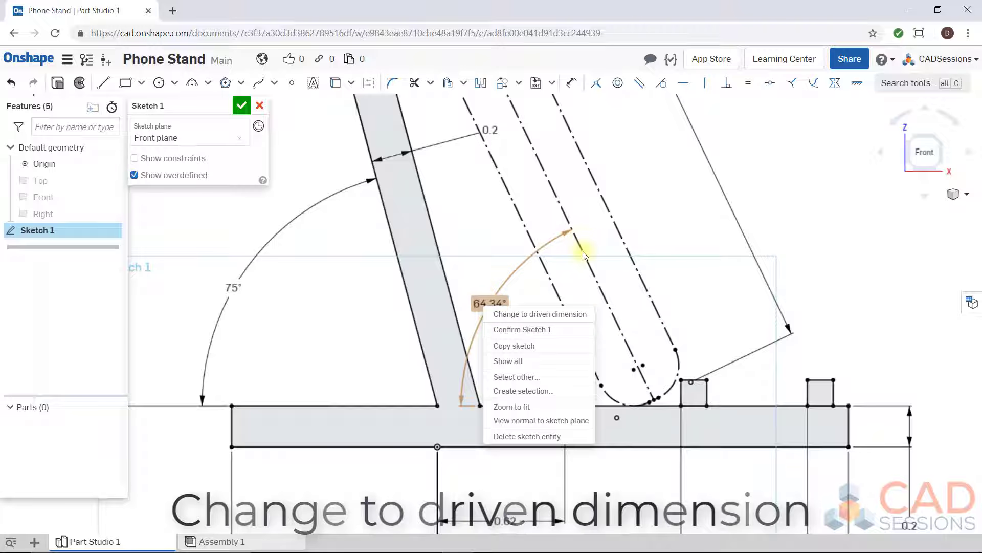
click(523, 313)
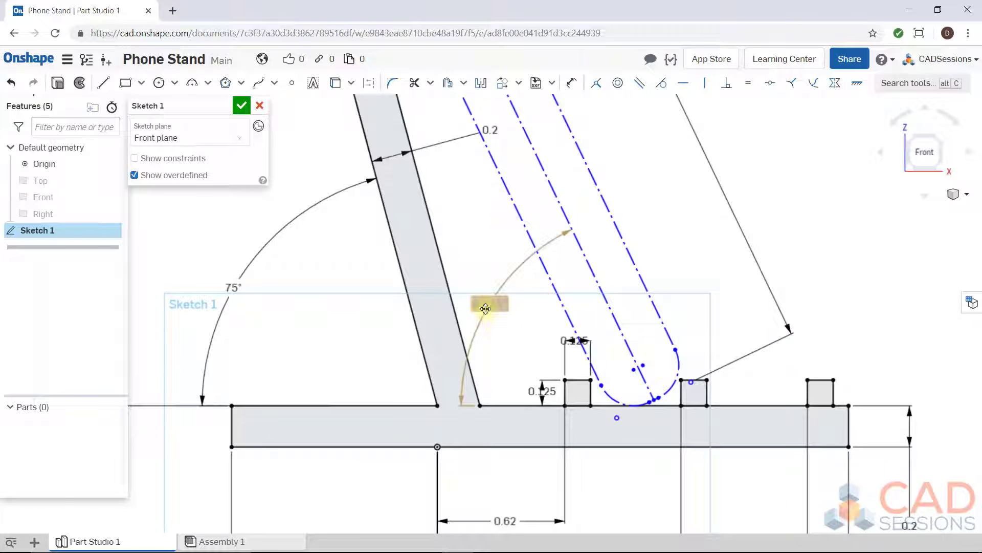
mouse_move(485, 307)
mouse_down()
mouse_move(520, 328)
mouse_move(492, 311)
mouse_move(514, 328)
mouse_move(501, 323)
mouse_up()
scroll(611, 379, down, 3)
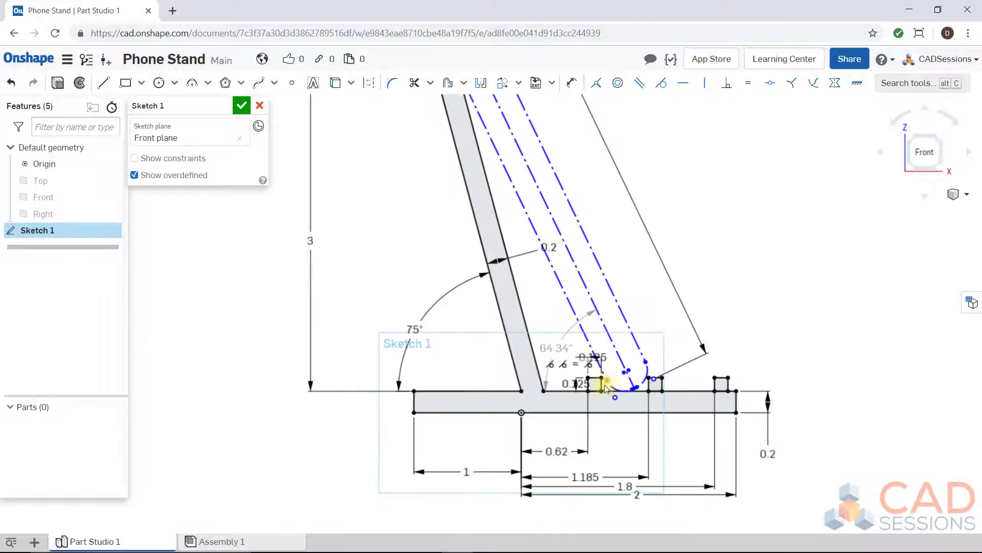
Step: Slide the phone outline's lower end along the base to check its lean in each position, leaving it between the middle and right squares
scroll(622, 332, up, 2)
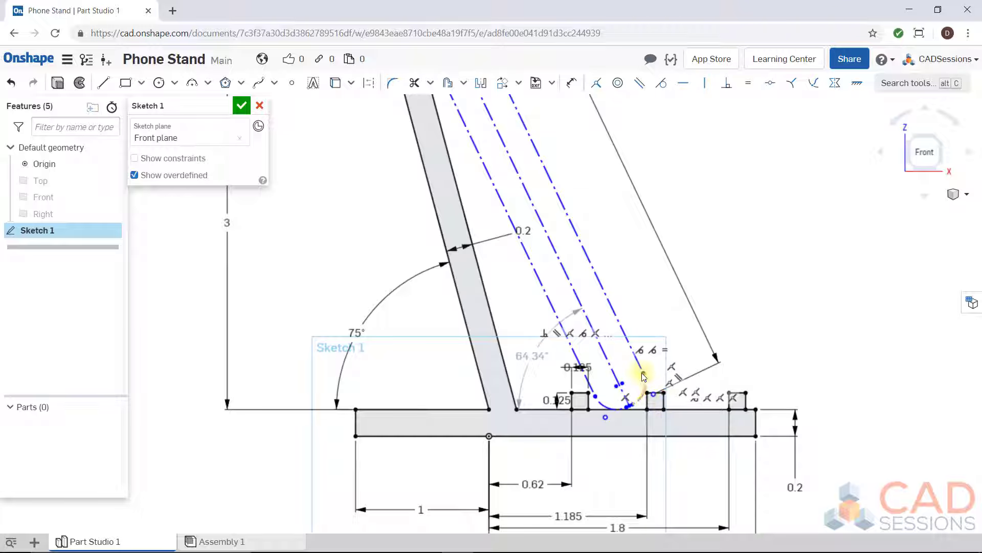
drag(644, 374, 814, 362)
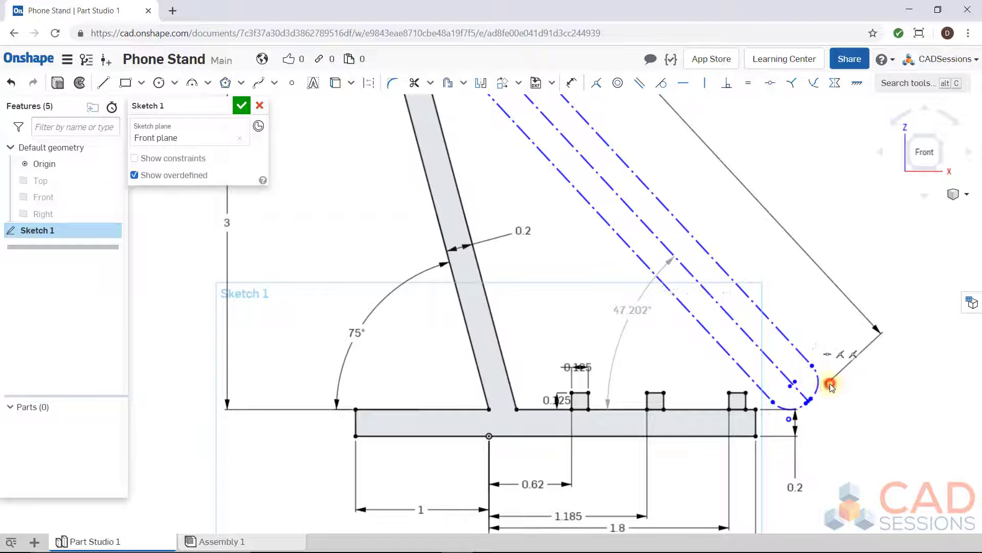
drag(830, 385, 577, 372)
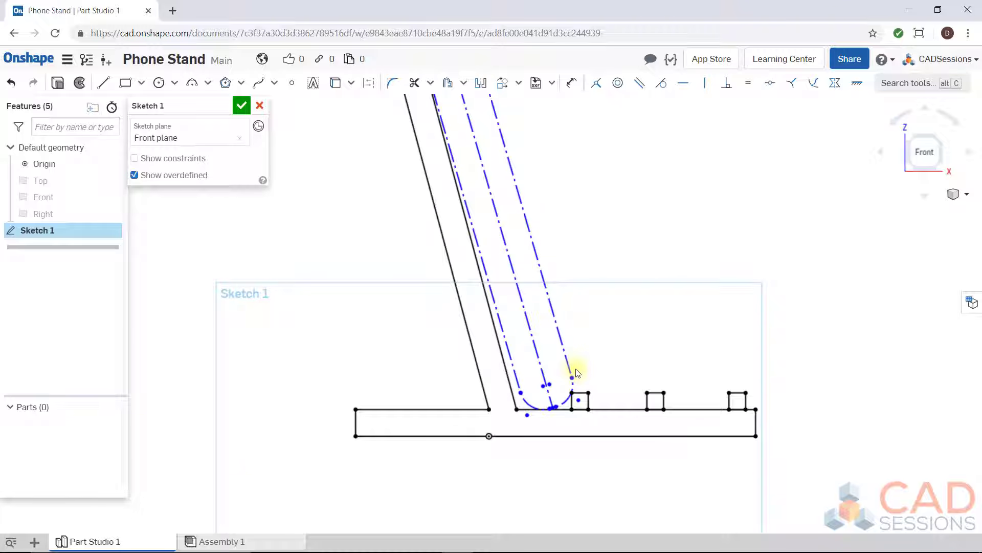
drag(576, 372, 576, 373)
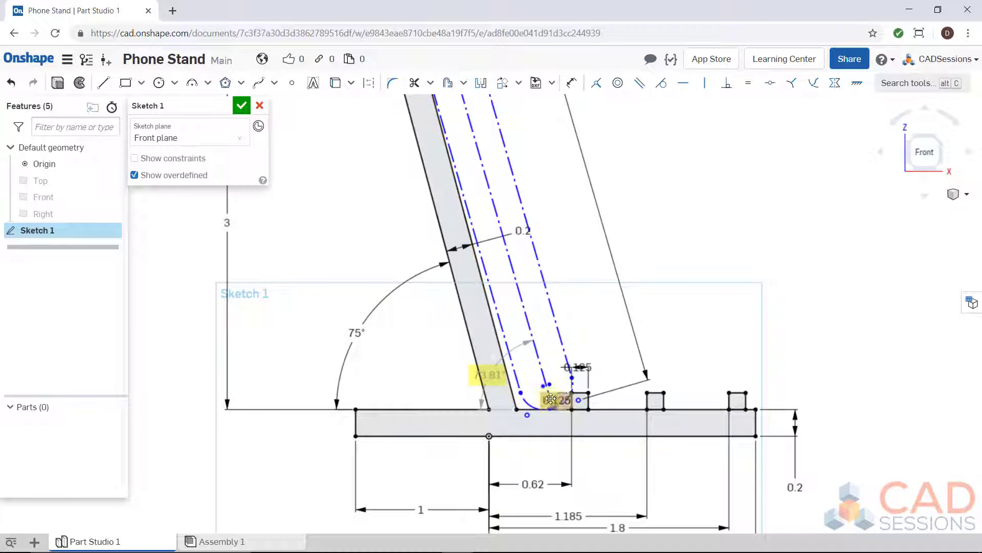
drag(545, 389, 706, 385)
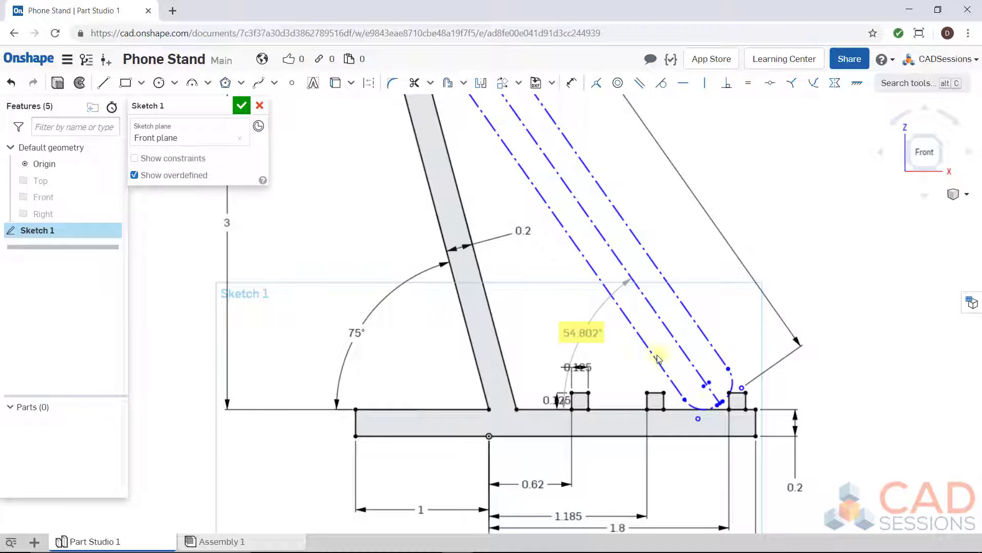
click(622, 314)
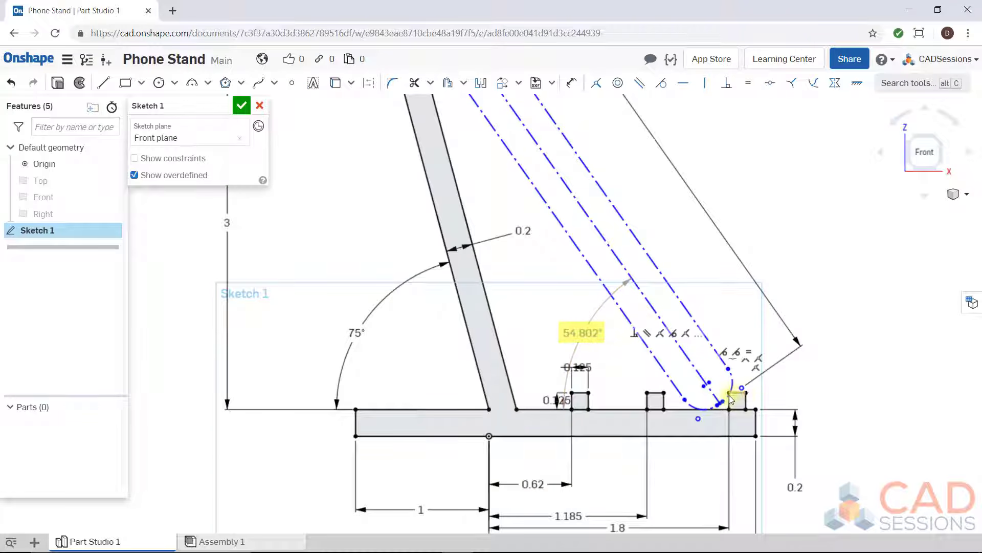
Step: Finish the stand's side profile sketch
scroll(649, 506, down, 5)
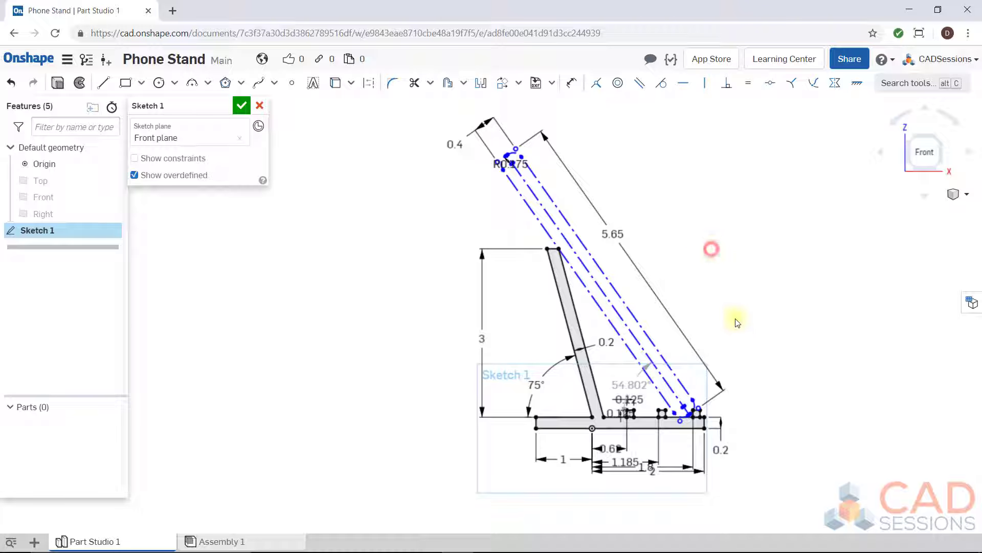
scroll(732, 315, up, 2)
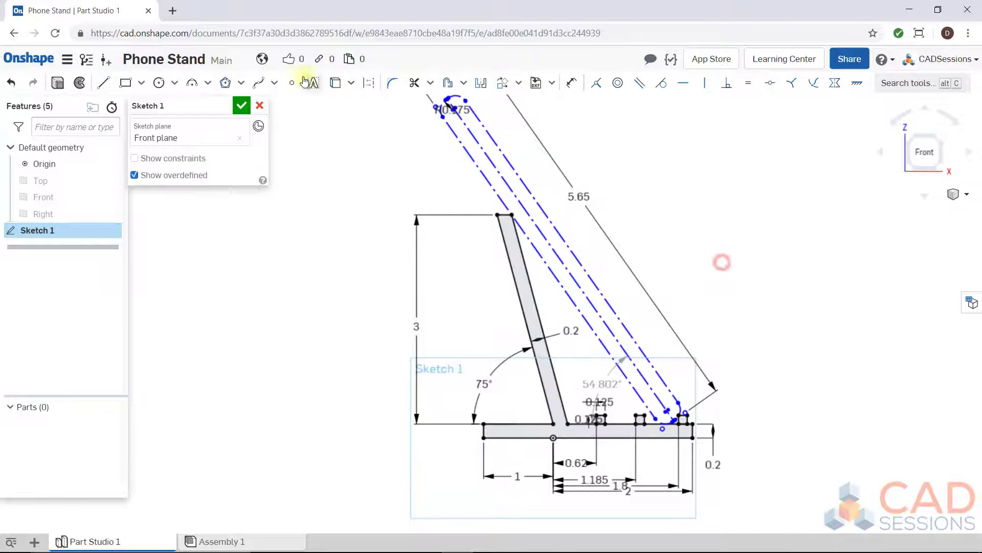
click(242, 109)
mouse_move(771, 304)
right_down()
mouse_move(701, 303)
mouse_move(745, 292)
mouse_move(695, 300)
mouse_move(706, 311)
mouse_move(659, 323)
right_up()
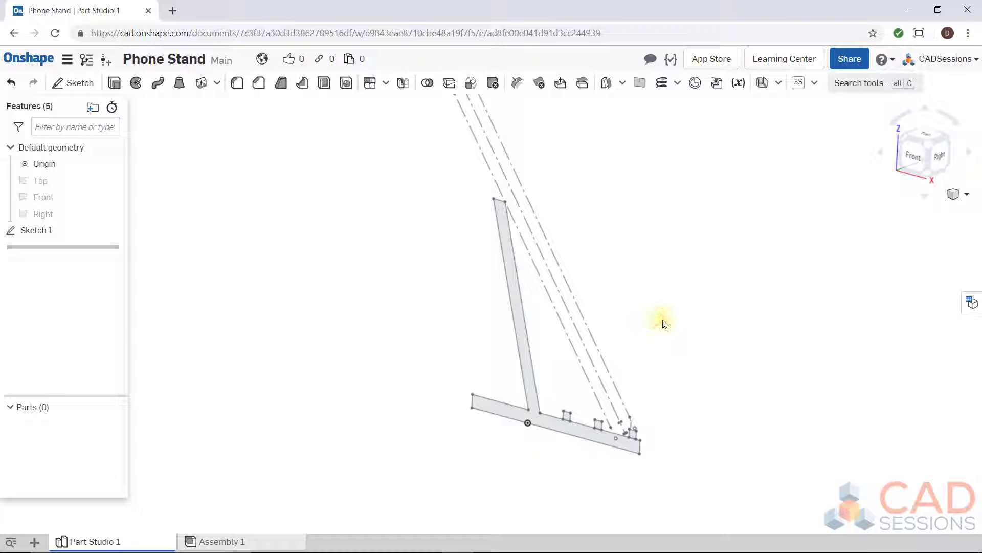
click(417, 238)
click(332, 192)
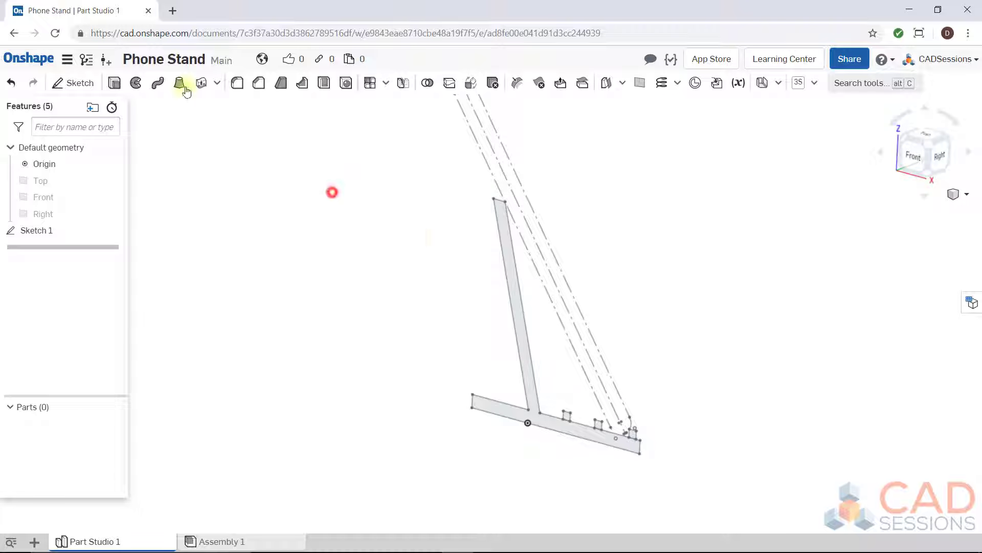
Step: Extrude the base and back support region as a new solid, with the end type set to Symmetric
click(115, 83)
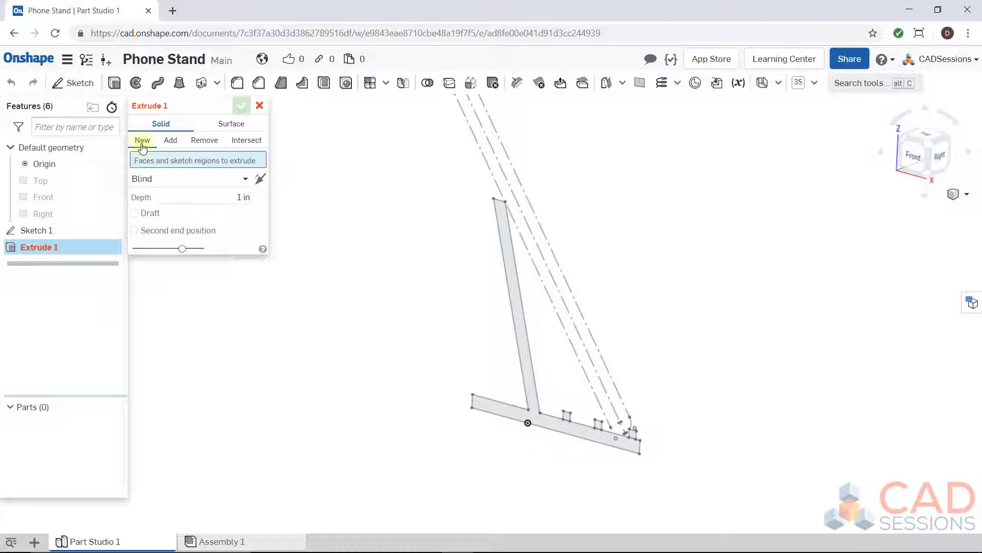
click(518, 315)
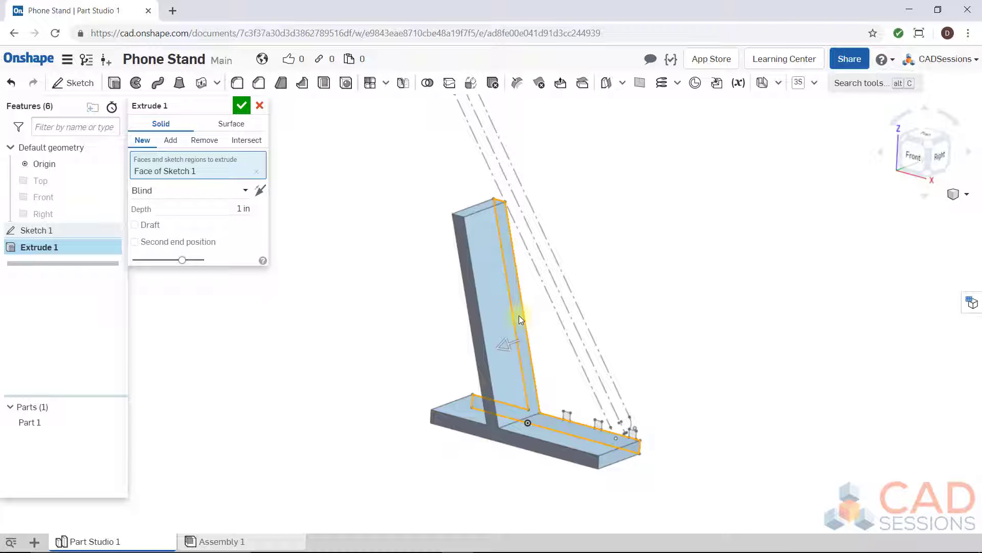
click(246, 191)
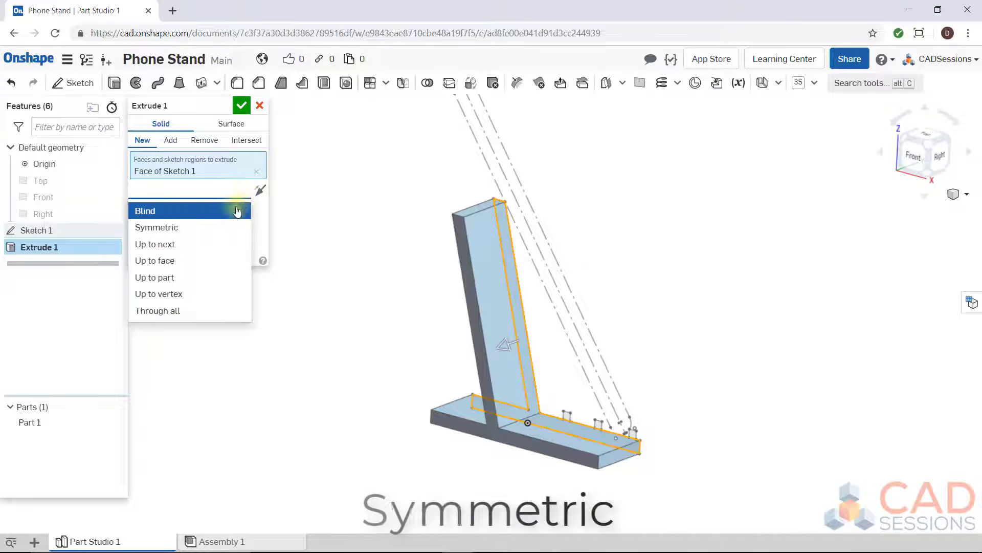
click(218, 226)
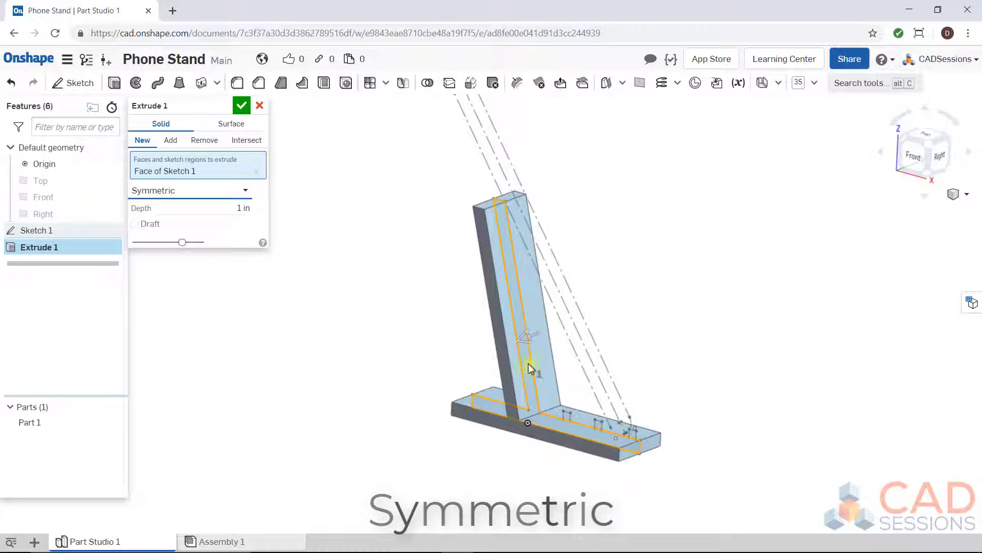
Step: Set the symmetric extrusion's depth to 3 in and accept the feature
drag(525, 340, 497, 342)
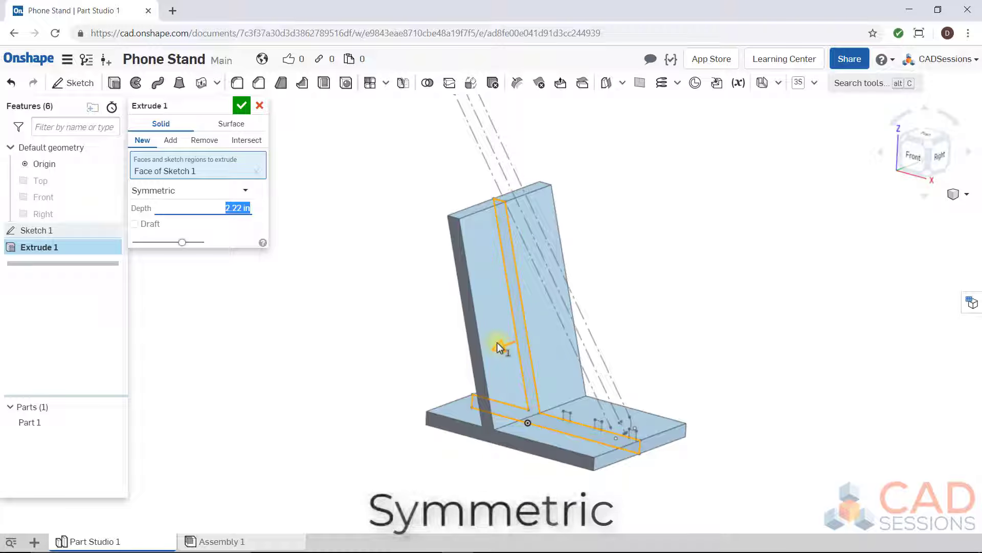
click(195, 204)
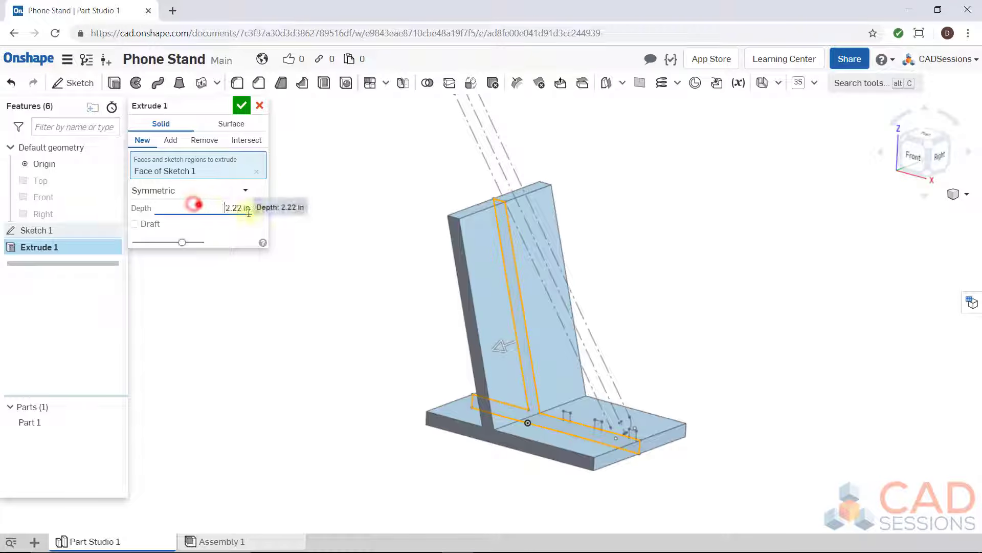
double_click(248, 212)
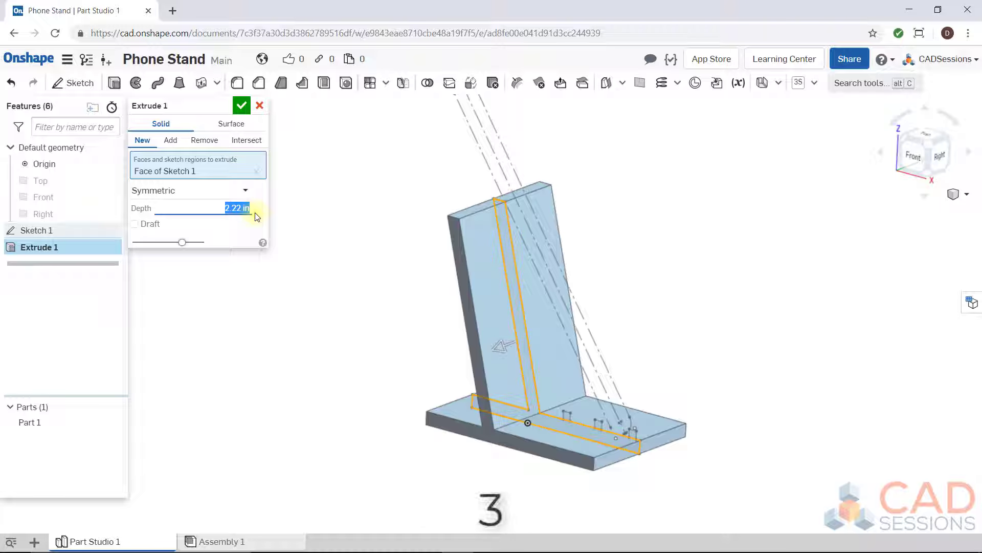
text(3)
key(Tab)
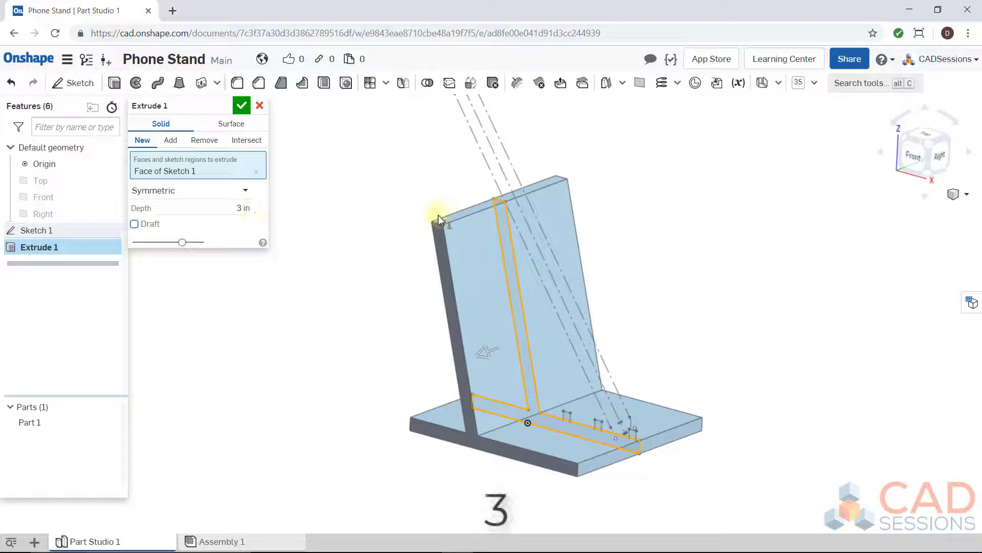
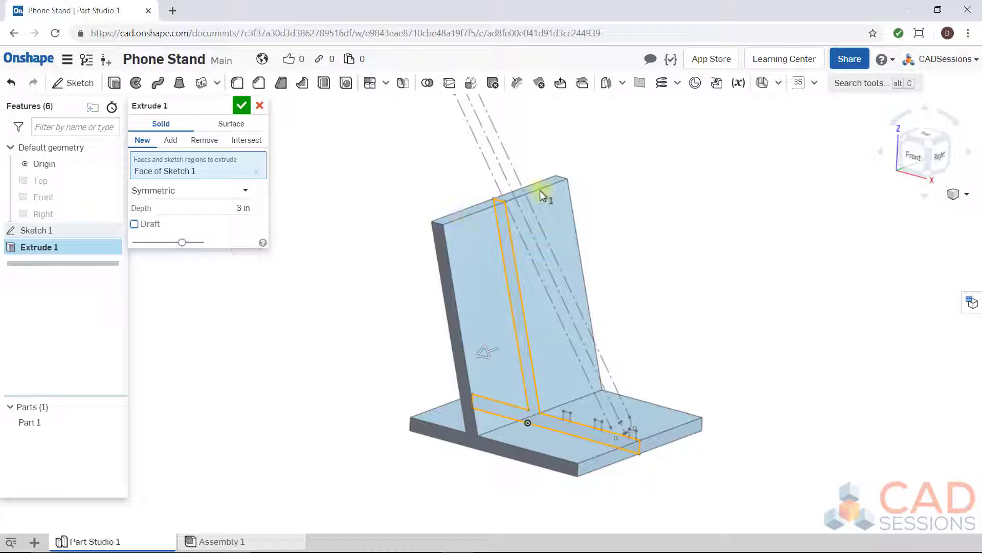
click(241, 107)
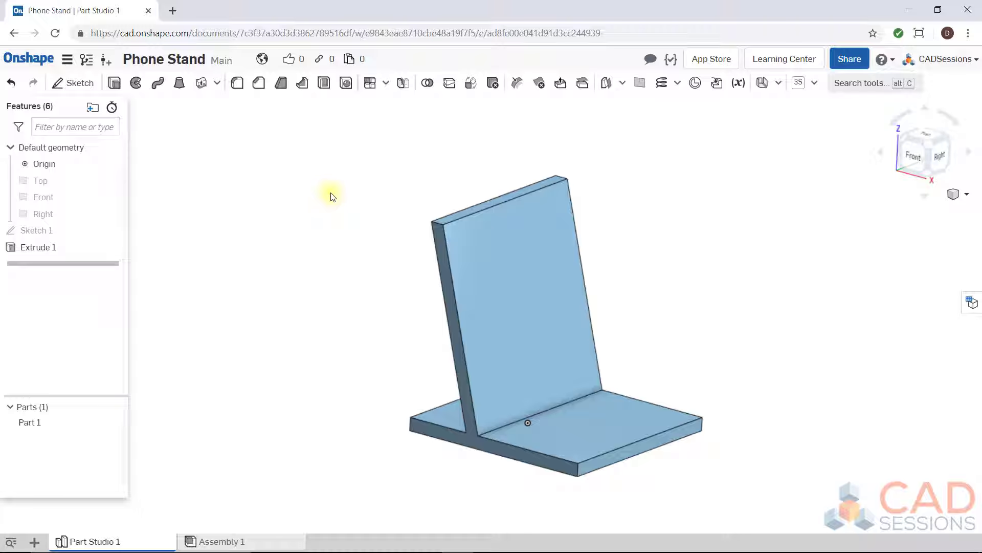
click(51, 248)
right_click(50, 248)
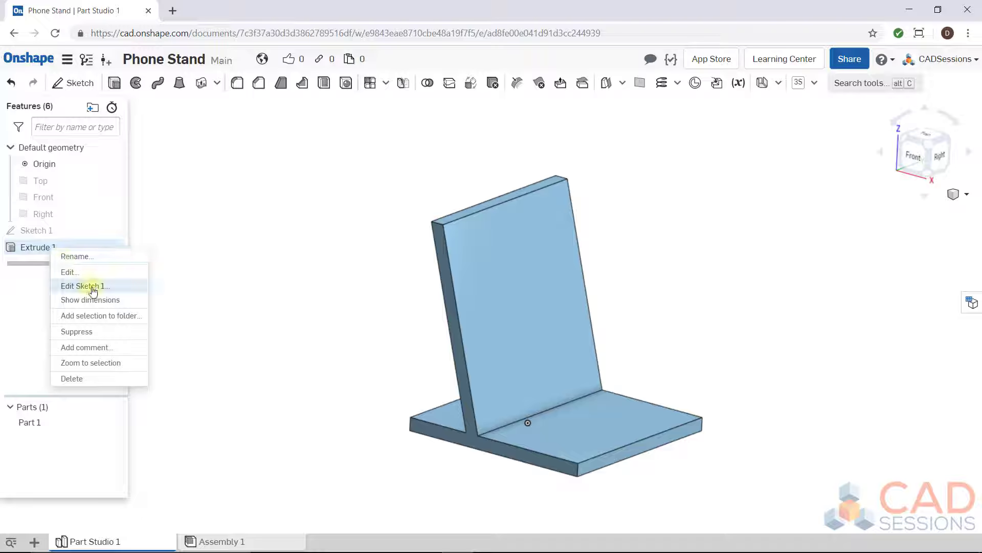
click(258, 239)
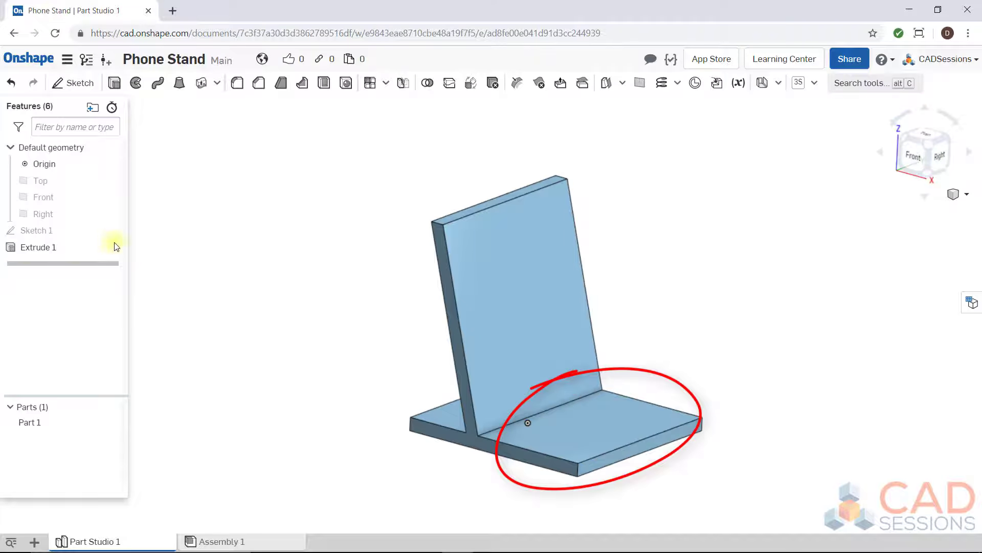
Step: Edit the stand's extrusion to include the three small stop squares along the base, and accept the change
right_click(46, 248)
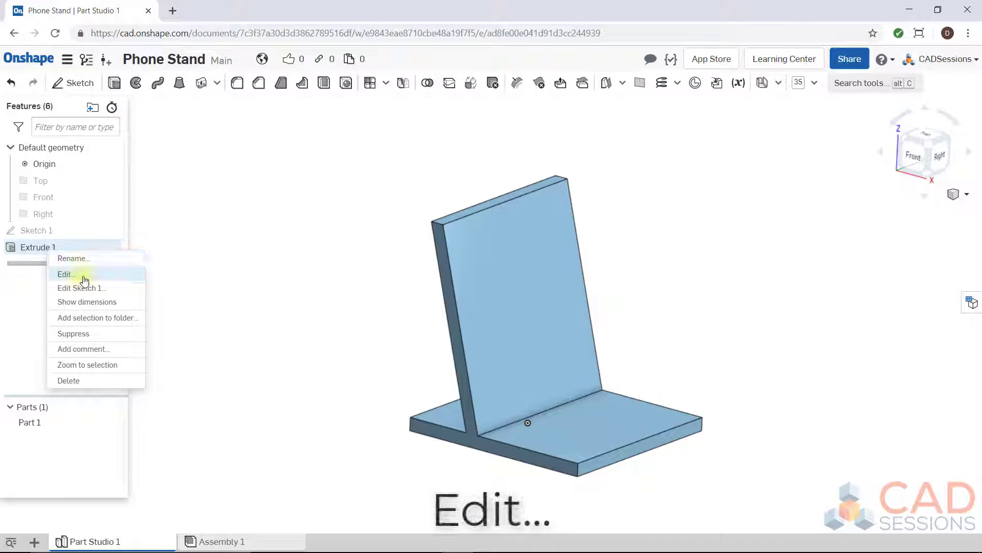
click(84, 276)
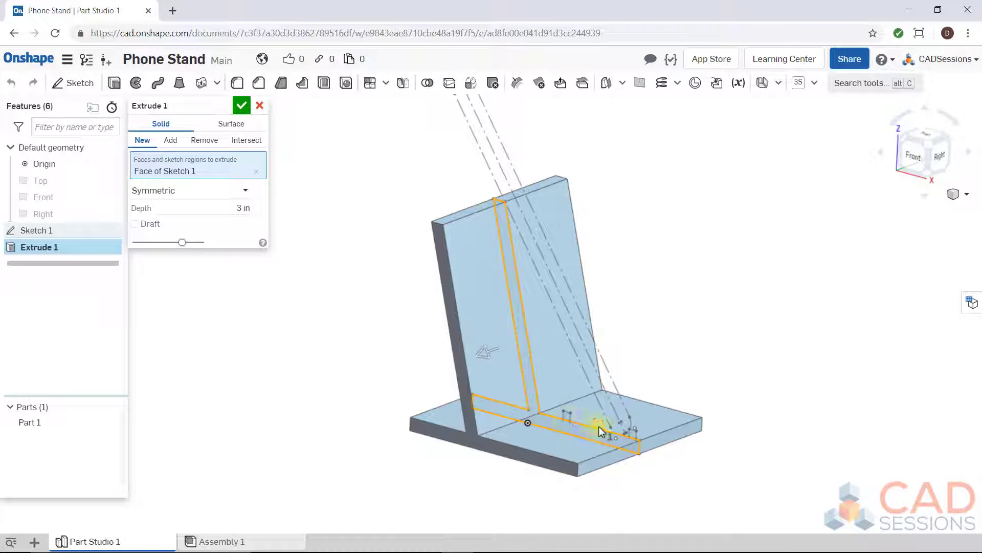
scroll(580, 433, up, 2)
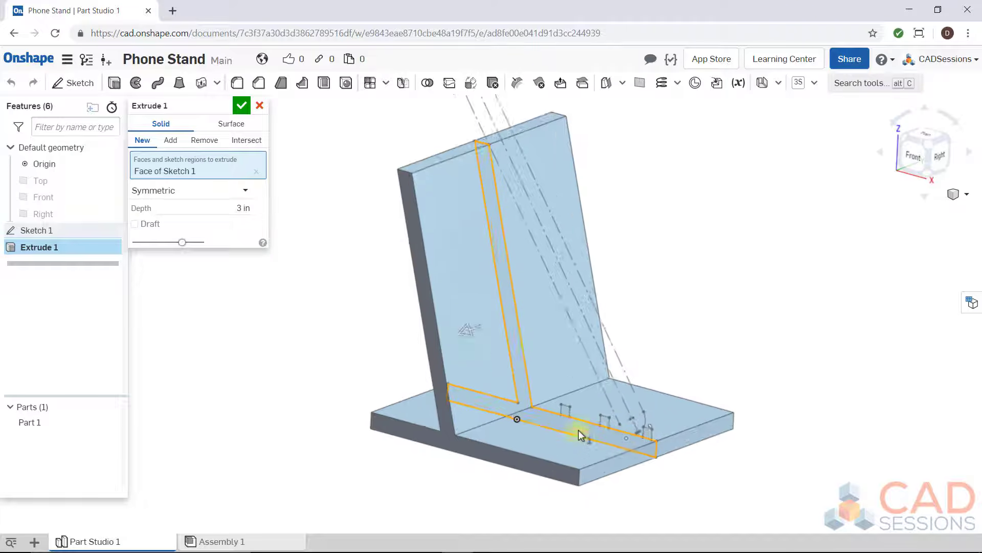
scroll(580, 434, up, 5)
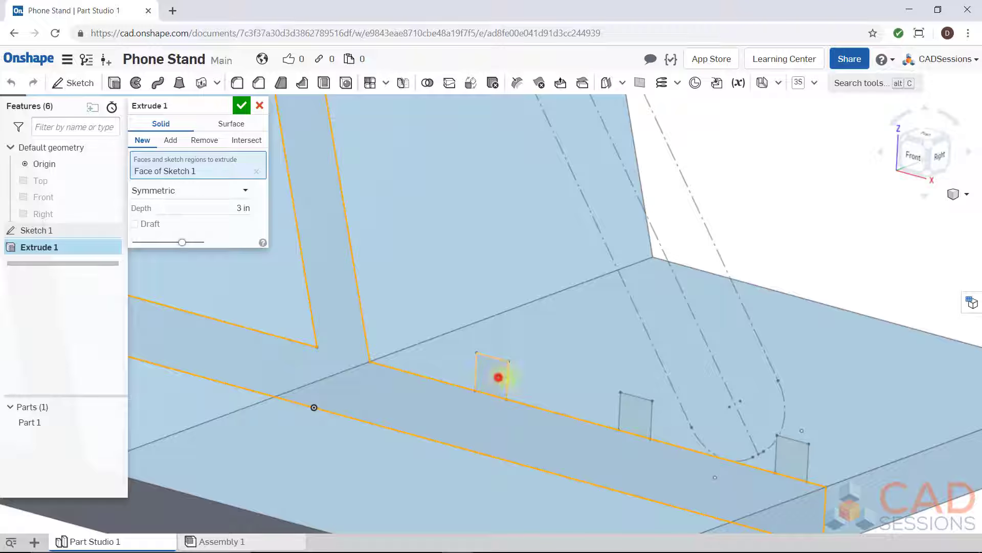
click(498, 377)
click(640, 413)
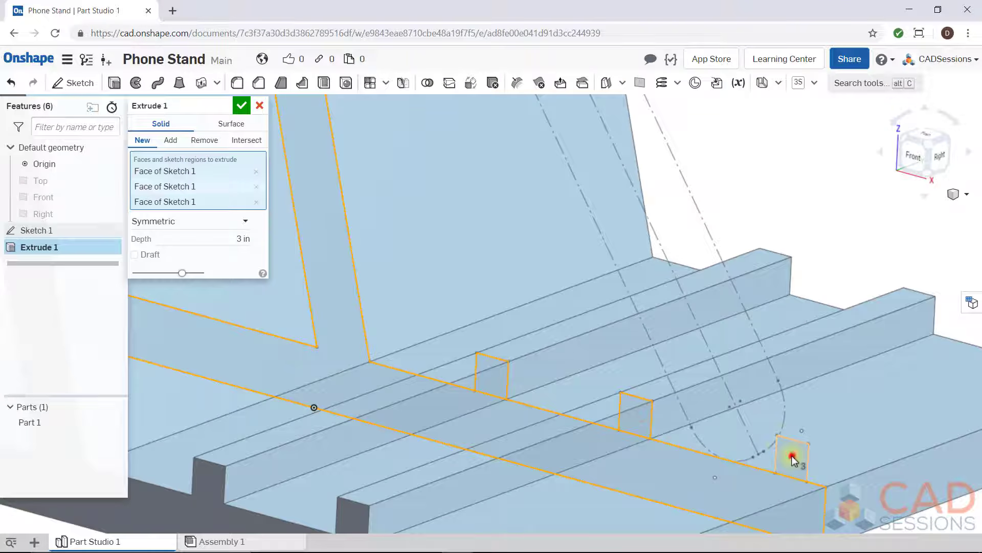
click(788, 451)
scroll(649, 283, down, 5)
scroll(649, 283, down, 2)
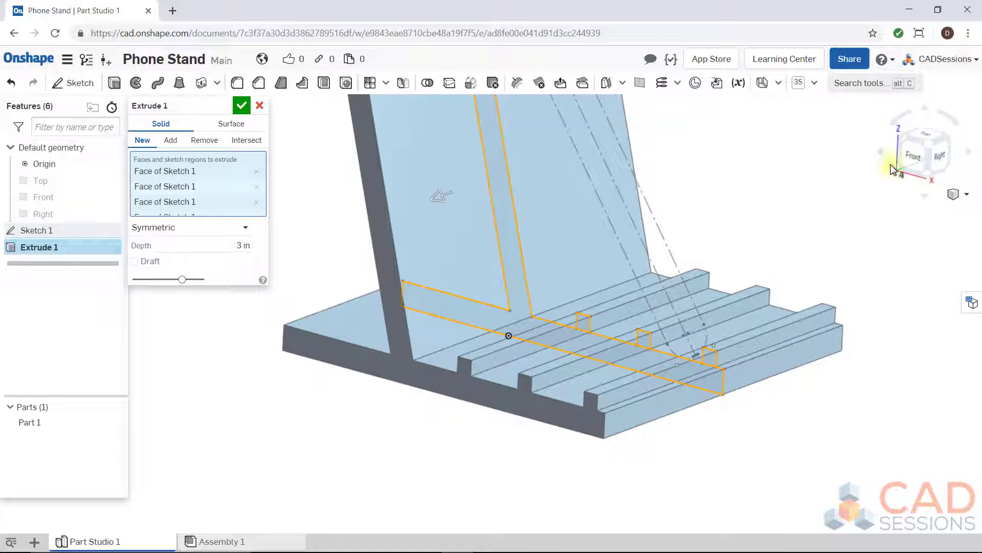
click(242, 107)
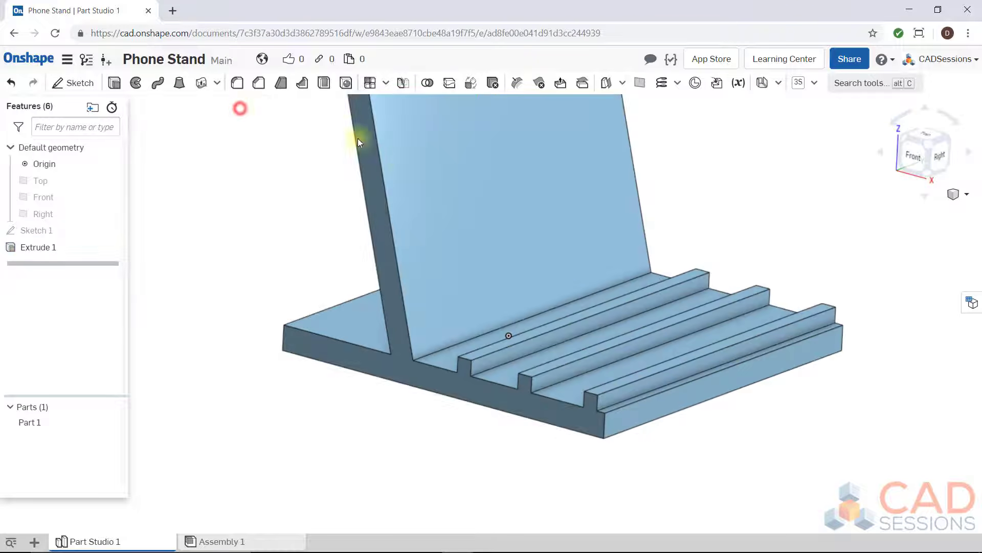
Step: Show the profile sketch over the solid and examine the phone outline against the stops from the front and at an angle
scroll(665, 333, down, 3)
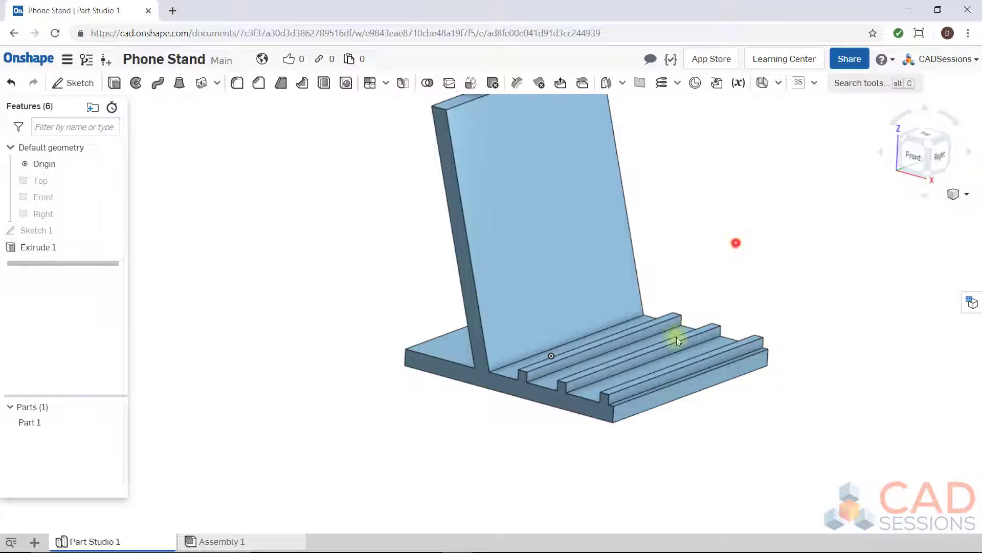
scroll(445, 441, down, 1)
scroll(704, 322, up, 1)
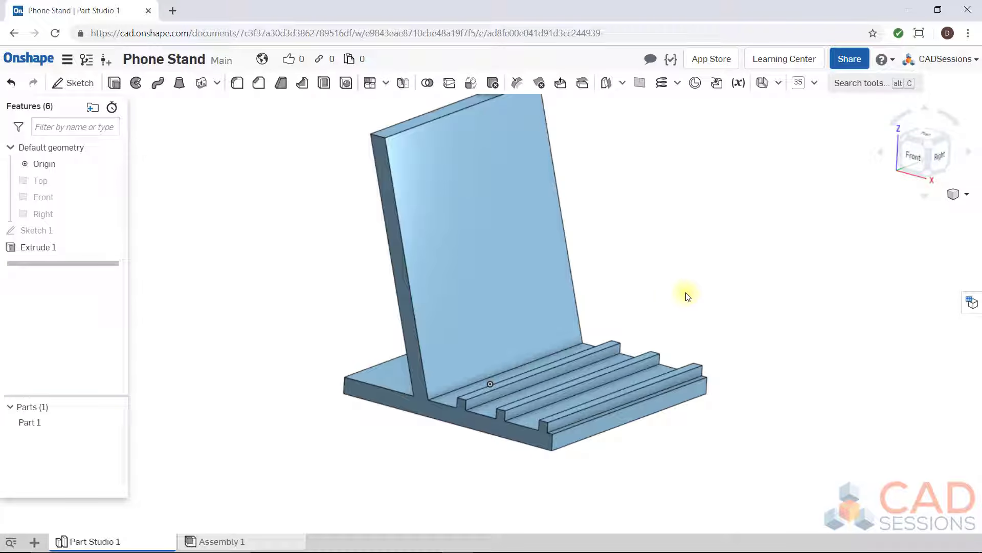
click(915, 161)
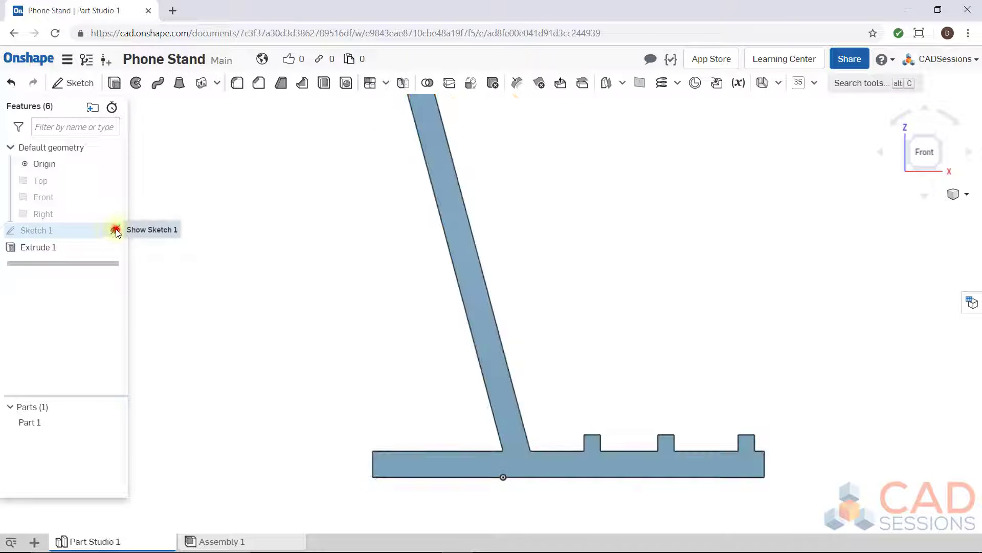
click(116, 230)
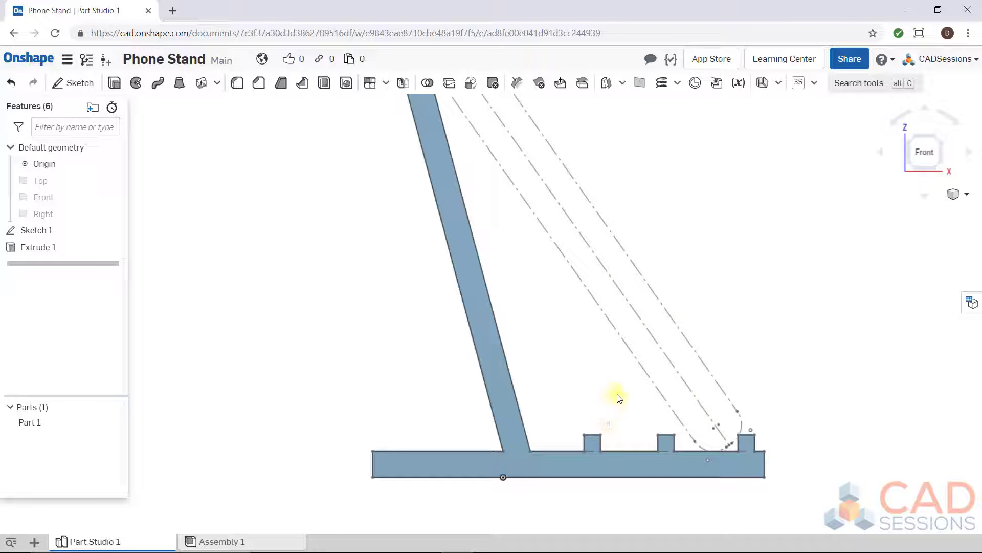
mouse_move(694, 300)
right_down()
mouse_move(680, 292)
mouse_move(697, 287)
mouse_move(692, 294)
right_up()
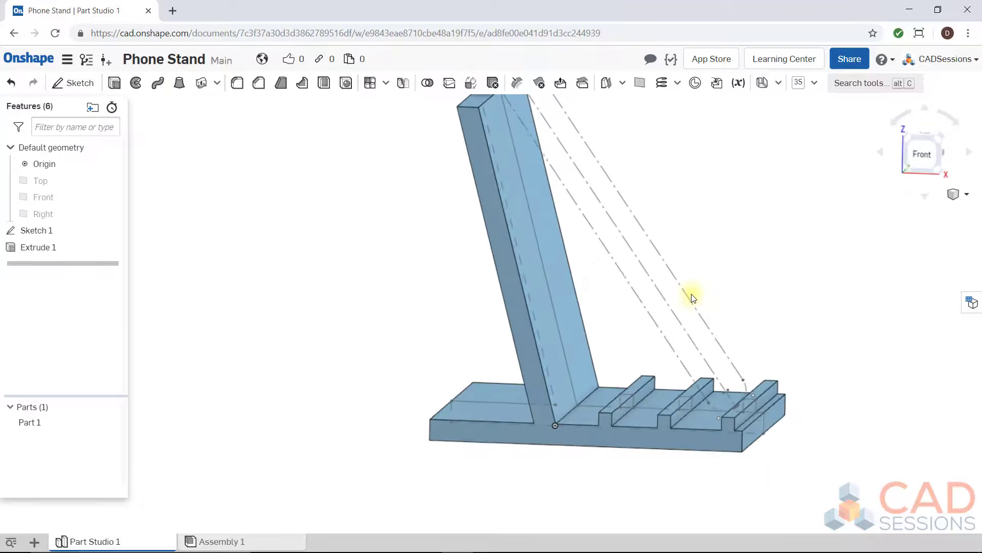
scroll(654, 407, up, 3)
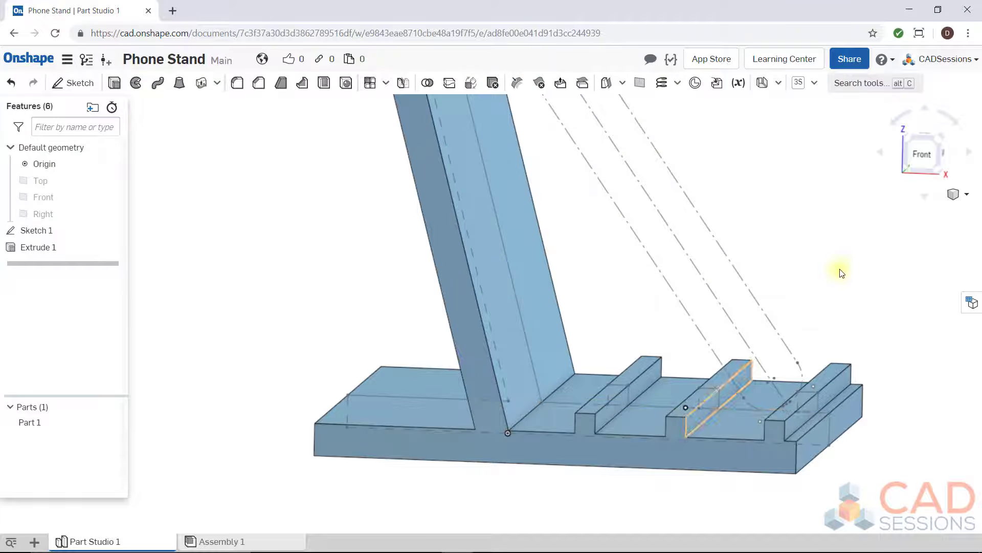
Step: Examine the stops' upper corners near the phone outline up close from the front, and hide the profile sketch
click(916, 164)
scroll(645, 477, up, 5)
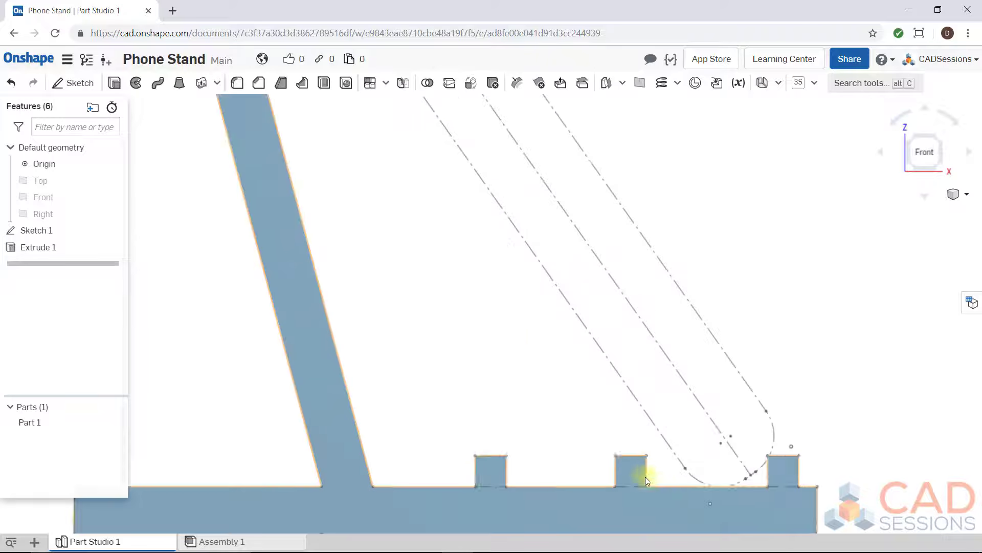
scroll(633, 456, up, 4)
scroll(670, 345, down, 1)
scroll(616, 430, up, 1)
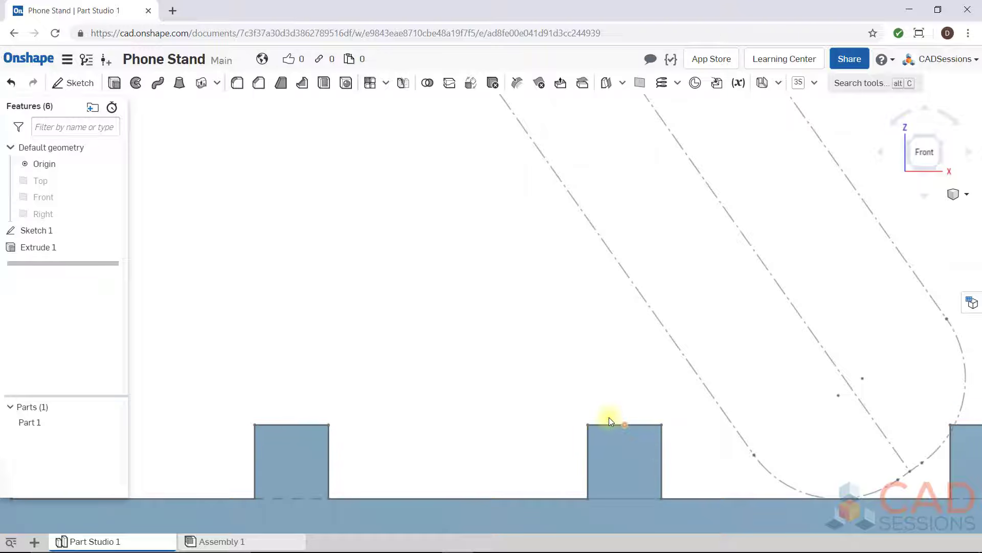
scroll(441, 427, up, 1)
scroll(443, 429, down, 6)
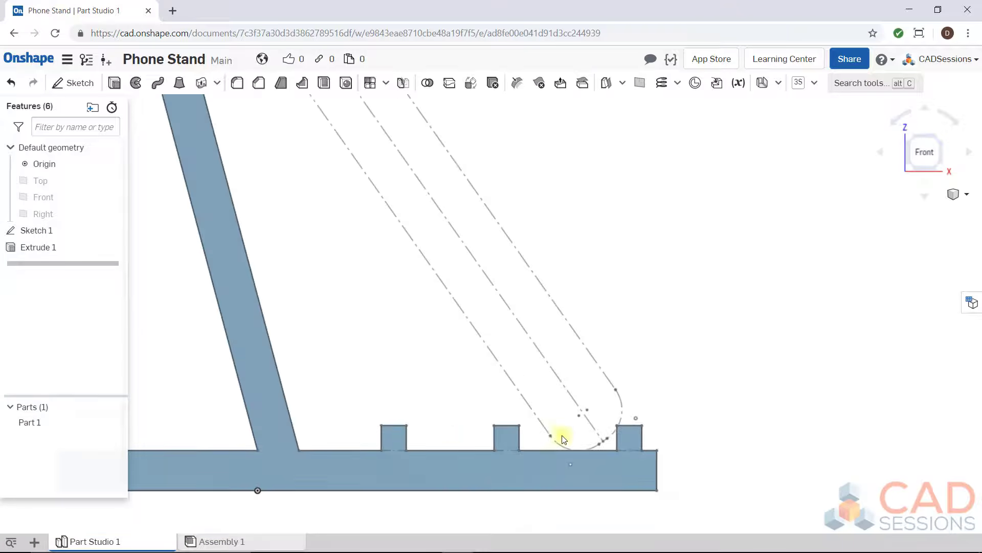
scroll(563, 439, down, 2)
right_drag(611, 309, 625, 281)
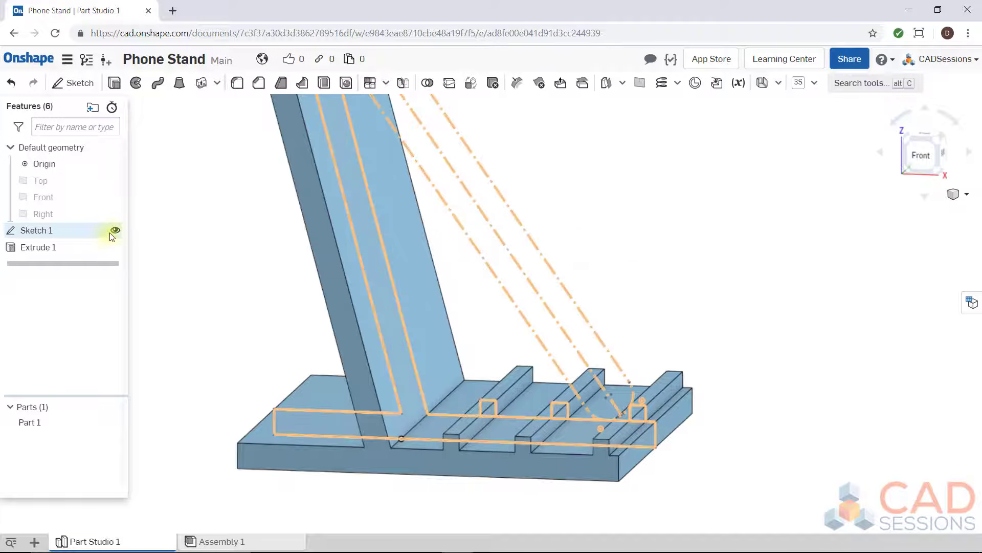
click(115, 229)
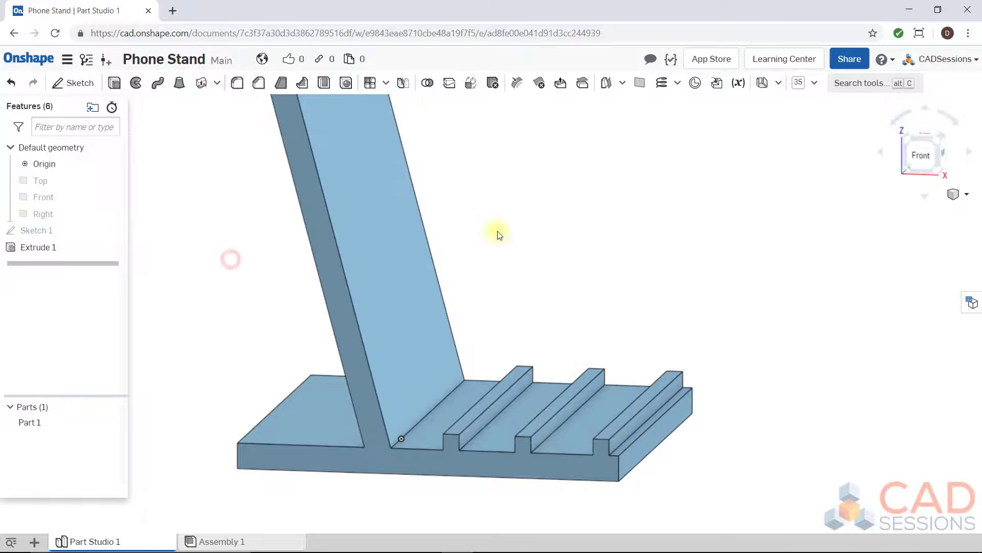
Step: Try a 0.05 in radius fillet on each stop's top edge facing away from the back support, and discard the feature
click(240, 83)
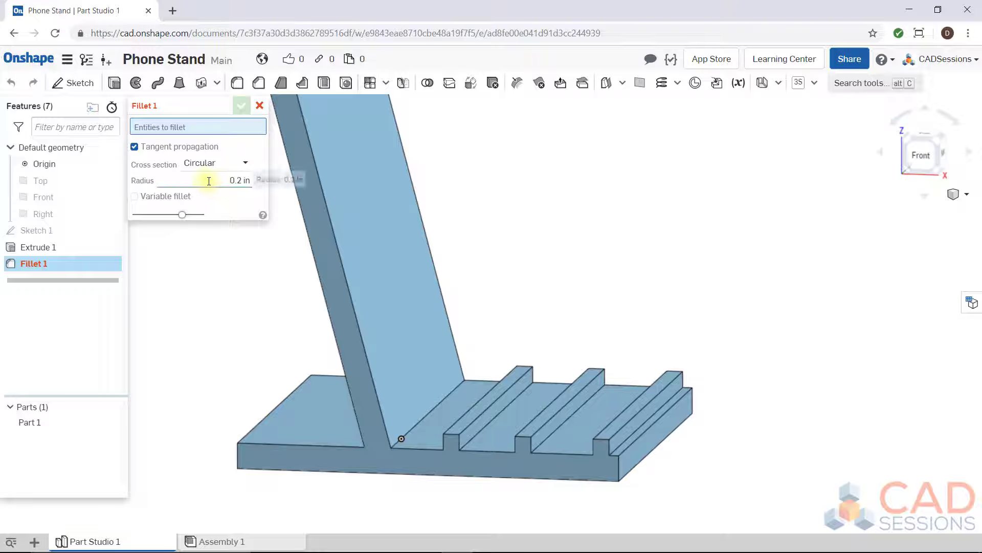
scroll(624, 484, up, 3)
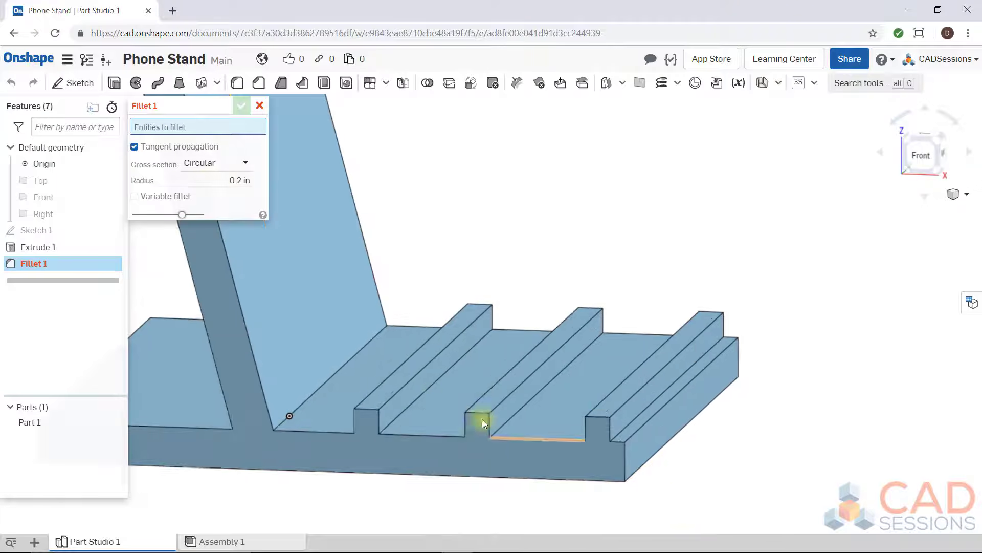
click(434, 361)
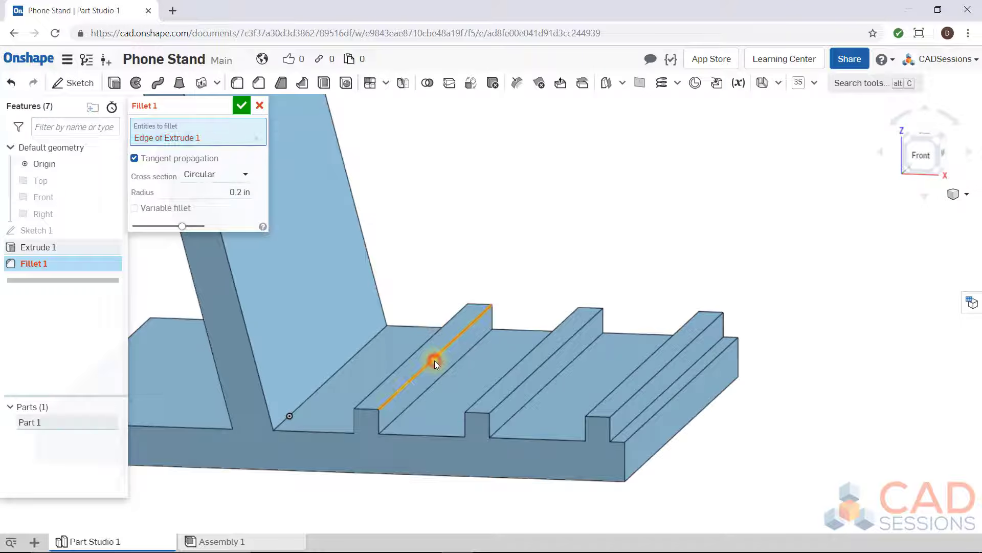
click(526, 380)
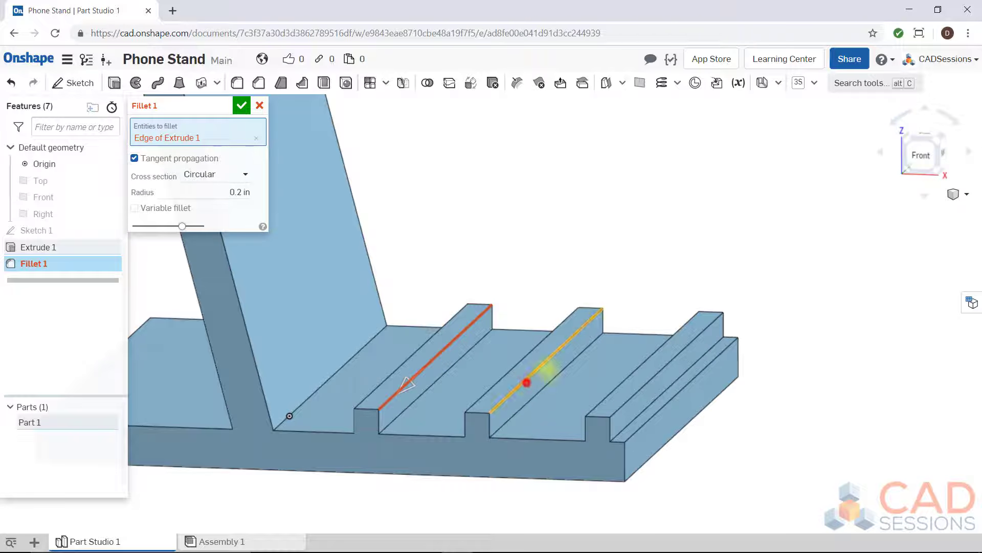
click(662, 372)
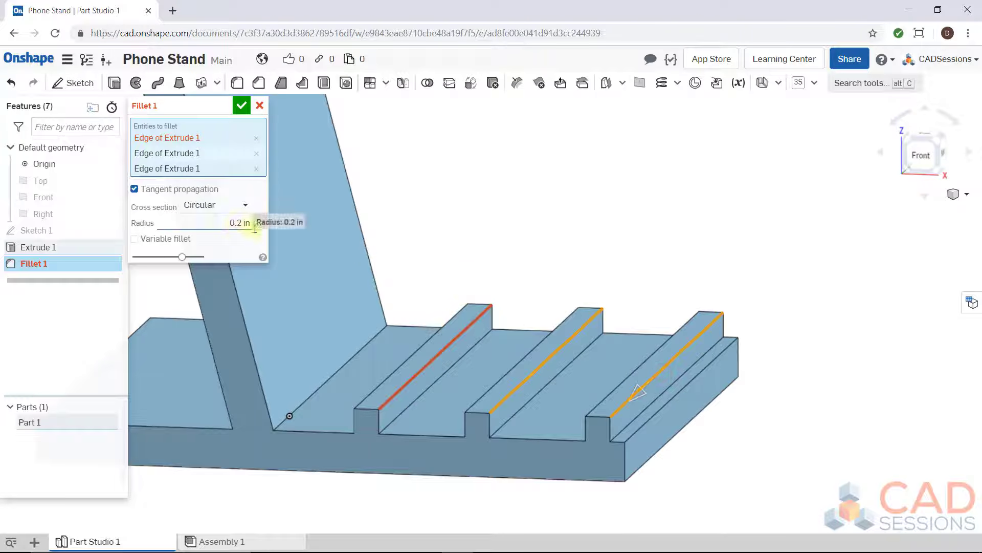
scroll(382, 421, down, 3)
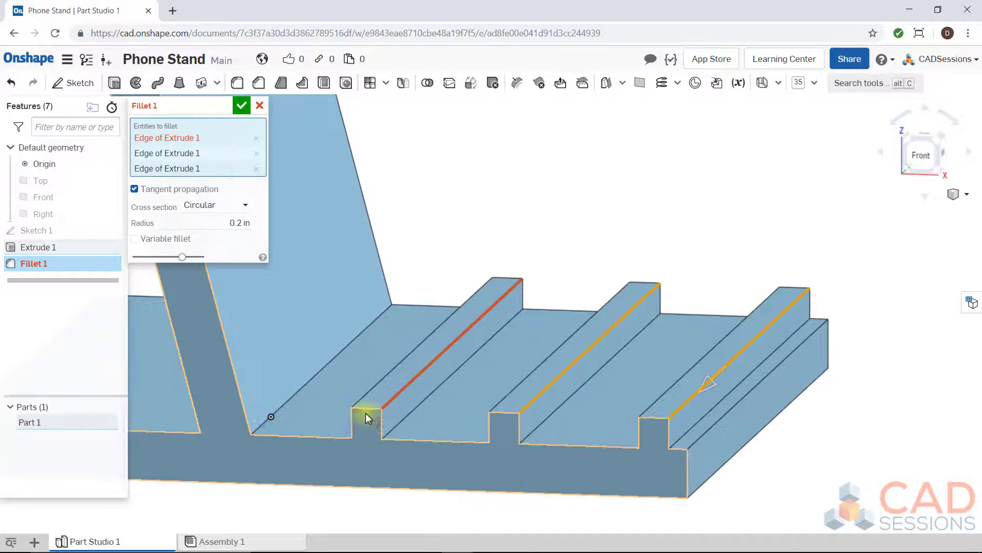
click(243, 223)
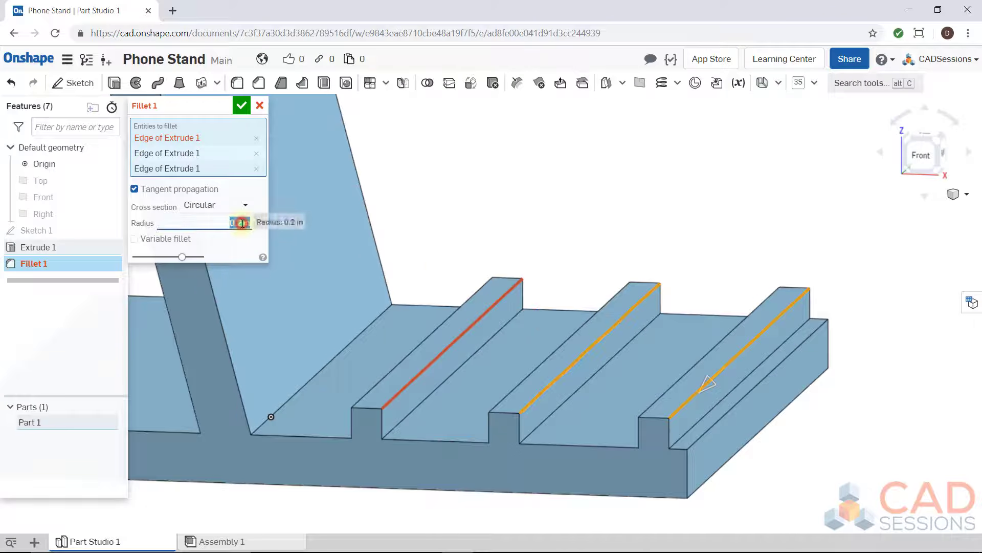
text(.05)
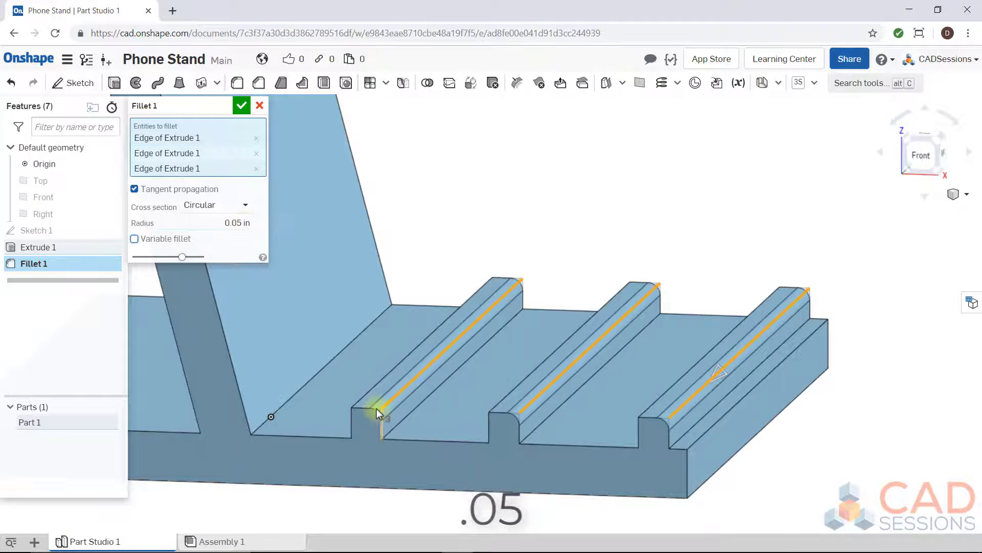
click(216, 221)
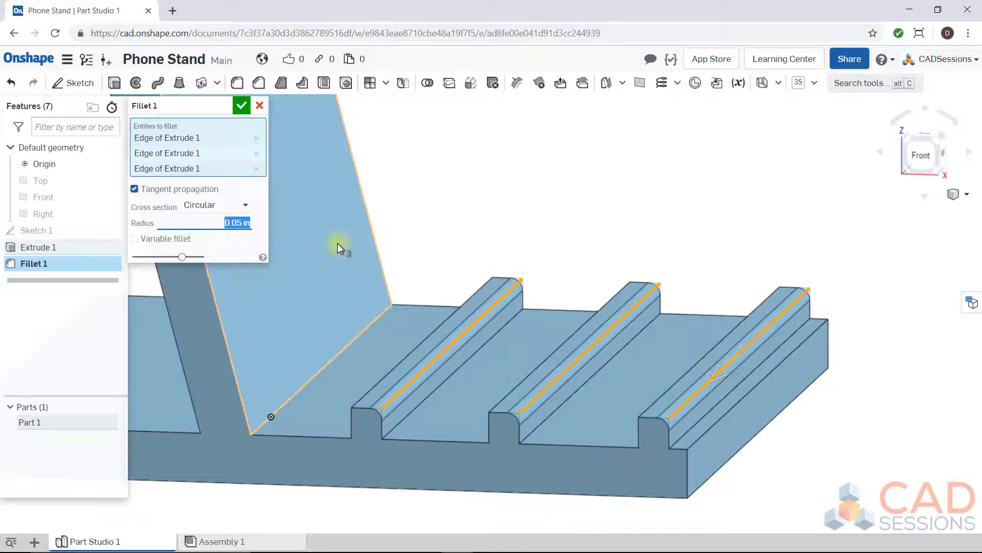
key(Escape)
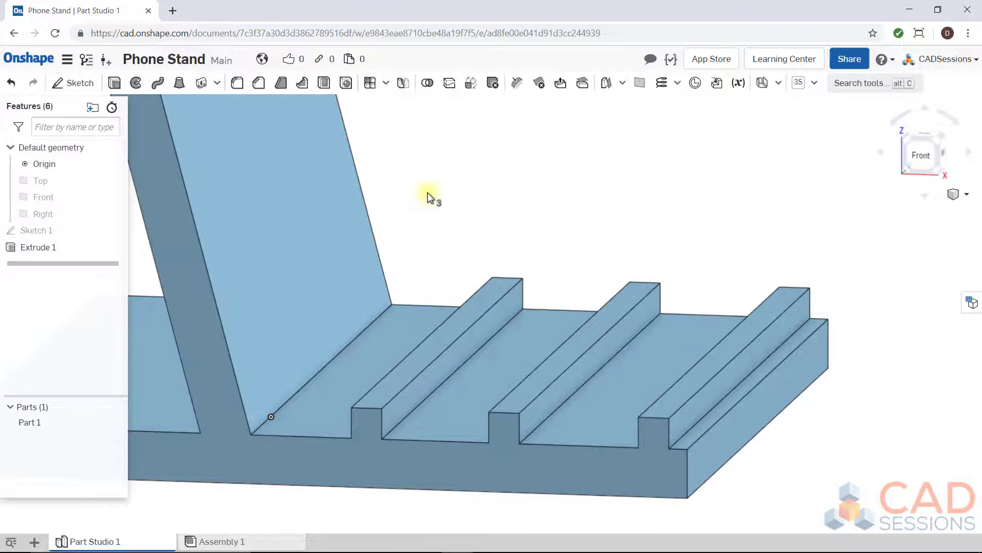
Step: Fillet each of the three stops' top edges facing away from the back support with a 0.1 in radius
click(237, 83)
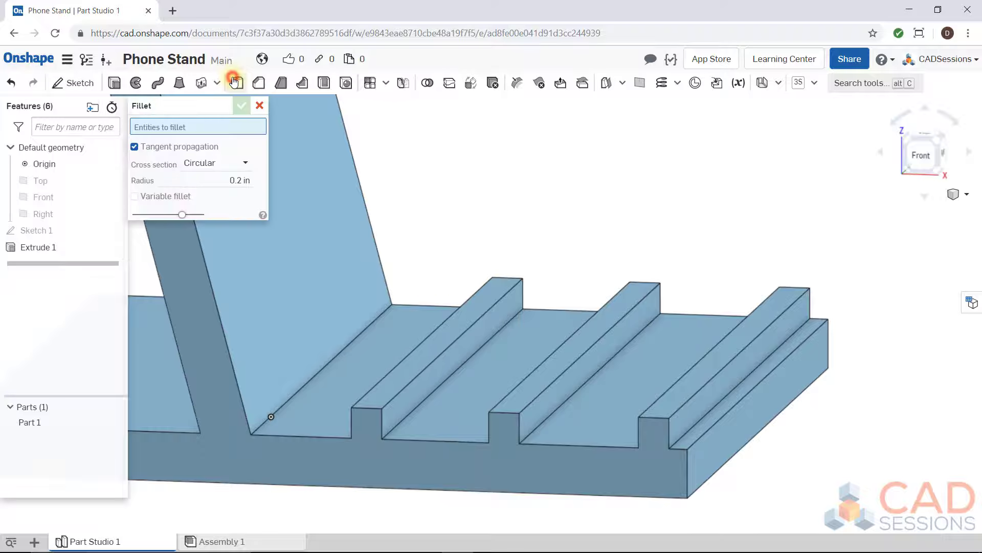
click(468, 324)
click(600, 335)
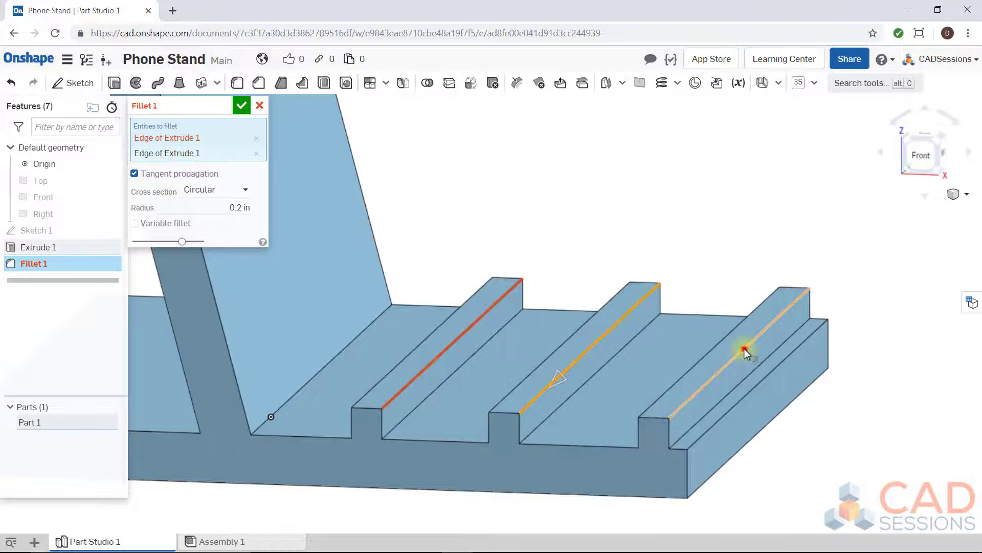
click(744, 348)
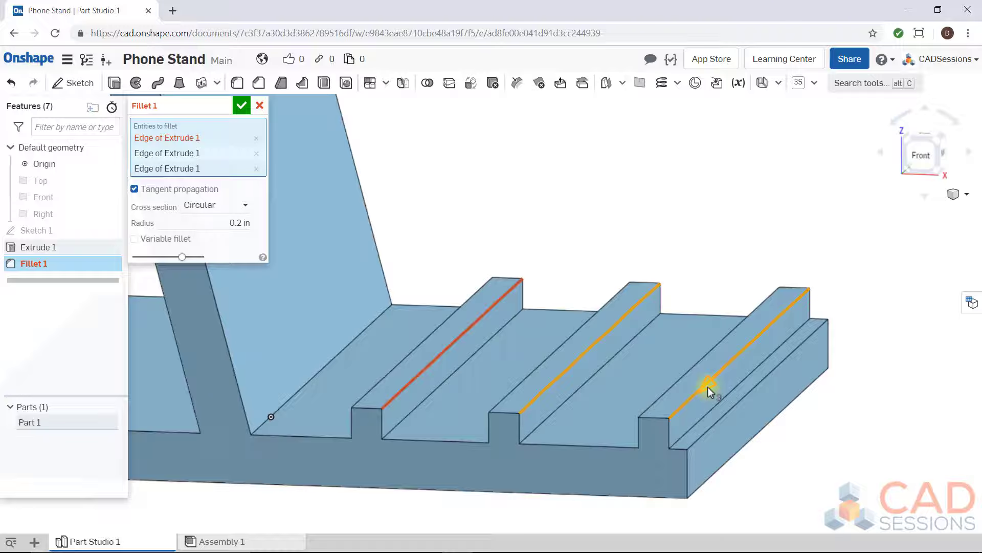
click(926, 153)
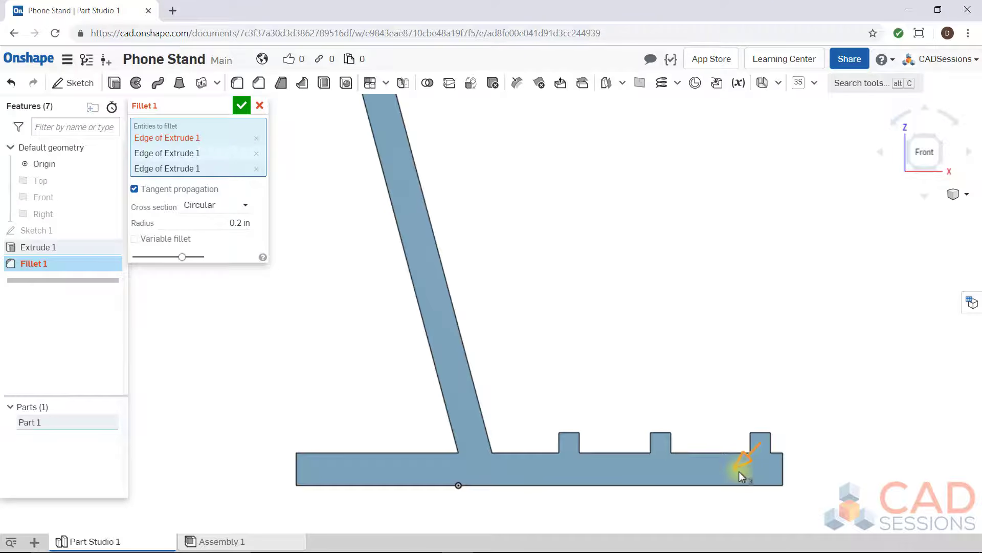
drag(747, 466, 748, 464)
mouse_move(742, 464)
mouse_down()
mouse_move(769, 449)
mouse_move(746, 447)
mouse_up()
scroll(771, 446, up, 5)
mouse_move(740, 314)
right_down()
mouse_move(730, 314)
mouse_move(737, 326)
right_up()
drag(805, 407, 807, 412)
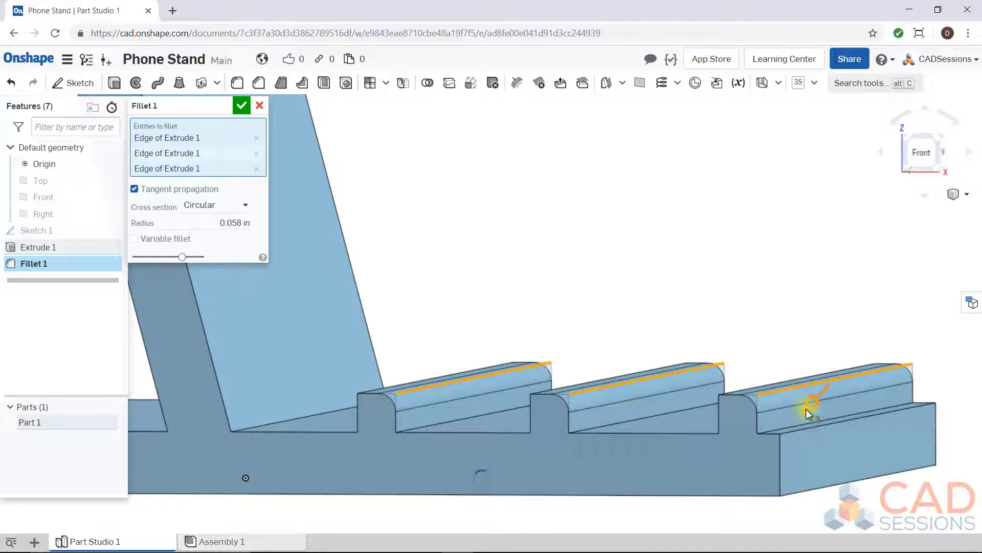
click(233, 222)
text(.1)
key(Return)
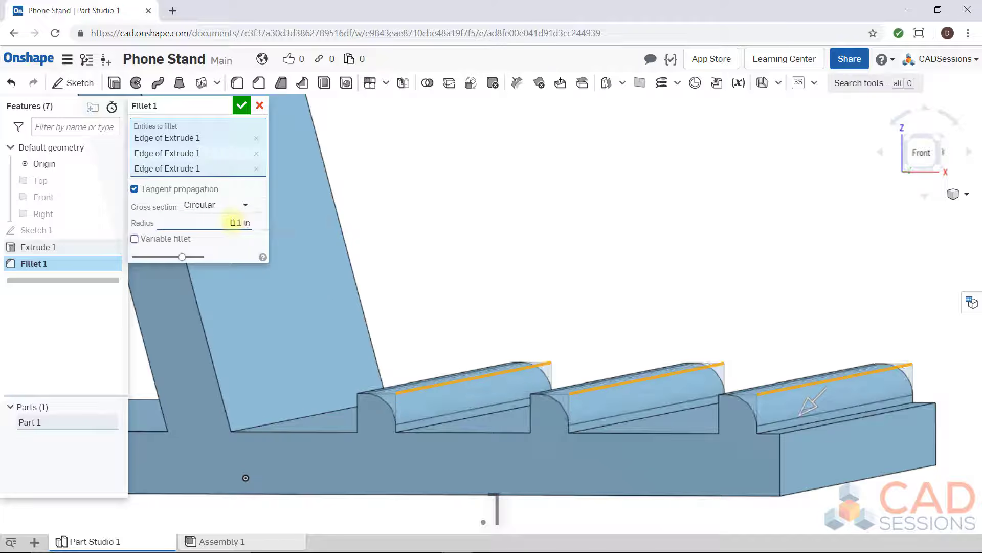
Step: Show the profile sketch to compare the phone outline with the rounded stops, and accept the fillet
click(921, 156)
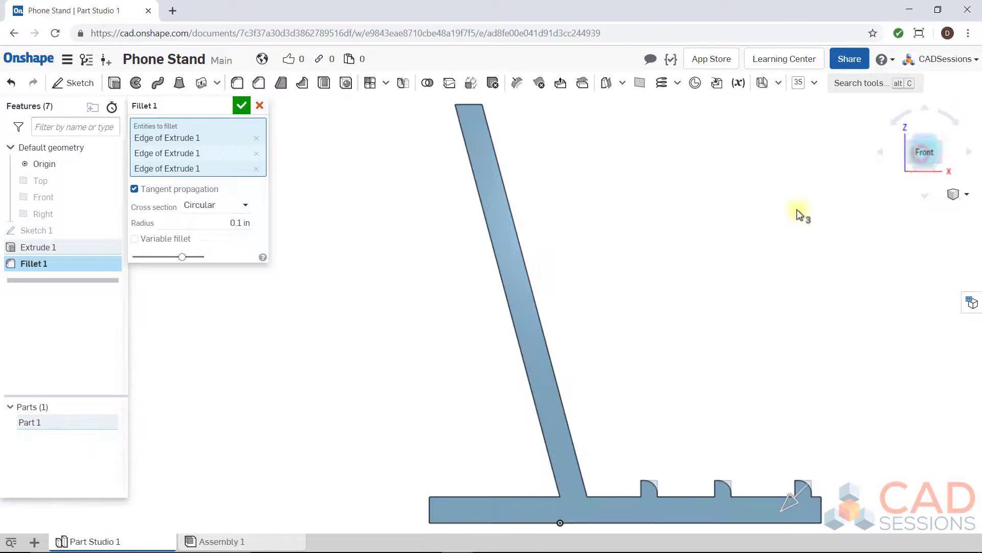
click(115, 233)
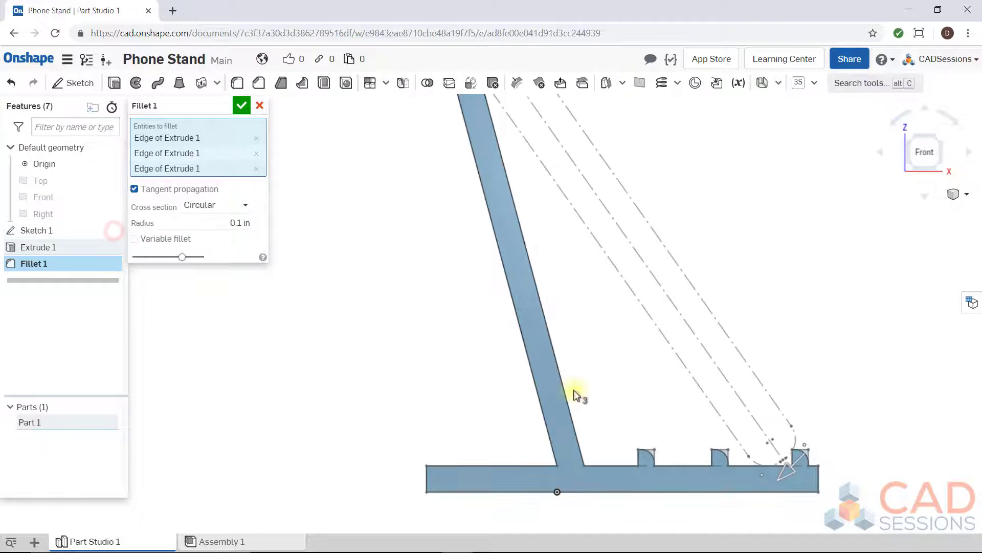
scroll(752, 471, up, 5)
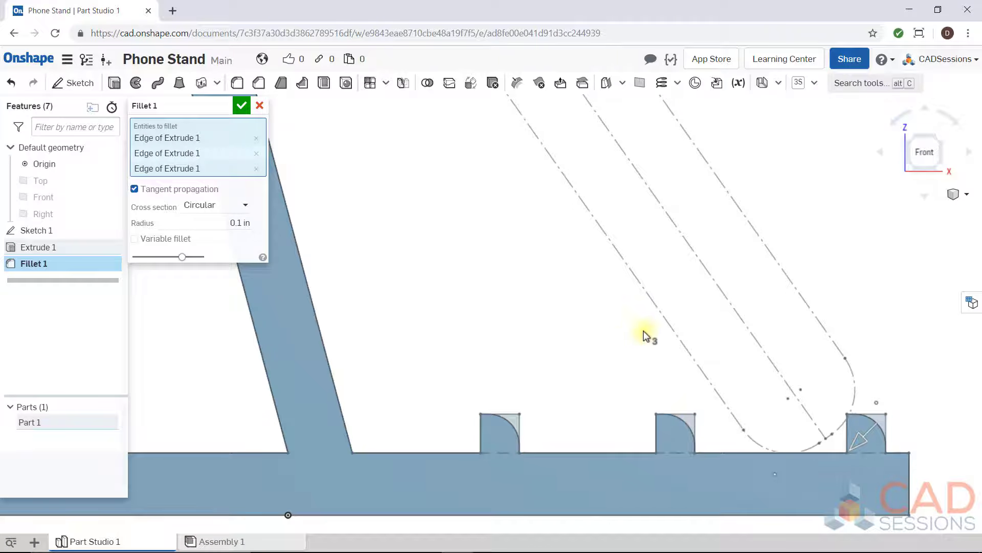
scroll(645, 332, down, 4)
right_drag(676, 249, 657, 258)
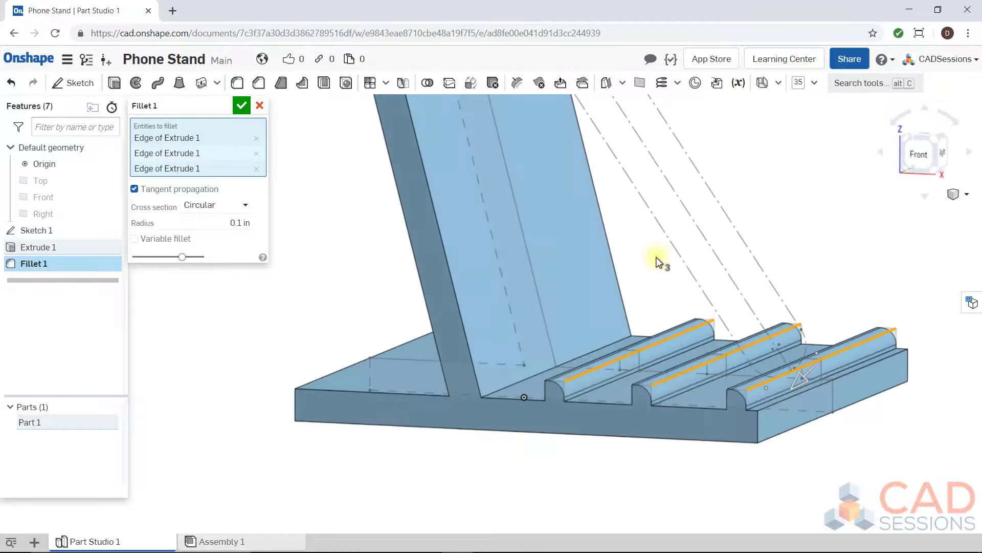
click(242, 107)
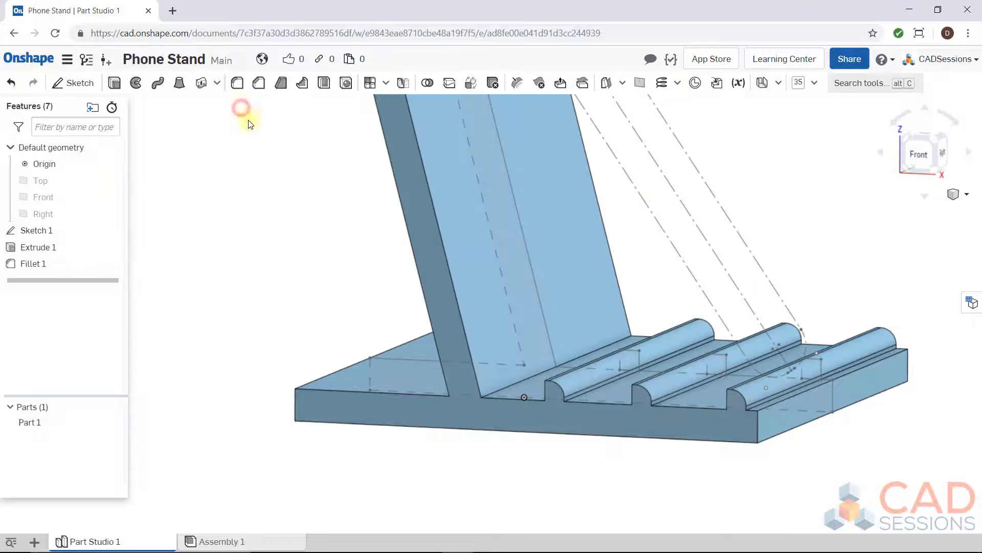
Step: Hide the profile sketch and examine the stand's back support and base at an angle and from the front
right_drag(375, 234, 791, 286)
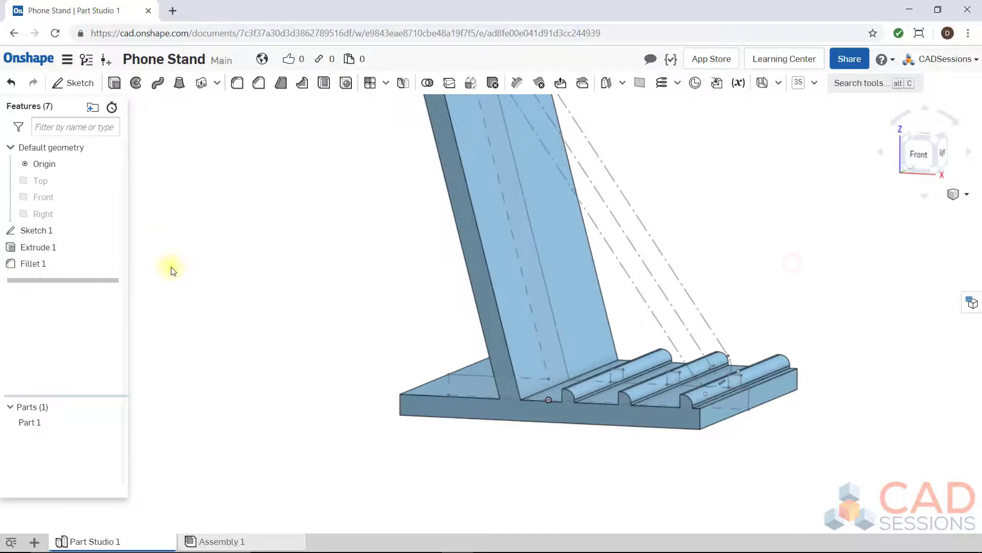
click(114, 230)
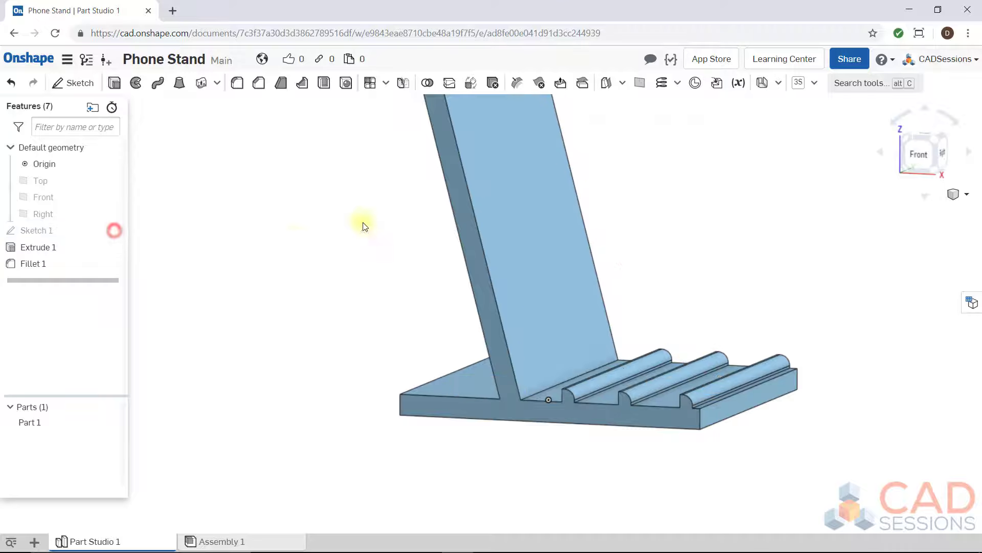
right_drag(295, 241, 699, 309)
scroll(698, 309, down, 3)
right_drag(711, 240, 727, 282)
scroll(730, 285, up, 3)
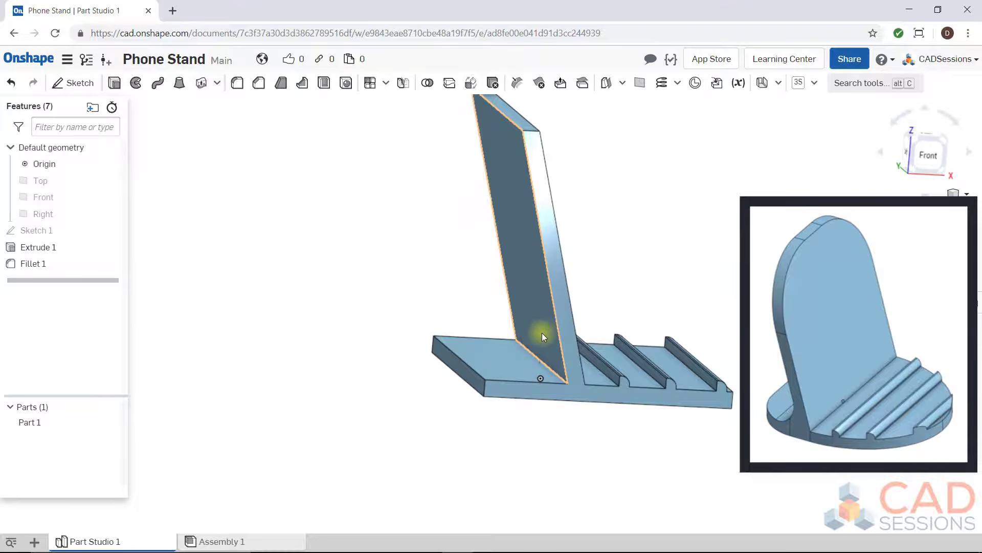
click(929, 149)
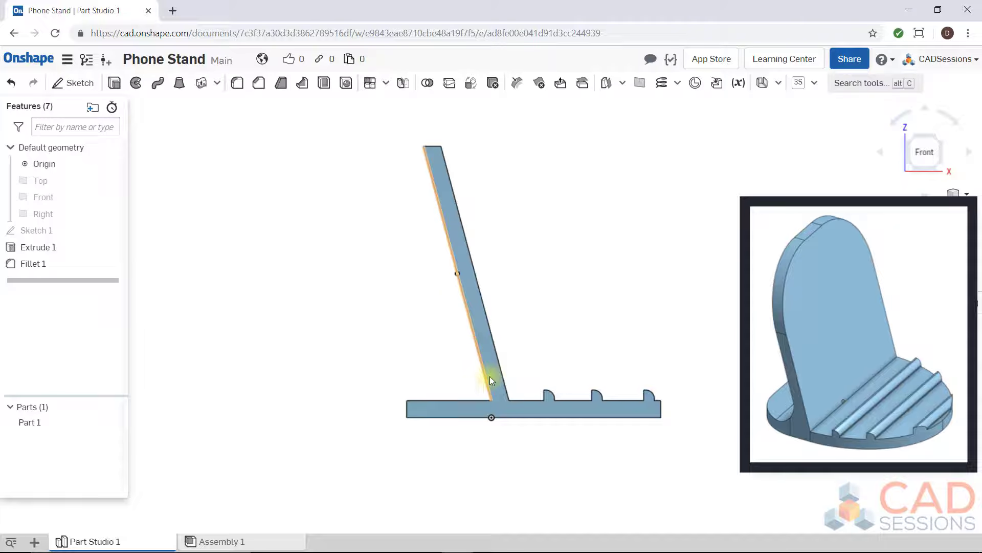
Step: Fillet the edge where the rear face of the back support meets the base with a 0.4 in radius
right_drag(528, 266, 567, 262)
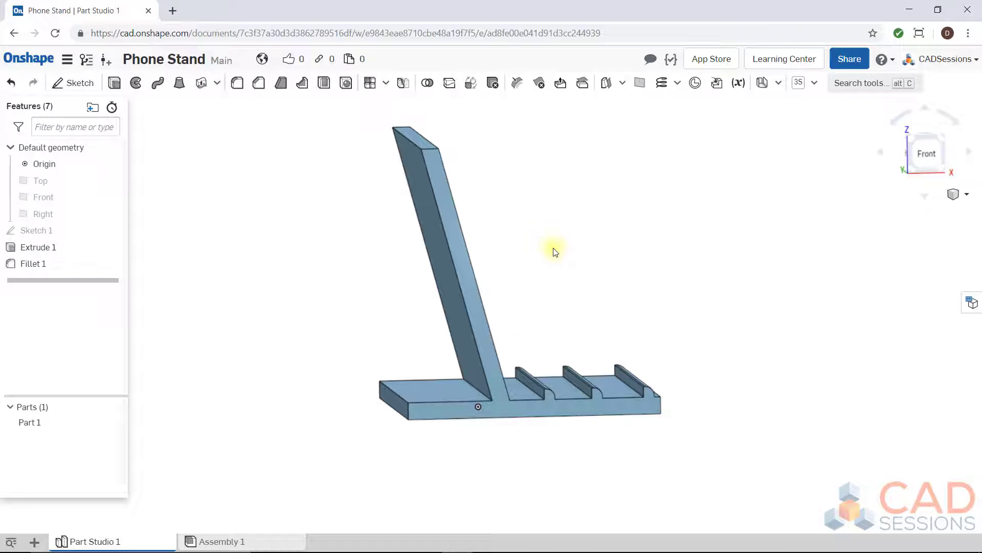
click(237, 83)
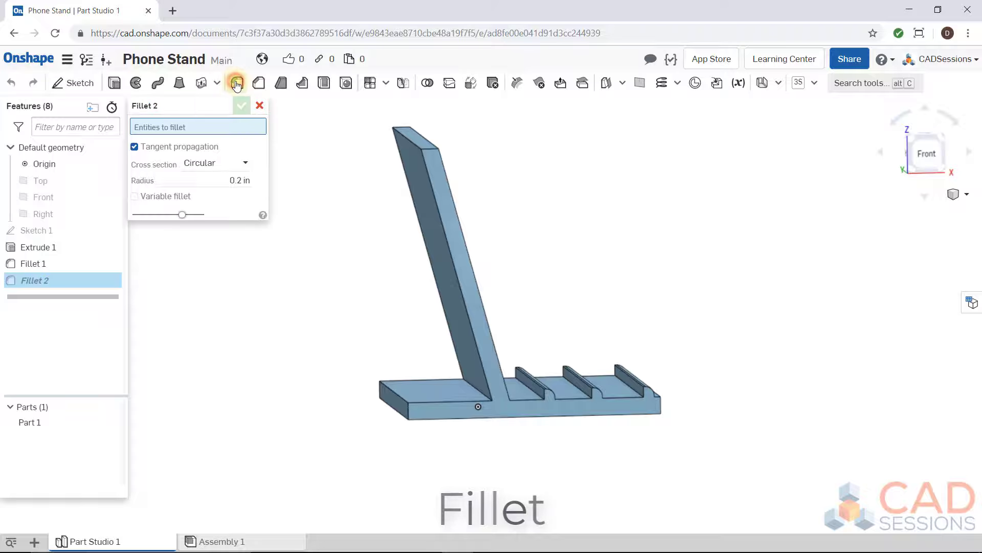
click(478, 392)
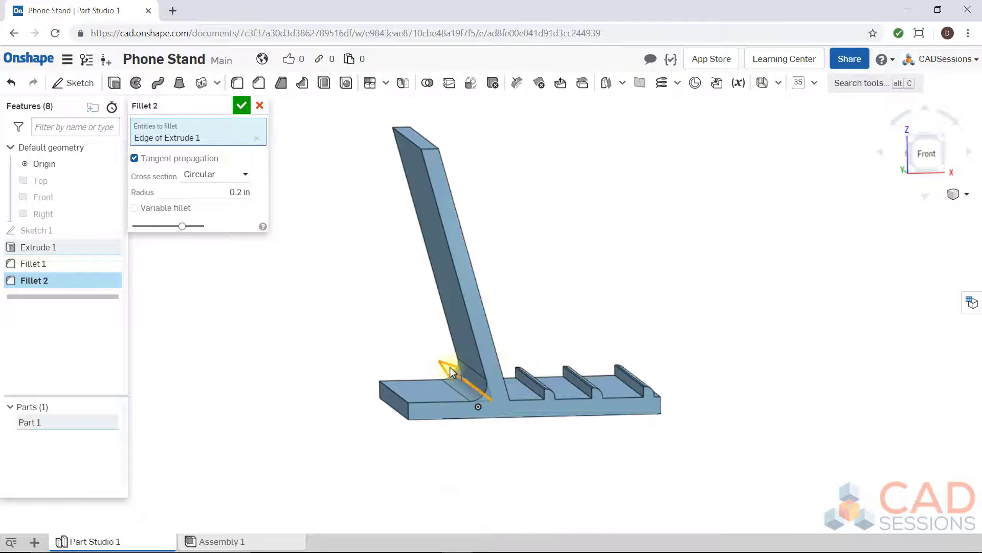
mouse_move(435, 360)
mouse_down()
mouse_move(371, 297)
mouse_move(418, 341)
mouse_move(377, 321)
mouse_move(420, 349)
mouse_up()
click(229, 192)
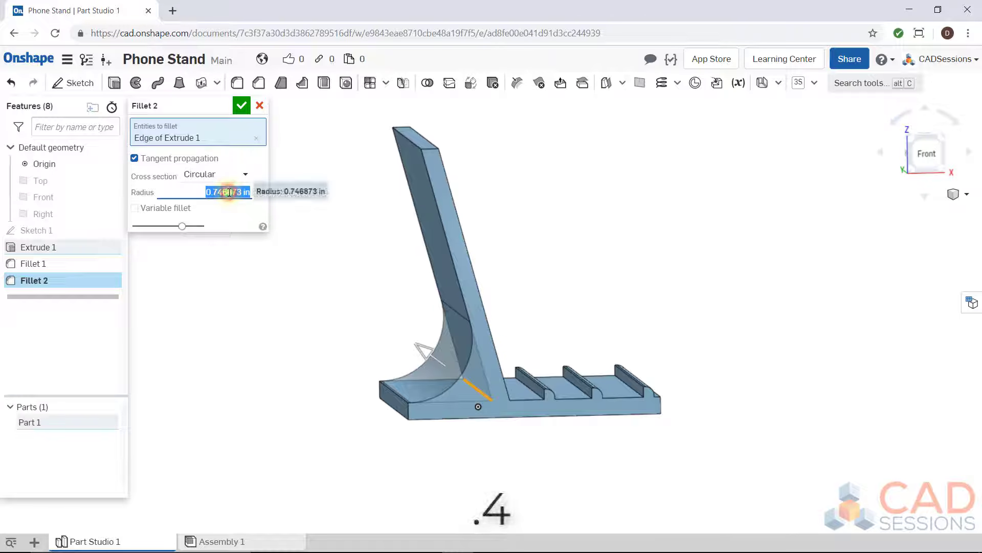
key(Return)
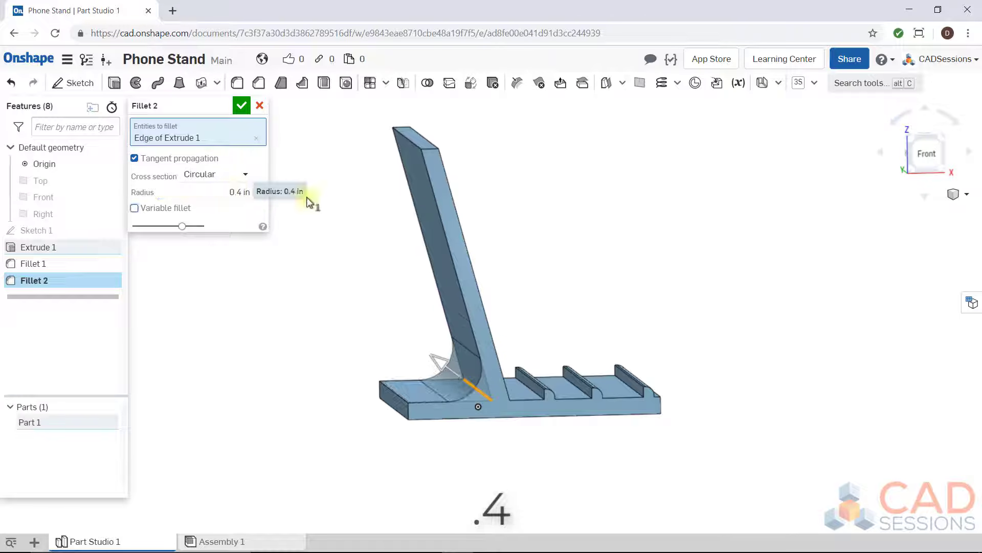
right_drag(551, 235, 542, 235)
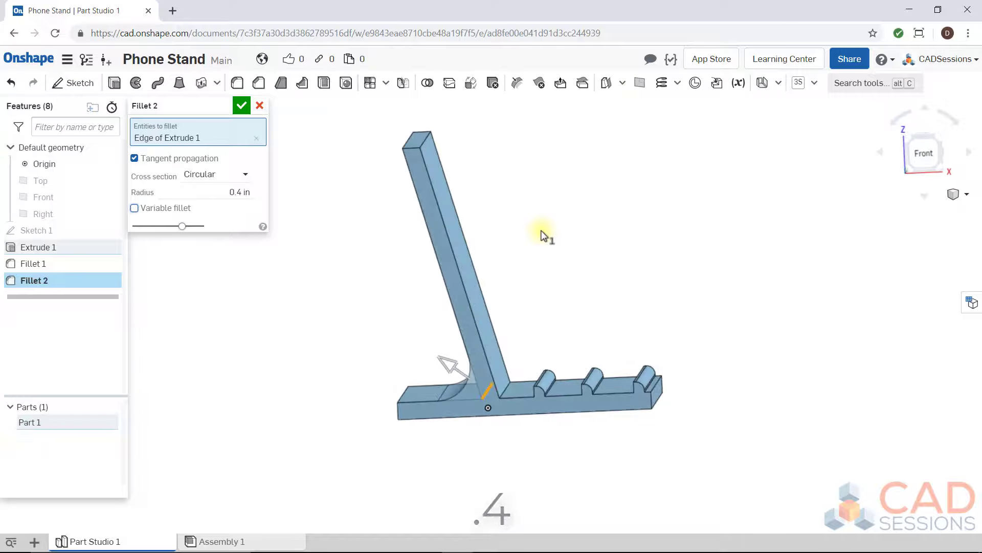
click(922, 152)
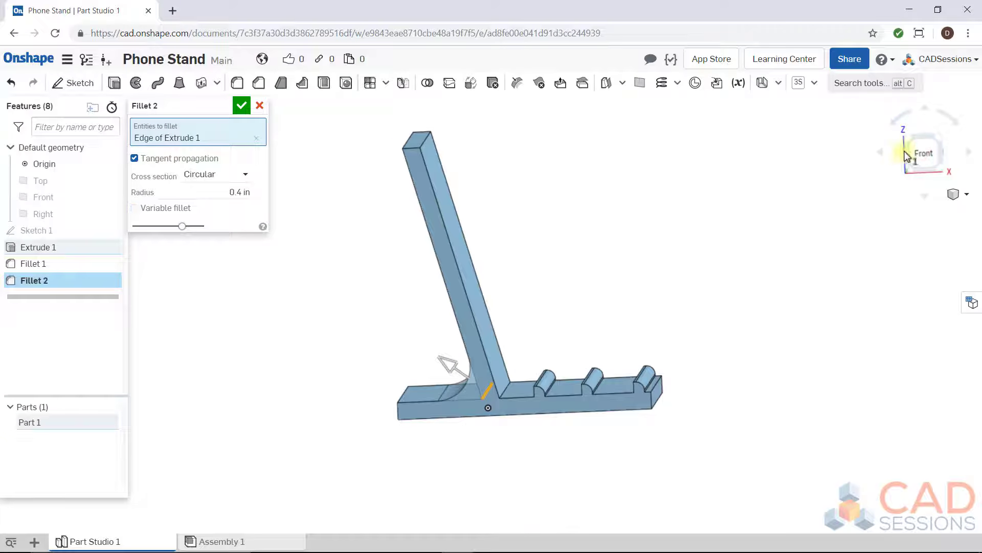
click(905, 156)
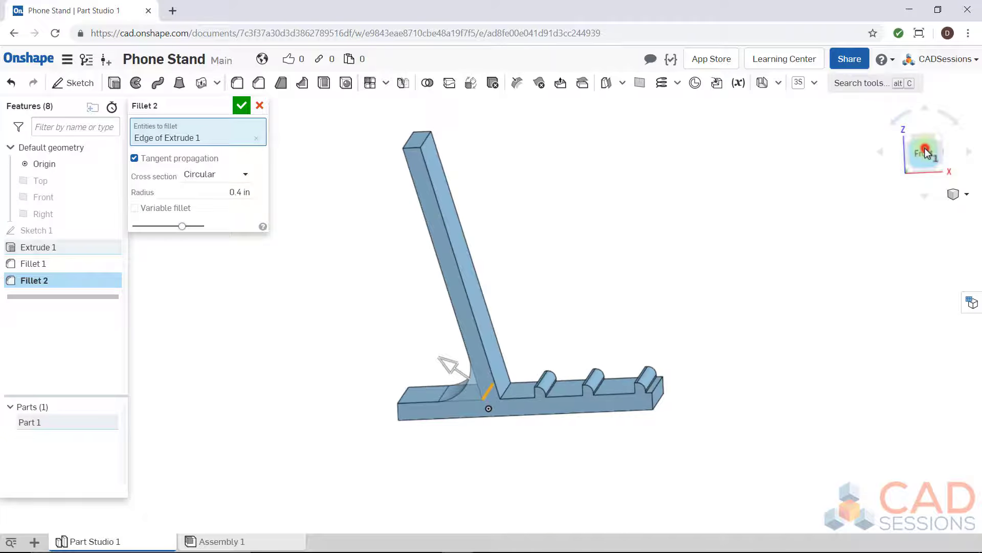
click(244, 106)
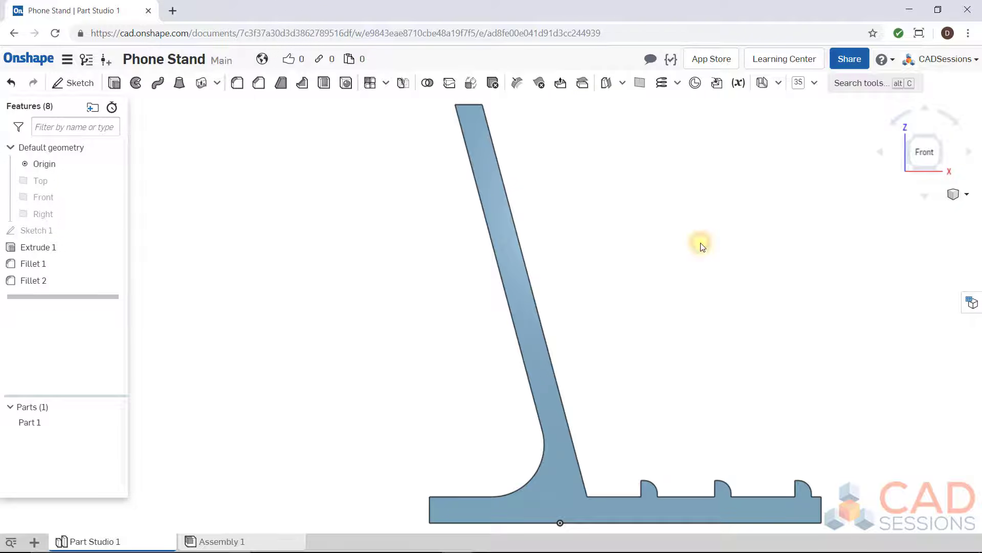
Step: Examine the stand's overall shape from the front, from above and at an angle, including the base outline
scroll(701, 242, down, 2)
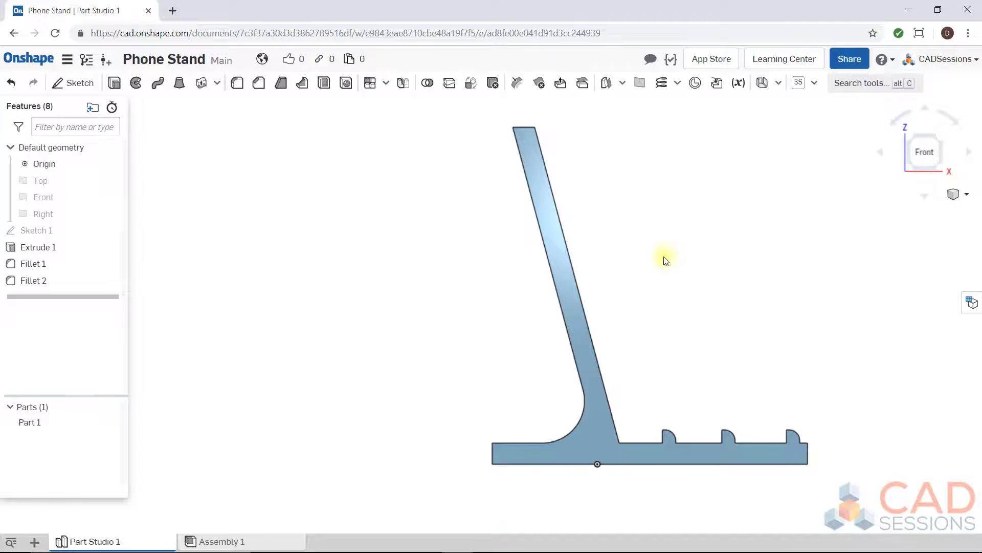
scroll(677, 197, down, 2)
scroll(387, 295, down, 1)
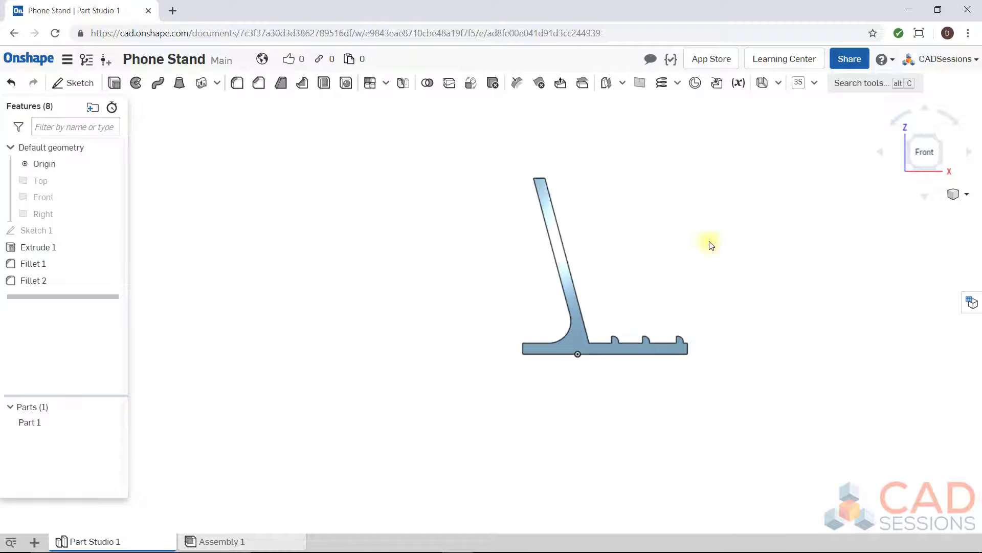
right_drag(713, 228, 763, 236)
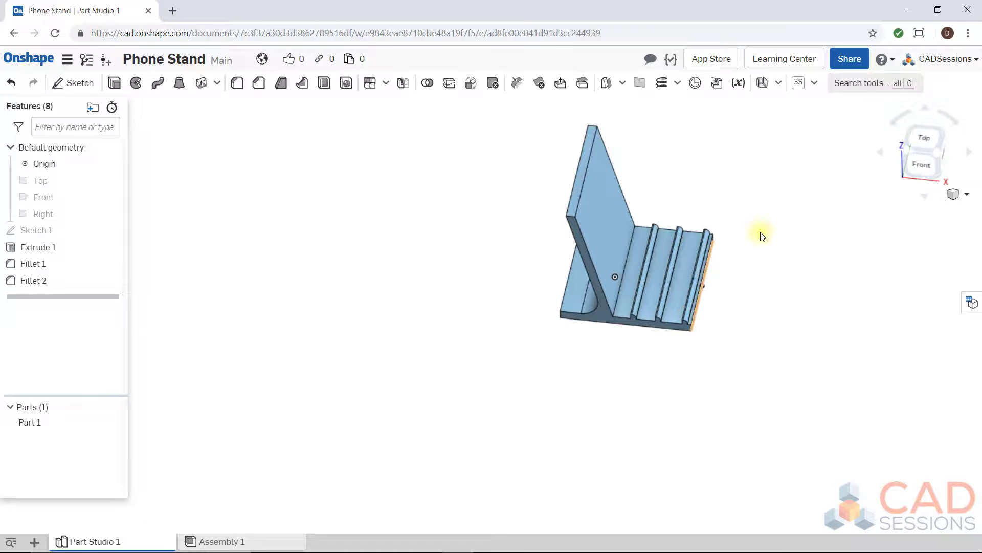
click(926, 137)
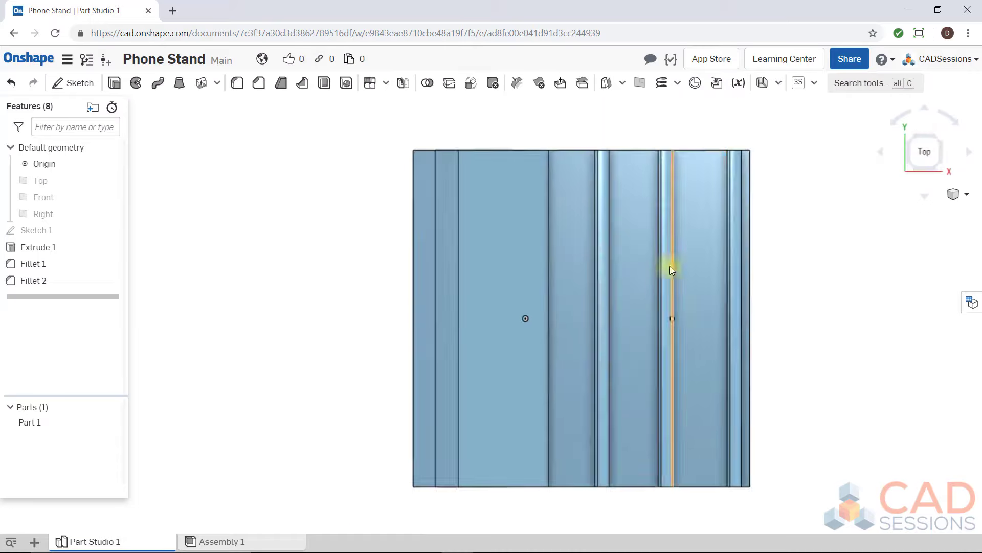
right_drag(658, 285, 641, 231)
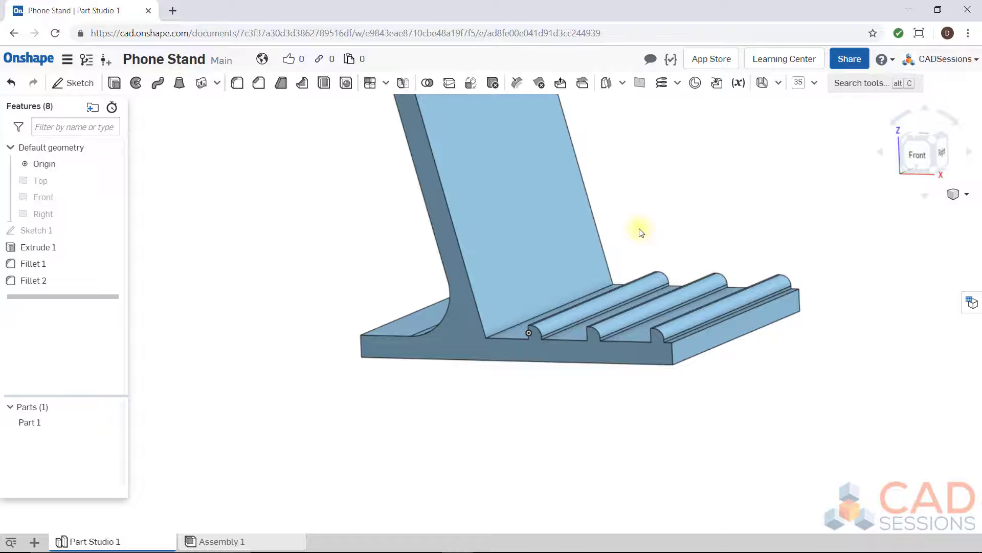
right_drag(751, 189, 763, 204)
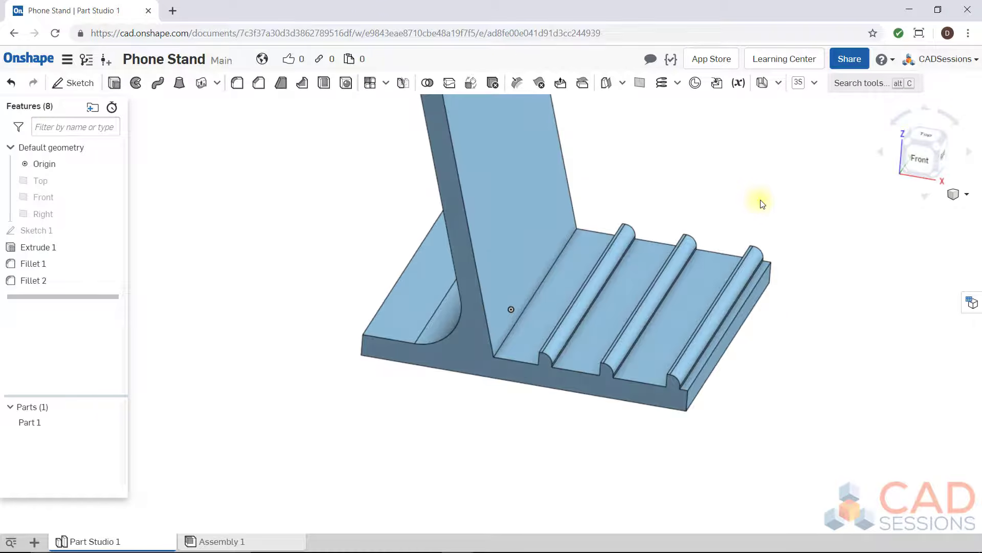
click(926, 134)
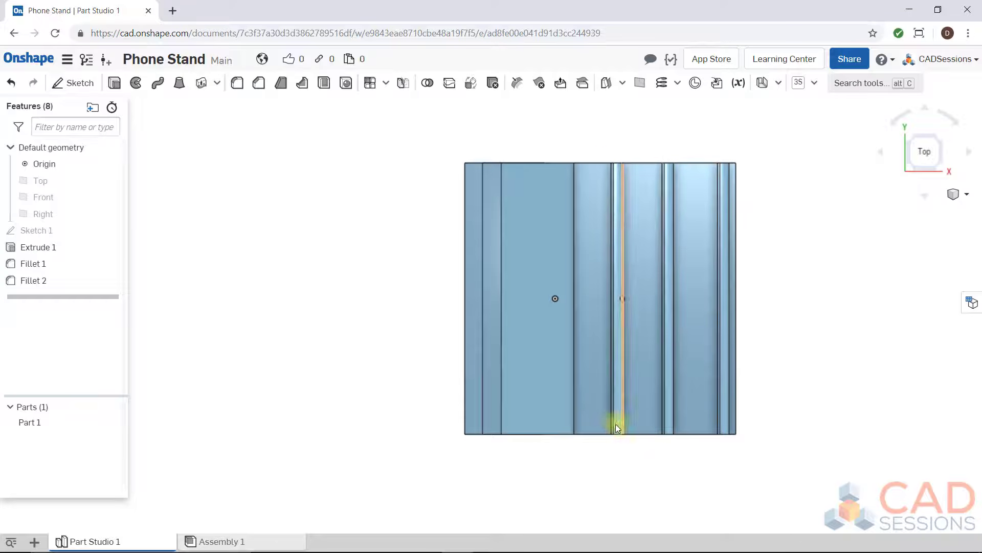
right_drag(811, 278, 798, 216)
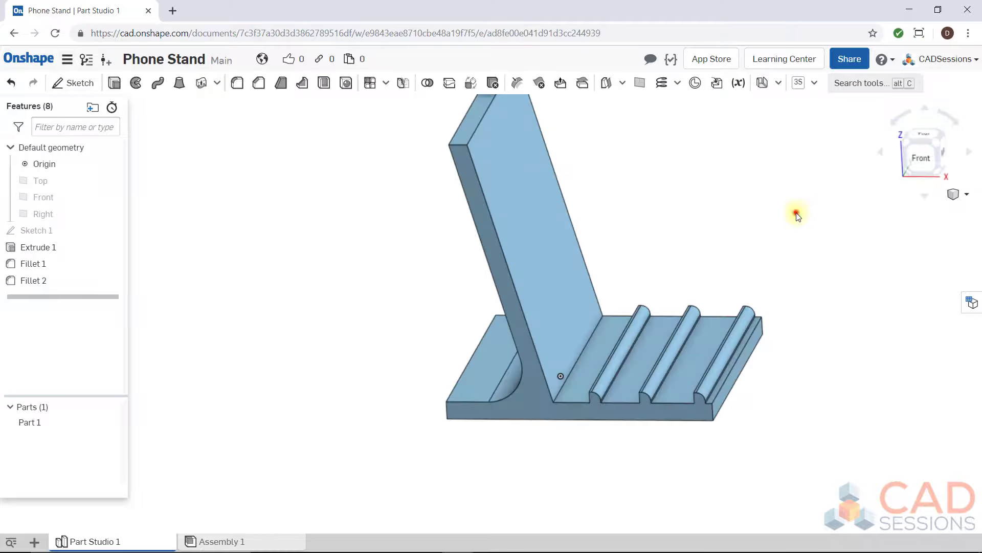
Step: Start a new sketch on the underside of the base and view the stand from above
click(73, 83)
right_drag(347, 250, 340, 213)
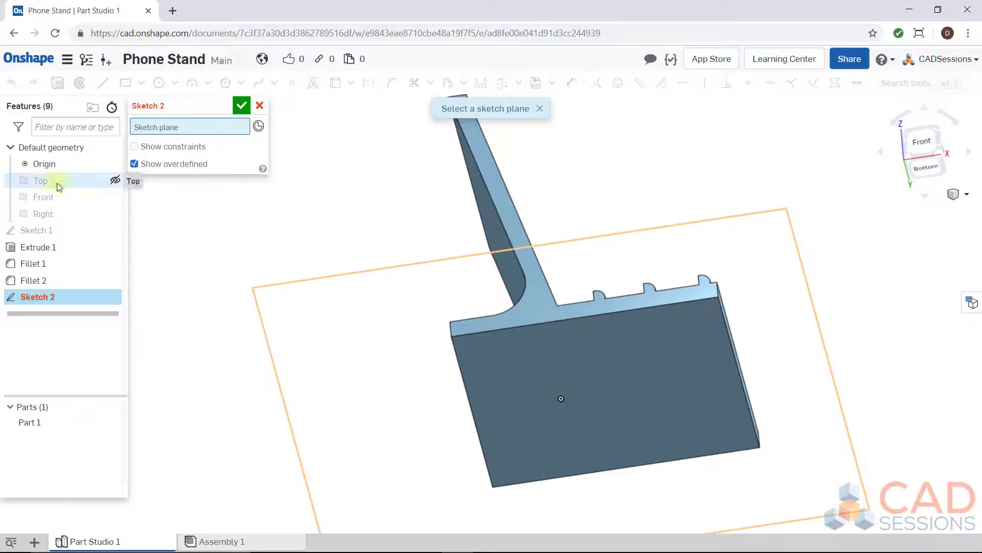
right_drag(468, 266, 593, 404)
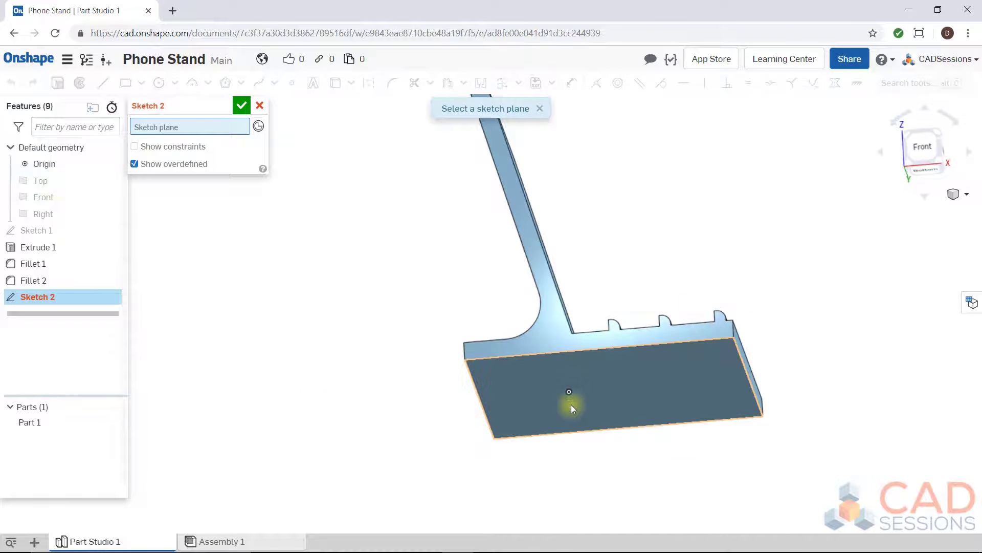
click(609, 385)
mouse_move(625, 364)
right_down()
mouse_move(669, 274)
mouse_move(664, 238)
mouse_move(784, 209)
mouse_move(815, 171)
mouse_move(802, 215)
mouse_move(818, 184)
mouse_move(807, 230)
mouse_move(813, 225)
right_up()
click(932, 137)
scroll(667, 303, down, 4)
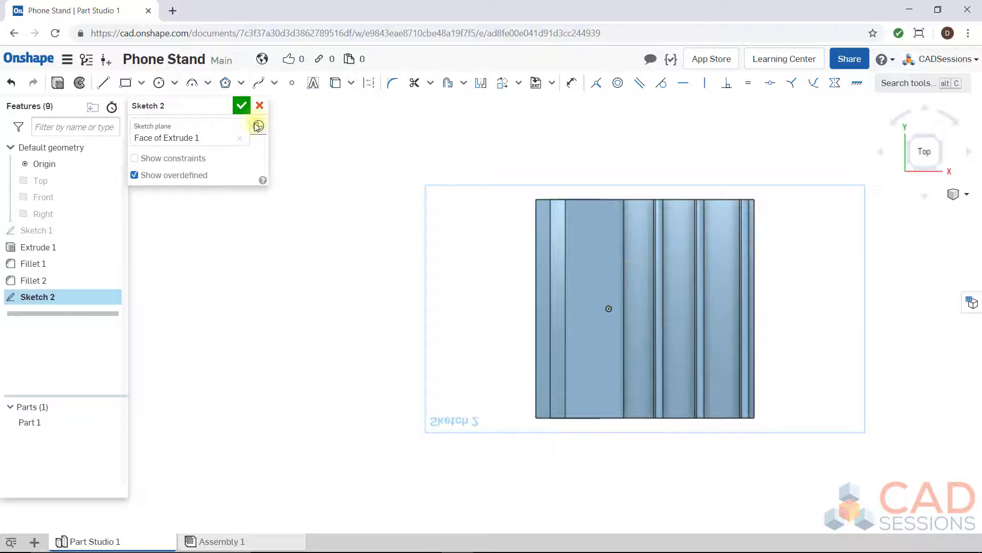
Step: Draw a horizontal construction line about 2.83 in long from the origin past the front edge of the base
click(104, 82)
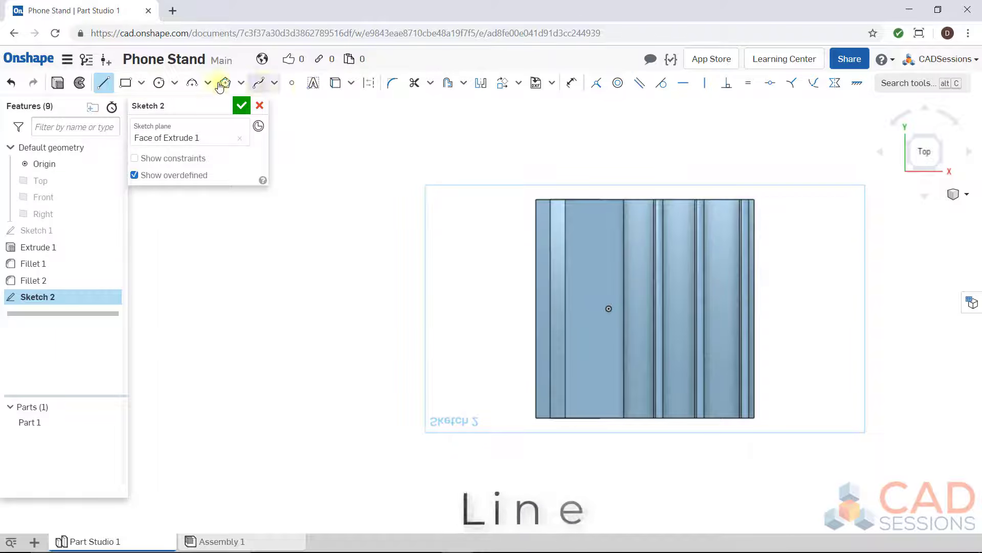
click(368, 82)
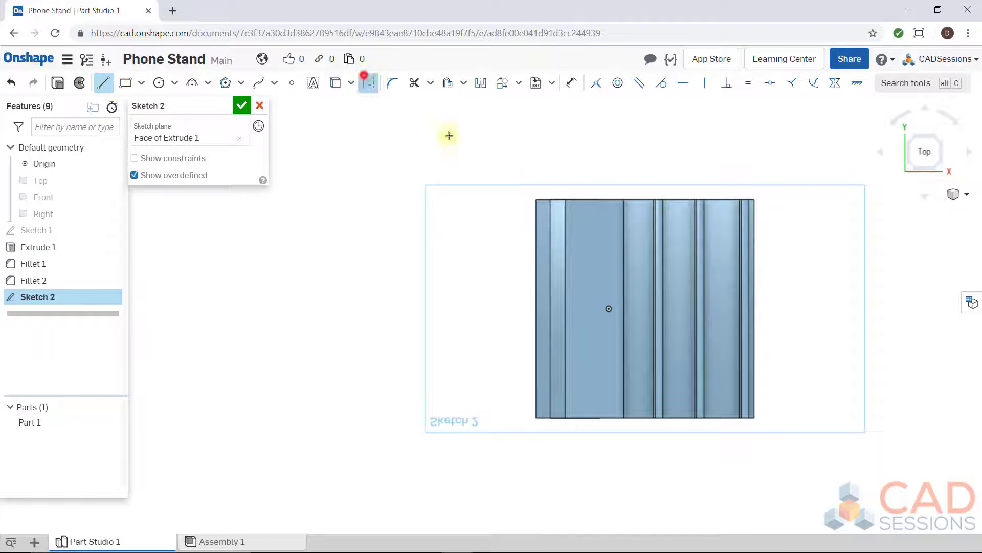
click(815, 309)
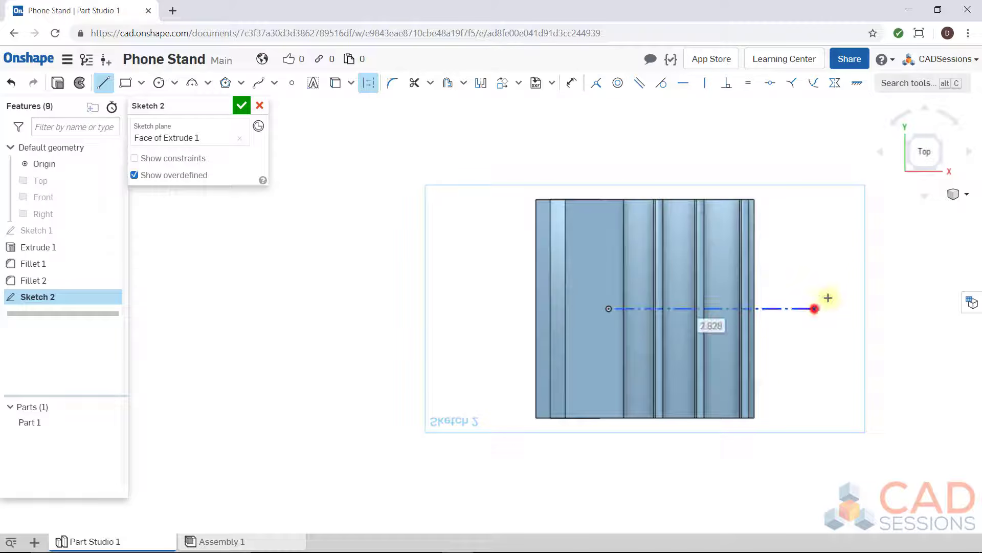
key(Escape)
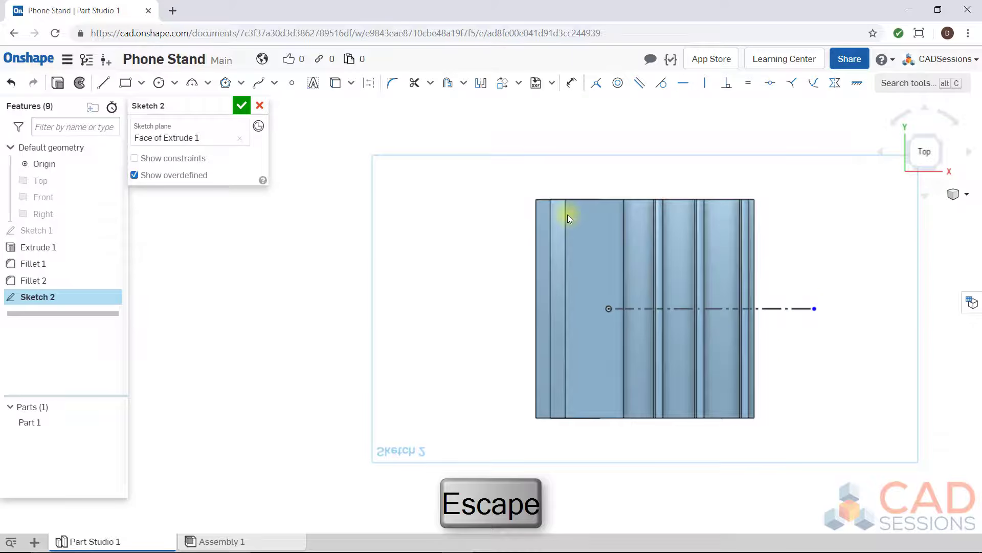
Step: Draw a vertical construction line from the origin past the side edge of the base
click(105, 83)
click(369, 82)
click(626, 311)
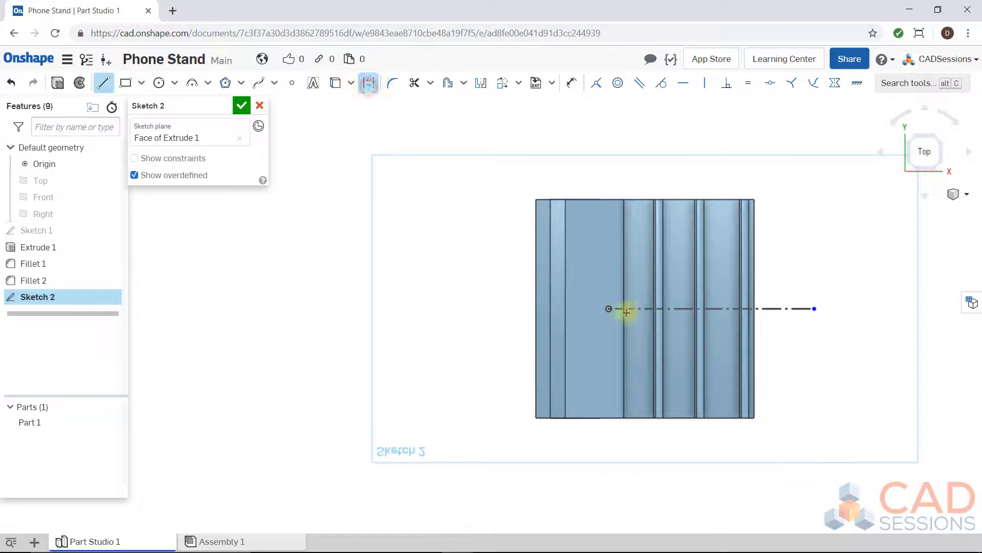
click(609, 309)
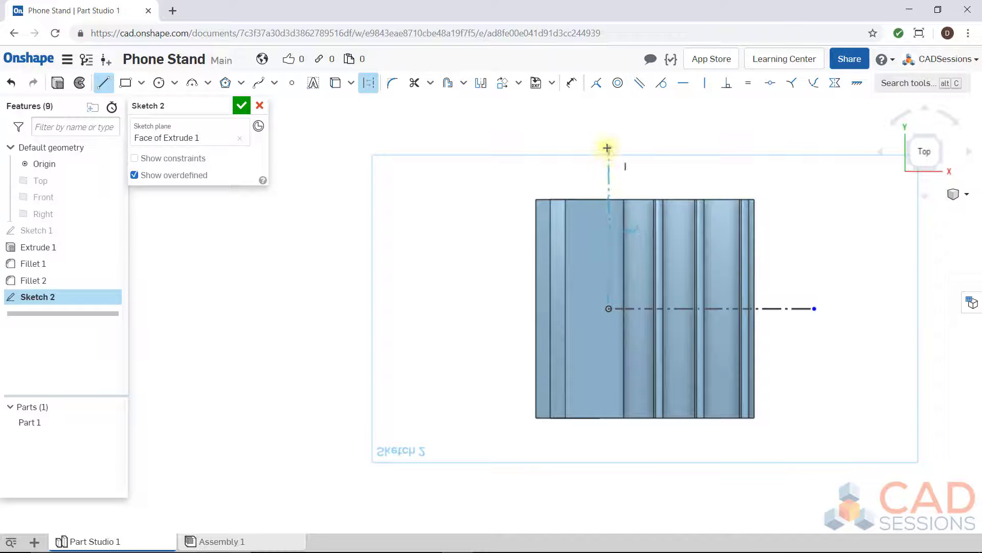
key(Escape)
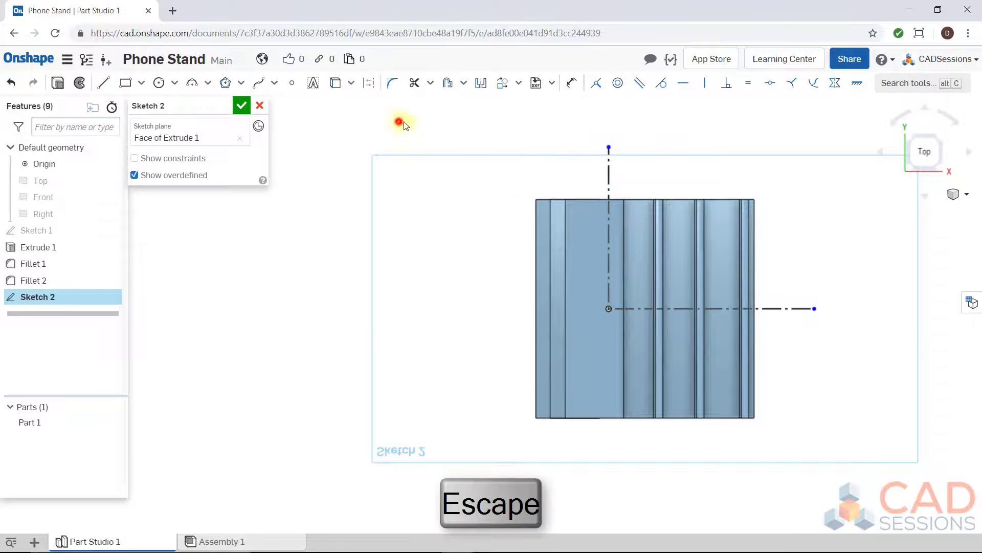
Step: Place a sketch point where the horizontal construction line crosses the front edge of the base
right_drag(513, 275, 507, 238)
click(927, 134)
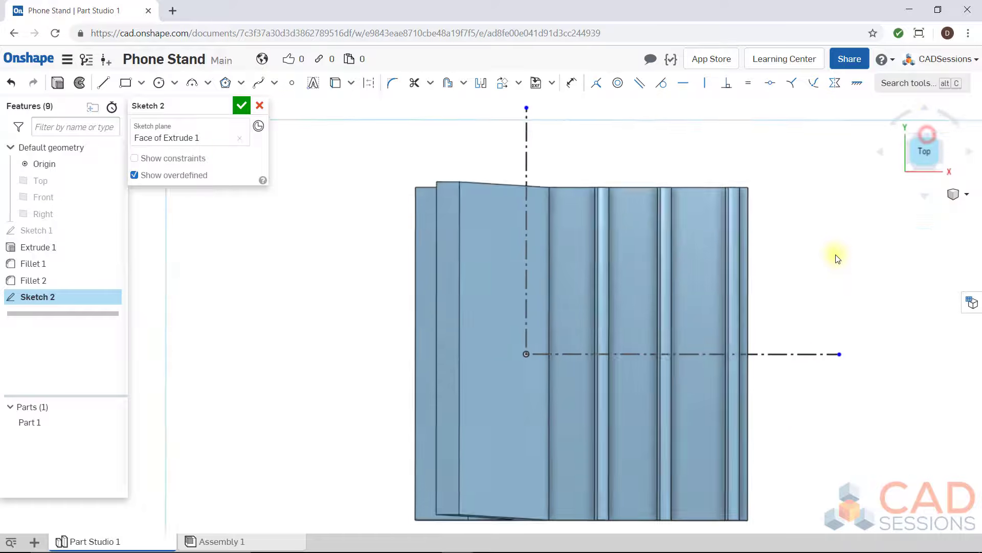
click(666, 131)
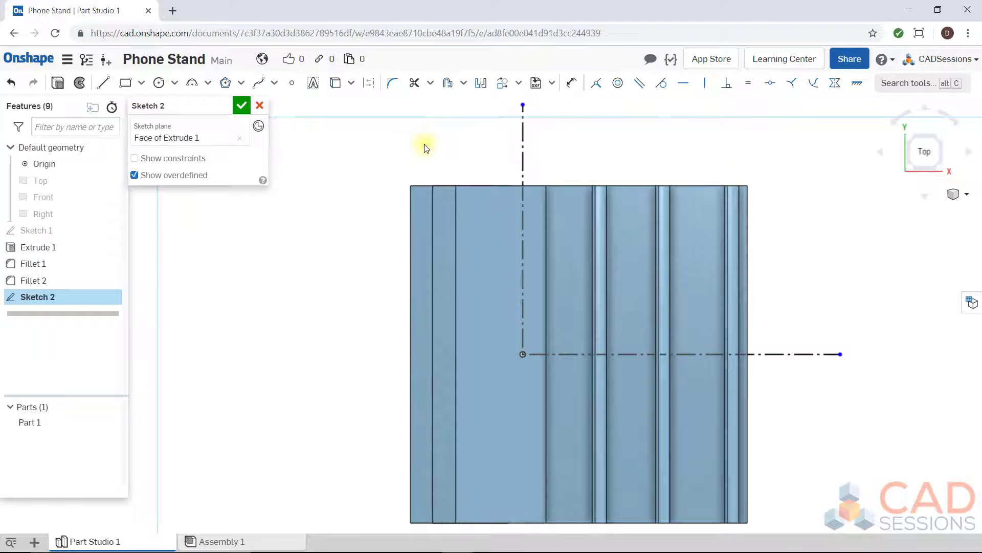
click(291, 85)
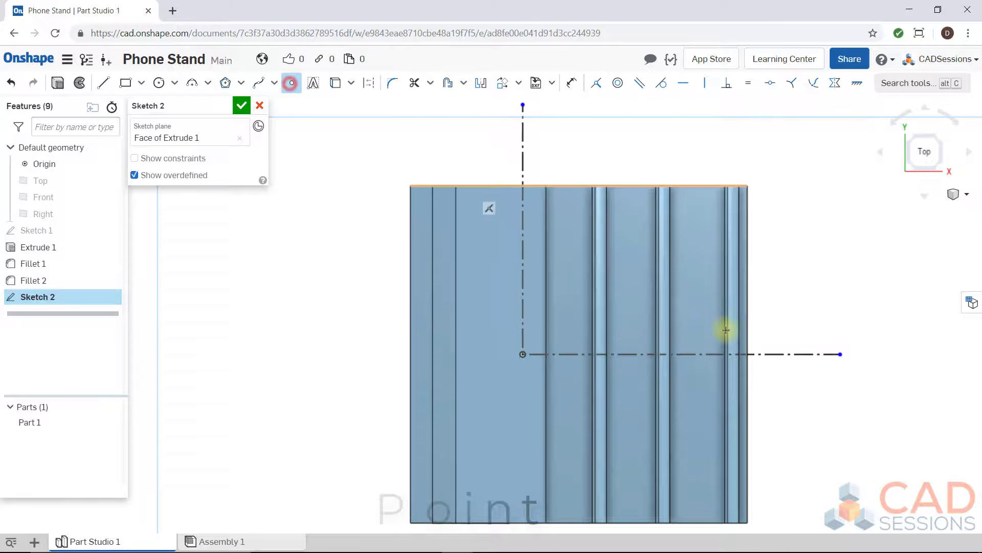
click(748, 355)
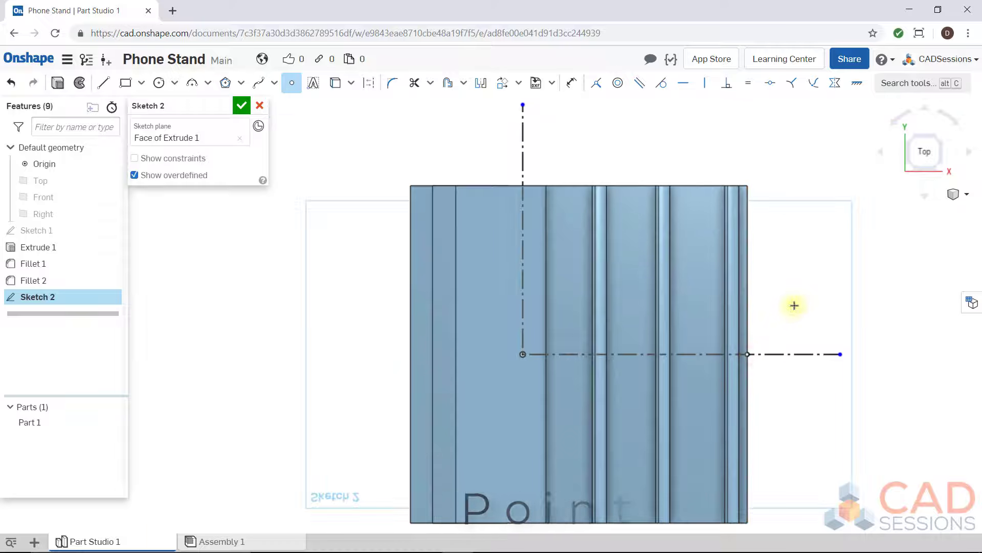
key(Escape)
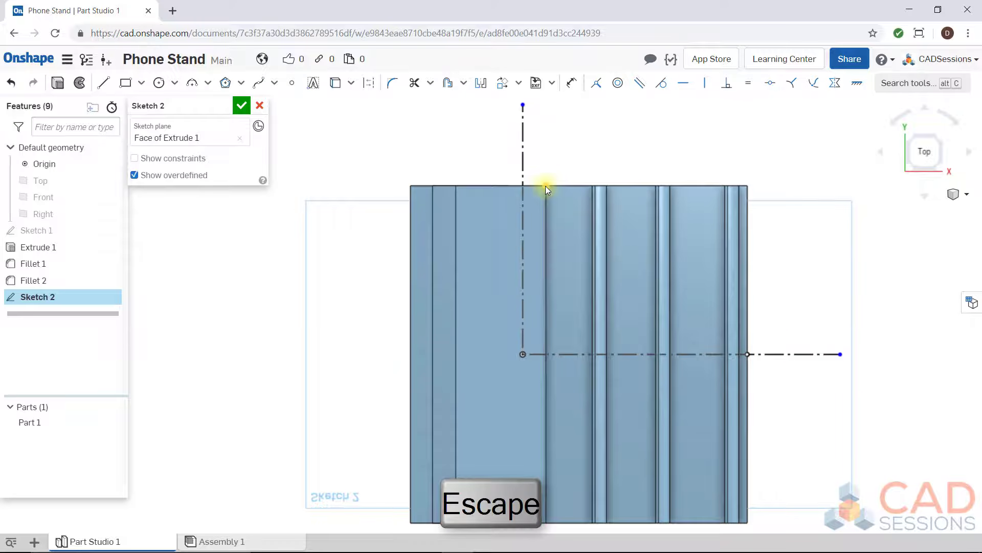
click(384, 127)
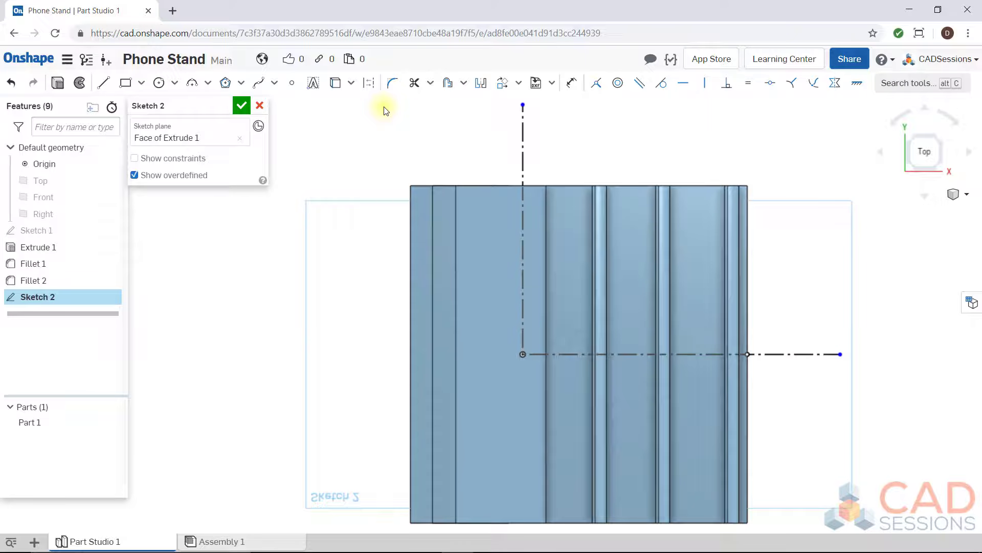
Step: Look at the spline options and examine the support's two front corners on the base and the front-edge point
click(258, 86)
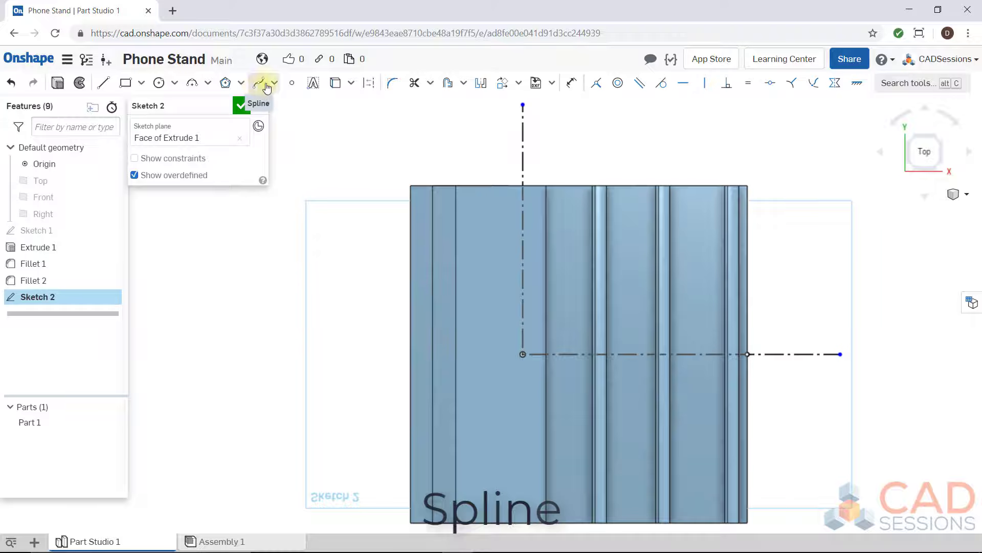
click(274, 85)
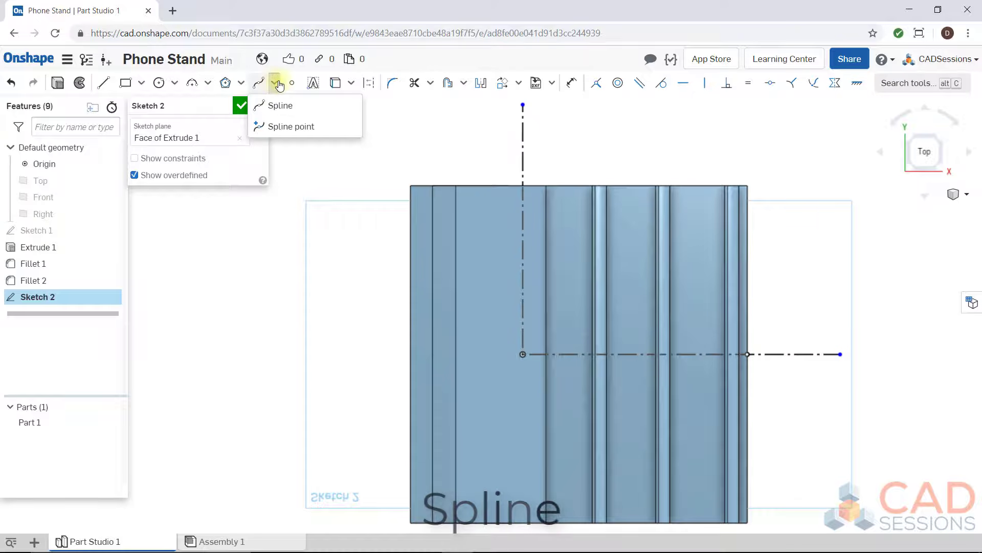
click(278, 85)
click(277, 84)
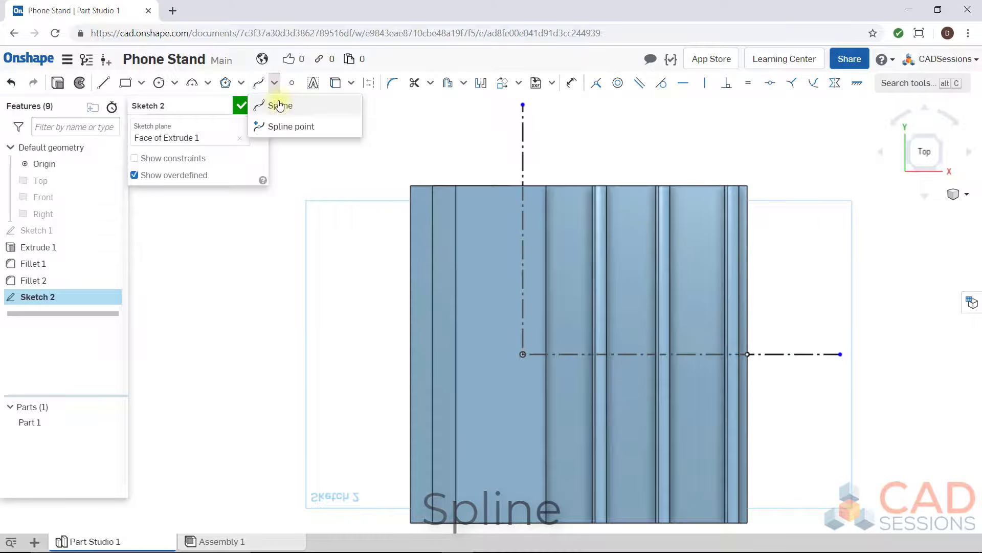
click(279, 104)
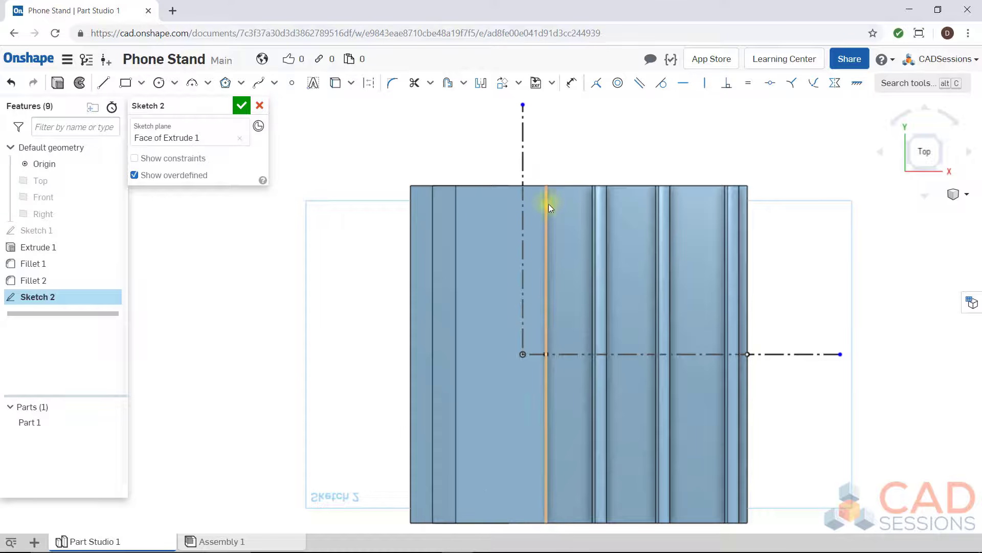
right_drag(590, 246, 575, 228)
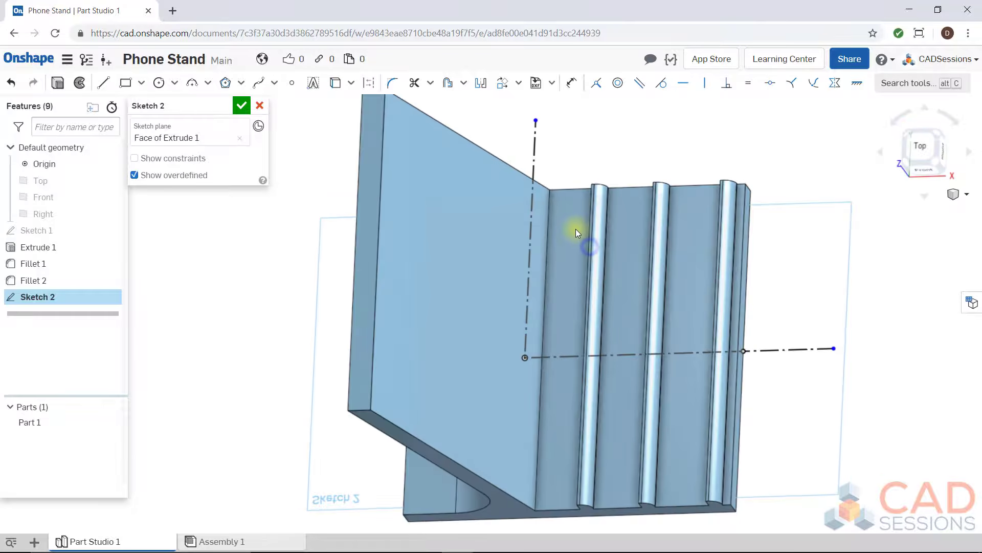
click(552, 192)
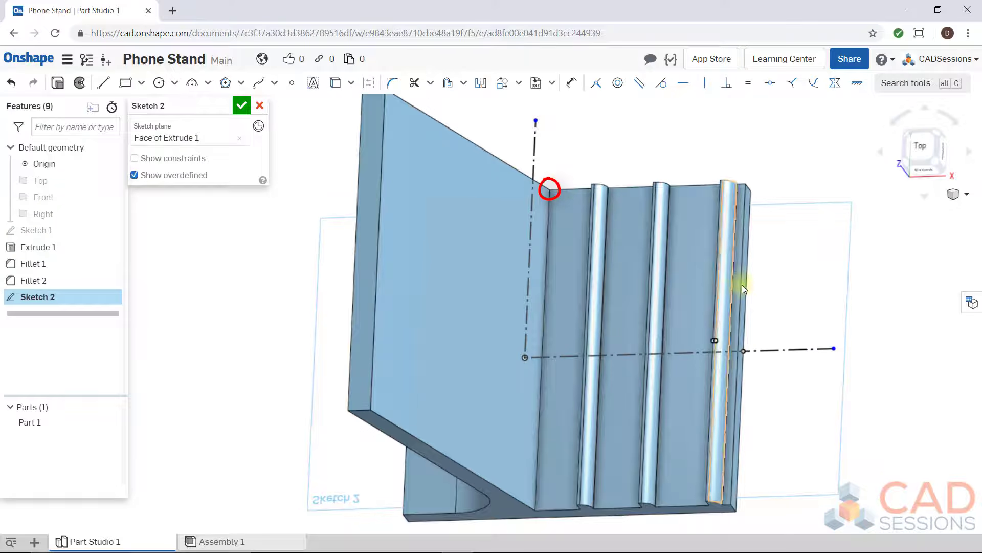
click(743, 351)
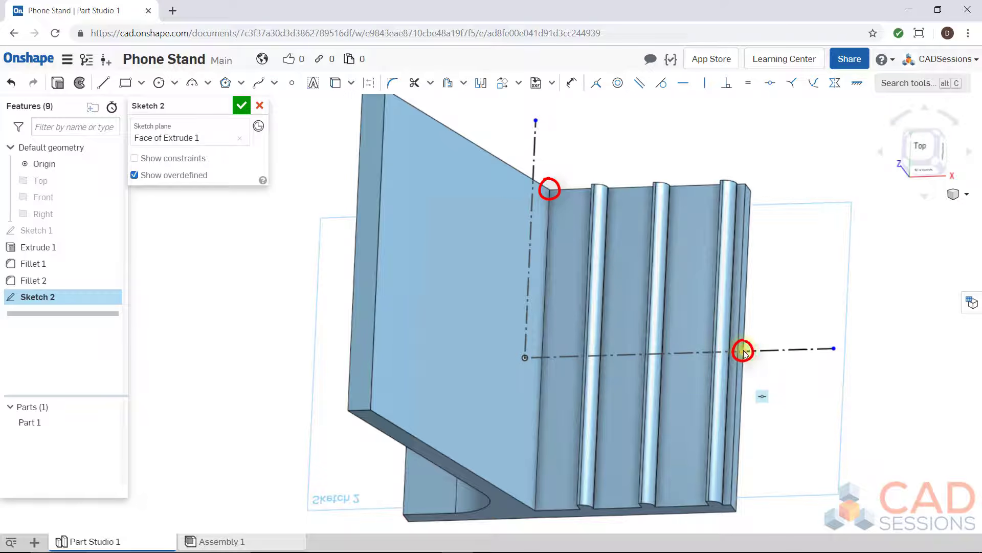
click(536, 511)
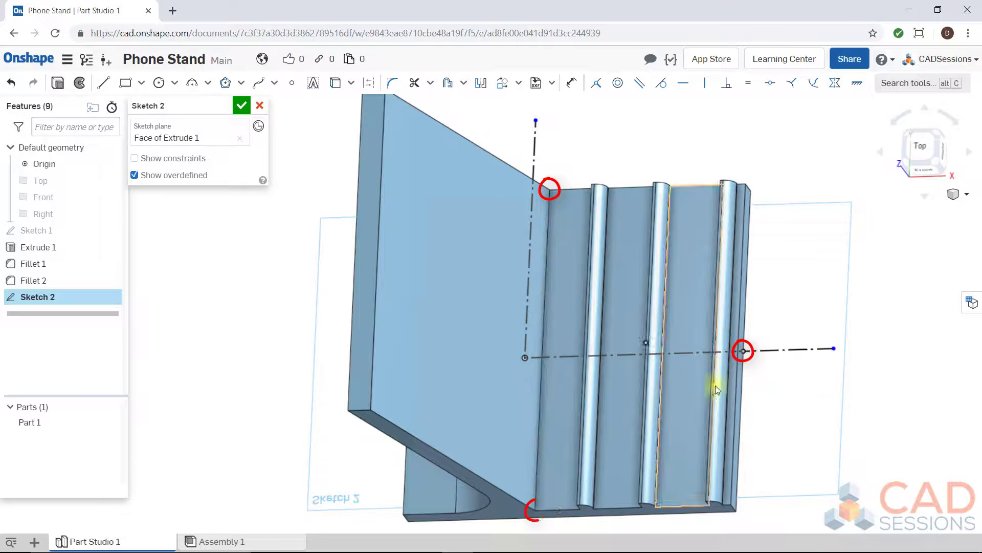
click(923, 143)
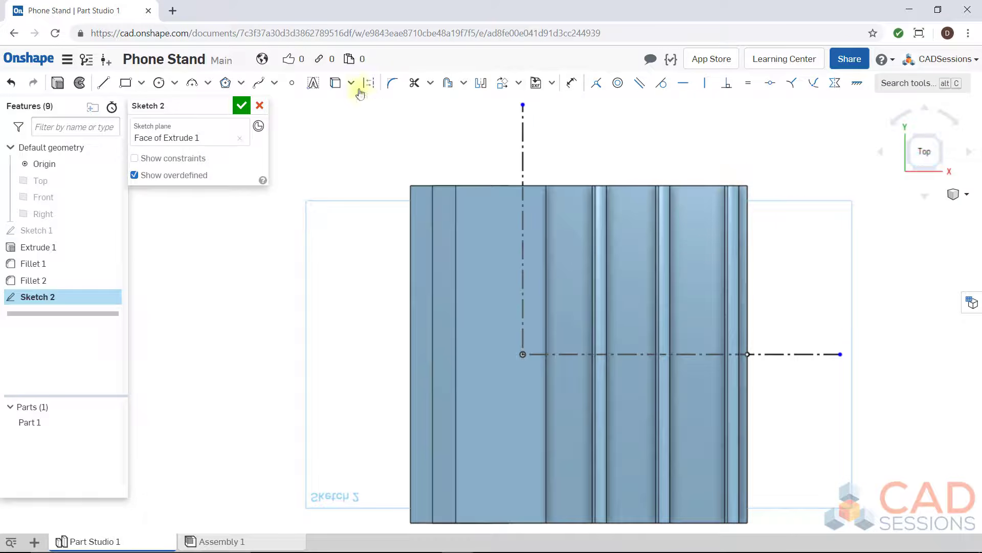
click(293, 83)
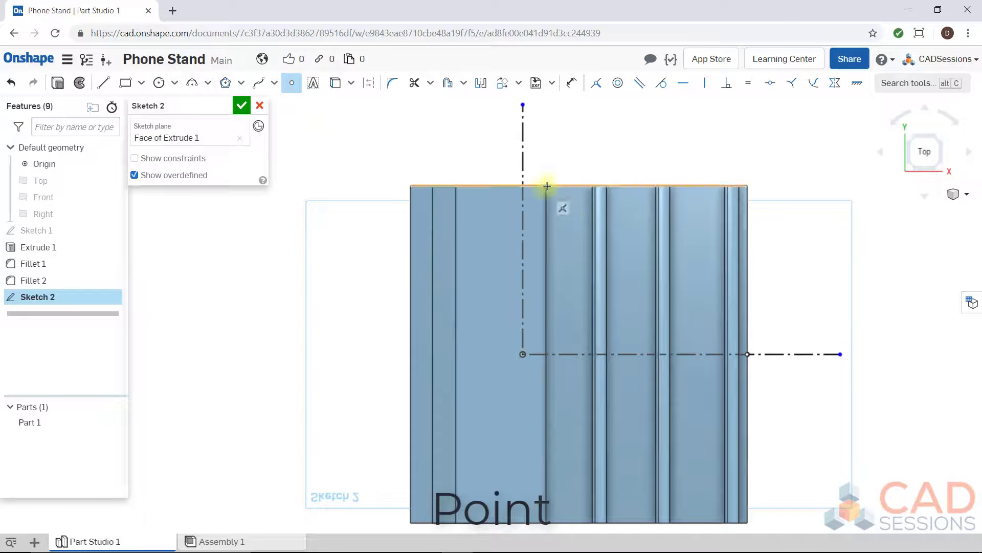
mouse_move(547, 206)
right_down()
mouse_move(548, 193)
mouse_move(549, 228)
mouse_move(559, 235)
mouse_move(550, 196)
right_up()
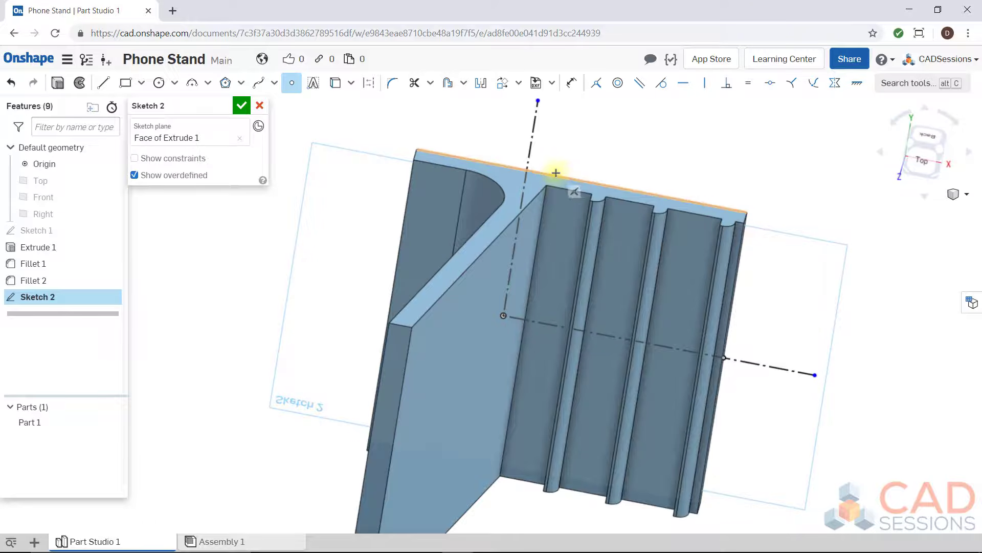
key(Escape)
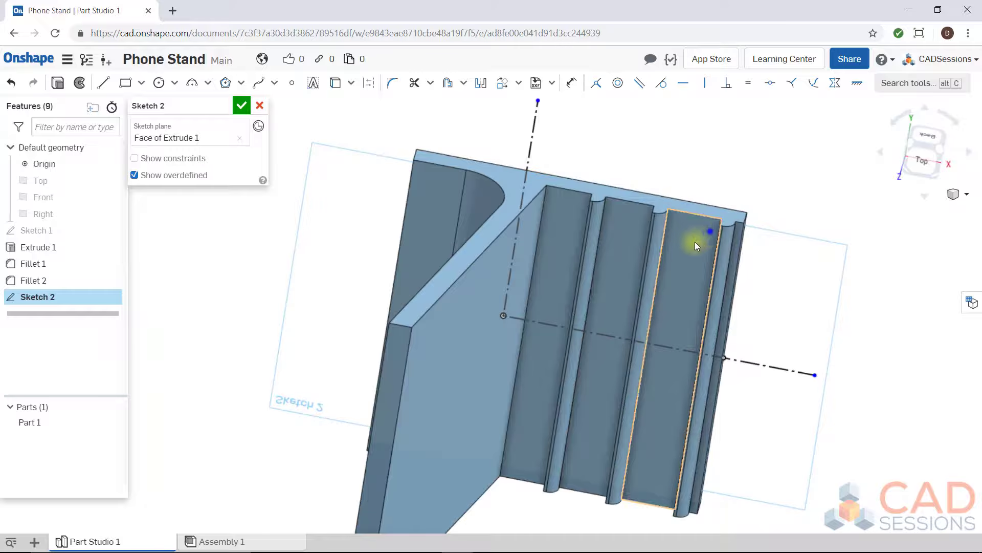
Step: Project into the sketch the two corner vertices where the front face of the back support meets the base
right_drag(695, 241, 658, 164)
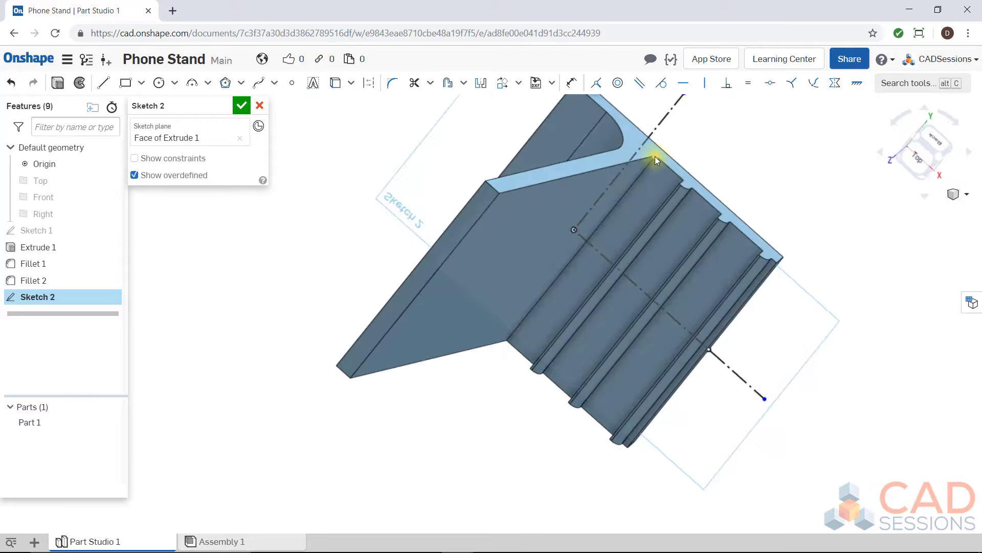
click(335, 85)
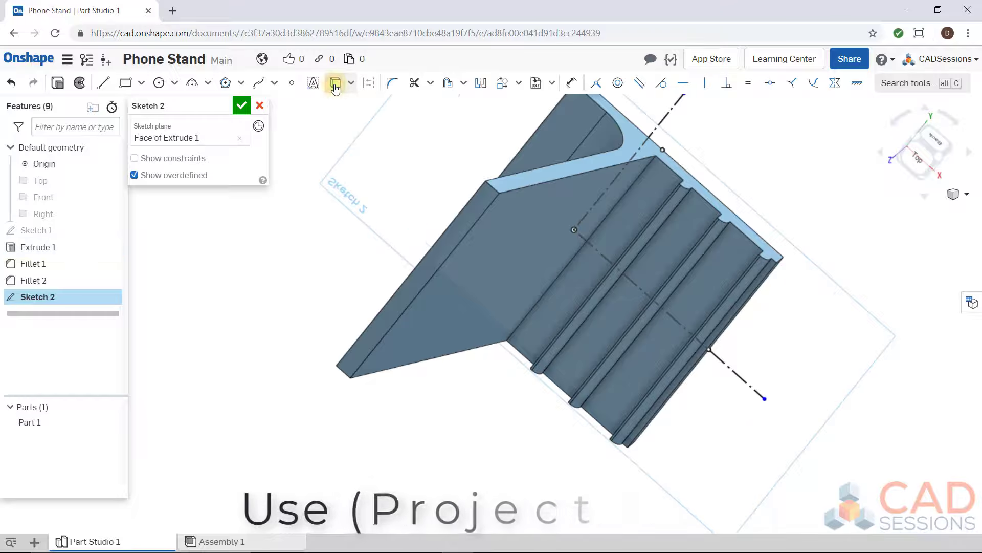
click(660, 150)
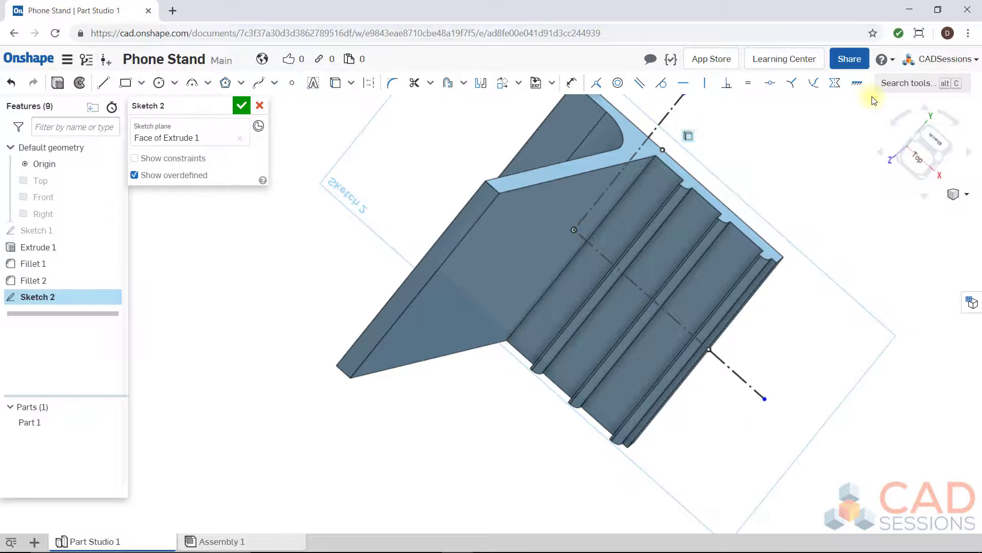
click(912, 161)
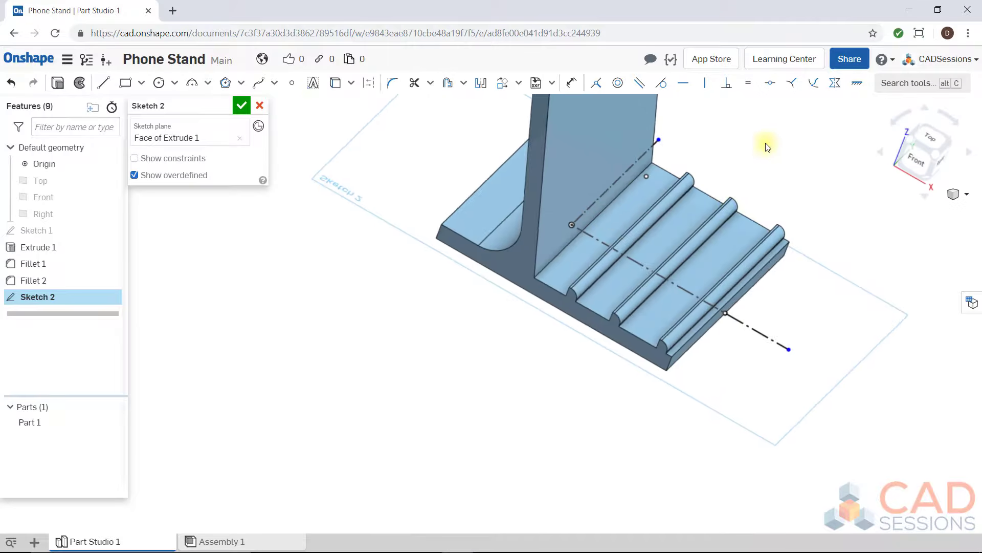
click(535, 278)
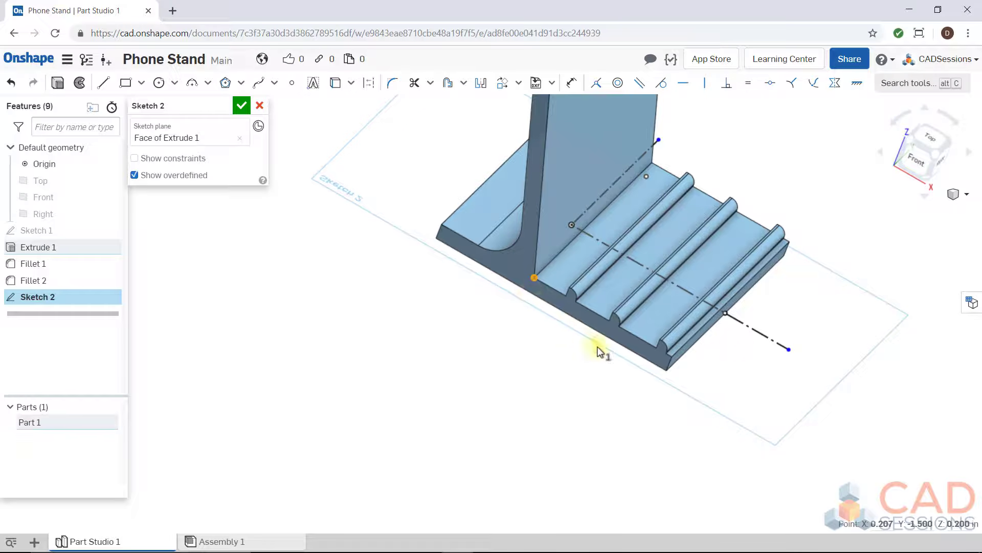
click(335, 85)
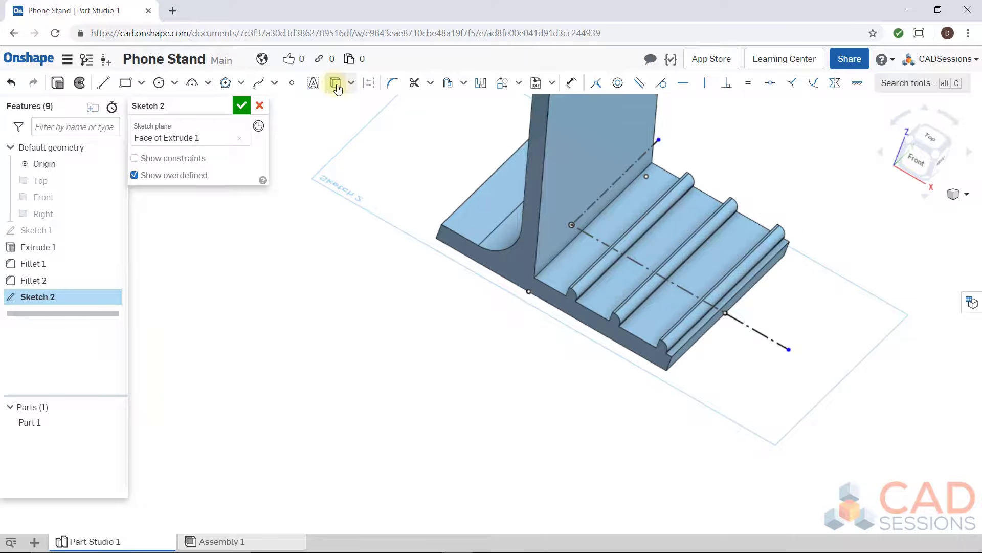
Step: Draw a spline from the projected support corner on the far side edge to the point on the base's front edge
mouse_move(644, 277)
right_down()
mouse_move(643, 241)
mouse_move(613, 253)
mouse_move(643, 275)
mouse_move(658, 198)
right_up()
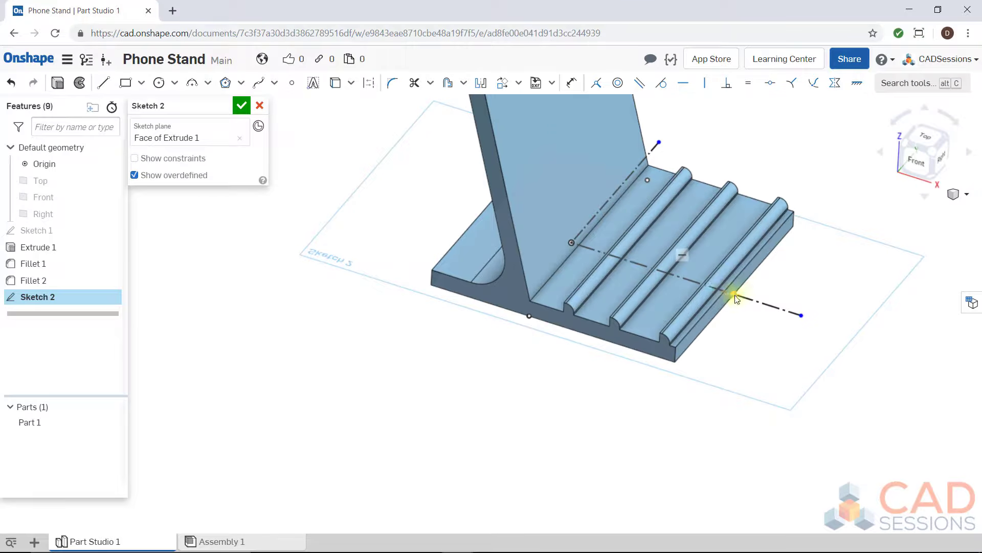
click(927, 137)
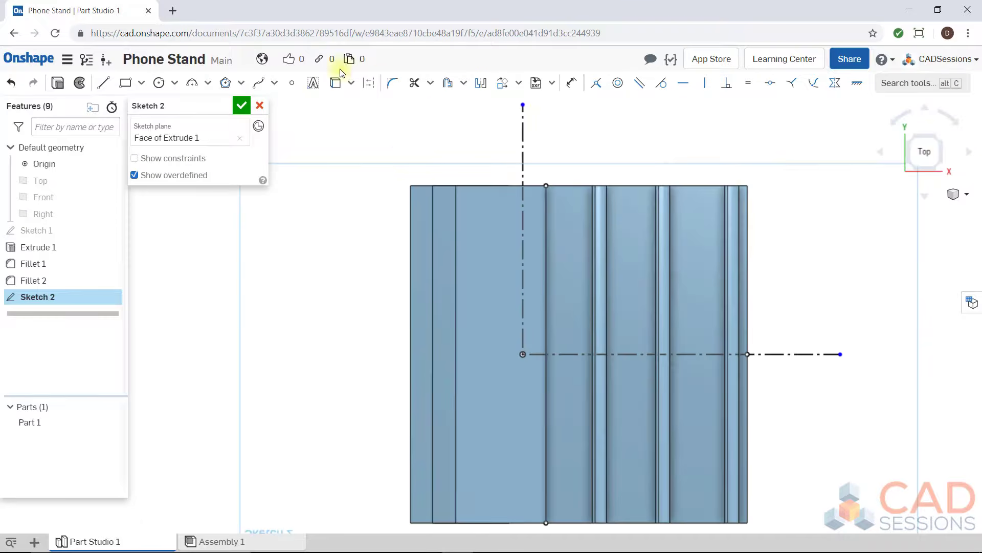
click(255, 86)
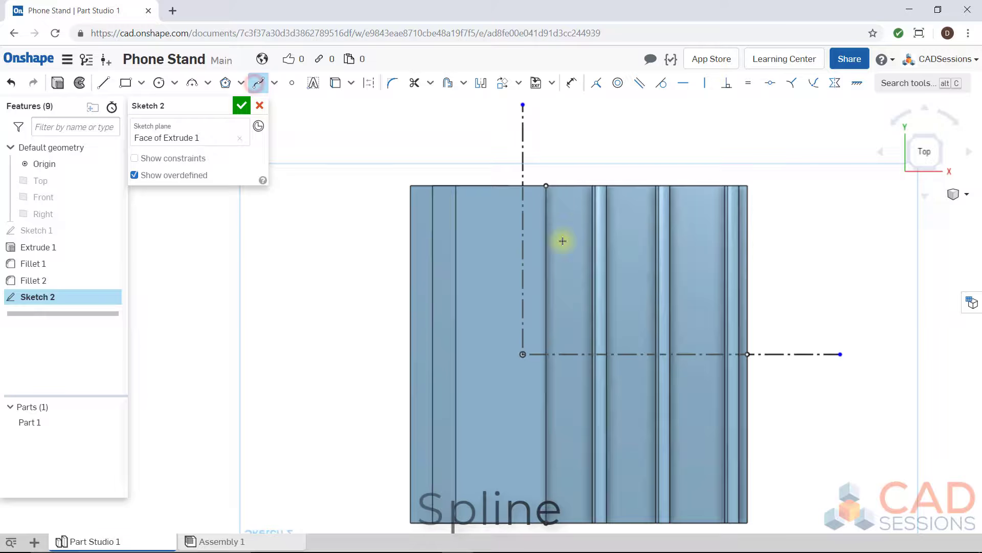
click(546, 186)
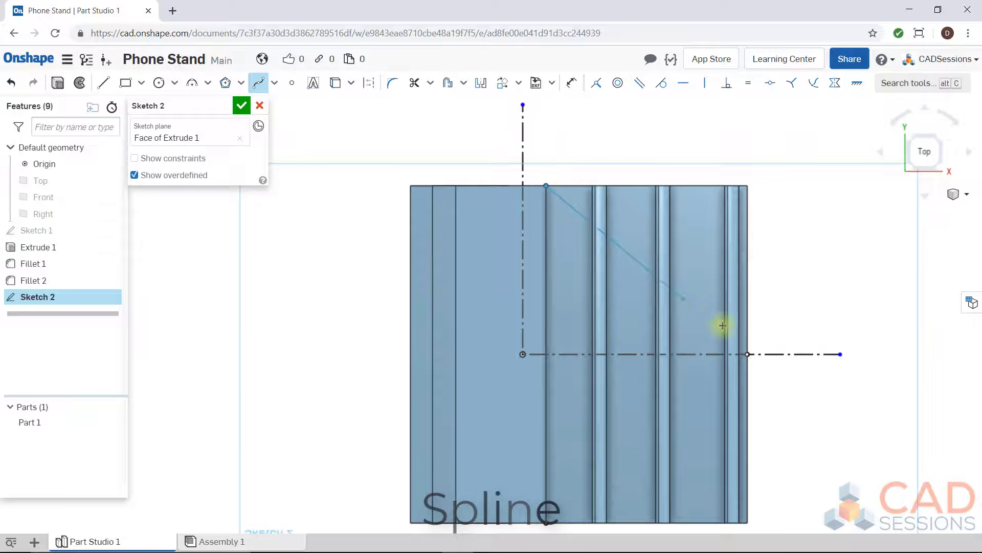
click(742, 350)
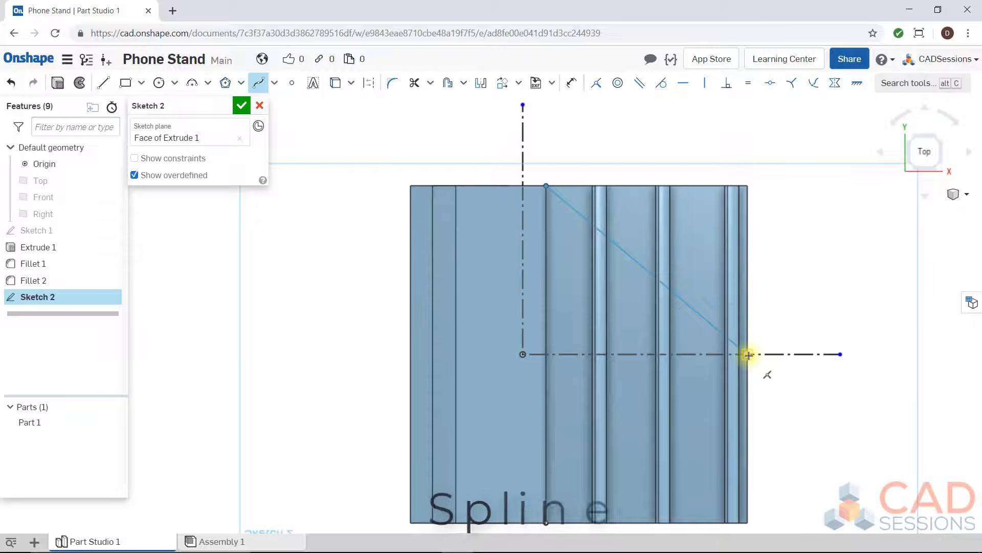
click(748, 354)
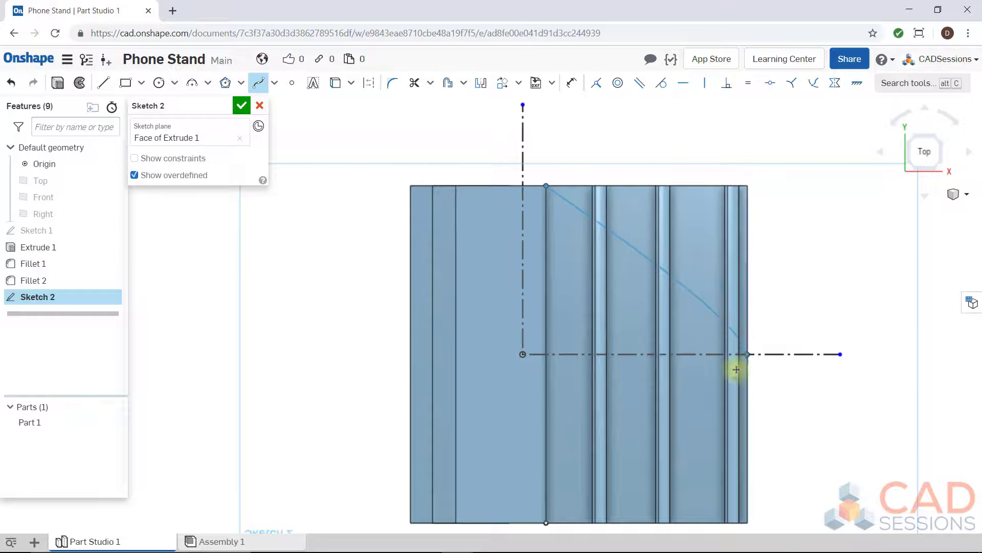
key(Escape)
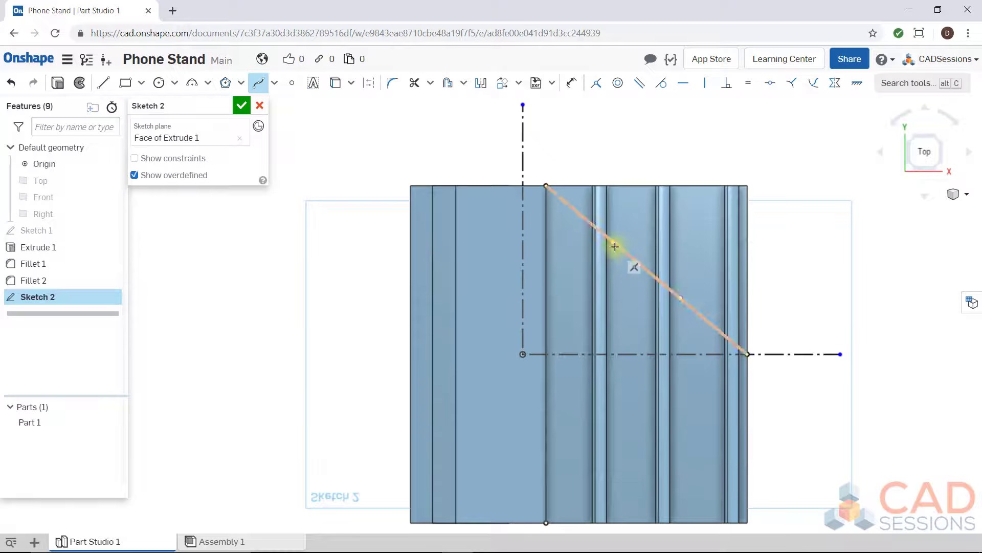
Step: Undo the short stray spline started from a handle of the corner-to-front spline
key(ctrl+z)
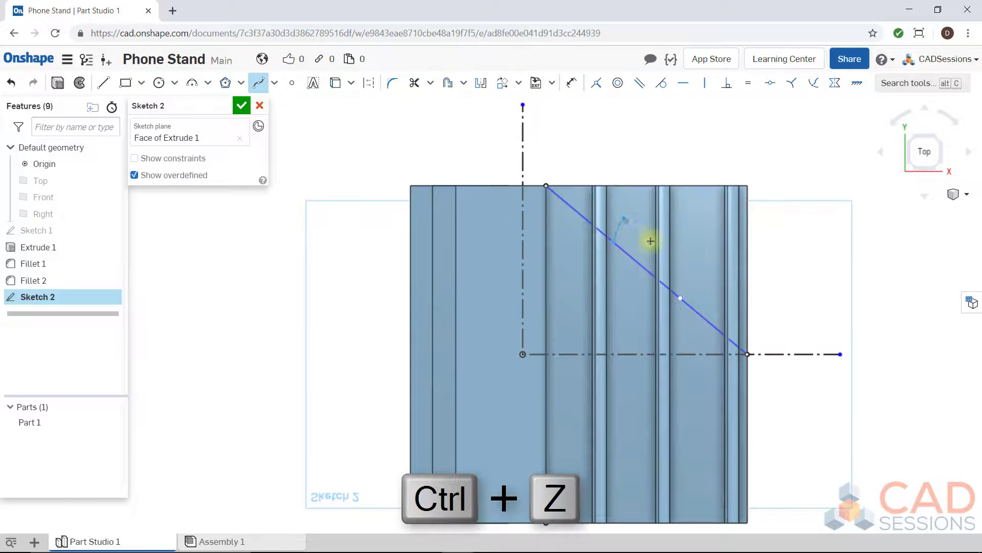
key(Escape)
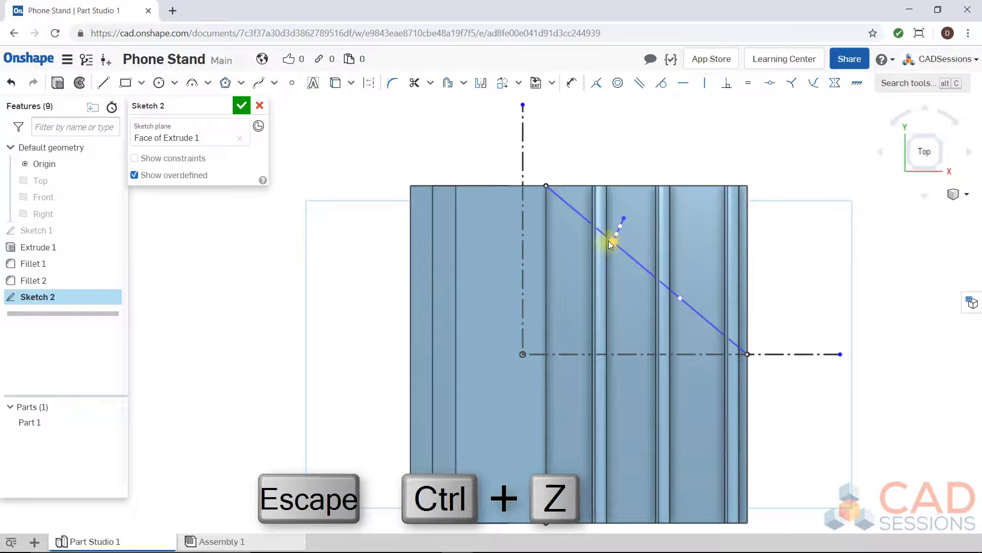
key(ctrl+z)
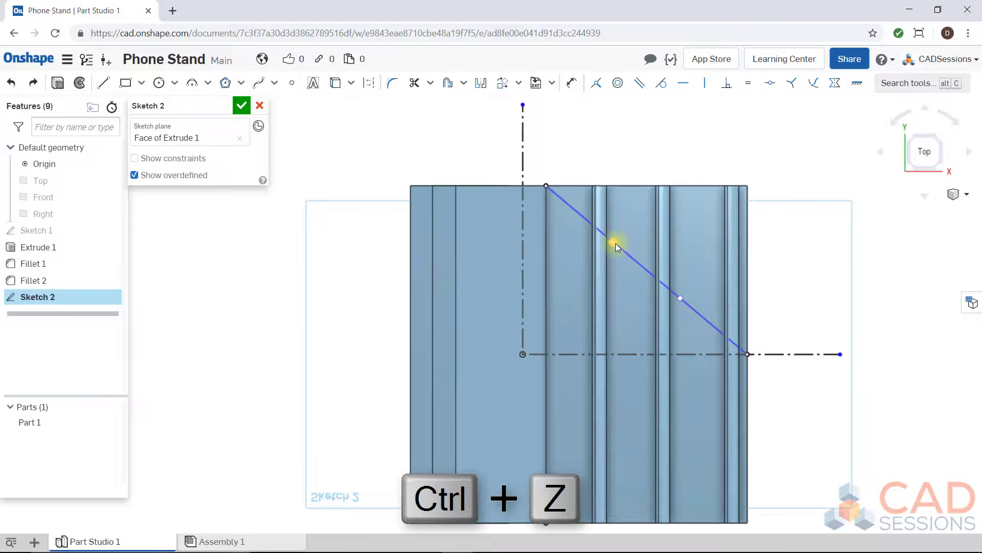
Step: Bow the spline outward with its end handles and make it tangent to the base's adjoining side edge
mouse_move(564, 203)
mouse_down()
mouse_move(610, 186)
mouse_move(568, 207)
mouse_move(563, 193)
mouse_move(574, 193)
mouse_move(564, 189)
mouse_move(576, 191)
mouse_move(591, 169)
mouse_move(570, 158)
mouse_move(560, 177)
mouse_move(582, 192)
mouse_move(575, 207)
mouse_move(557, 205)
mouse_move(573, 192)
mouse_move(575, 200)
mouse_up()
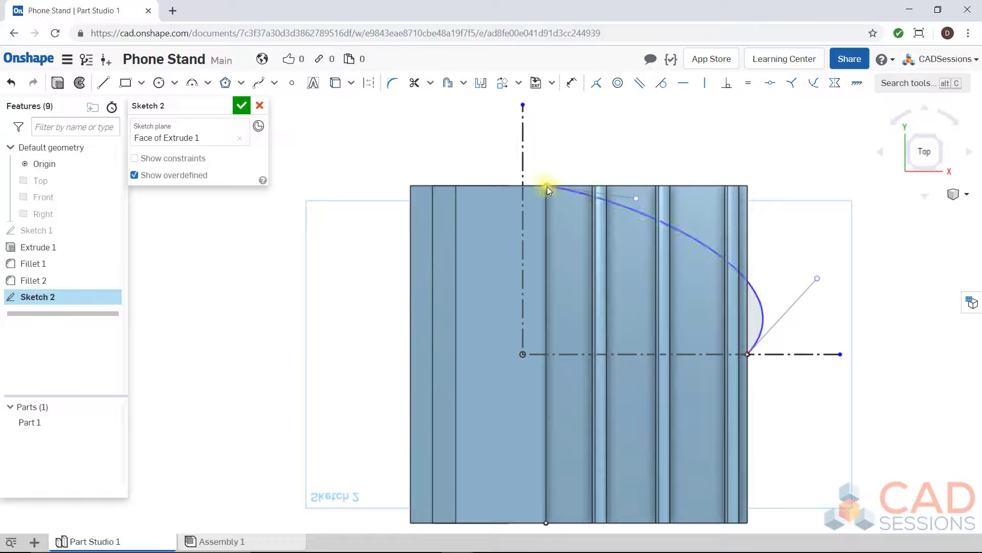
click(613, 206)
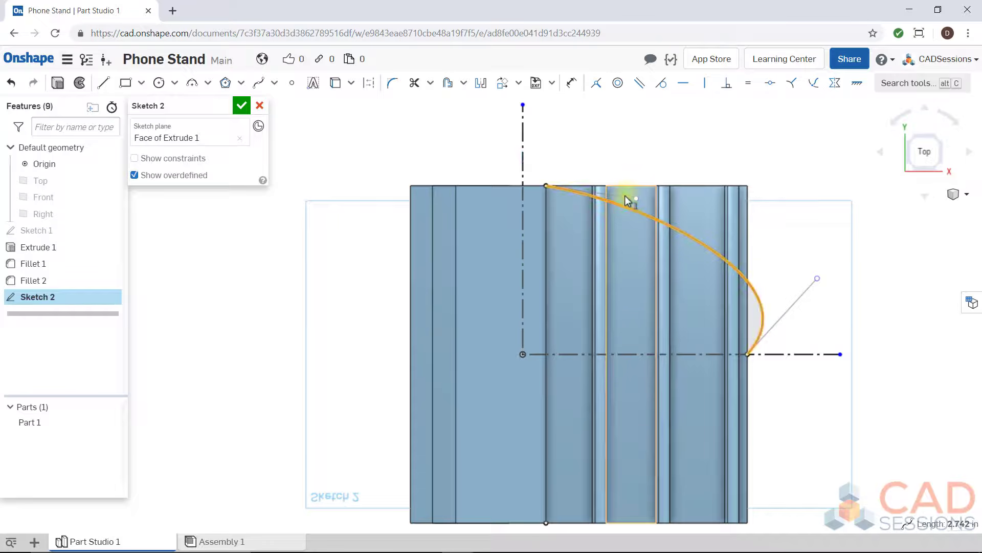
click(585, 183)
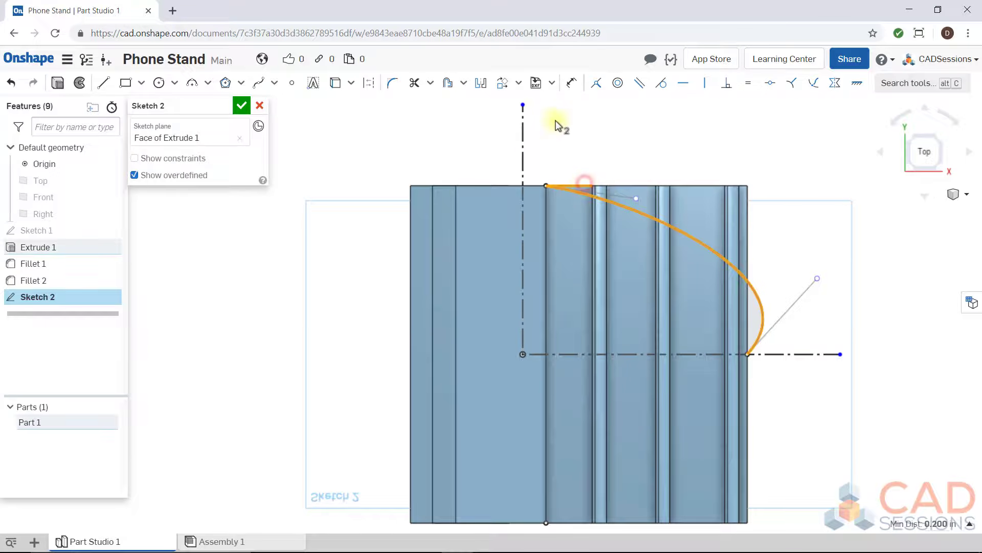
click(664, 85)
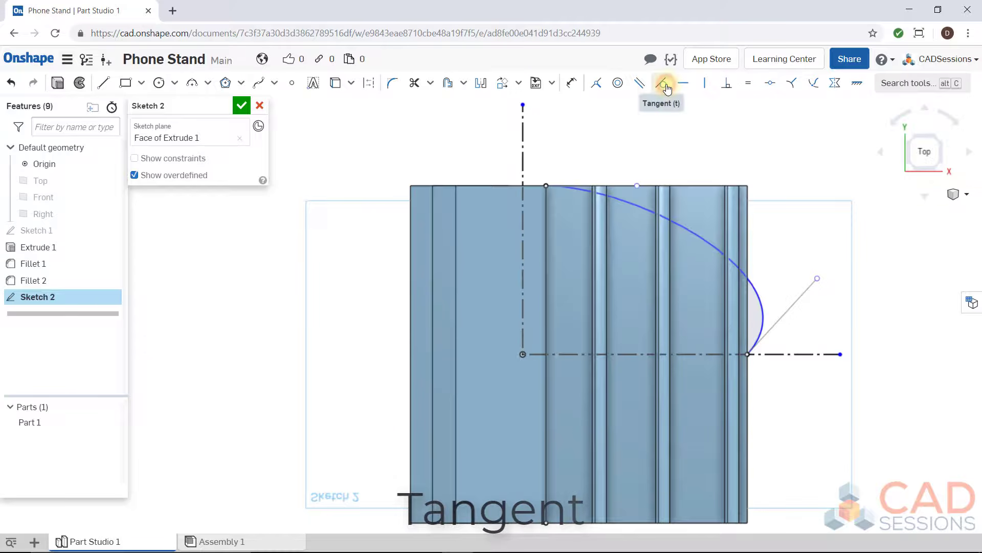
Step: Make the spline tangent to the base's front edge as well
click(761, 327)
click(749, 330)
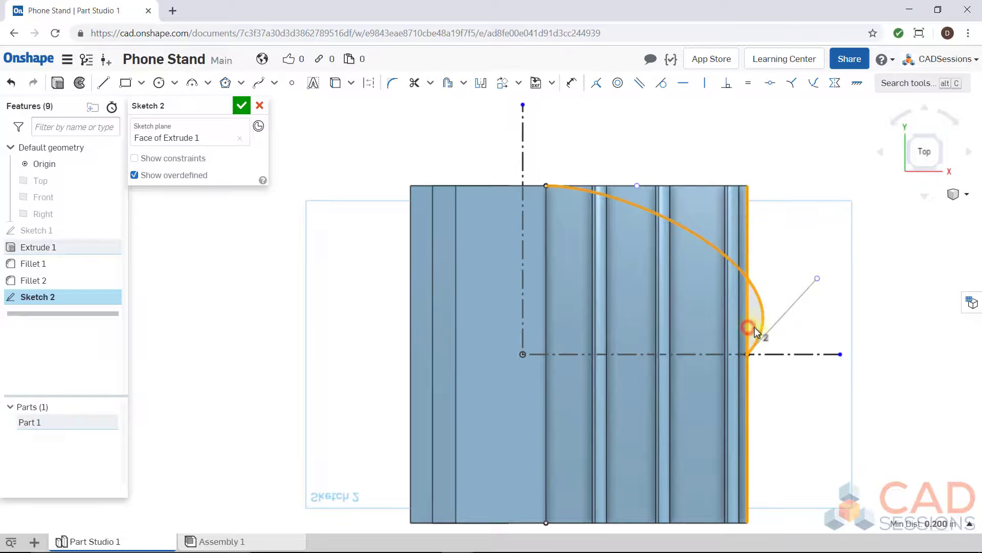
click(663, 87)
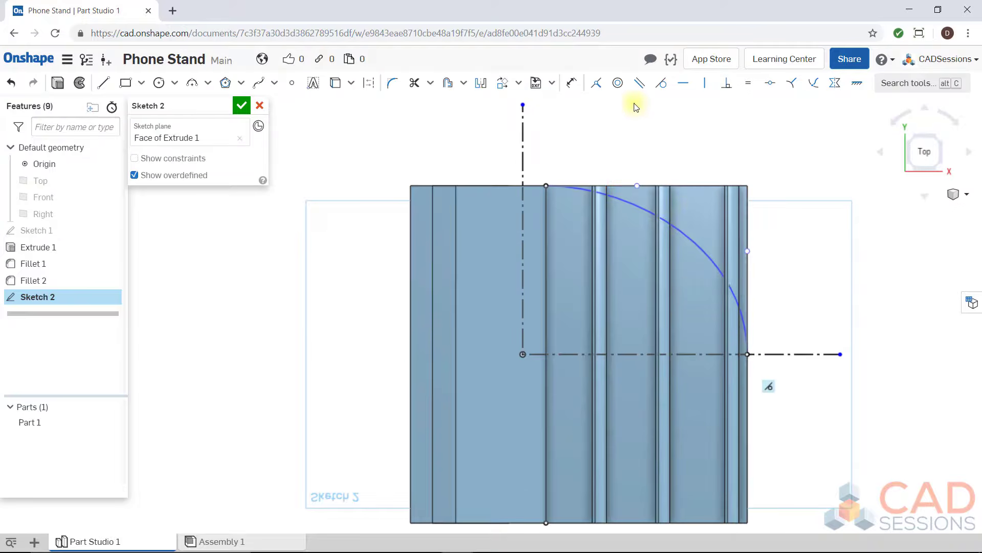
Step: Try reshaping the spline with its handle on the base's side edge, and undo the change
click(636, 185)
drag(691, 137, 646, 175)
key(ctrl+z)
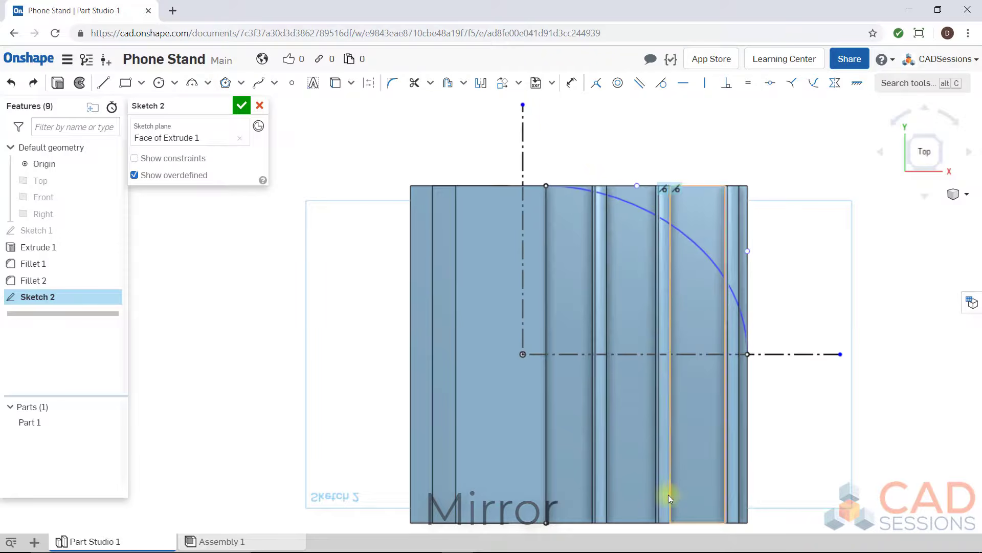
click(637, 185)
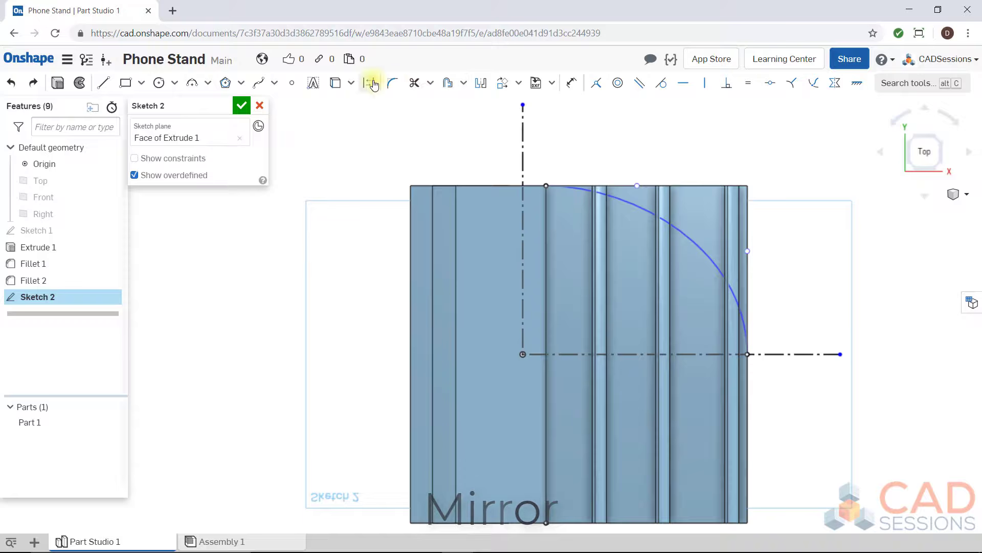
Step: Mirror the spline across the horizontal construction line to the other half of the base
click(473, 85)
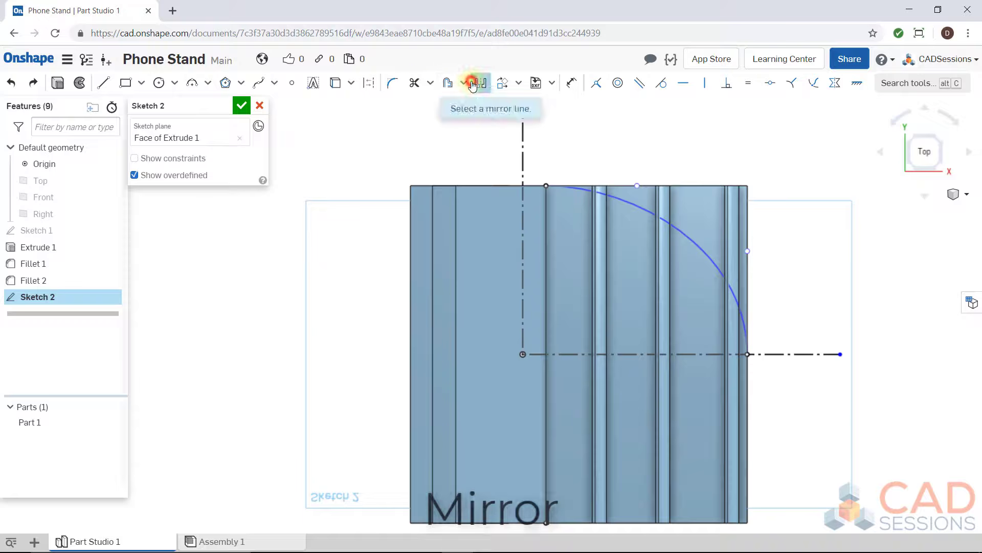
click(624, 354)
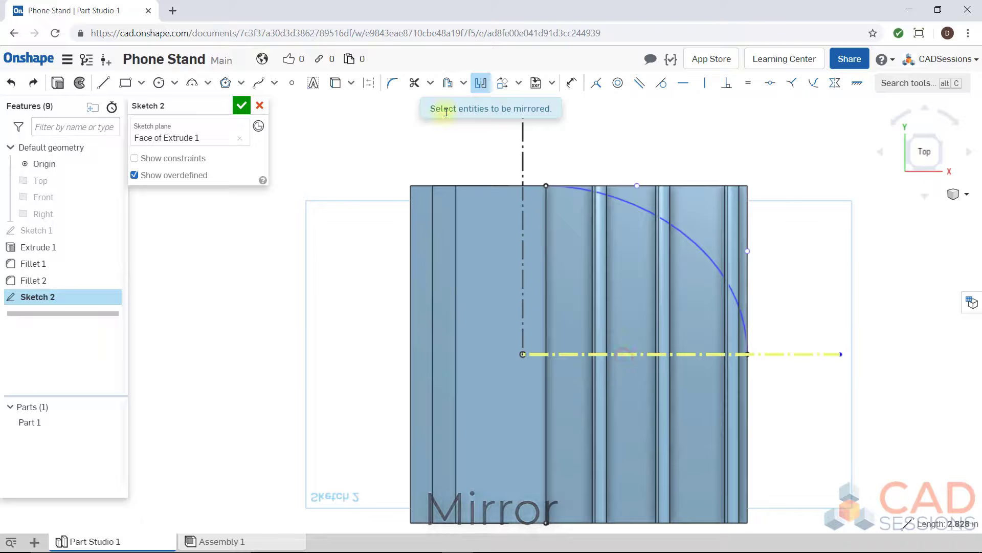
click(633, 203)
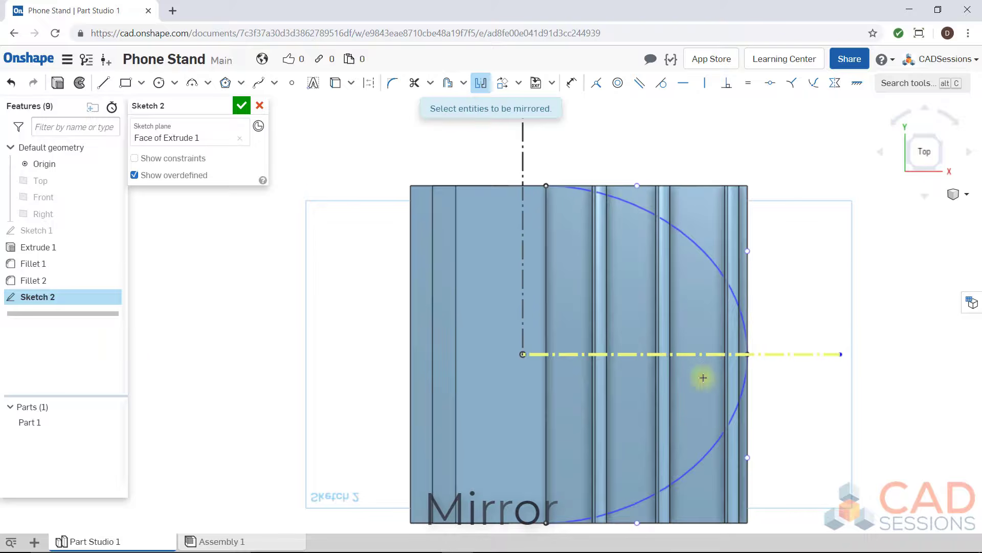
right_click(753, 153)
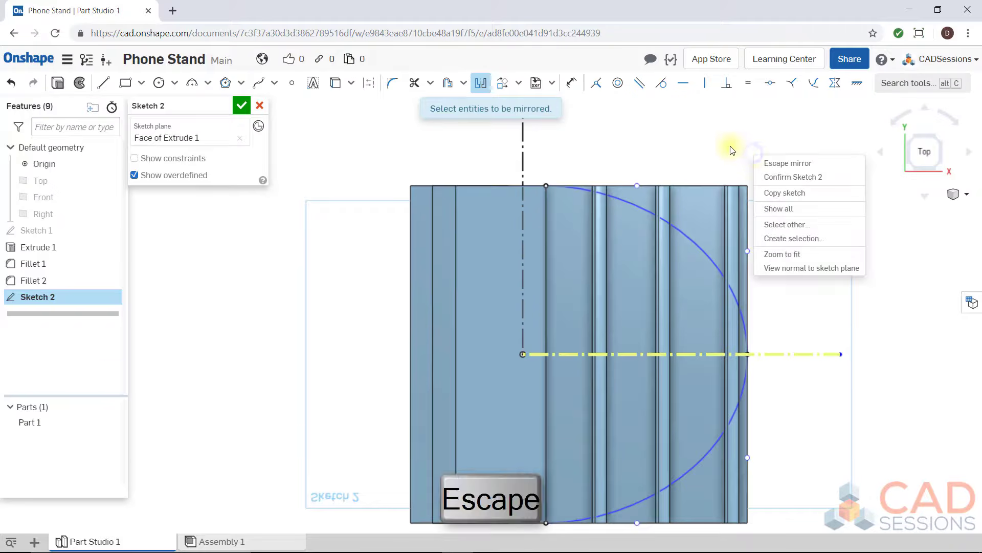
key(Escape)
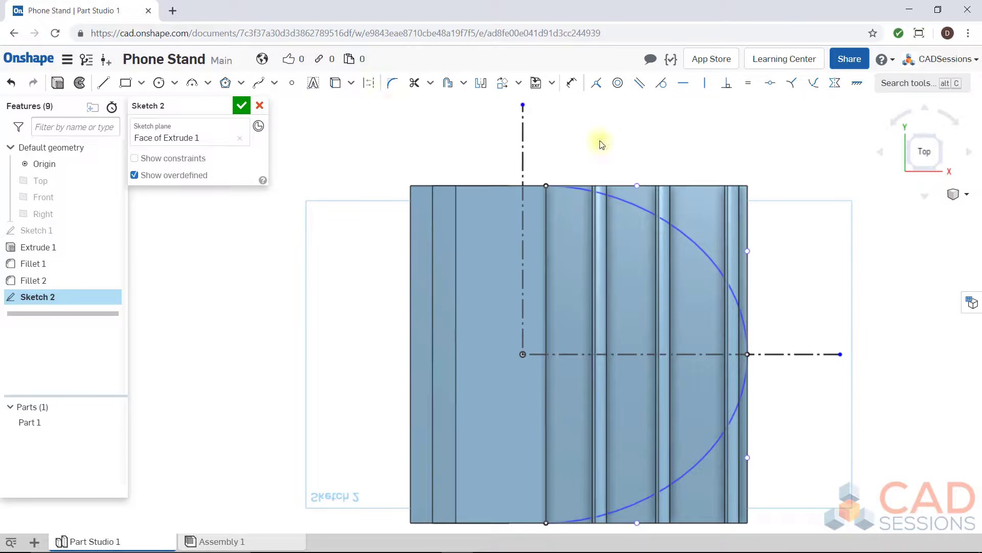
Step: Draw lines along the base's side and front edges linking both projected corners through the front corners and front-edge point, and finish the sketch
click(583, 188)
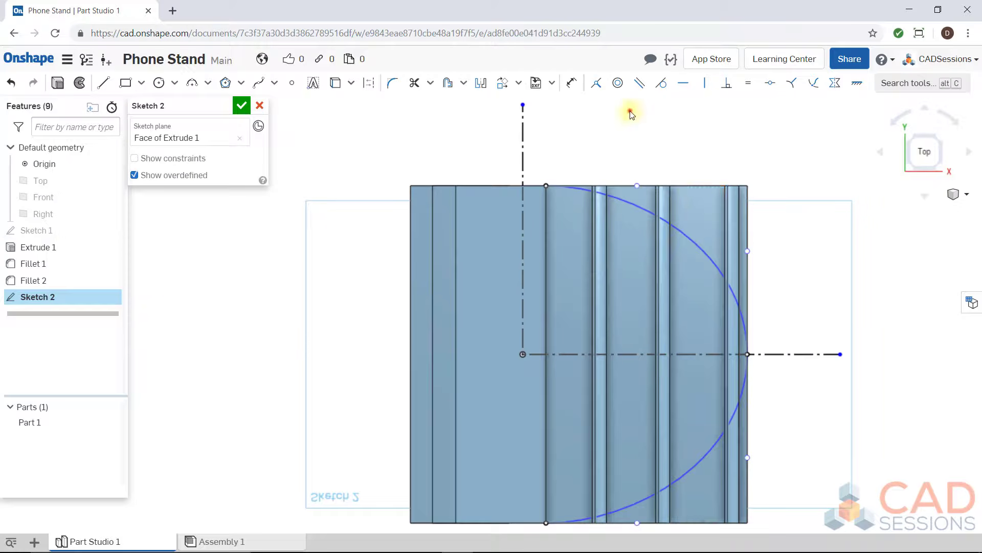
click(104, 84)
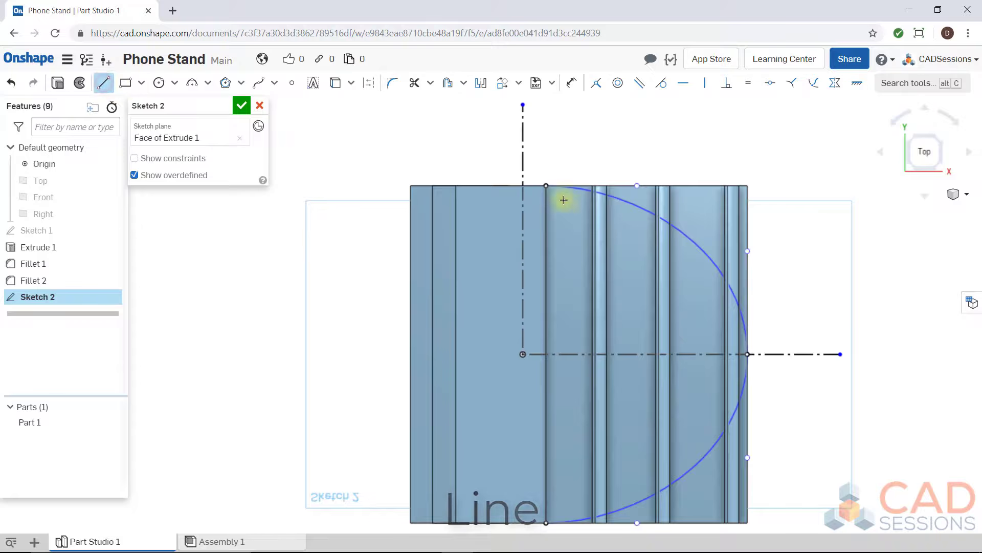
click(547, 185)
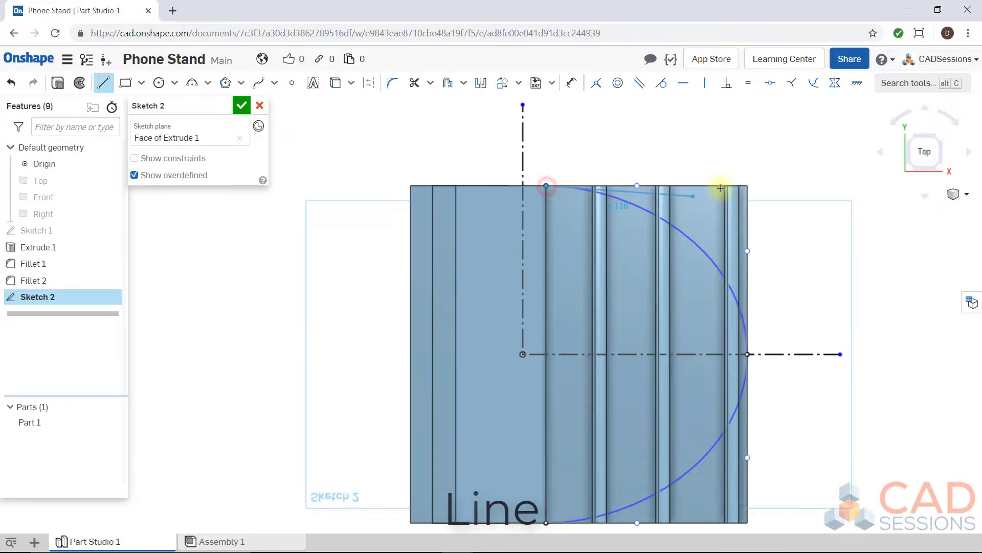
click(747, 186)
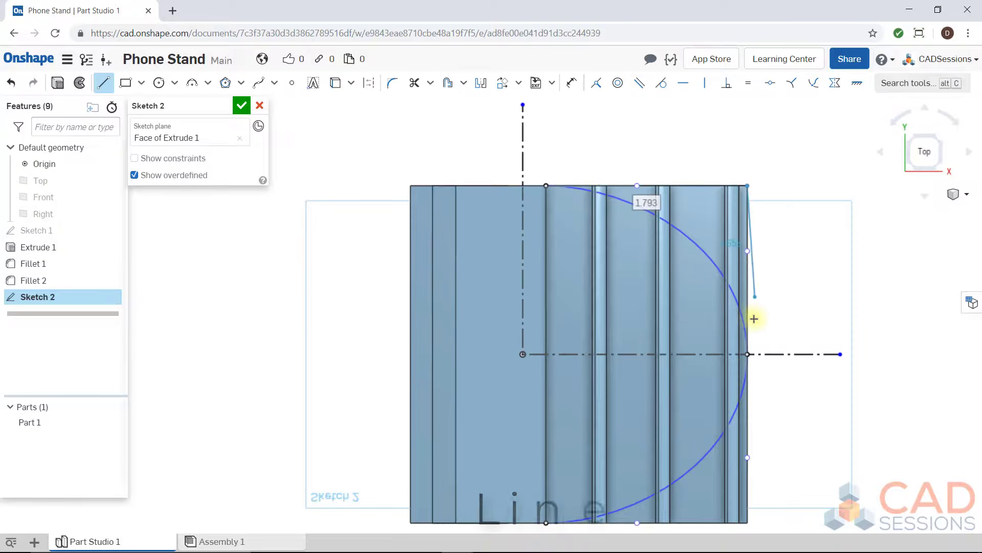
click(748, 353)
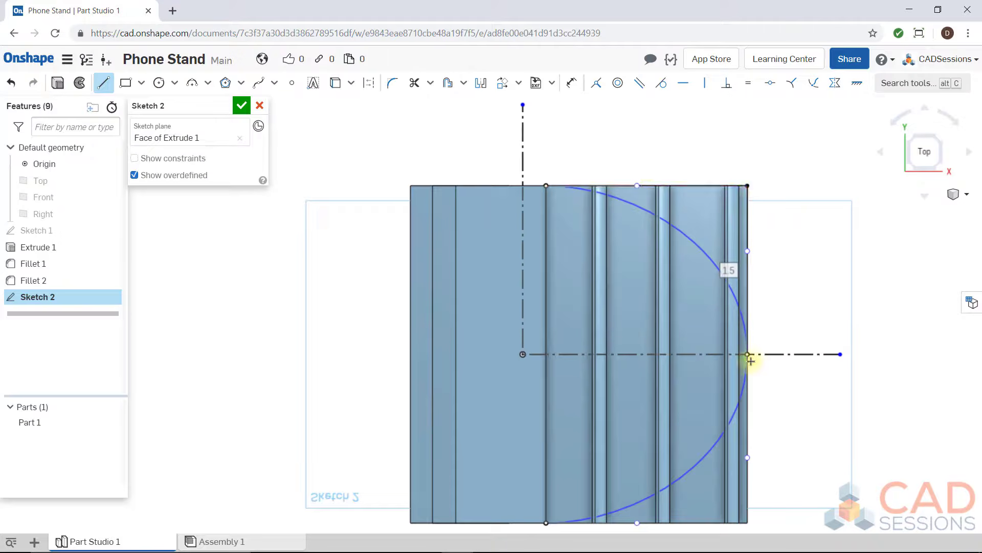
click(748, 524)
click(546, 524)
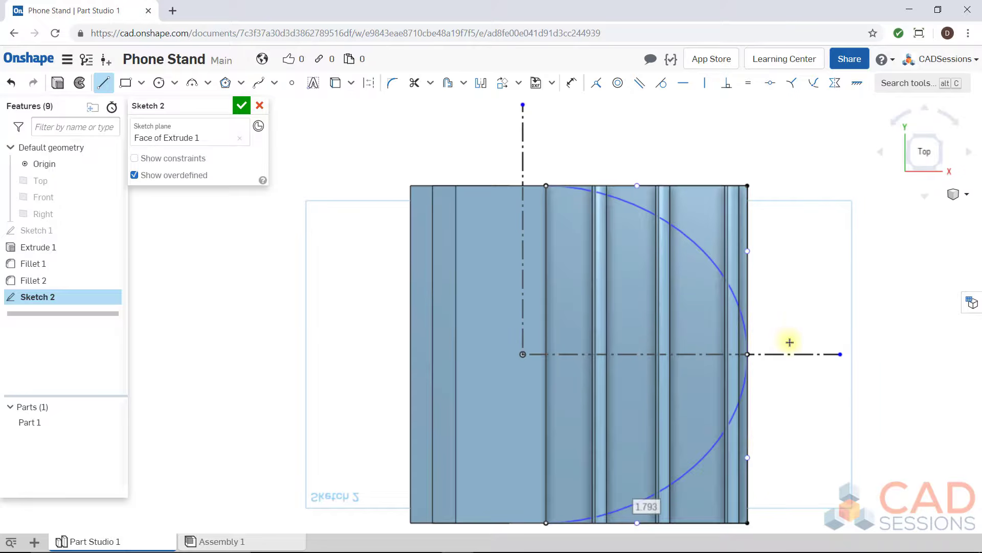
key(Escape)
right_drag(802, 289, 693, 186)
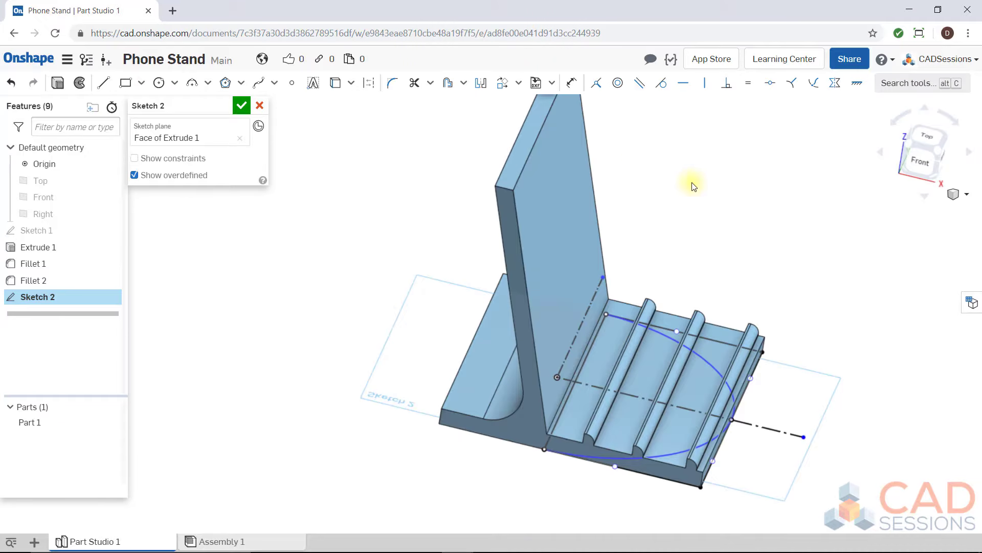
click(244, 107)
Step: Extrude the two sketch regions outside the spline at the base's front corners as a Remove cut with a Through all end condition
right_drag(344, 224, 368, 194)
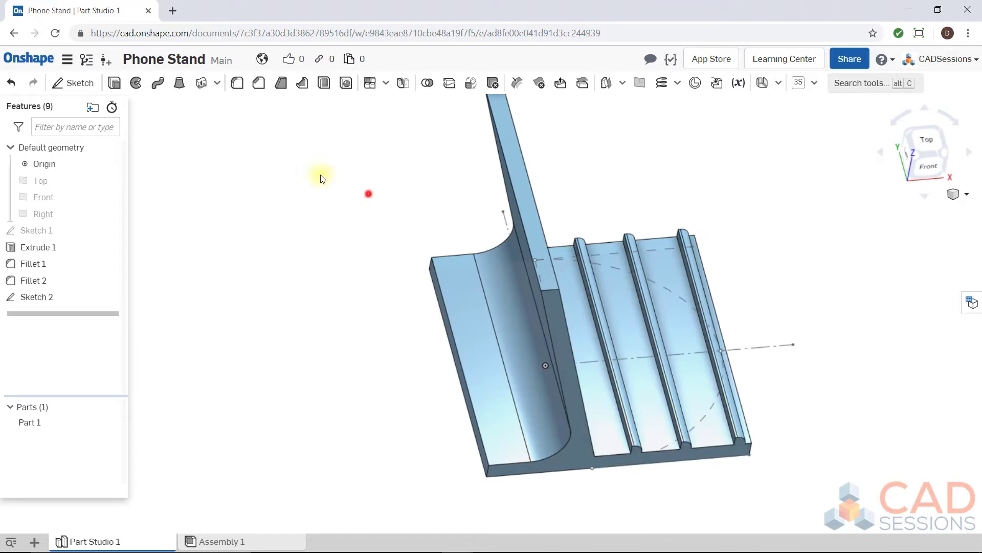
click(116, 83)
mouse_move(693, 353)
right_down()
mouse_move(680, 259)
mouse_move(637, 229)
right_up()
click(636, 228)
click(756, 397)
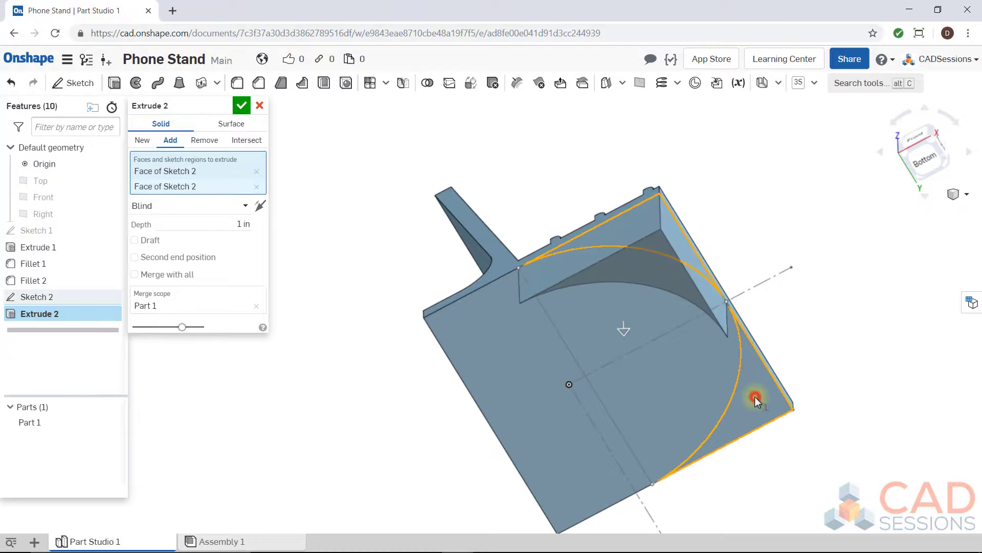
mouse_move(691, 270)
right_down()
mouse_move(674, 198)
mouse_move(684, 263)
mouse_move(701, 262)
mouse_move(680, 247)
mouse_move(690, 252)
mouse_move(684, 259)
right_up()
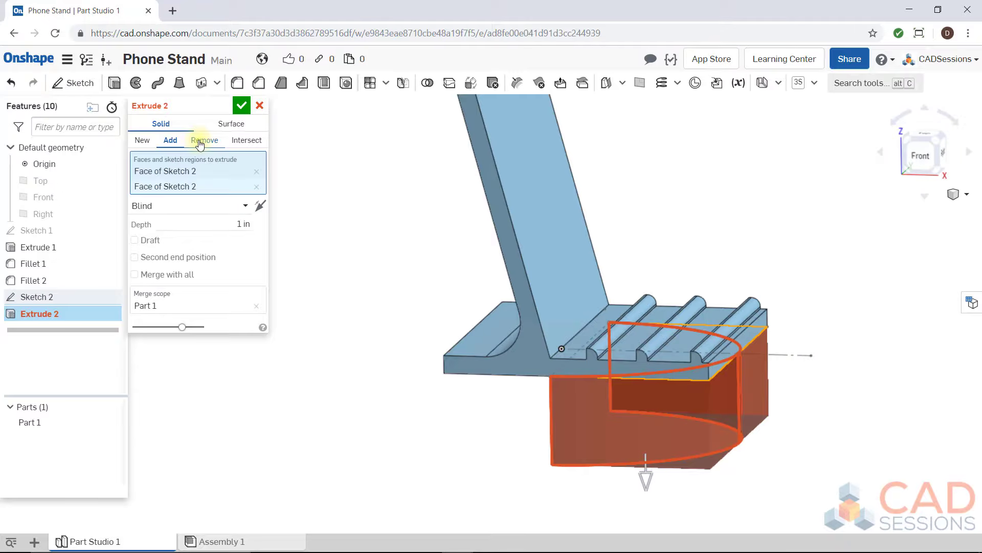
right_drag(588, 188, 461, 187)
click(248, 206)
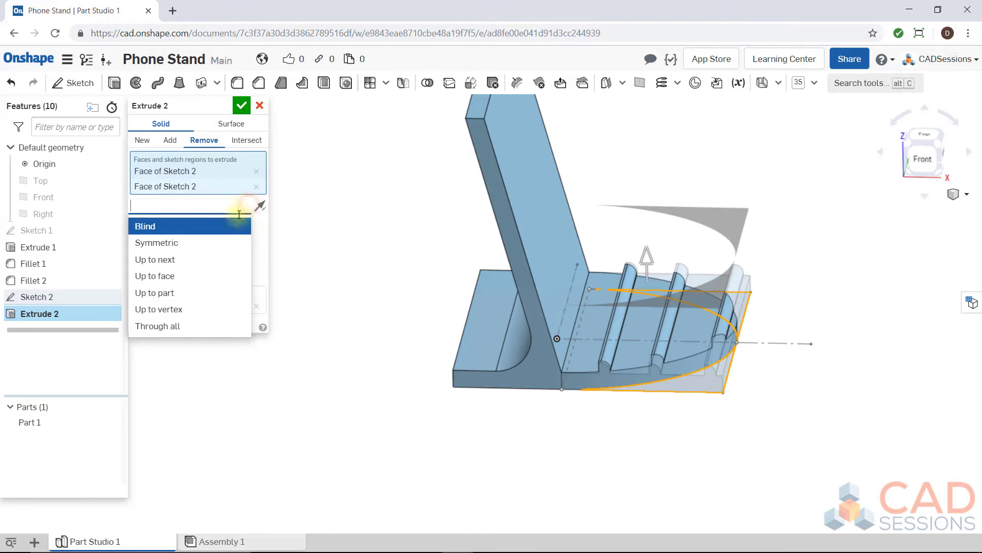
click(208, 326)
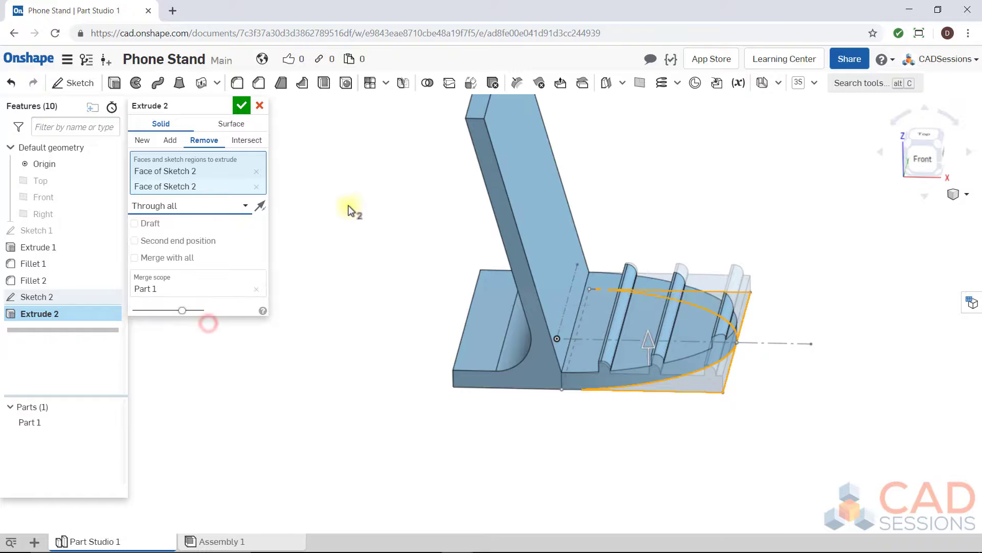
right_drag(408, 191, 364, 230)
click(241, 105)
key(shift+7)
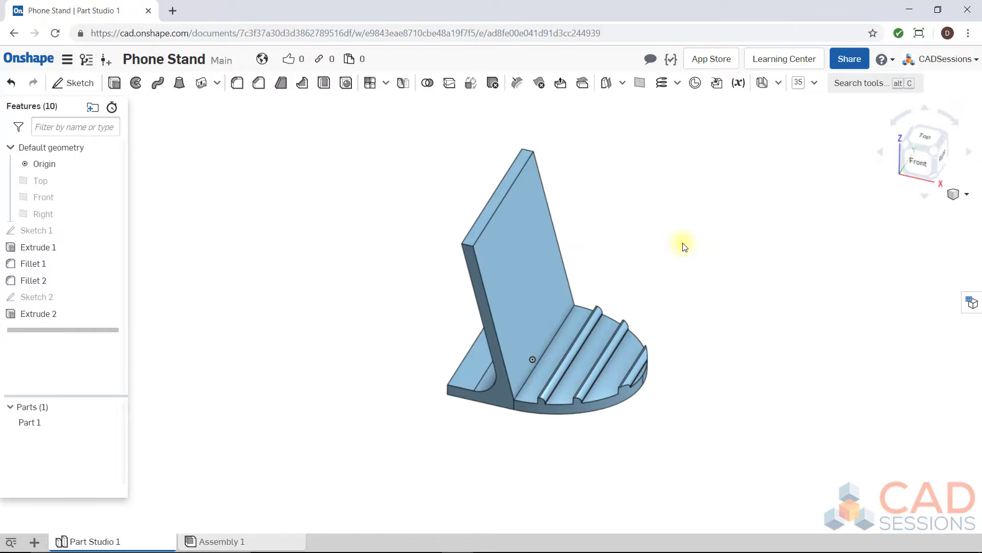
Step: Start a fillet on the two vertical corner edges at the rear of the base
right_drag(684, 247, 696, 224)
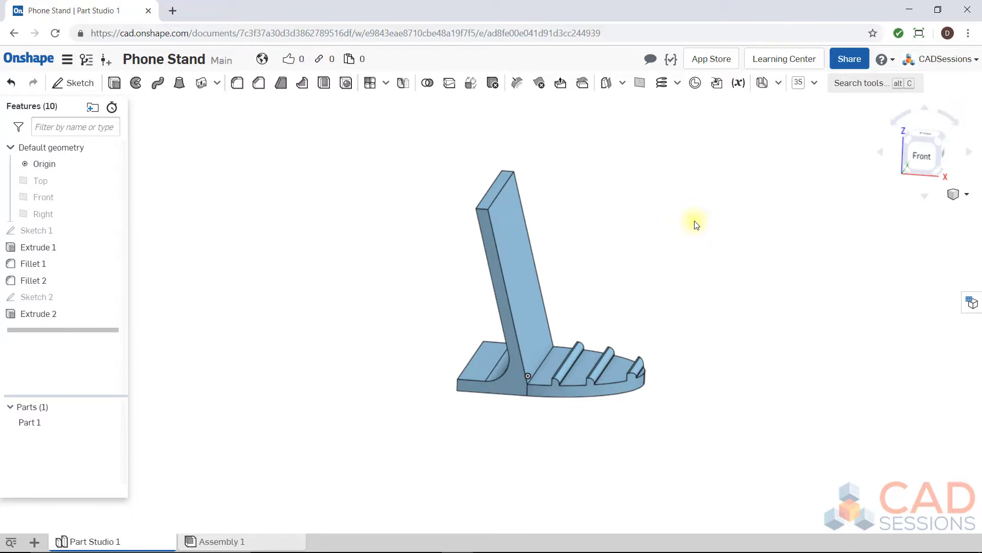
right_drag(695, 224, 646, 240)
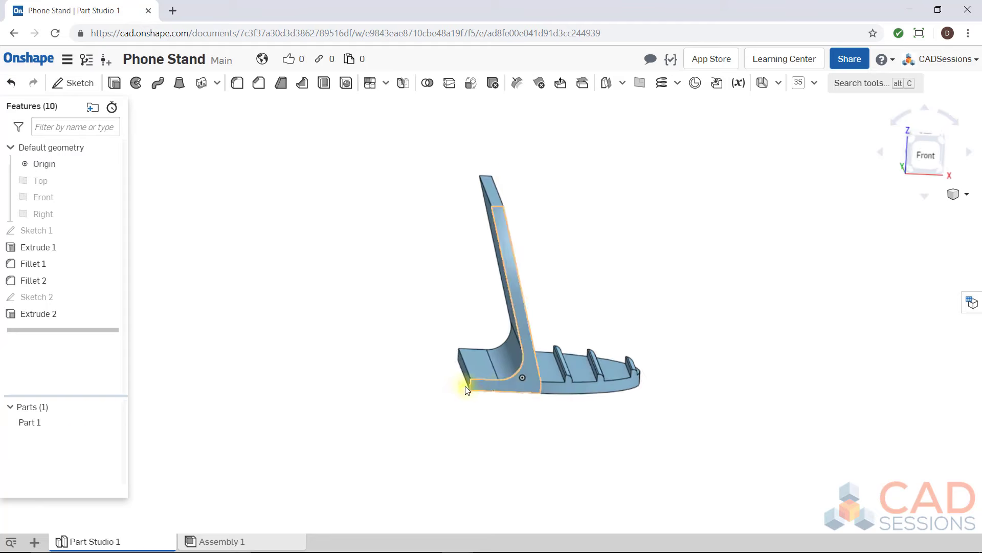
mouse_move(475, 383)
right_down()
mouse_move(489, 388)
mouse_move(474, 394)
right_up()
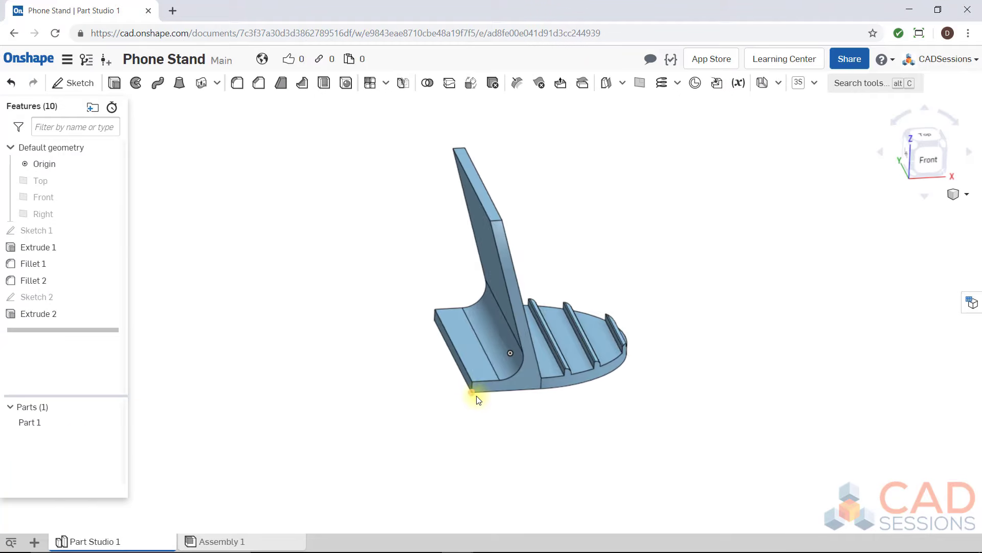
right_drag(503, 224, 539, 230)
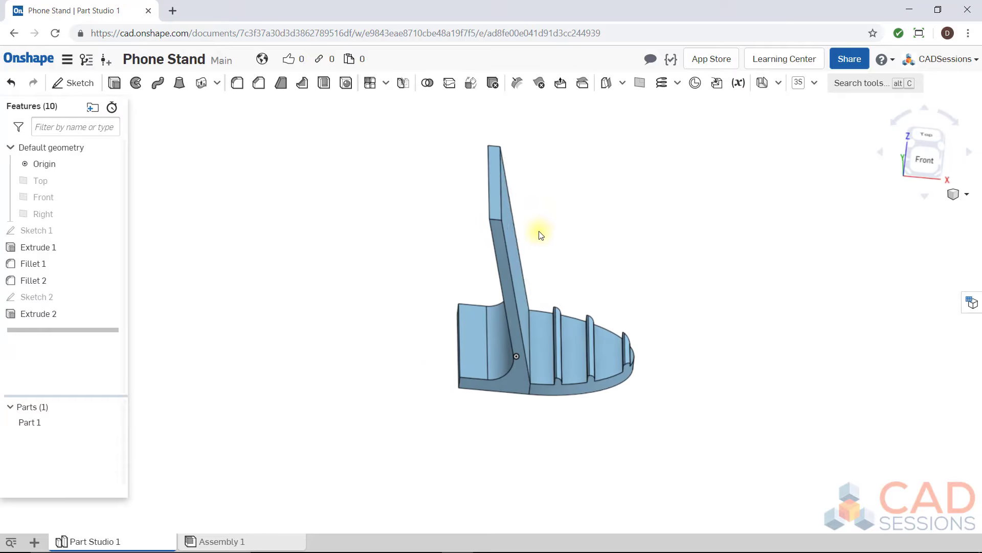
click(237, 83)
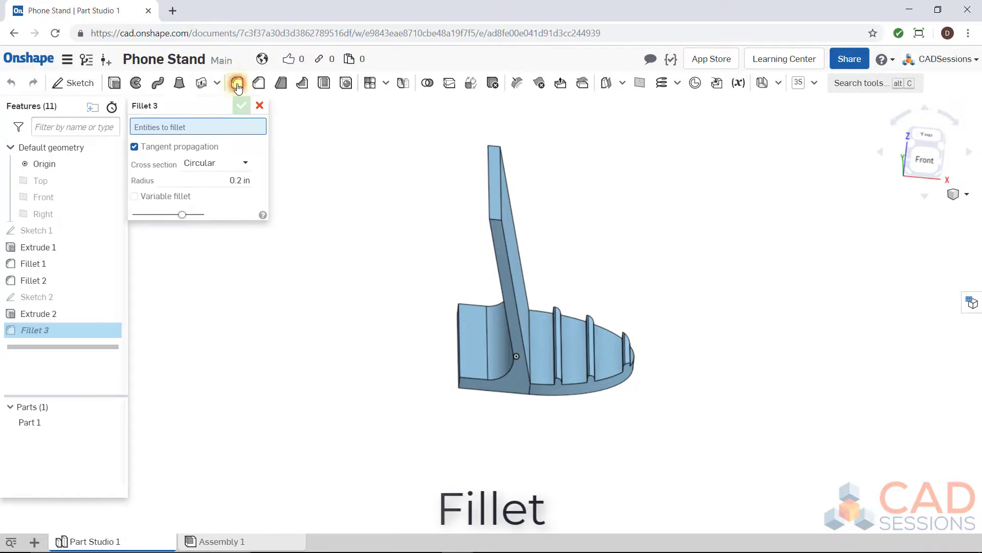
click(462, 382)
right_drag(442, 330, 499, 355)
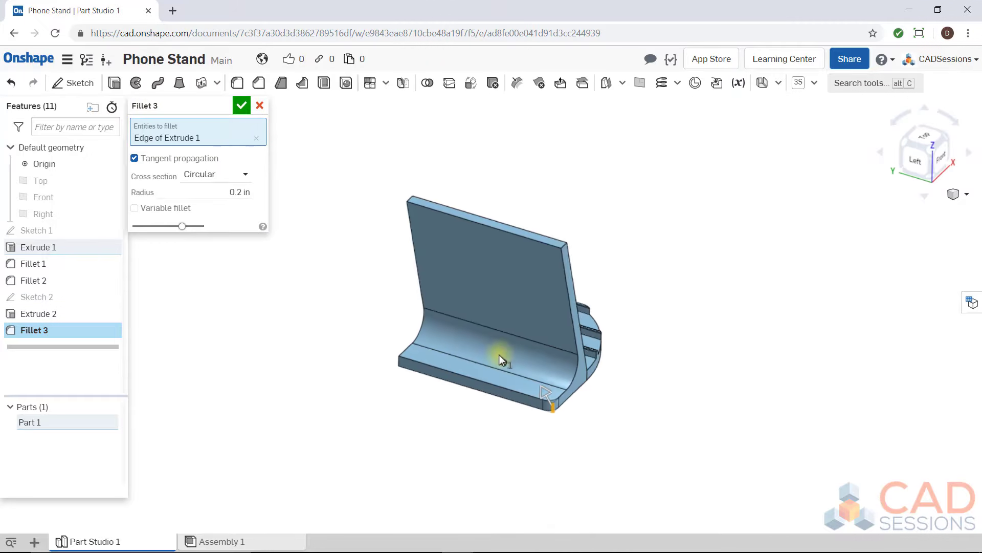
click(401, 361)
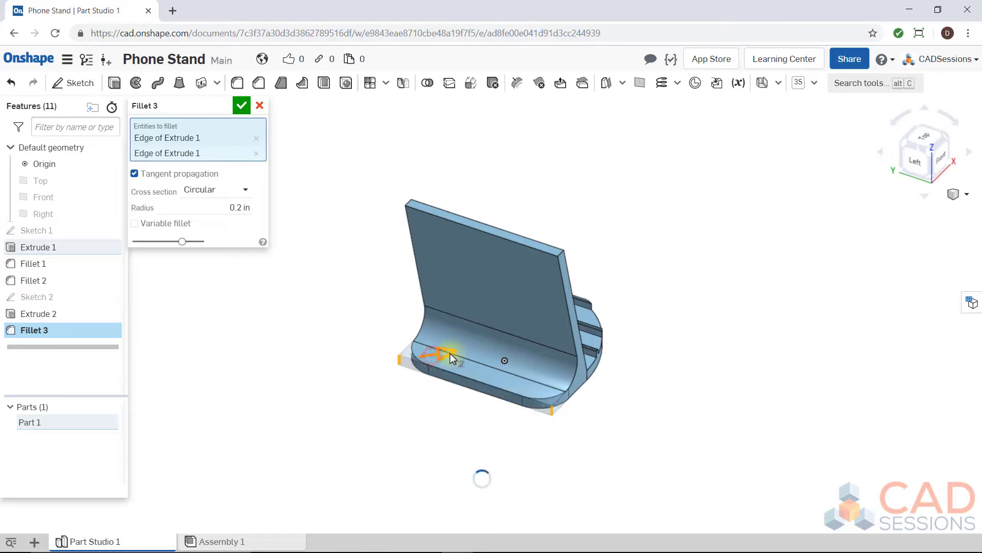
Step: Set the rear corner fillet radius to 0.8 in and finish the fillet
drag(460, 352, 443, 363)
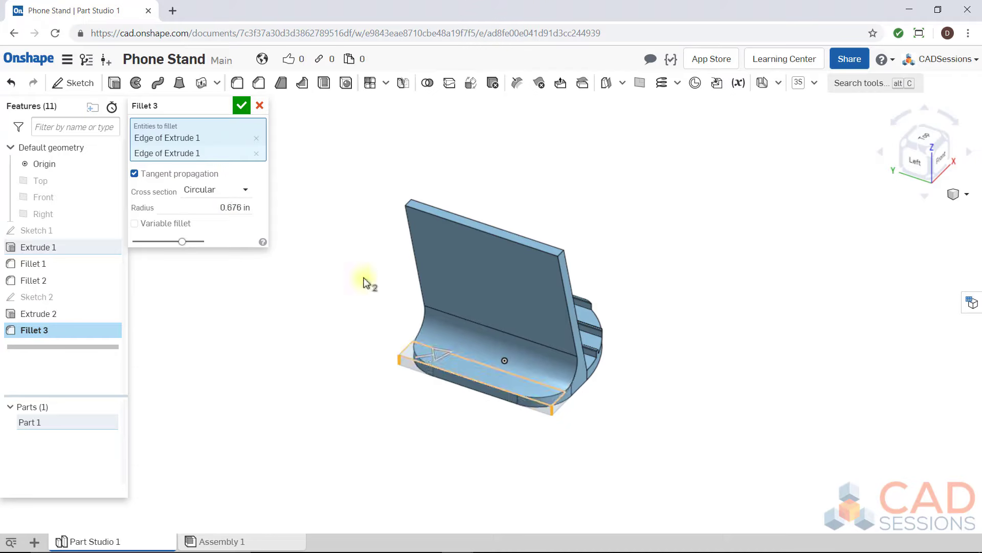
click(212, 206)
key(BackSpace)
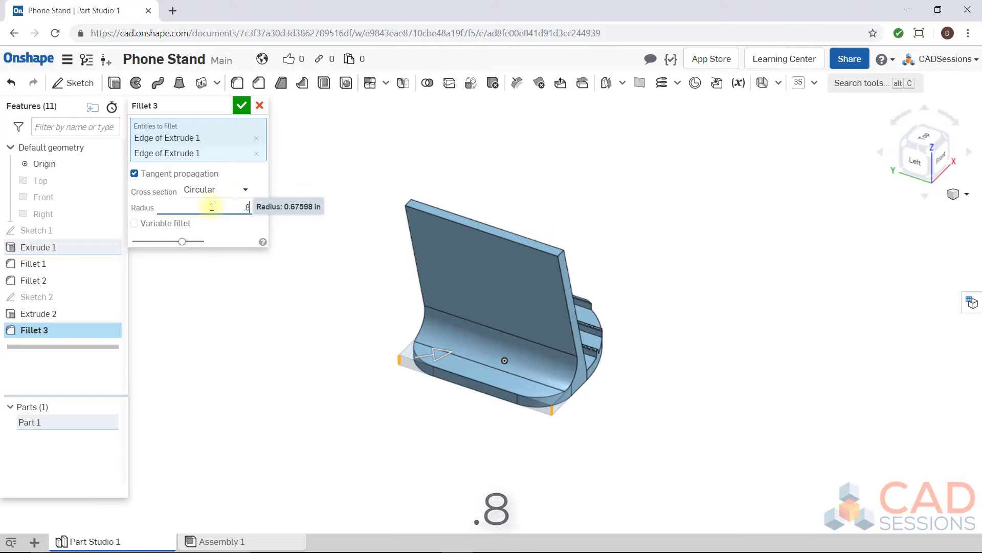
text(.8)
key(Return)
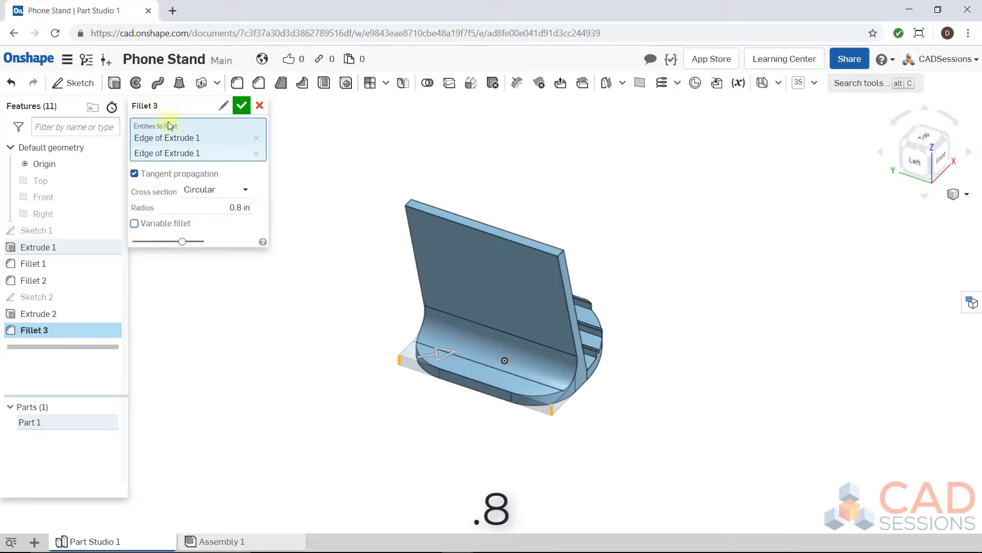
click(236, 106)
Step: Start another fillet on the two short corner edges at the top of the upright back plate
right_drag(401, 263, 322, 271)
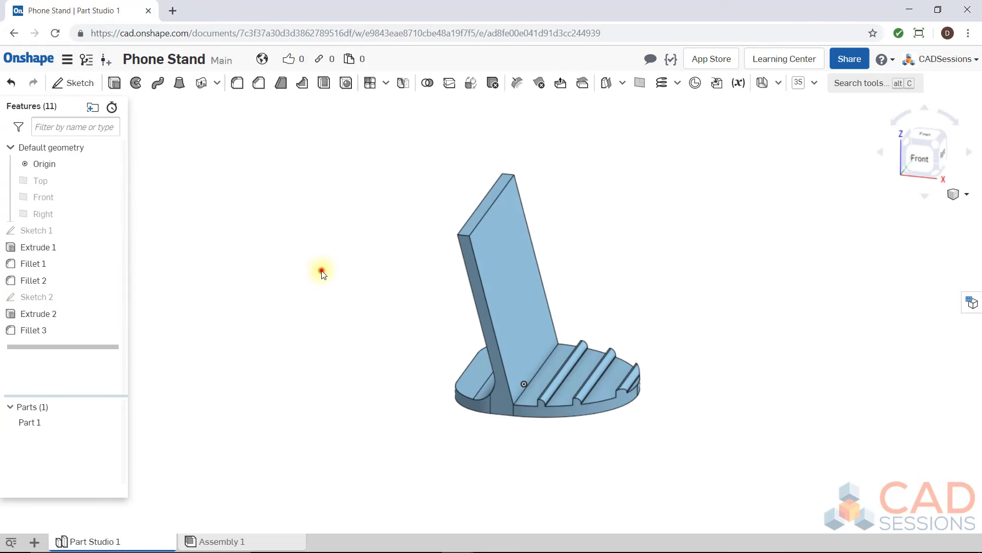
click(236, 82)
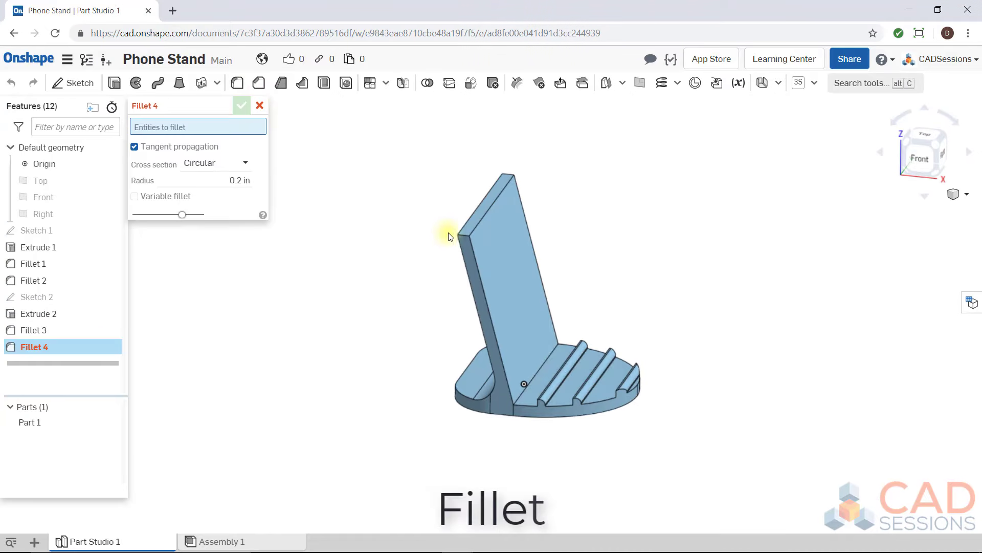
click(464, 238)
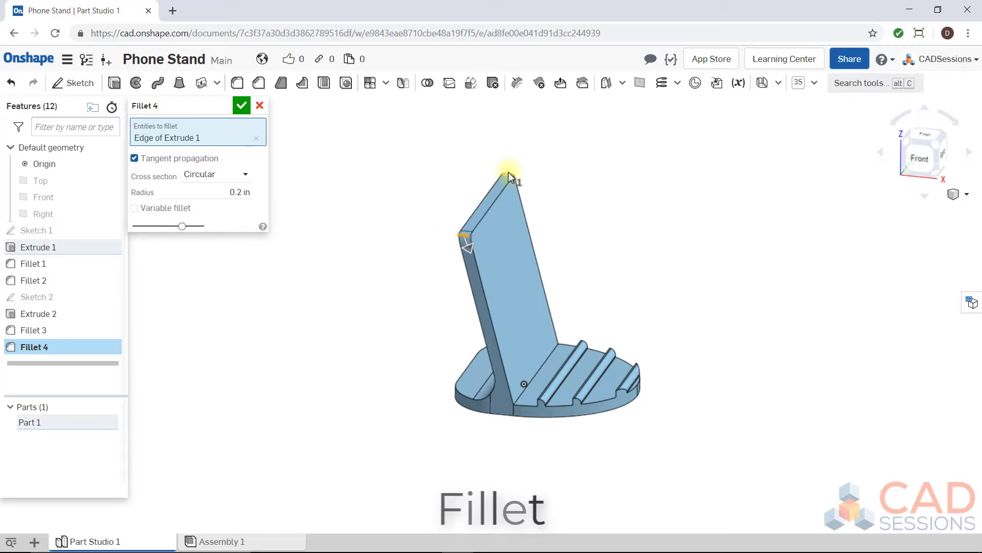
click(503, 182)
right_drag(498, 206, 532, 207)
Step: Try a 1.4 in radius for the back plate's top corner fillets
drag(510, 237, 539, 220)
right_drag(505, 265, 555, 254)
click(233, 204)
text(1)
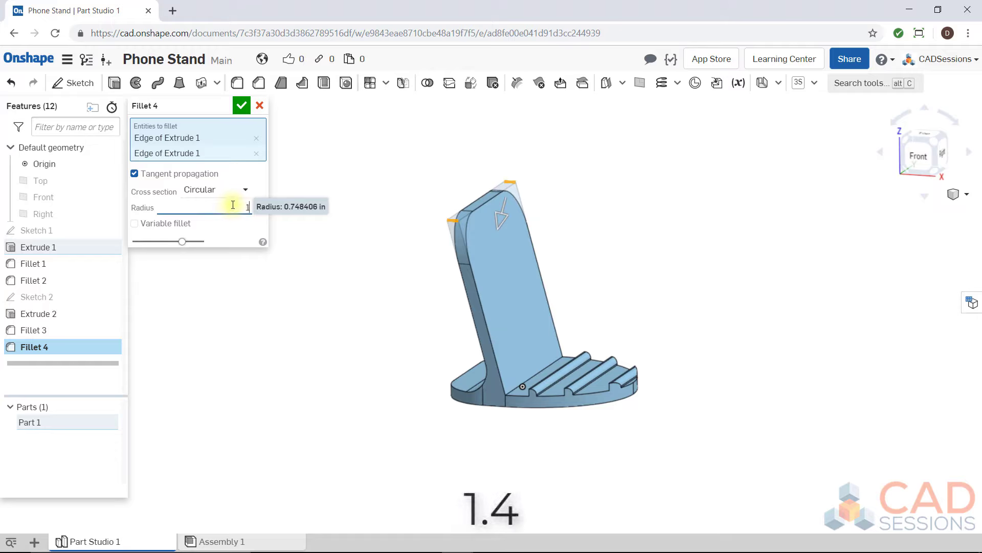
key(Return)
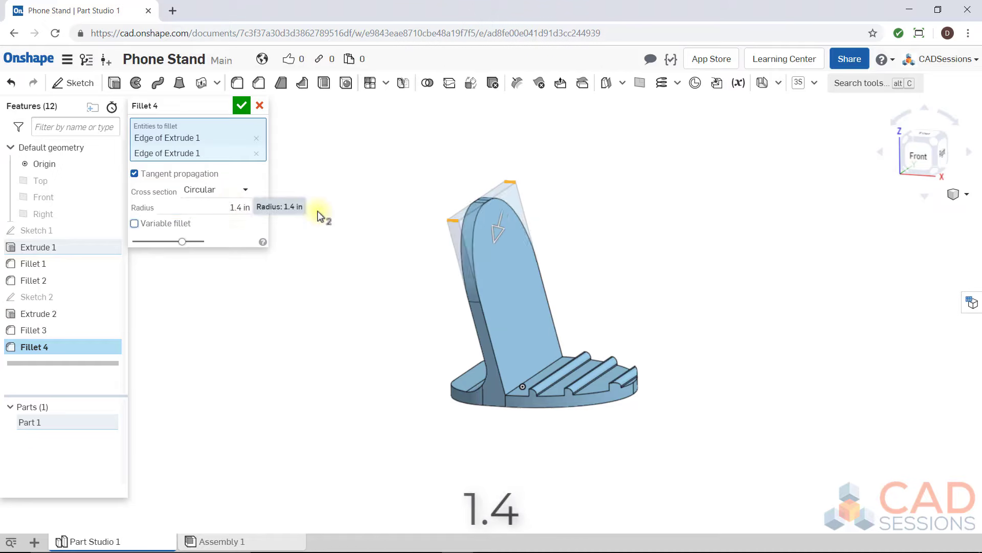
Step: Set the back plate's top corner fillet radius to 1.2 in and finish the fillet
right_drag(643, 228, 596, 241)
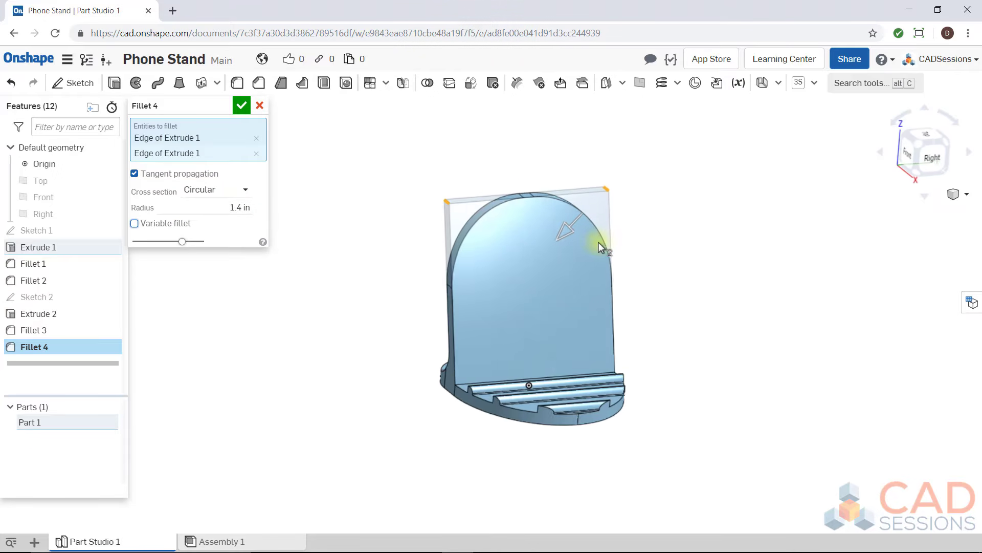
click(236, 207)
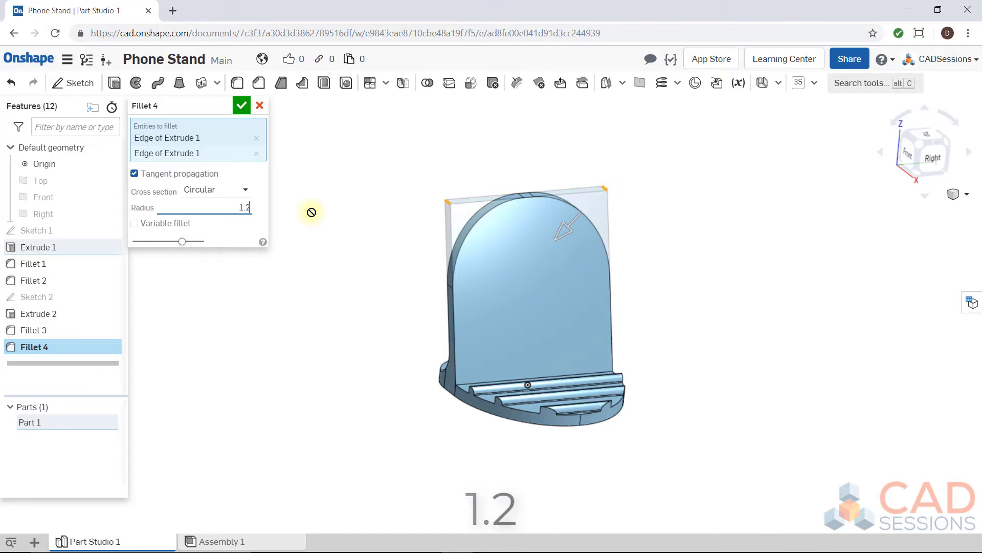
key(Return)
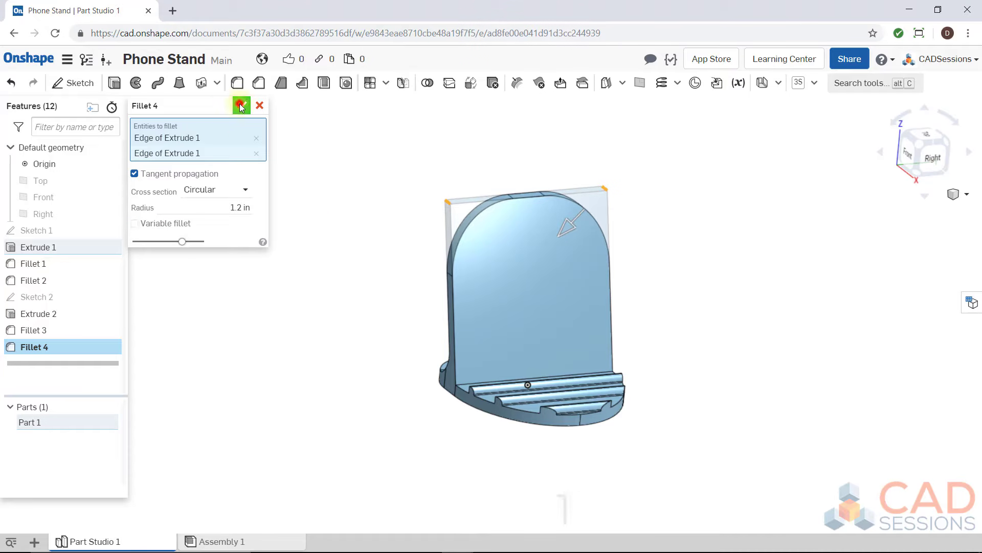
click(242, 106)
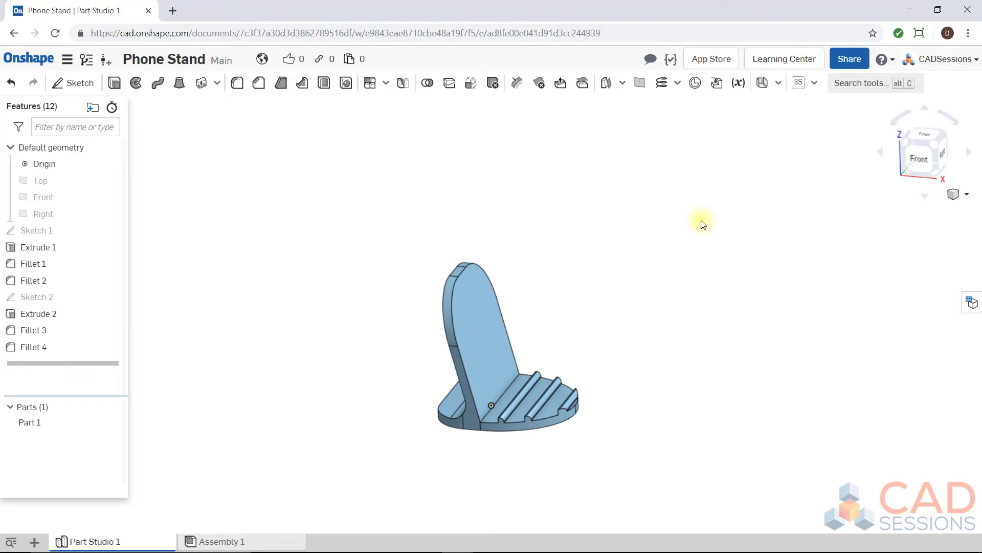
right_drag(677, 304, 681, 334)
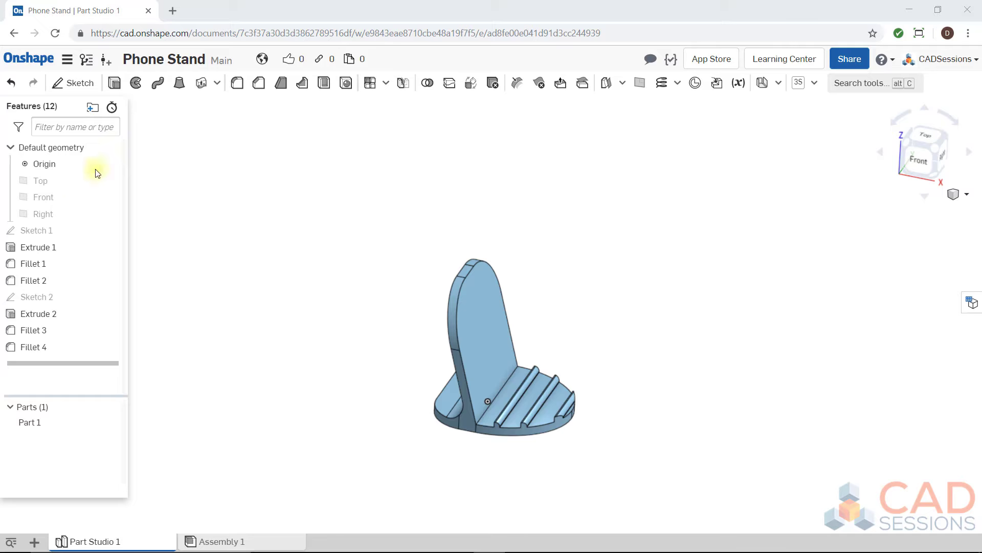
mouse_move(33, 230)
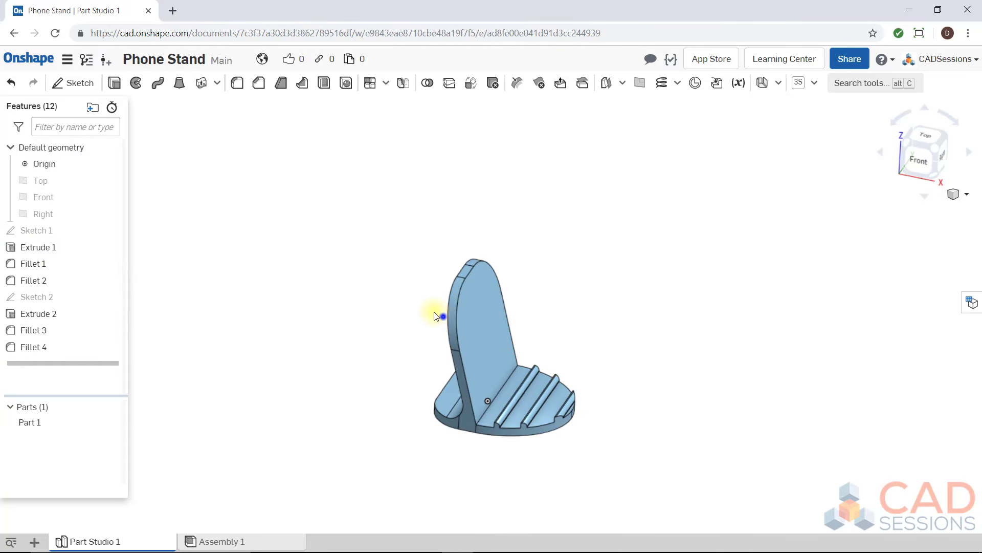
right_drag(432, 311, 365, 282)
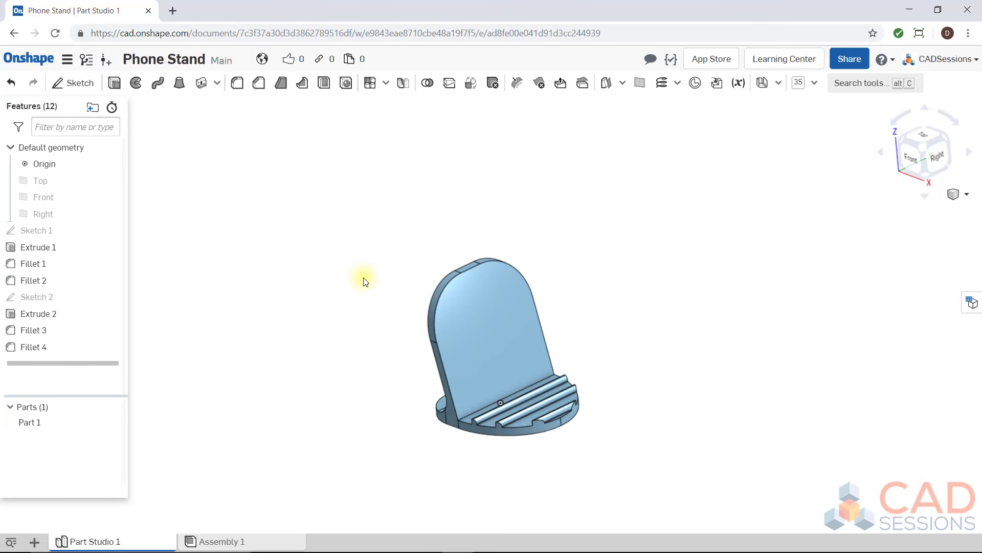